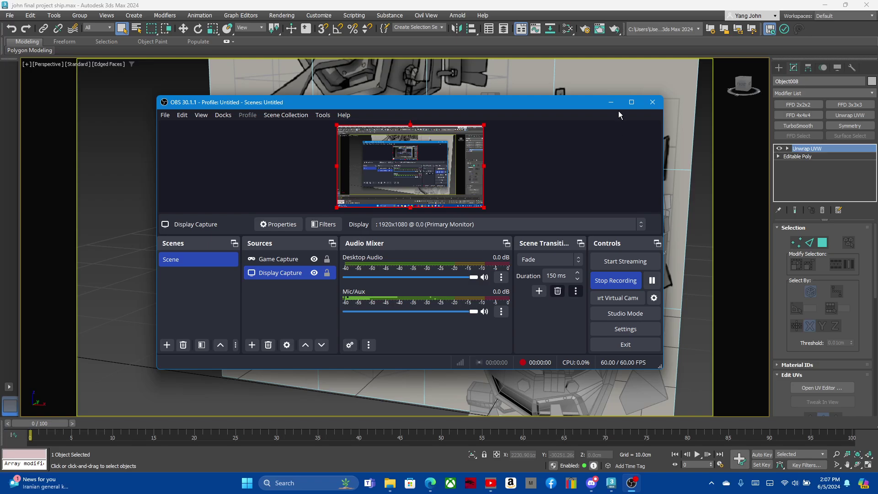
Select the hexagonal panel Object010 and add an Unwrap UVW modifier to it
left_click(611, 102)
scroll(616, 183, "down", 2)
scroll(616, 183, "down", 3)
scroll(572, 187, "up", 4)
scroll(524, 196, "up", 5)
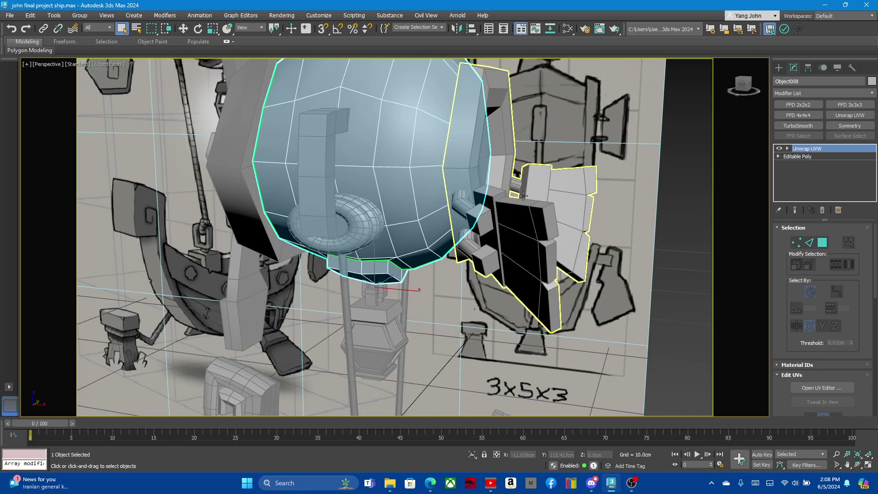
left_click(523, 196)
scroll(485, 196, "down", 3)
scroll(457, 196, "up", 4)
scroll(449, 195, "up", 3)
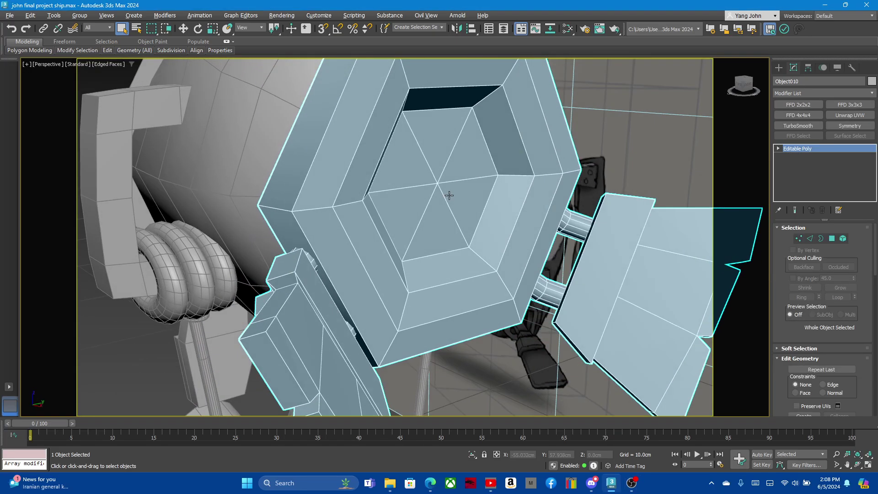
scroll(550, 196, "down", 3)
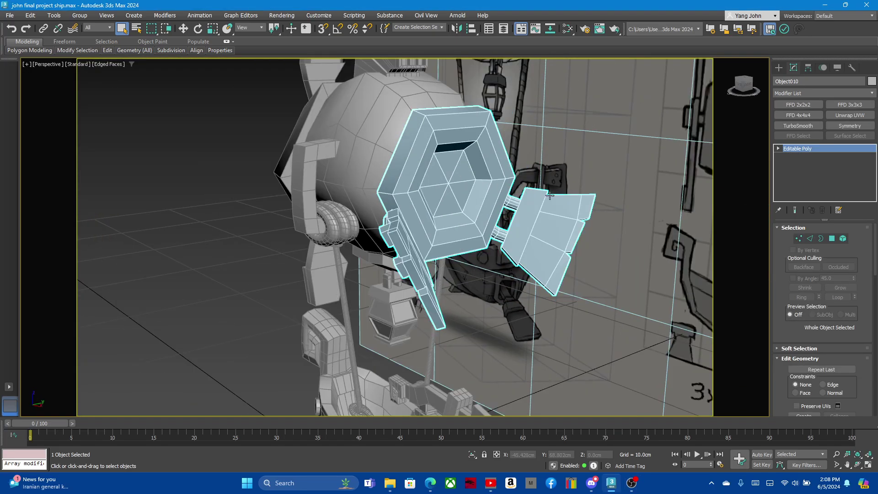
left_click(846, 116)
Orbit around the hexagonal panel to inspect it, then open the UV Editor
scroll(455, 166, "up", 2)
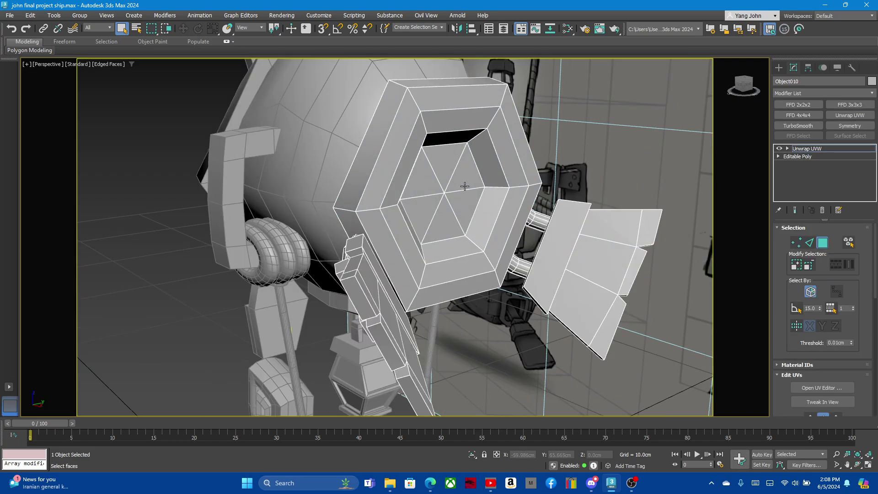
mouse_move(464, 187)
middle_mouse_down("alt")
mouse_move(424, 188)
mouse_move(495, 182)
middle_mouse_up("alt")
scroll(495, 183, "down", 3)
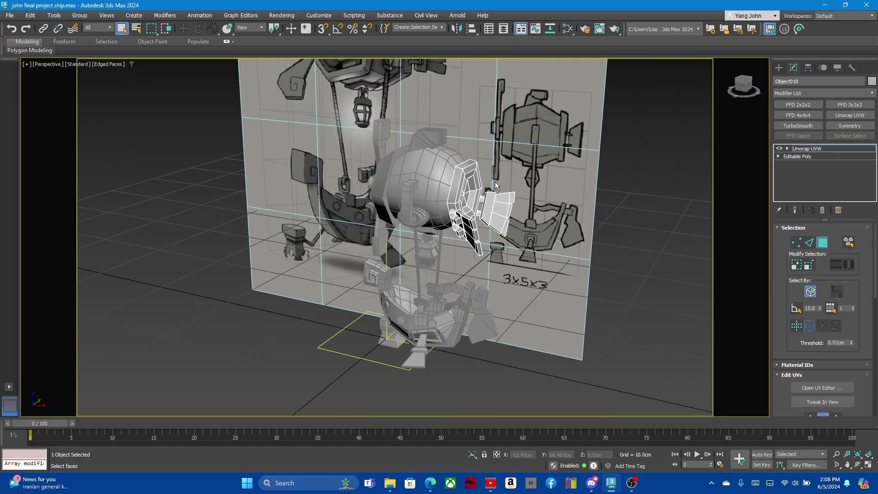
scroll(492, 185, "up", 2)
scroll(476, 189, "up", 3)
scroll(459, 188, "down", 3)
scroll(420, 204, "up", 2)
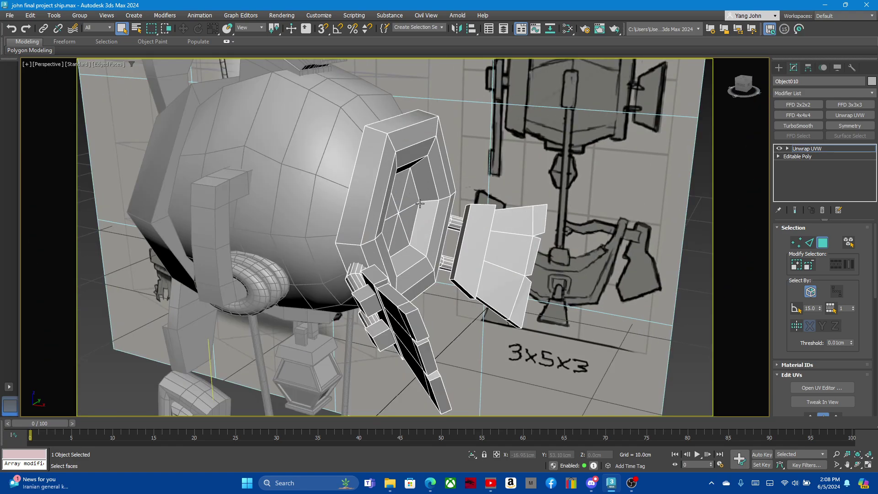
middle_click_drag(420, 204, 406, 235, "alt")
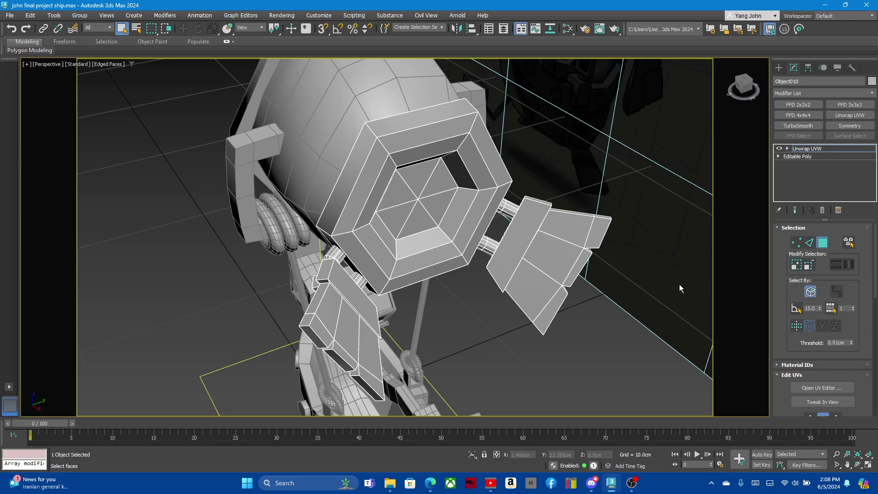
left_click(807, 388)
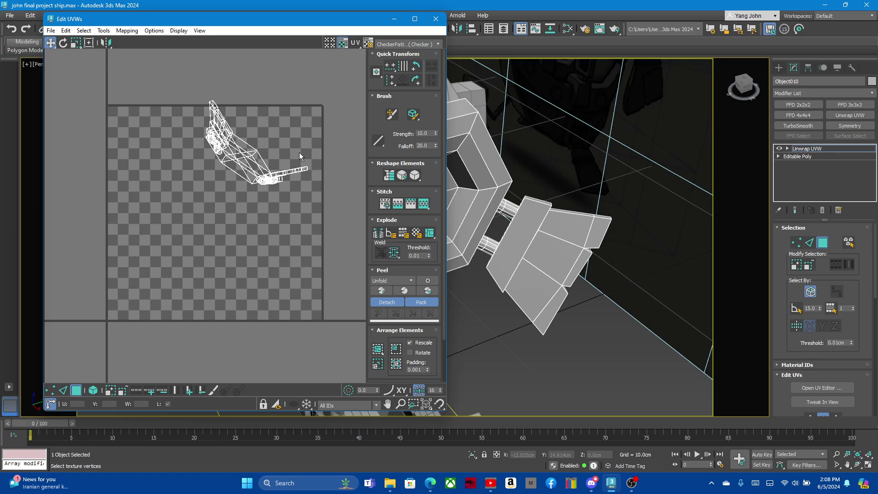
Select all the panel's UV faces, apply a Planar projection, then clear the selection
left_click_drag(208, 125, 336, 221)
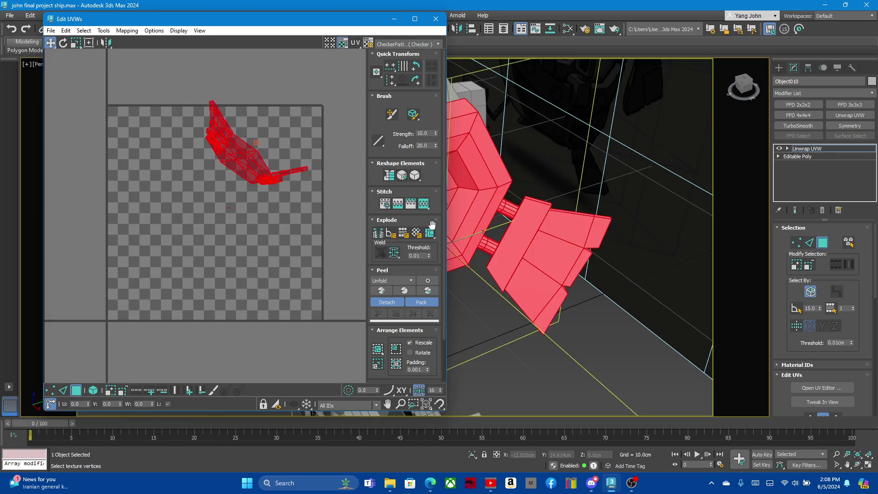
middle_click_drag(627, 256, 635, 253, "alt")
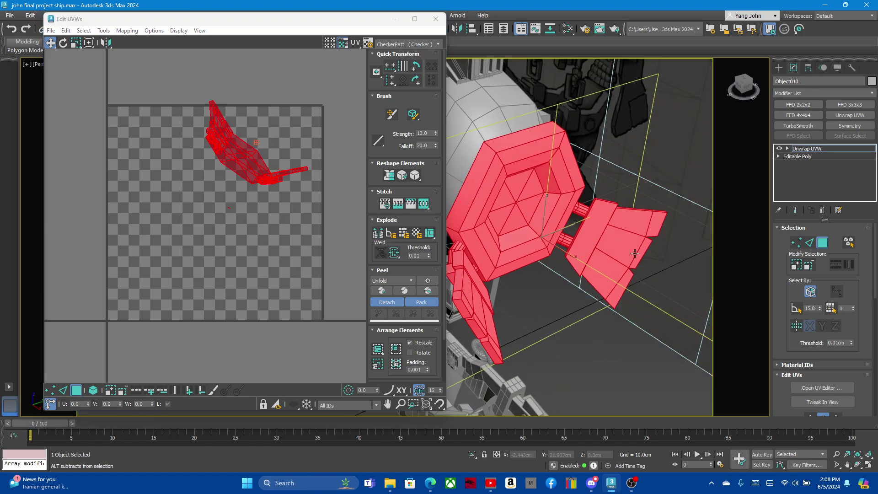
scroll(636, 251, "up", 3)
scroll(641, 245, "down", 5)
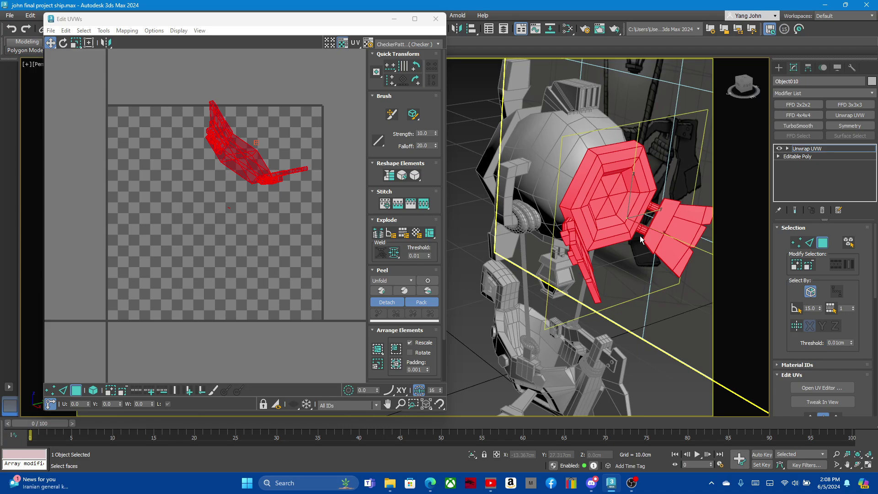
scroll(640, 239, "up", 2)
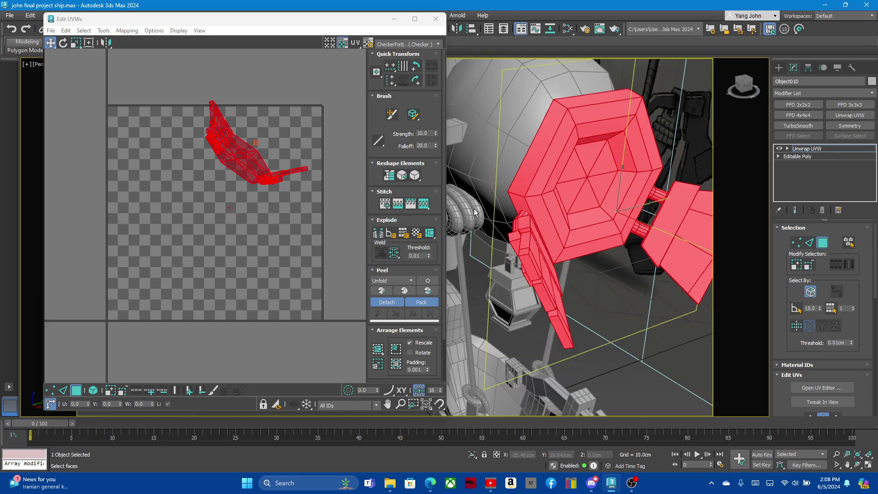
scroll(815, 360, "down", 2)
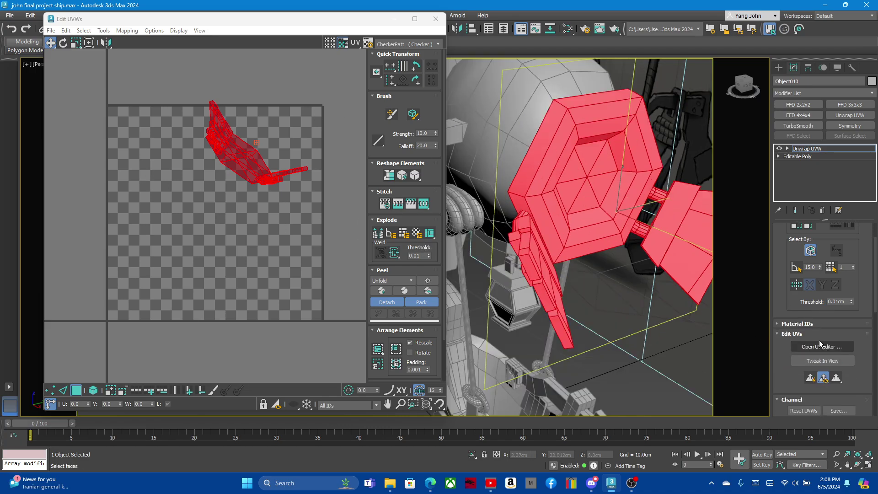
left_click(811, 378)
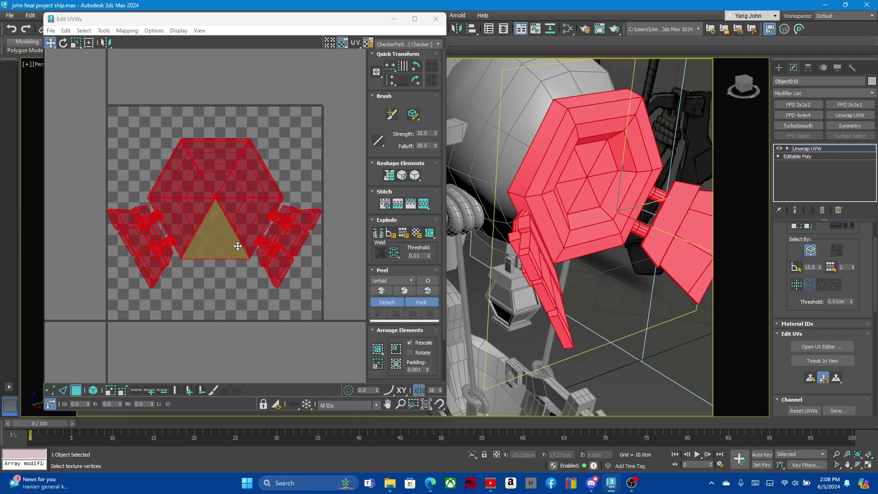
scroll(276, 250, "up", 1)
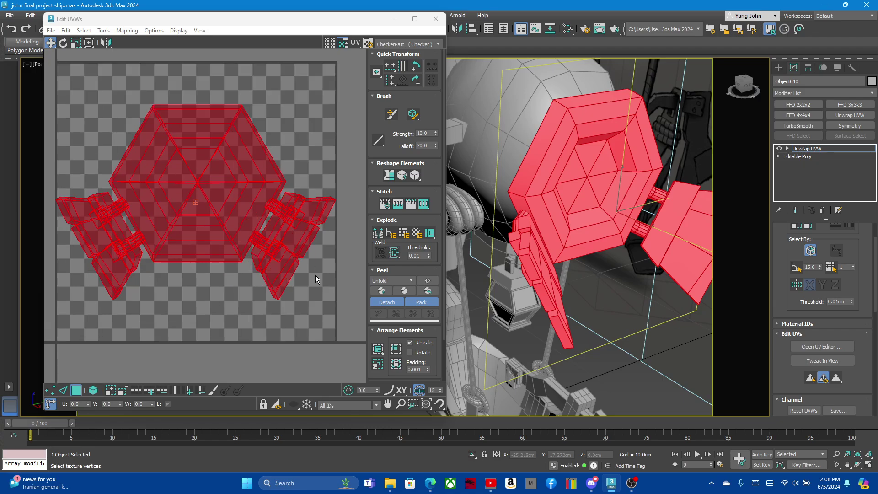
left_click(345, 274)
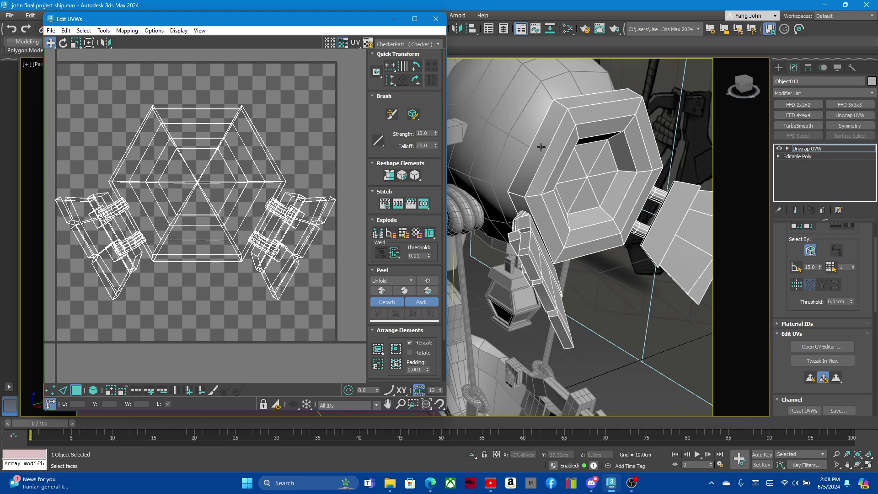
middle_click_drag(541, 146, 576, 160, "alt")
scroll(809, 245, "up", 2)
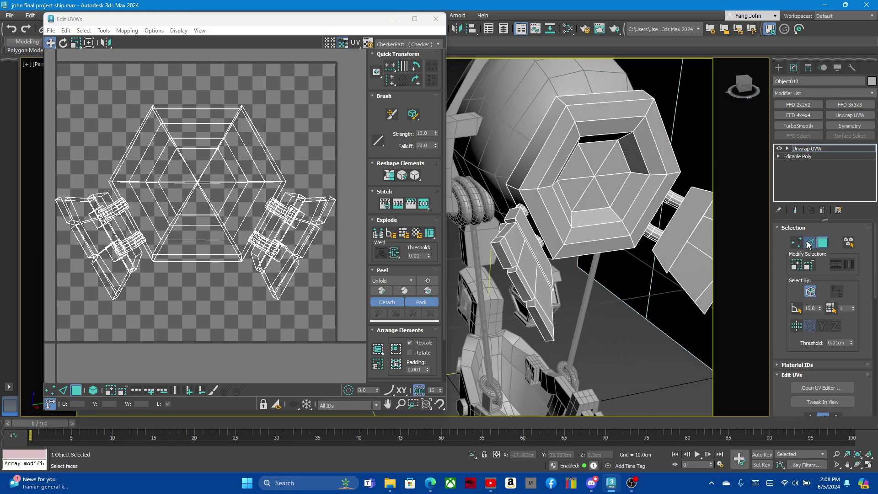
Select the two hexagon rim edge loops and Break the UVs along them
left_click(809, 244)
double_click(536, 156)
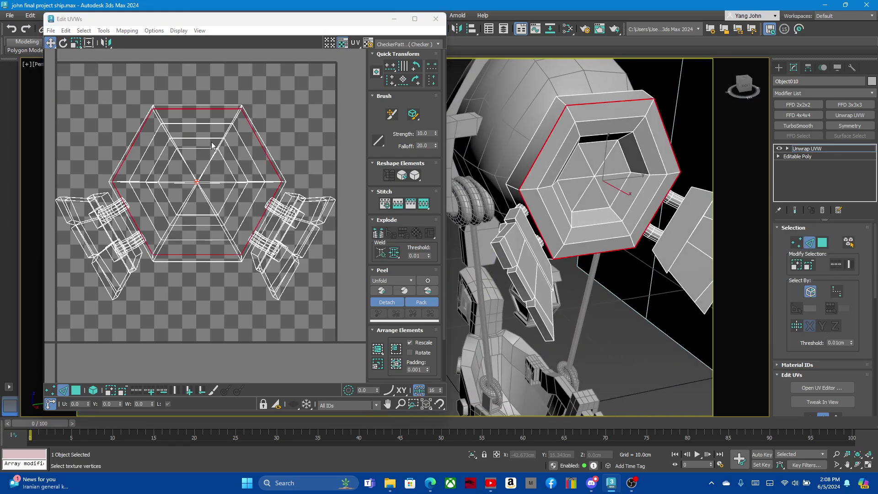
double_click(570, 98, "ctrl")
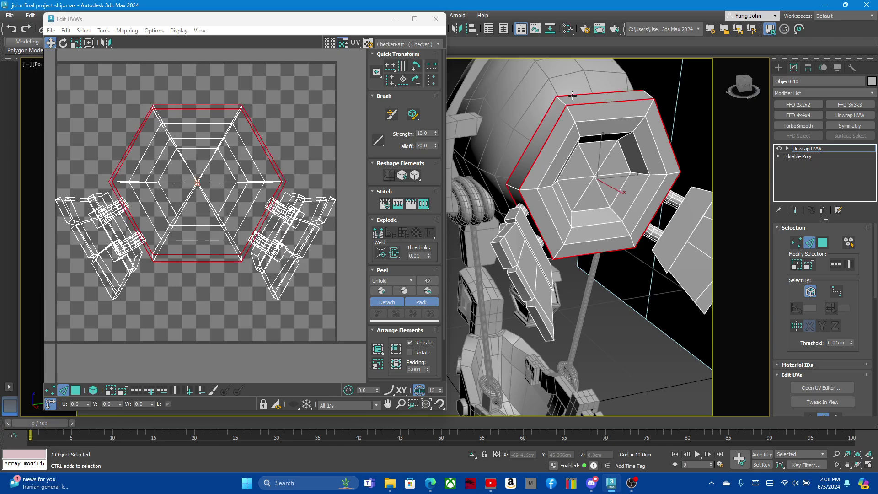
left_click(179, 30)
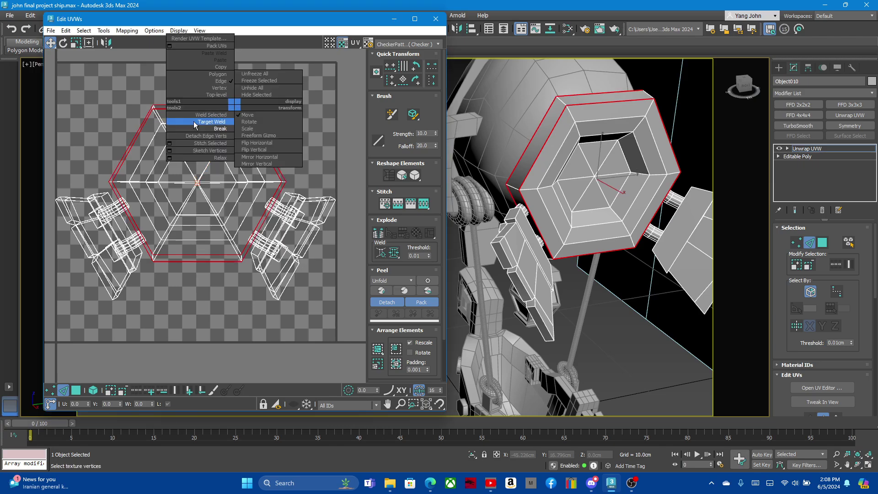
left_click(193, 126)
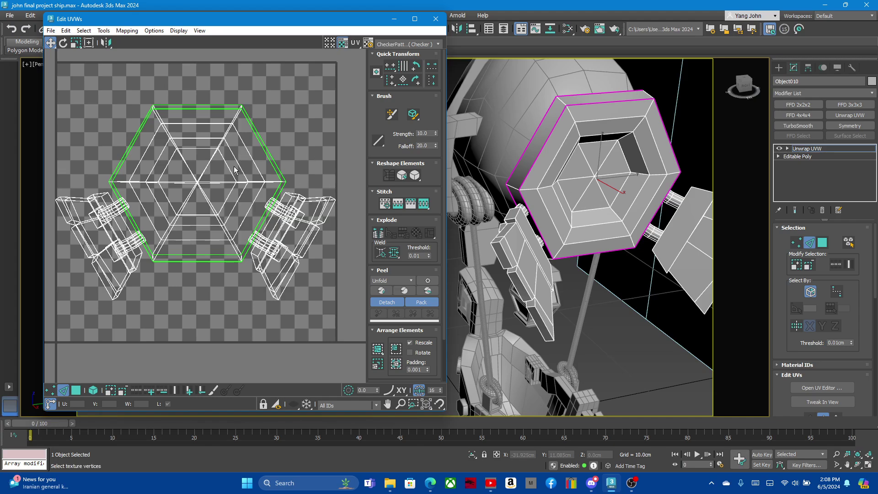
left_click(283, 133)
mouse_move(713, 177)
middle_mouse_down("alt")
mouse_move(613, 179)
mouse_move(670, 152)
mouse_move(668, 171)
mouse_move(671, 160)
middle_mouse_up("alt")
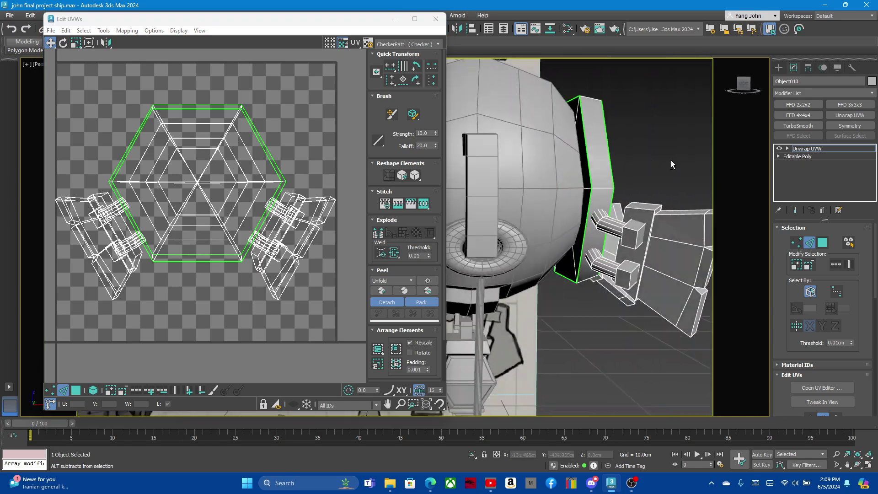
Select the hexagon's front faces and move their UVs left off the checker area
scroll(628, 161, "up", 4)
left_click(823, 242)
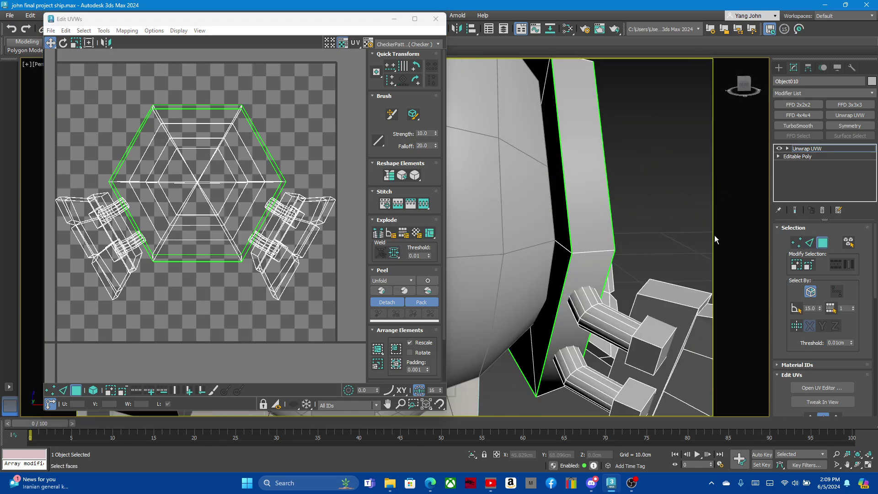
left_click_drag(119, 137, 224, 220)
scroll(305, 189, "down", 2)
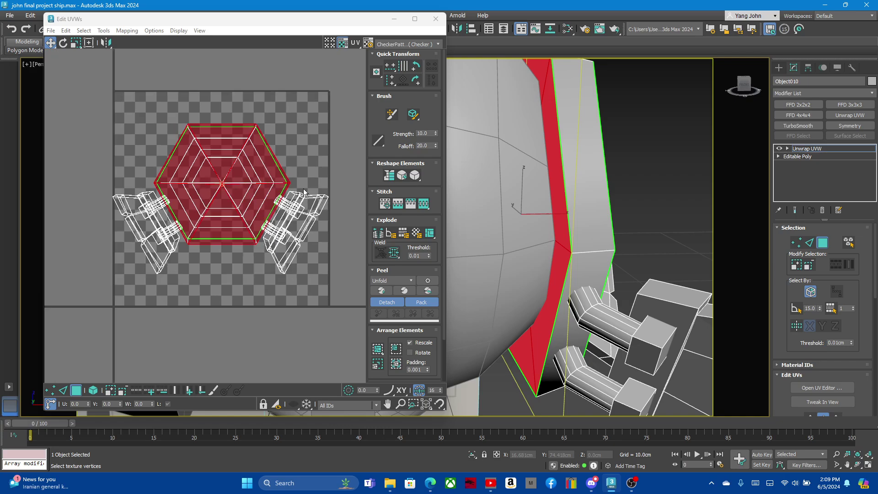
left_click_drag(213, 178, 71, 158)
scroll(275, 143, "down", 3)
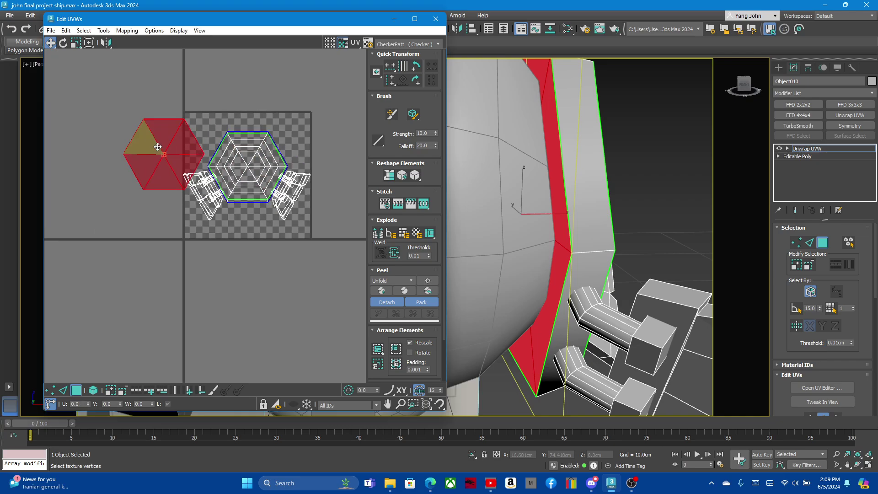
scroll(133, 151, "up", 1)
left_click_drag(133, 155, 117, 164)
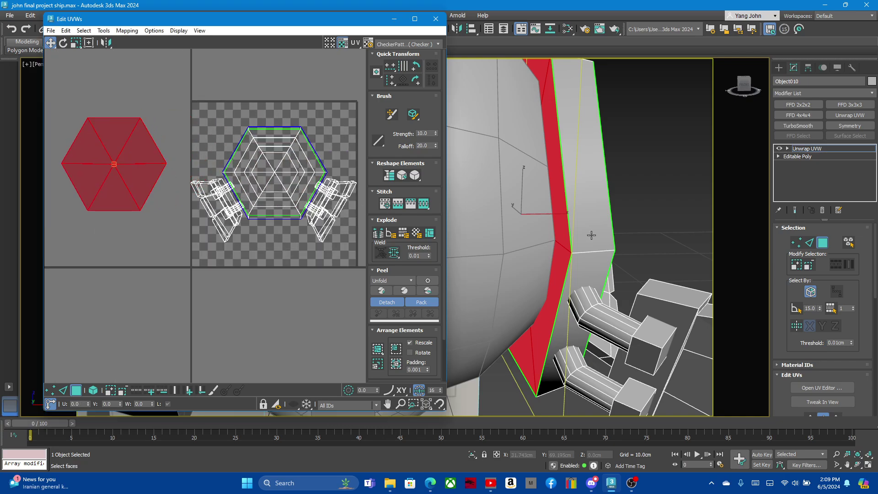
Move the hexagon front UVs and the rim side UVs up and left out of the layout
middle_click_drag(591, 235, 557, 251, "alt")
scroll(557, 252, "down", 2)
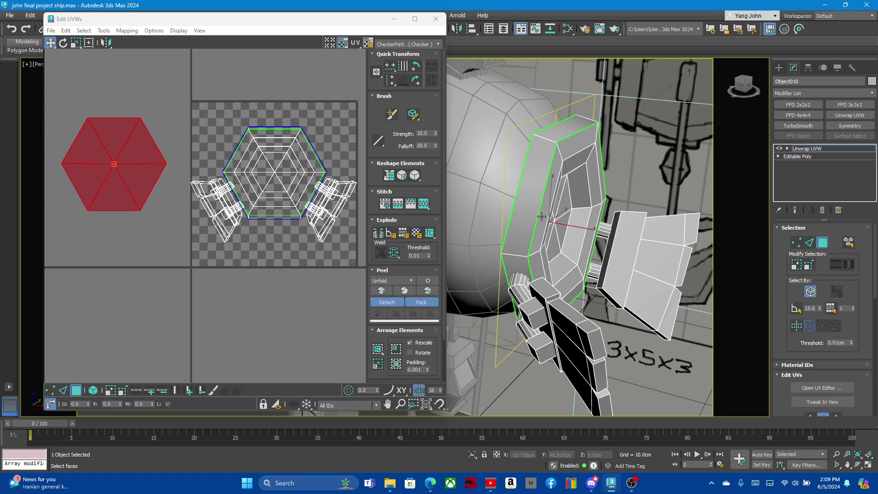
left_click(541, 216)
left_click_drag(272, 151, 110, 57)
middle_click_drag(269, 137, 284, 155)
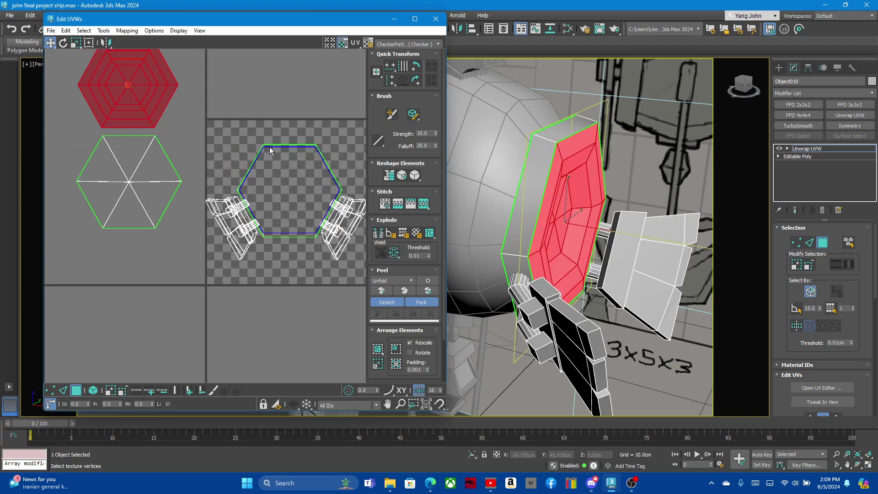
left_click(270, 146)
left_click_drag(281, 147, 236, 43)
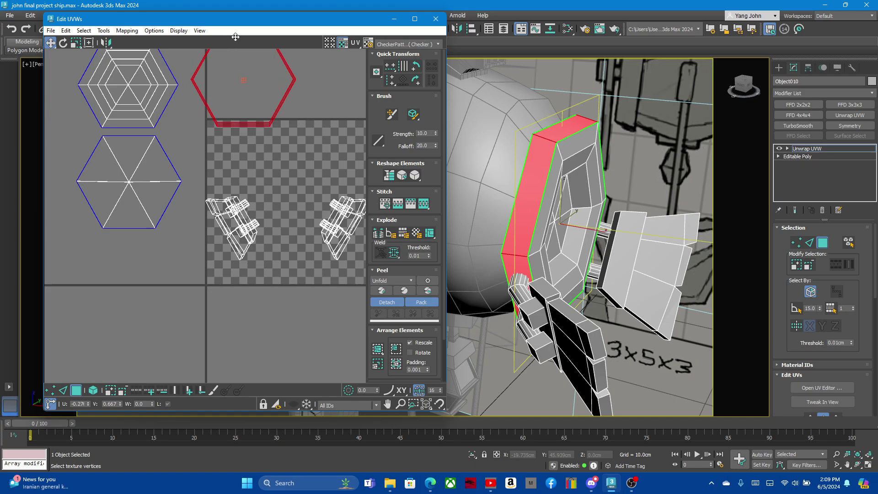
Check the lower hexagon and side-block islands, then select the hexagonal ring UV island
middle_click_drag(250, 93, 268, 137)
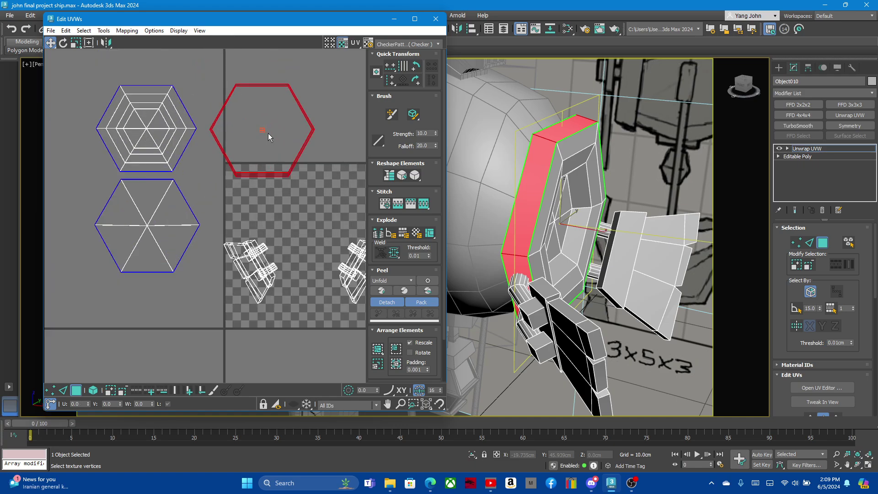
left_click(246, 216)
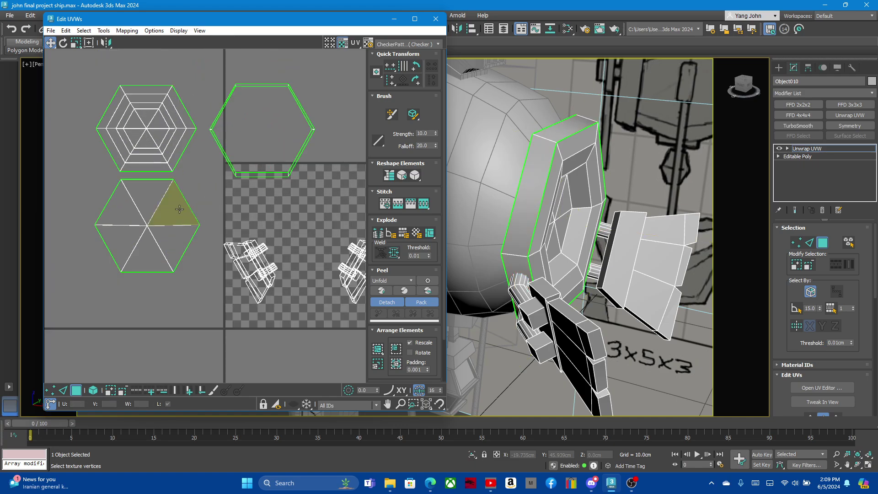
left_click(167, 201)
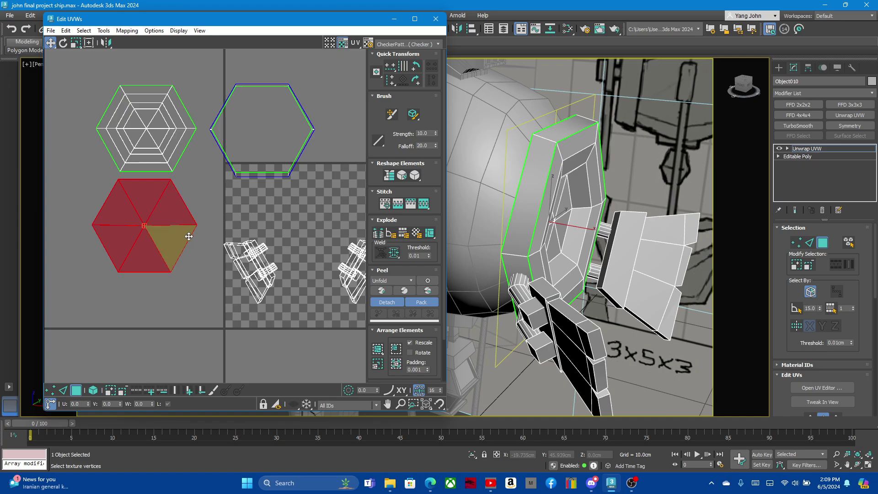
left_click(215, 254)
scroll(243, 266, "up", 2)
left_click(243, 266)
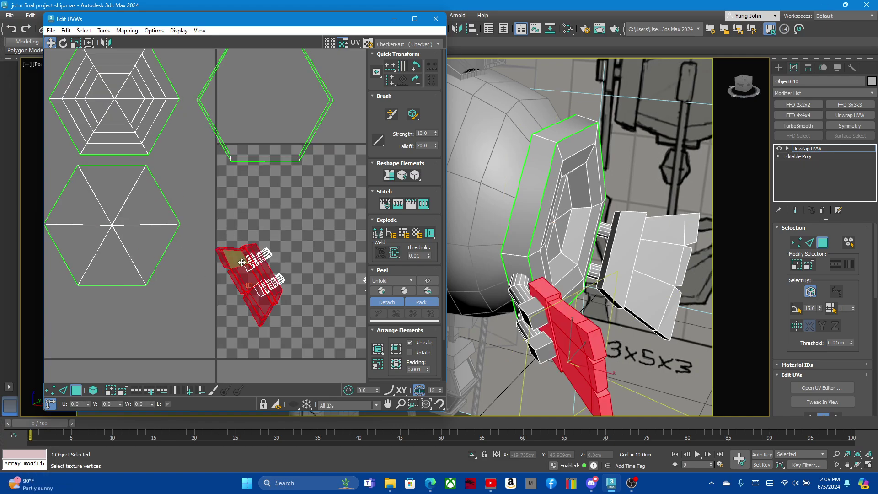
scroll(308, 267, "down", 2)
scroll(589, 251, "down", 2)
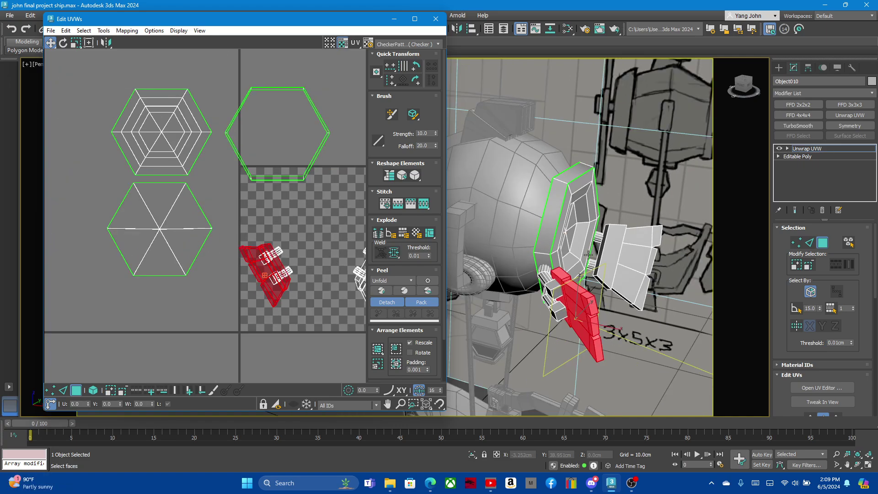
left_click(240, 105)
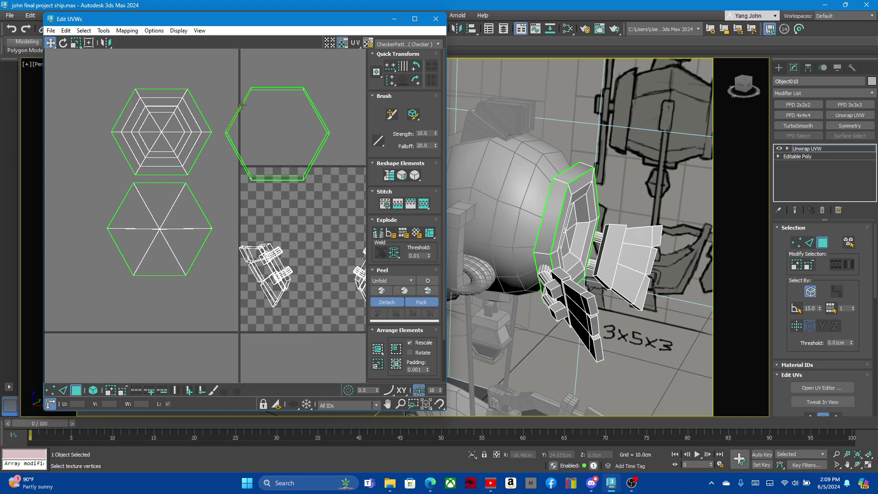
left_click(242, 104)
Relax the ring island, then add both hexagon cap islands and relax all three
scroll(279, 117, "up", 2)
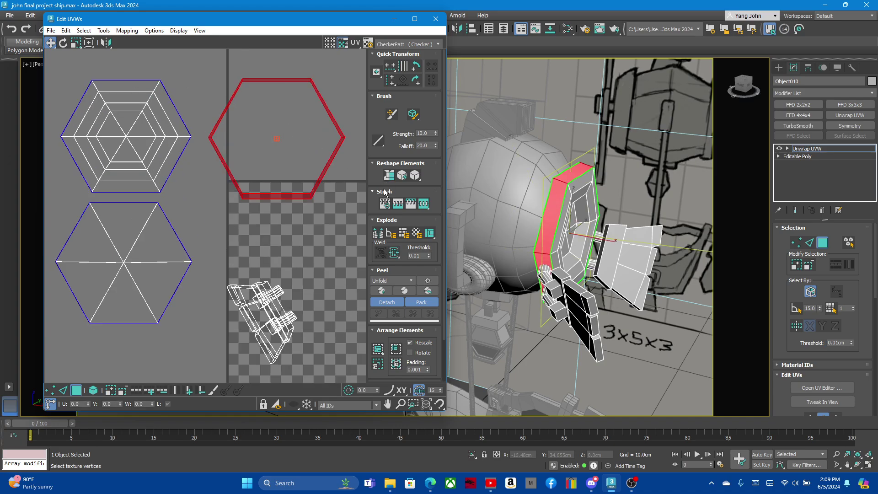
left_click(414, 178)
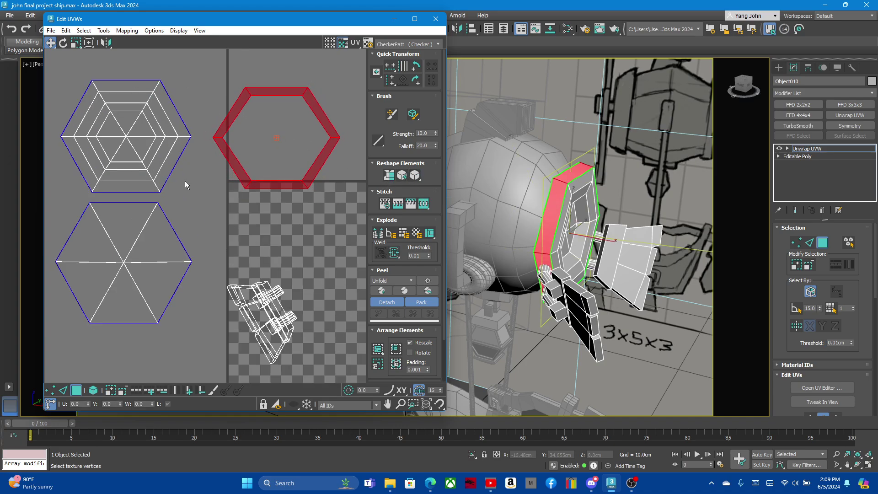
scroll(322, 172, "down", 4)
left_click(198, 156, "ctrl")
left_click(197, 215, "ctrl")
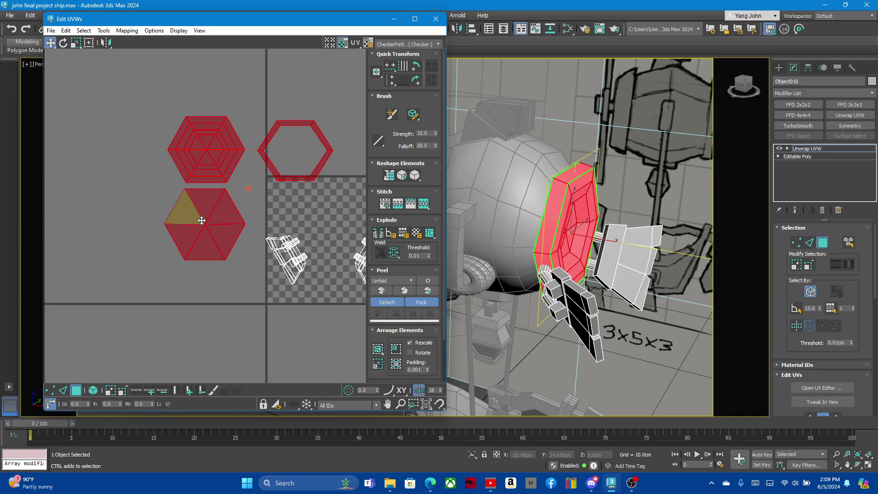
left_click(416, 177)
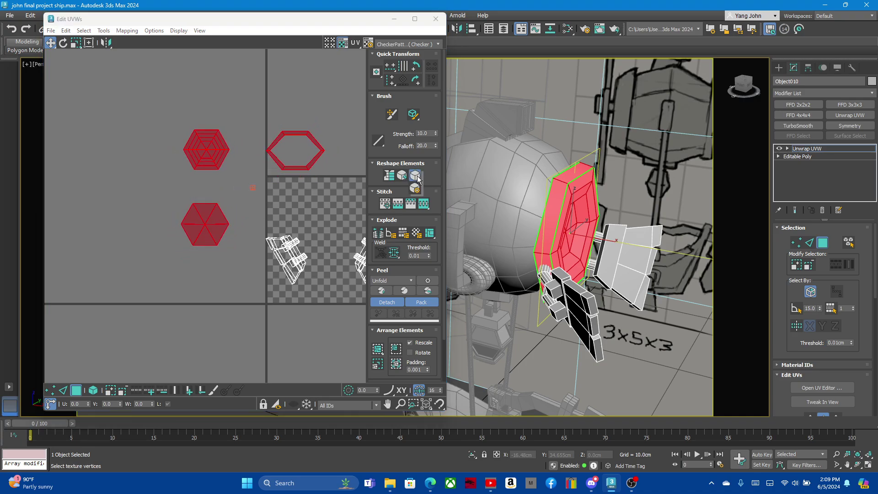
Relax the islands through the Relax Tool at 50 iterations, then relax them once more
left_click_drag(418, 179, 414, 192)
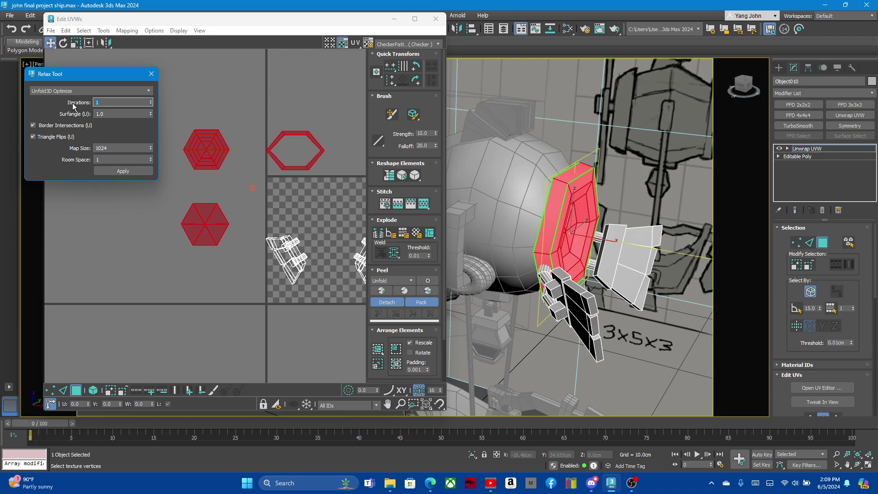
left_click(120, 171)
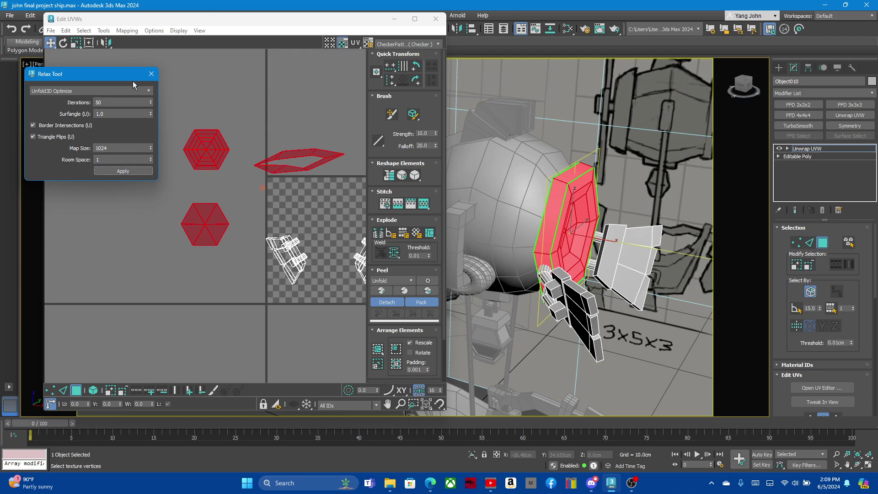
left_click(151, 74)
scroll(238, 162, "up", 3)
scroll(258, 161, "down", 2)
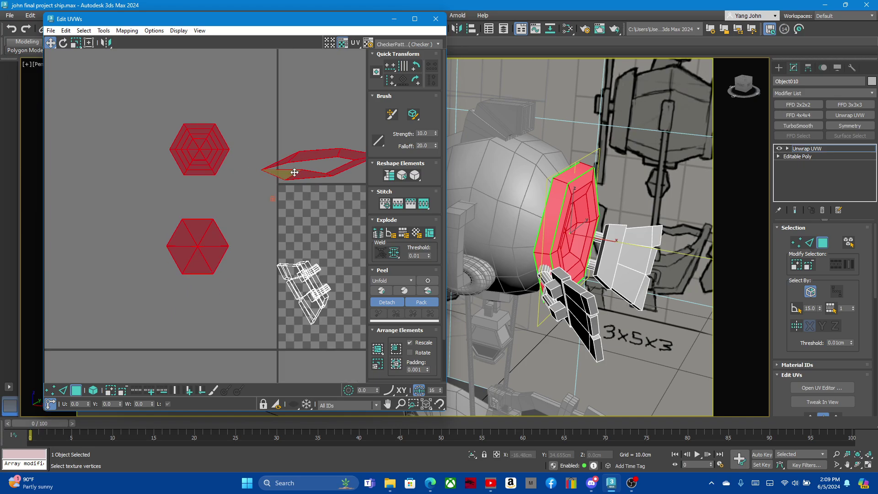
scroll(282, 155, "down", 3)
scroll(264, 177, "up", 6)
scroll(259, 179, "down", 2)
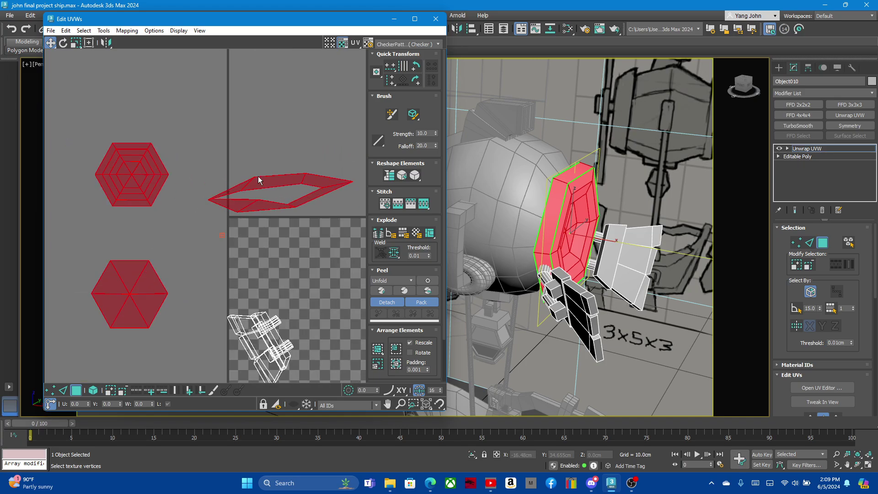
left_click(418, 175)
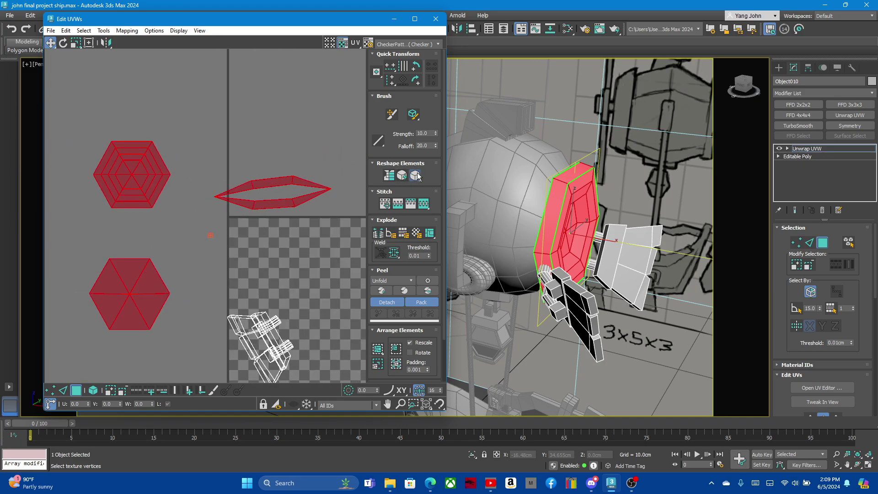
Select the lens-shaped ring island and weld its seam edge together
left_click(275, 169)
left_click(281, 187)
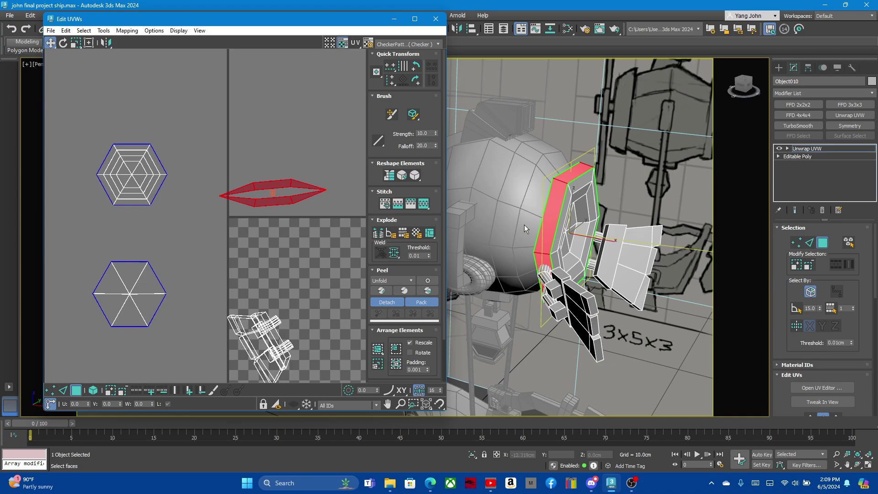
scroll(568, 203, "up", 2)
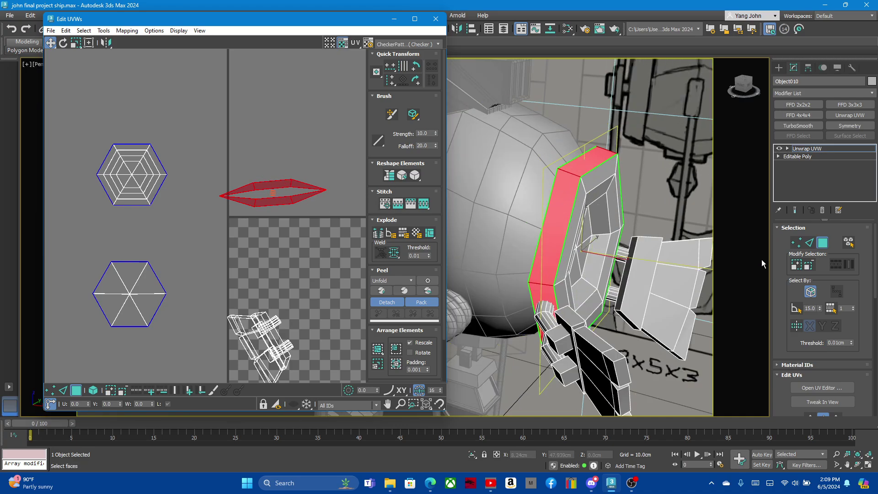
left_click(809, 242)
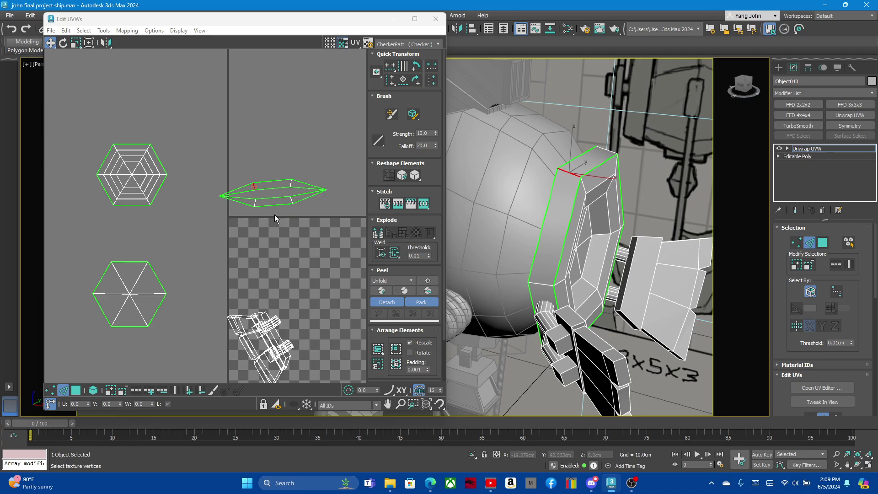
left_click(376, 236)
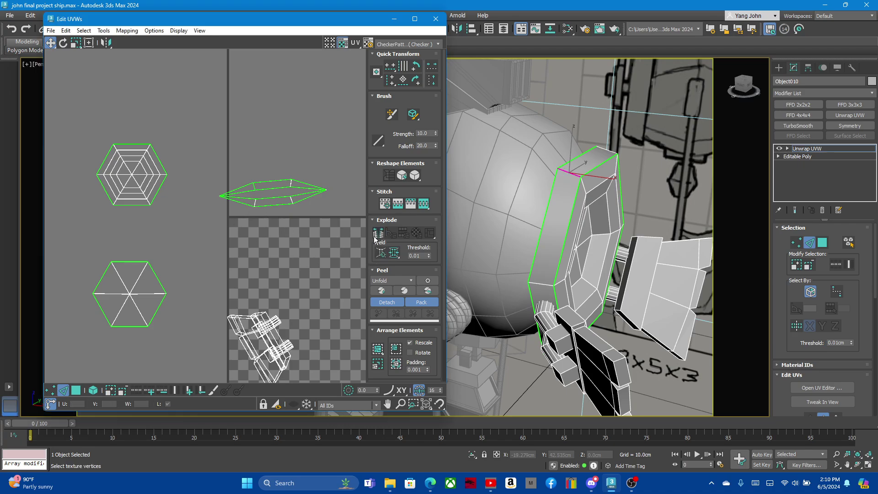
Select the tube's side-wall island and relax it repeatedly to straighten it
key("3")
left_click(567, 176)
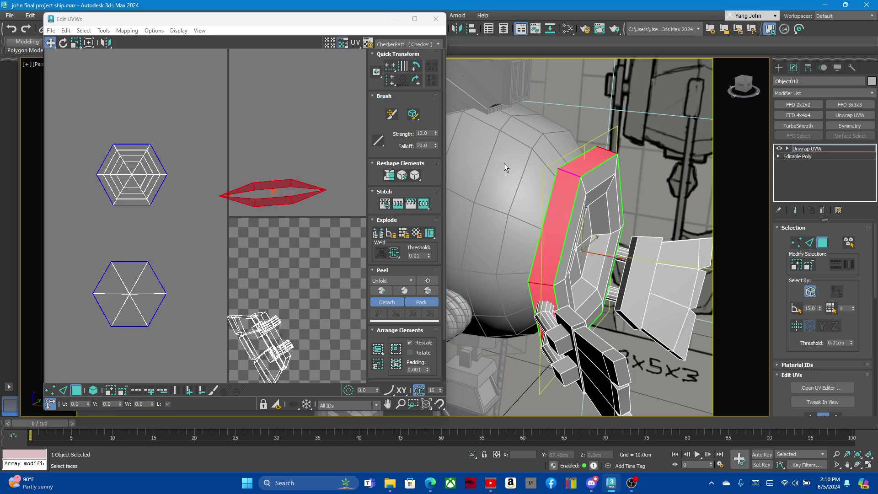
left_click(415, 176)
left_click(416, 176)
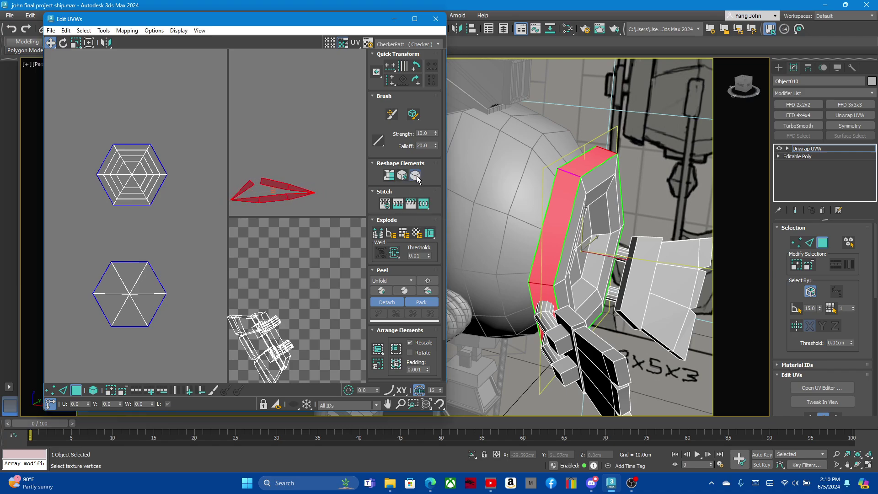
left_click(417, 176)
left_click(415, 175)
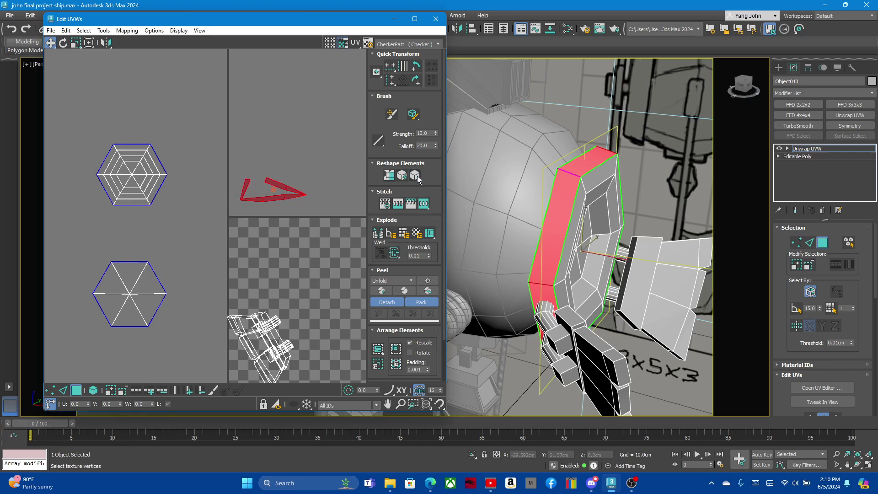
left_click(416, 175)
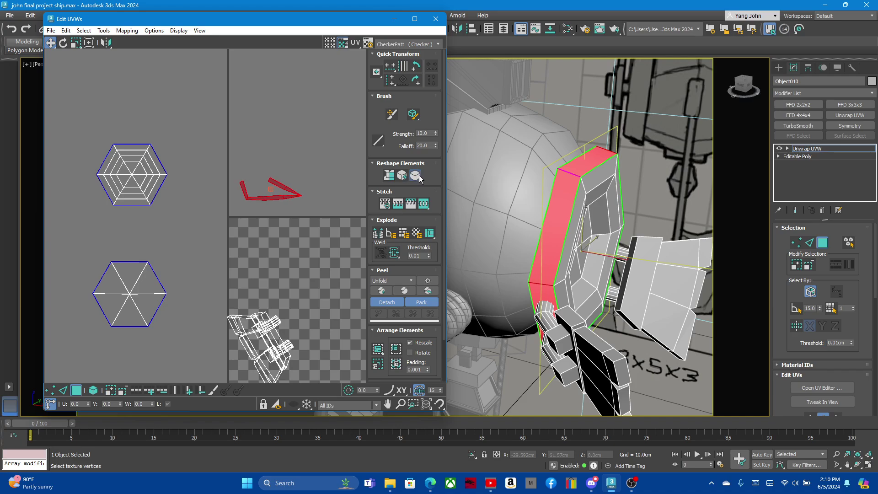
left_click(419, 175)
left_click(419, 175)
left_click(419, 175)
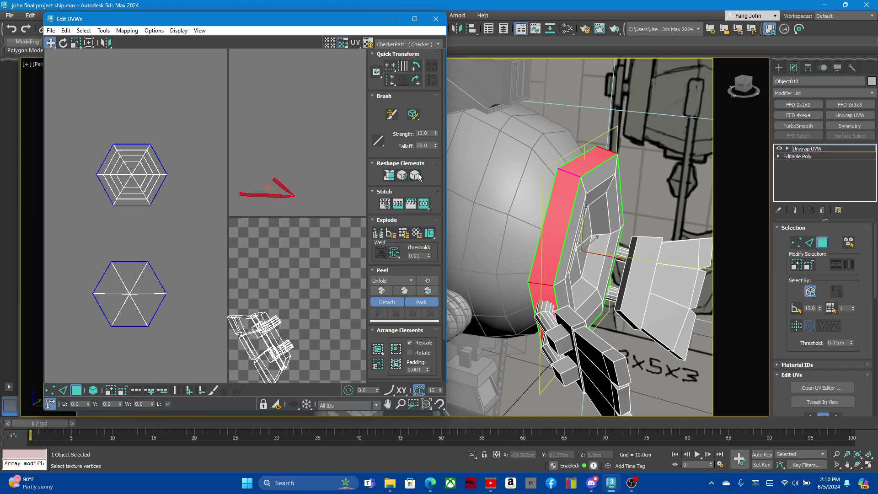
left_click(419, 175)
left_click(419, 175)
Move the strip island left beside the hexagons and keep relaxing it to pull its ends in
scroll(252, 203, "up", 3)
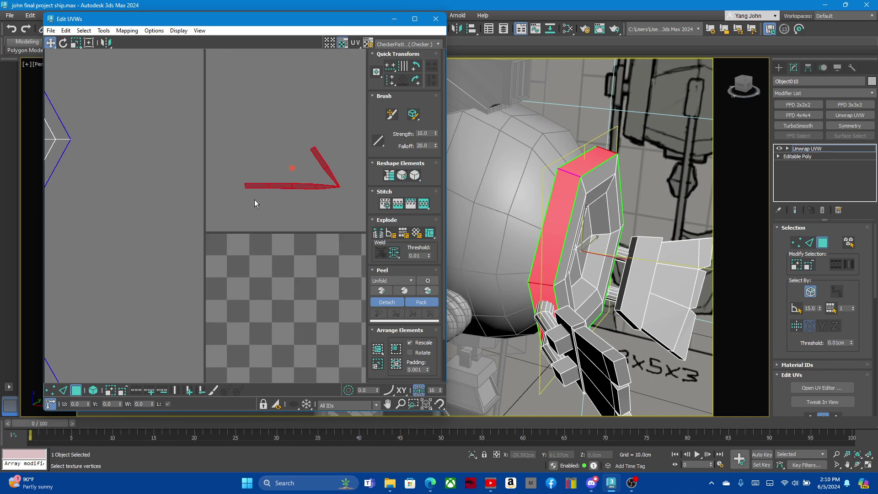
left_click_drag(292, 192, 106, 217)
scroll(171, 204, "down", 2)
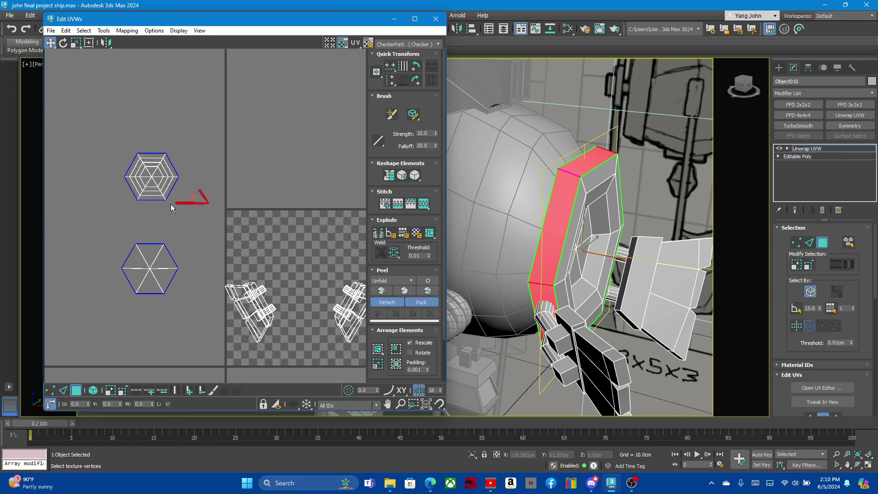
scroll(220, 198, "up", 1)
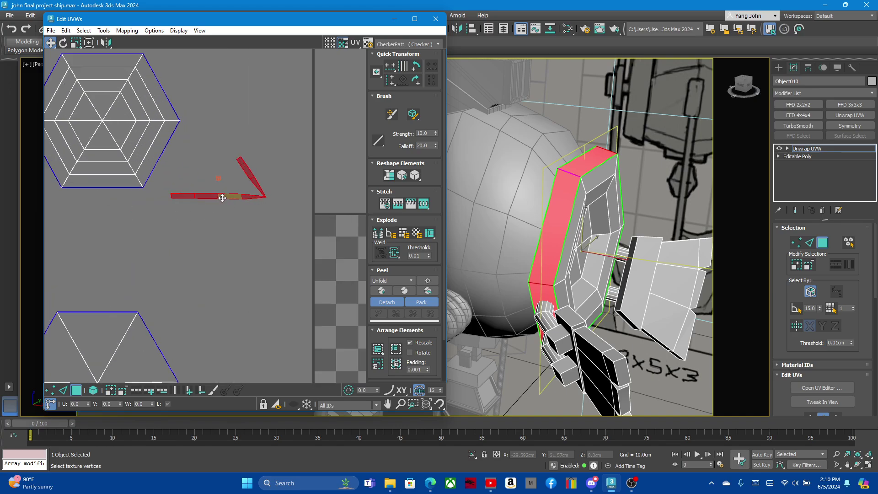
left_click(417, 176)
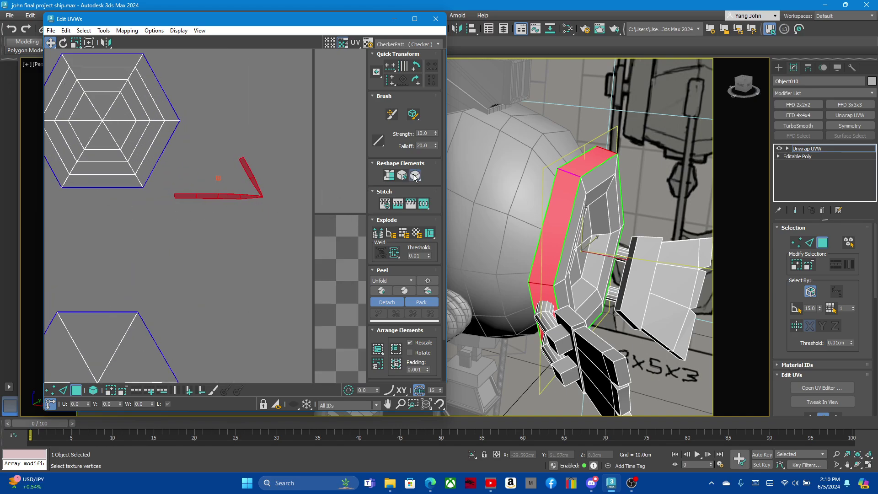
left_click(414, 177)
left_click(413, 177)
left_click(414, 177)
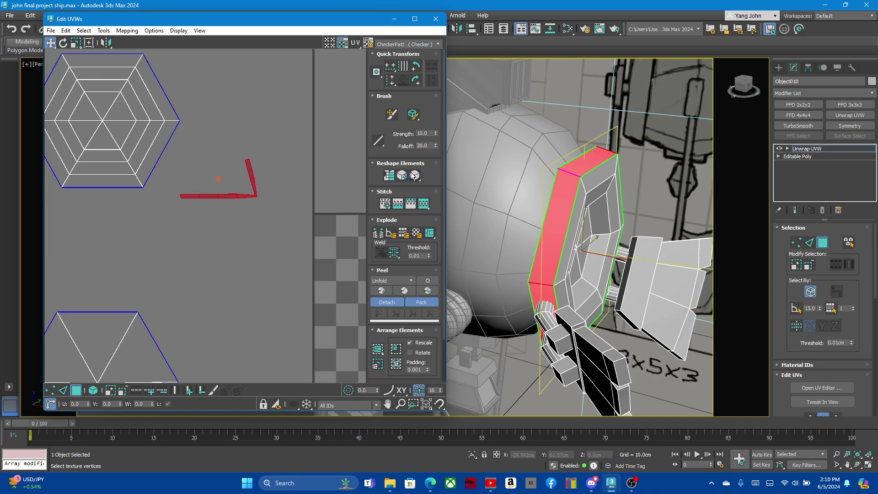
left_click(413, 176)
left_click(413, 176)
left_click(412, 172)
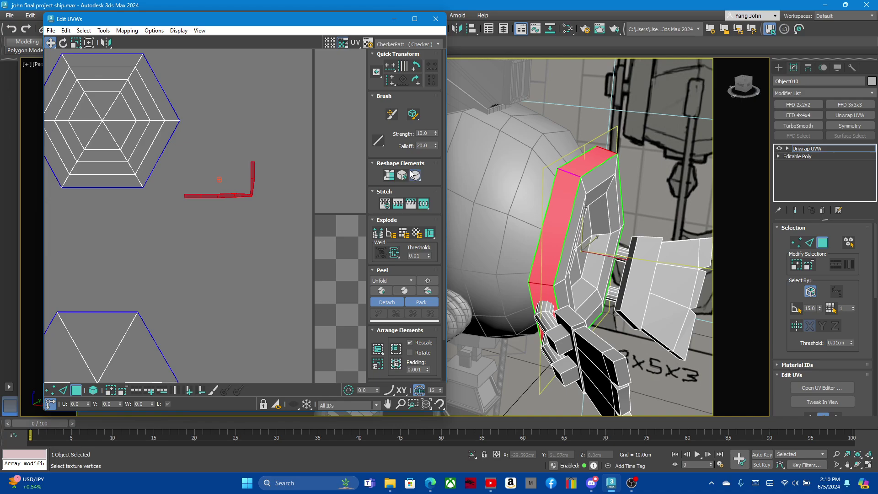
left_click(412, 174)
left_click(413, 174)
left_click(411, 174)
left_click(411, 175)
Open the Relax Tool settings for the strip, with Unfold3D Optimize at 100 iterations
left_click(412, 175)
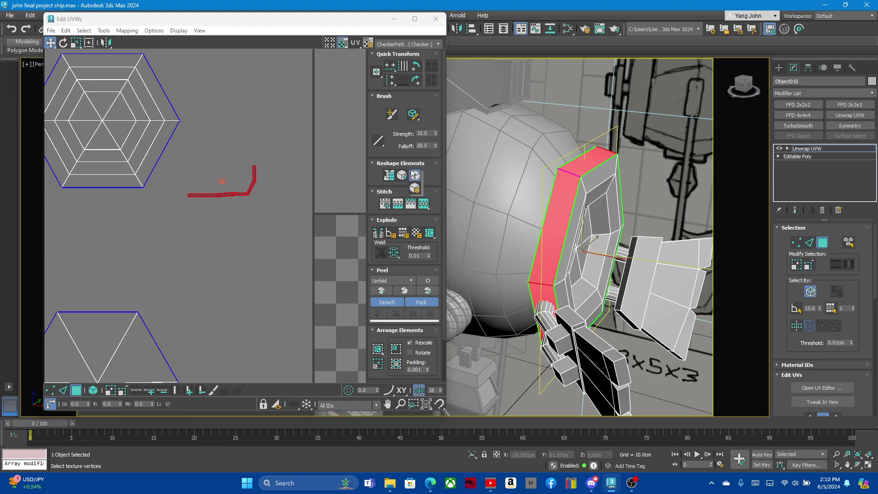
left_click_drag(413, 174, 414, 188)
left_click(125, 102)
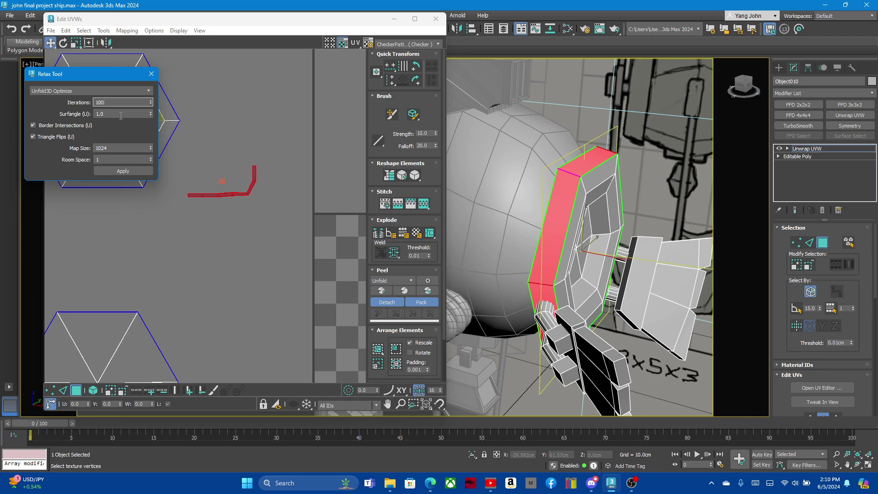
Apply the Unfold3D Optimize relax to bend the strip into a smooth arc, then close the Relax Tool
left_click(119, 171)
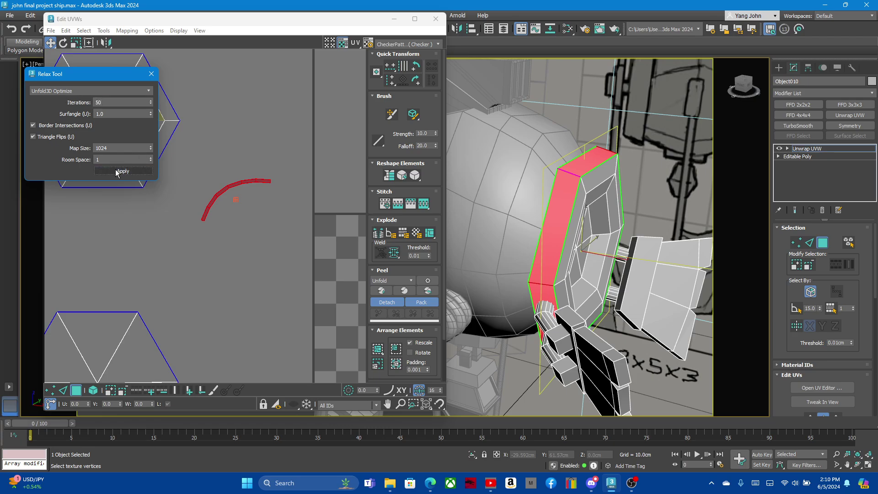
left_click(151, 74)
scroll(289, 173, "down", 2)
Move the arc island between the hexagons and rotate it level
scroll(290, 173, "down", 1)
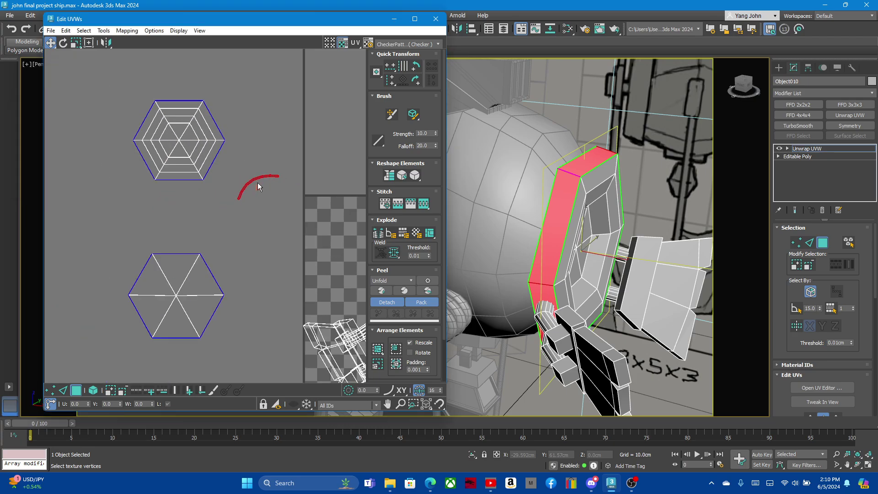
left_click_drag(257, 183, 170, 215)
left_click(76, 43)
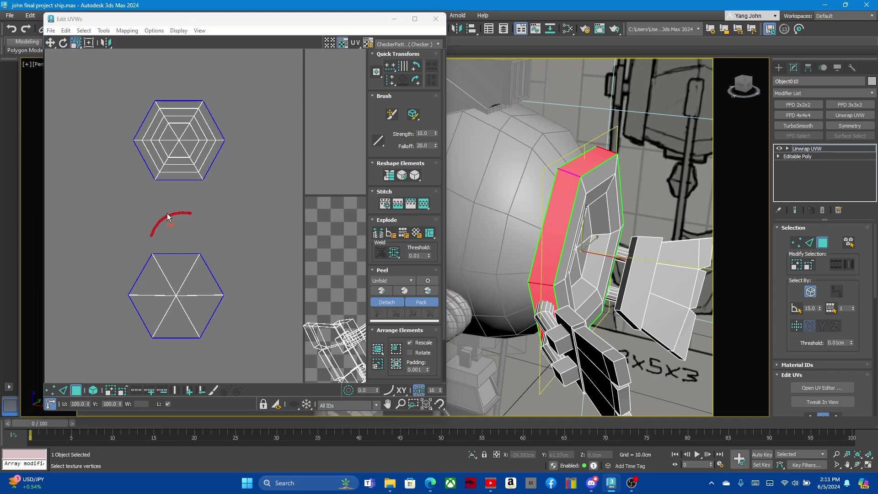
left_click(63, 43)
mouse_move(185, 212)
left_mouse_down()
mouse_move(223, 223)
mouse_move(192, 222)
left_mouse_up()
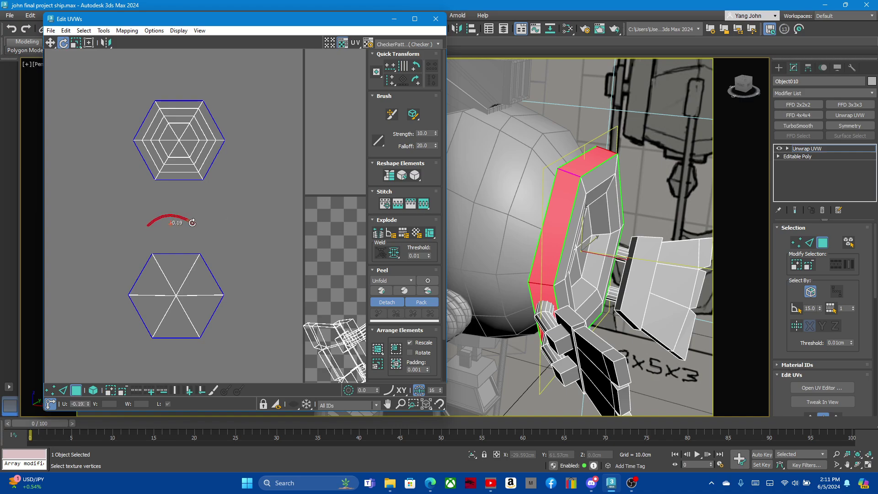
left_click_drag(201, 222, 202, 219)
Box-select the arc island and scale it up to about 334%
left_click(73, 46)
left_click(182, 218)
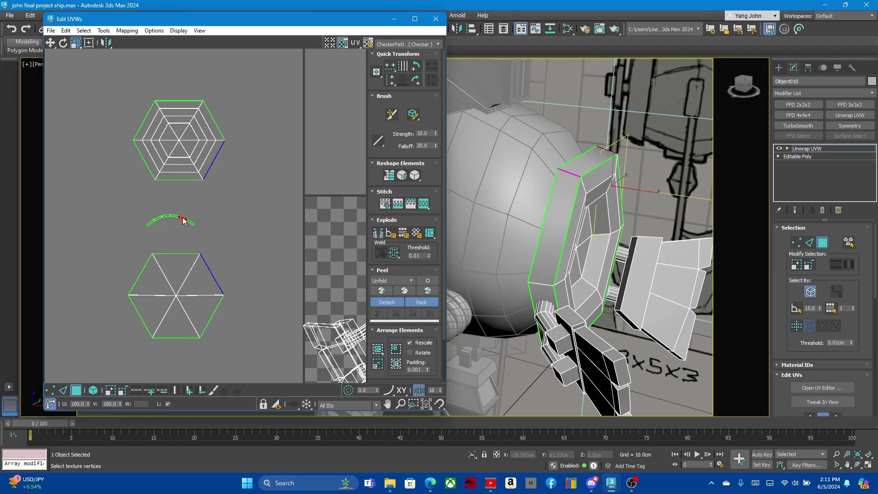
left_click(172, 219)
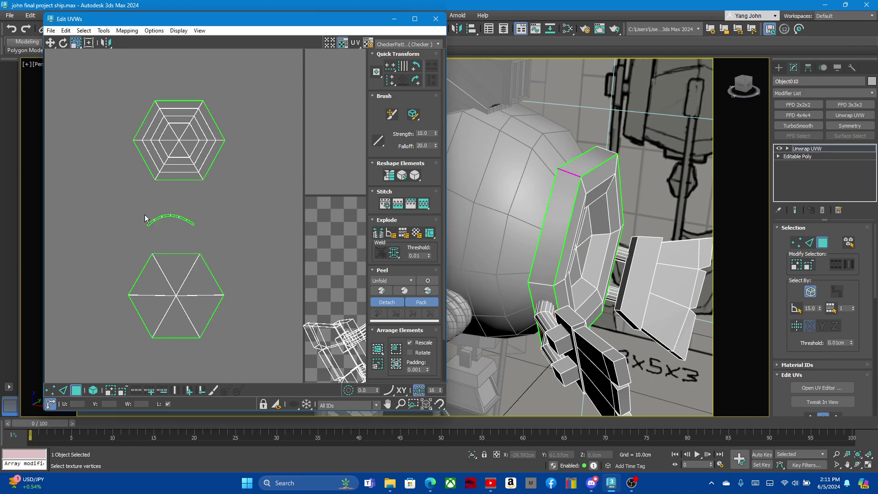
left_click_drag(125, 205, 244, 223)
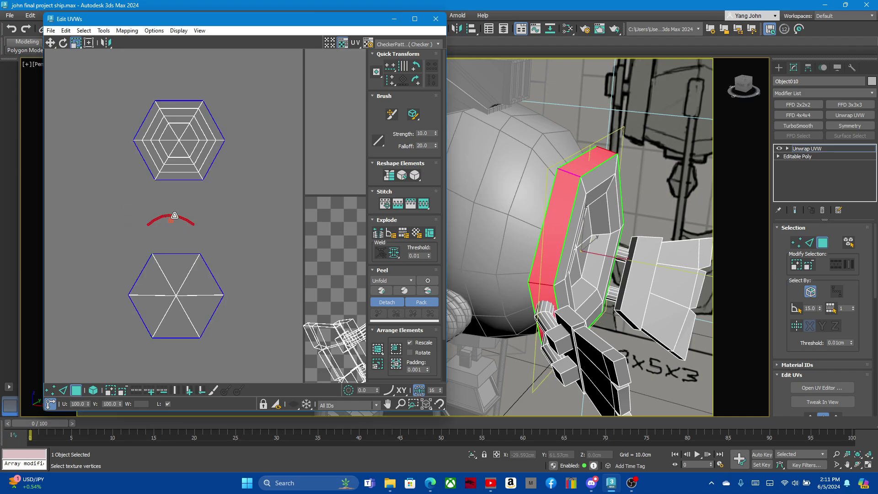
left_click_drag(170, 222, 222, 162)
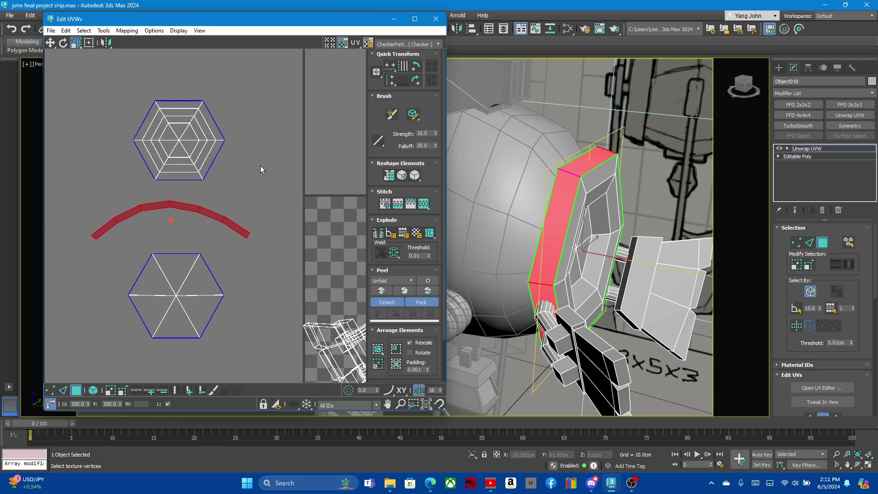
middle_click_drag(113, 174, 174, 172)
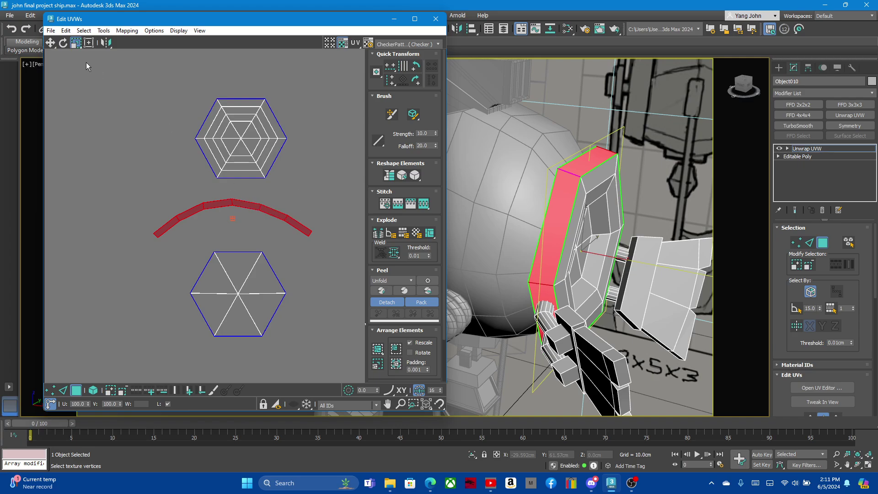
Nudge the arc island slightly down and right, then deselect it
left_click(51, 43)
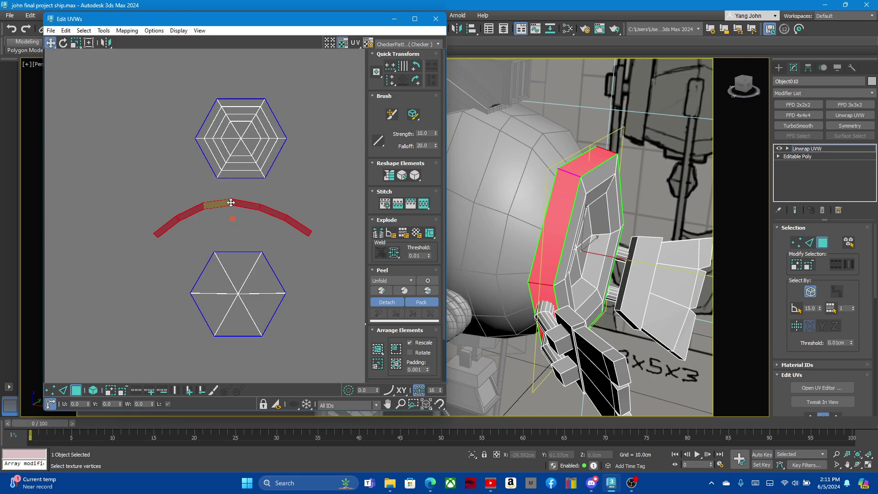
left_click_drag(234, 215, 239, 226)
left_click(176, 201)
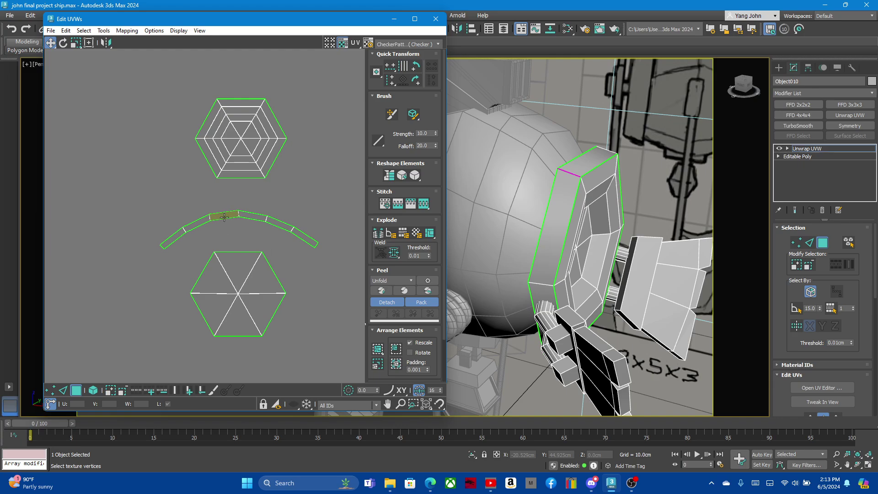
middle_click_drag(244, 191, 246, 183)
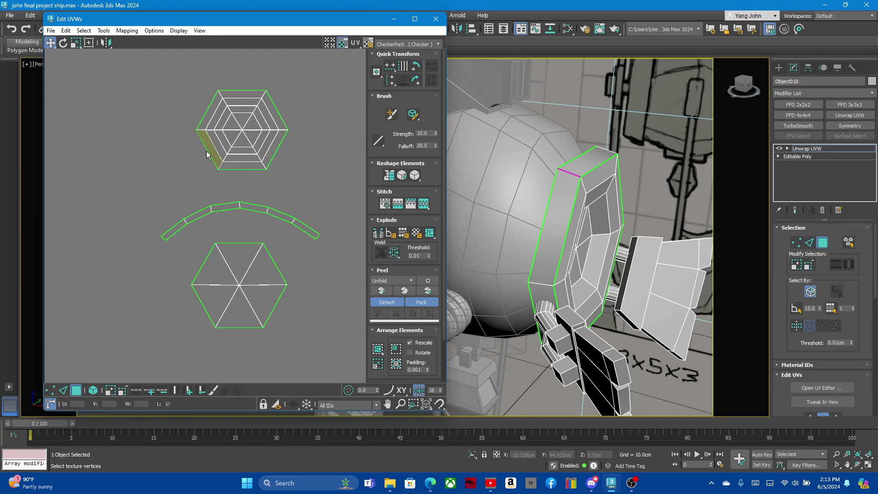
Orbit so the hexagonal part faces the camera, frame the UVs, and select an arm-piece UV element
scroll(627, 256, "down", 3)
scroll(610, 320, "up", 4)
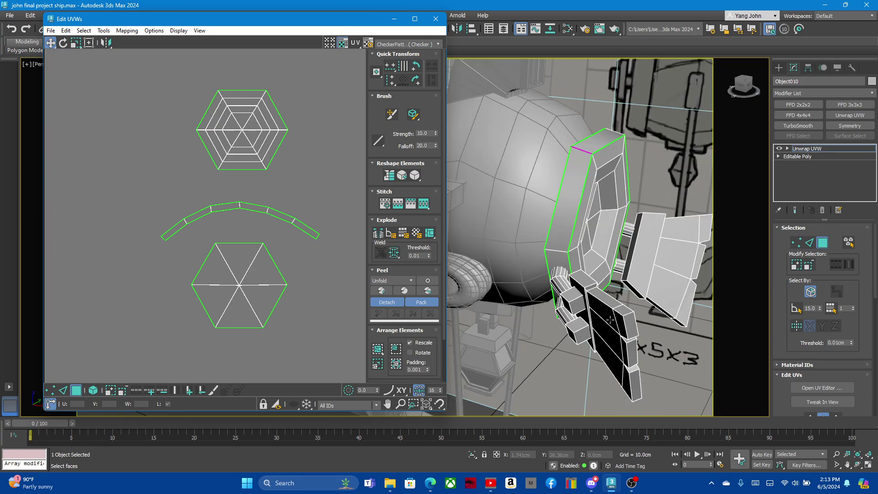
middle_click_drag(610, 320, 523, 313, "alt")
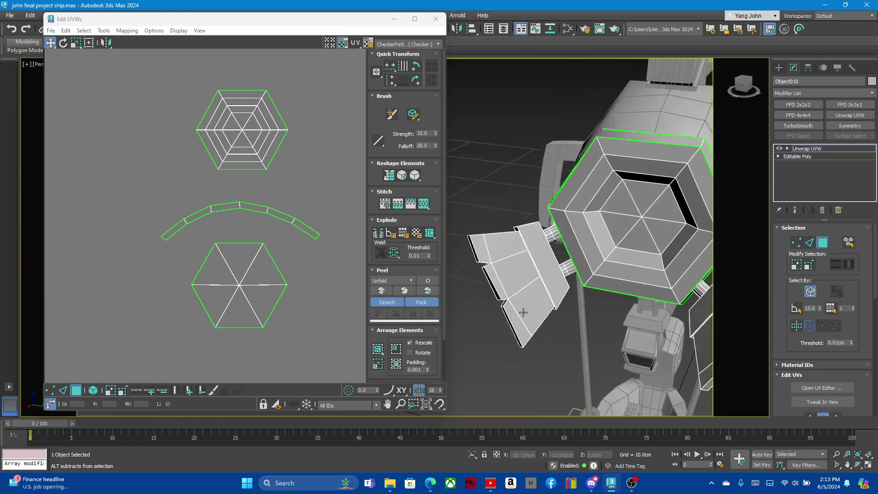
scroll(524, 313, "up", 3)
scroll(523, 313, "down", 3)
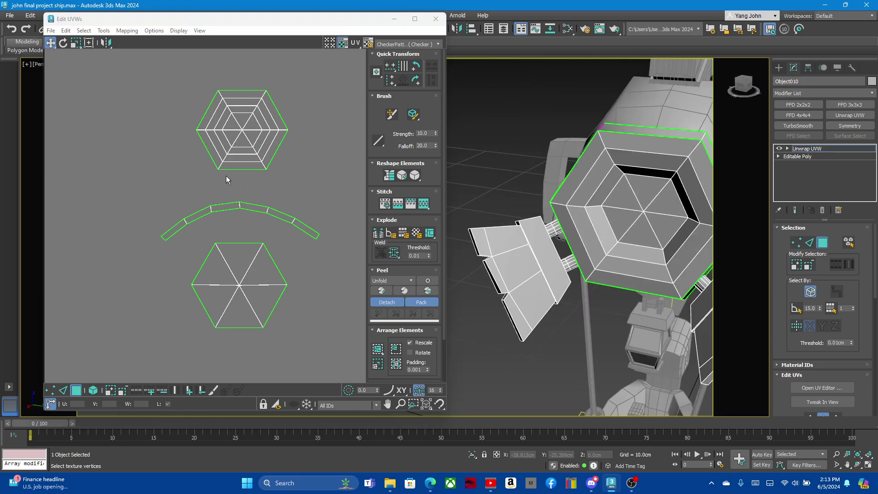
scroll(226, 178, "down", 3)
scroll(301, 248, "up", 2)
scroll(300, 248, "up", 1)
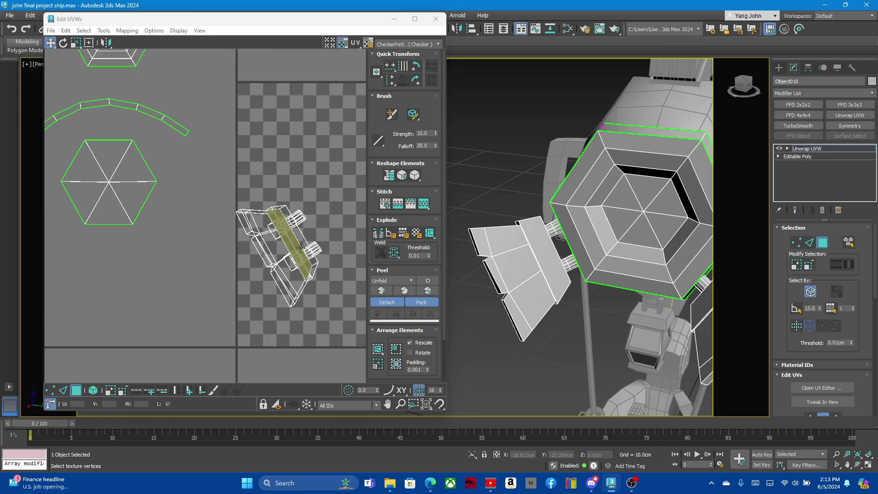
left_click(301, 248)
Switch the unwrap to Edge sub-object mode, orbit the arm piece, then exit sub-object editing
mouse_move(498, 264)
middle_mouse_down("alt")
mouse_move(522, 286)
mouse_move(498, 239)
middle_mouse_up("alt")
scroll(523, 286, "up", 5)
scroll(497, 239, "up", 3)
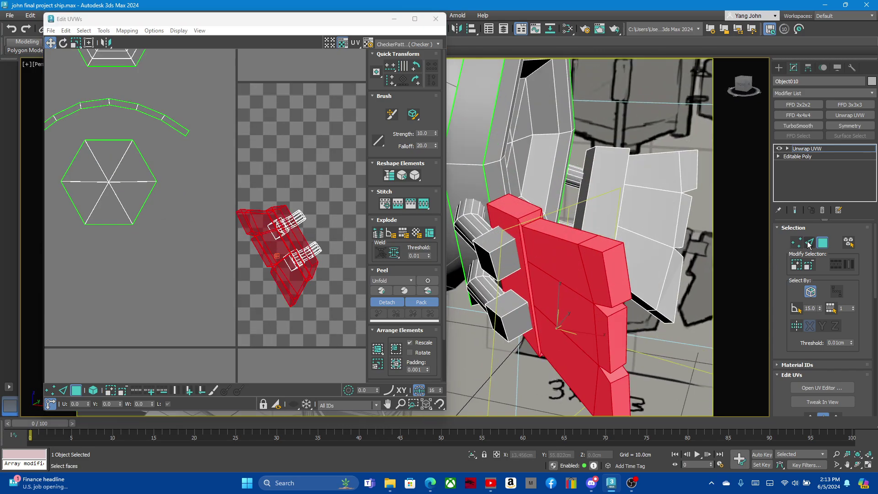
left_click(809, 243)
scroll(492, 239, "up", 4)
scroll(491, 239, "down", 2)
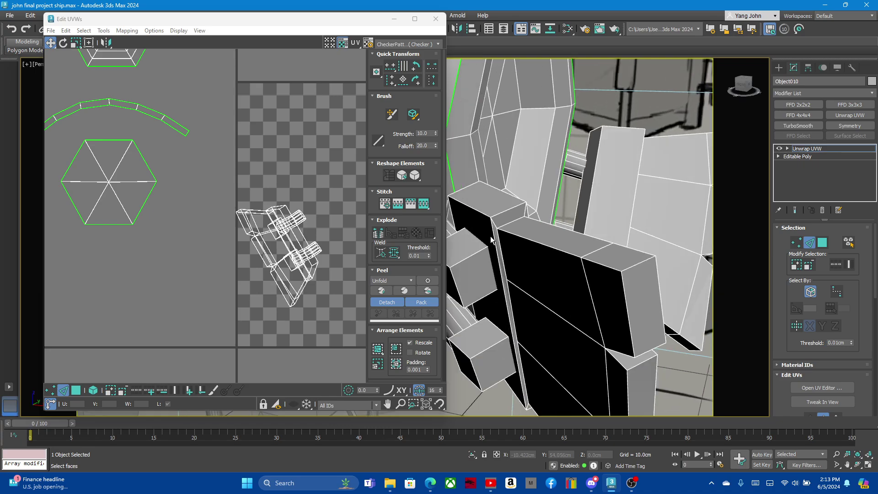
scroll(492, 240, "down", 3)
middle_click_drag(492, 239, 534, 238, "alt")
scroll(536, 239, "up", 4)
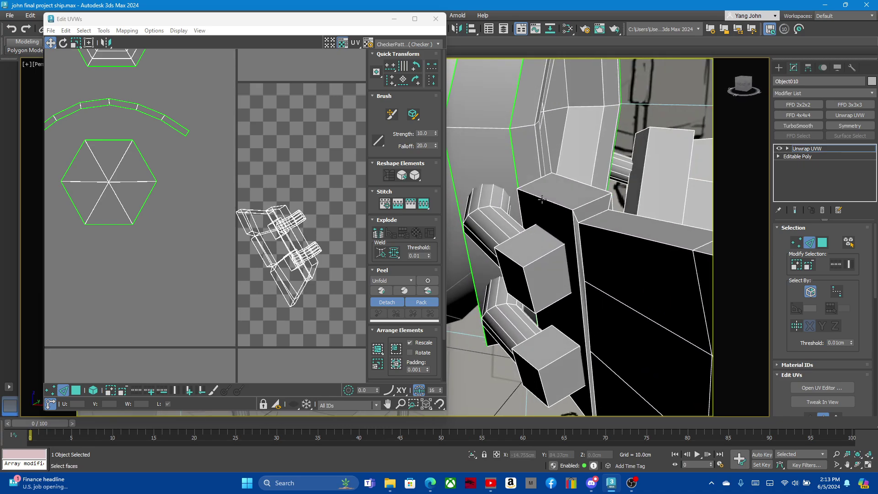
scroll(527, 237, "down", 3)
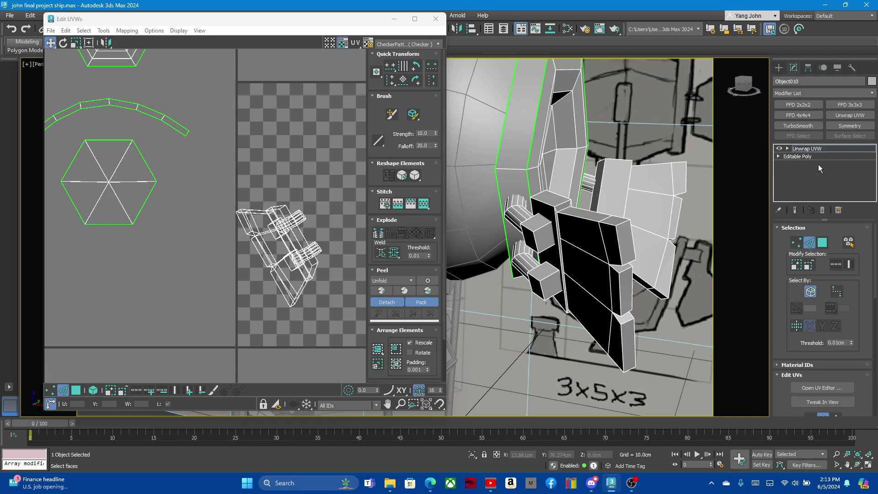
left_click(823, 146)
Collapse the modifier stack to Editable Poly, then delete the rear wing element and two stray blocks
right_click(823, 147)
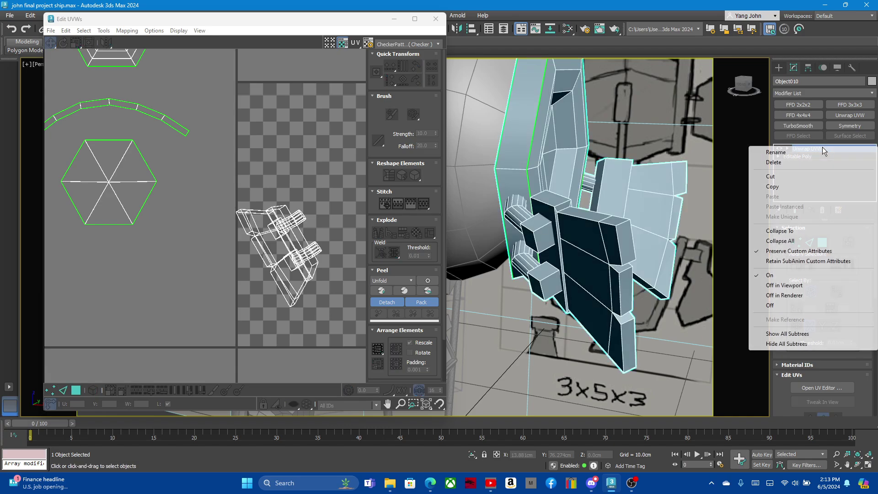
left_click(781, 241)
left_click(843, 238)
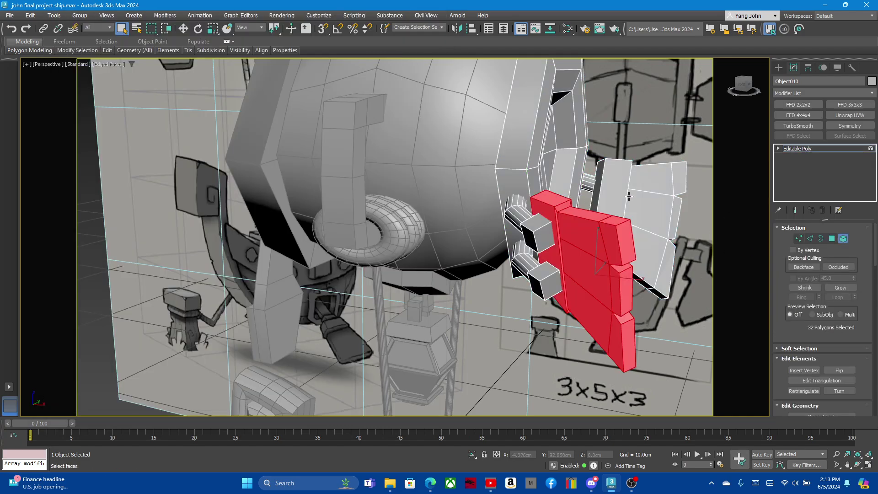
left_click(611, 202)
middle_click_drag(602, 215, 563, 214, "alt")
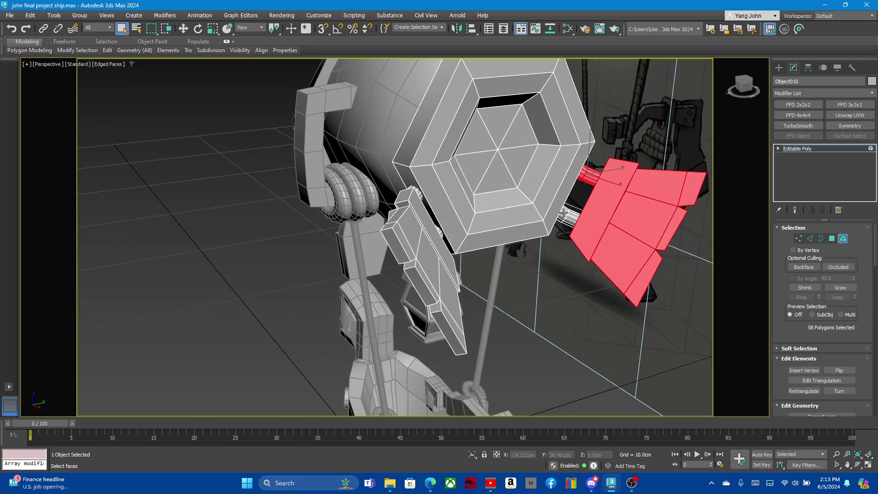
key("Delete")
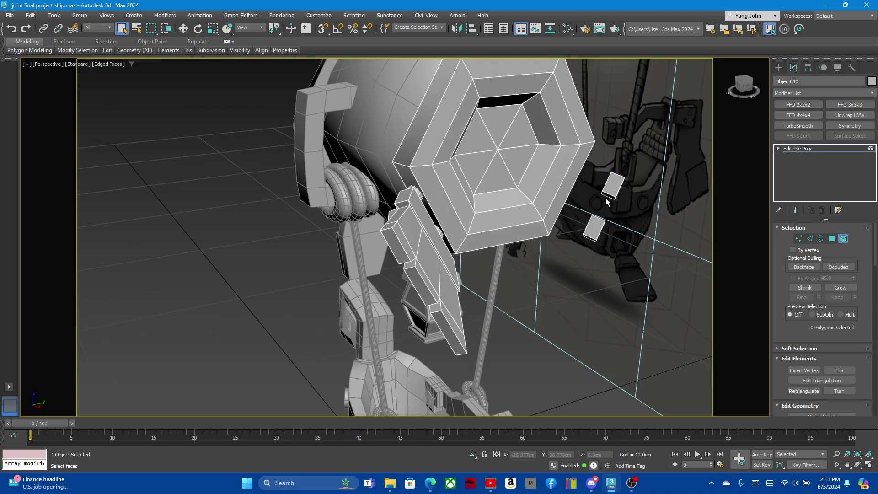
left_click(609, 192)
left_click(595, 230, "ctrl")
key("Delete")
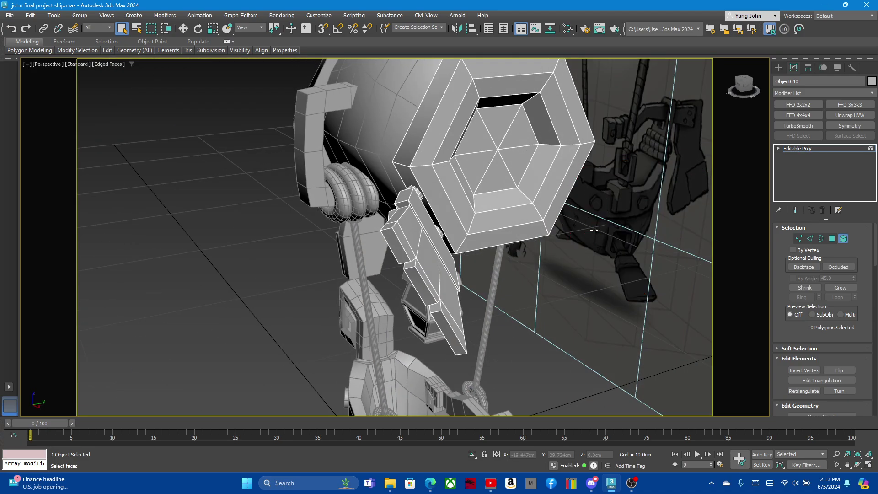
Select the arm's two tube elements, the box elements and the dark fin
middle_click_drag(496, 209, 549, 213, "alt")
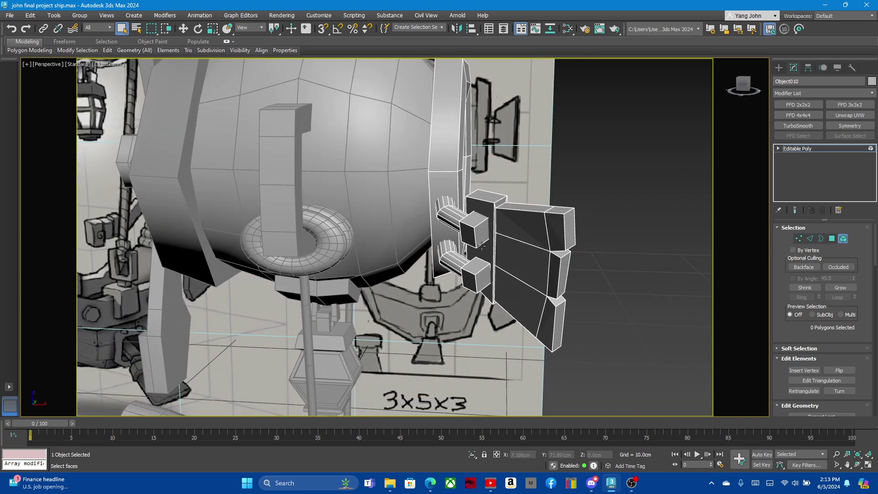
left_click(455, 222)
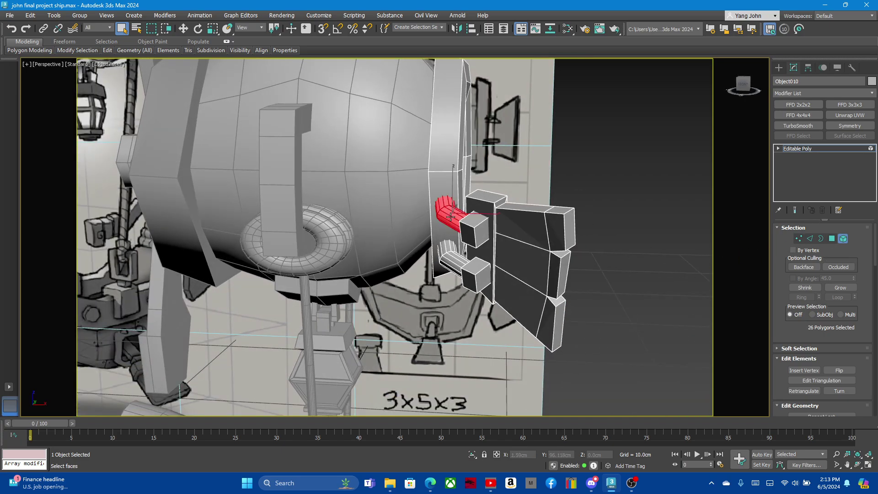
left_click(450, 268, "ctrl")
left_click(476, 229, "ctrl")
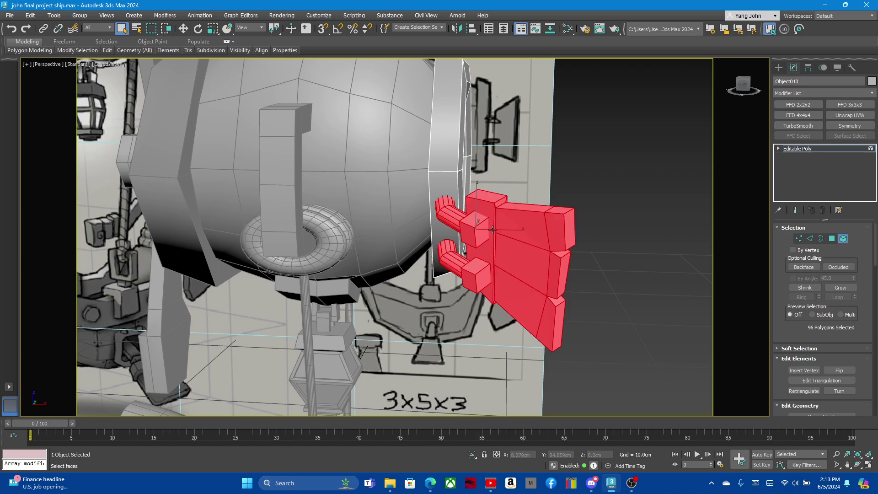
mouse_move(496, 232)
middle_mouse_down("alt")
mouse_move(500, 277)
mouse_move(476, 266)
middle_mouse_up("alt")
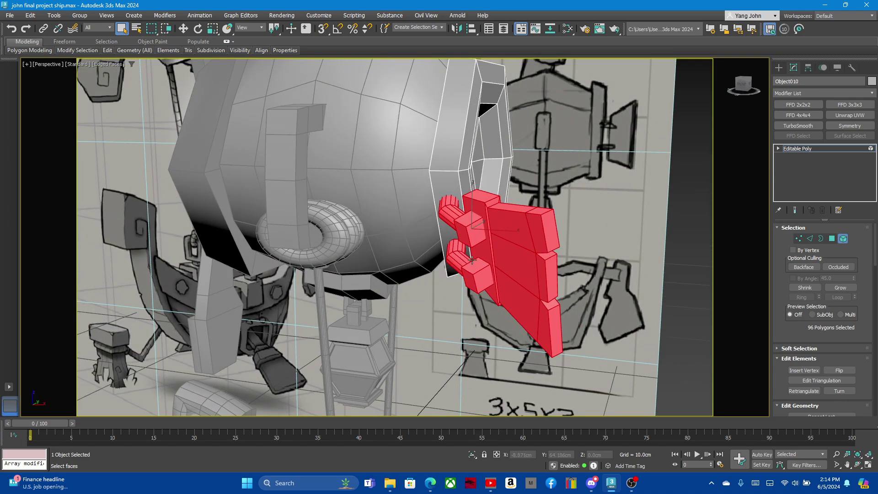
Detach the selected fin and connector blocks as a new object named Object013
scroll(818, 339, "down", 5)
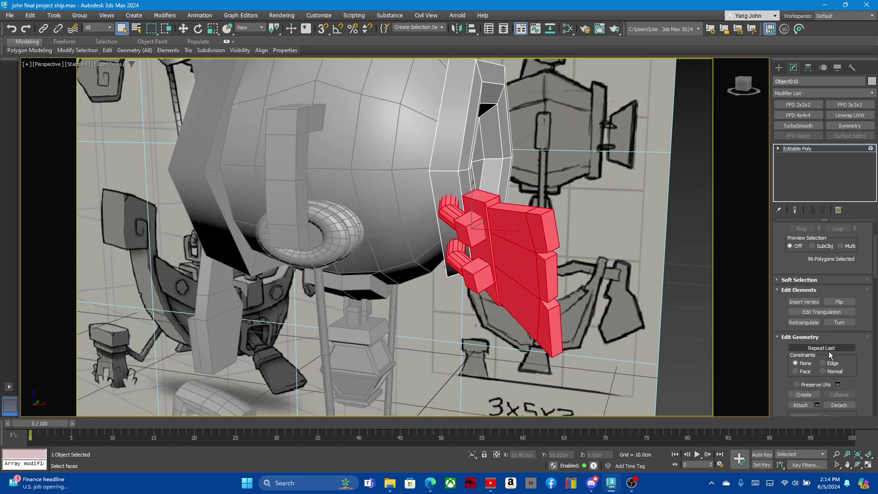
scroll(841, 395, "down", 1)
left_click(838, 392)
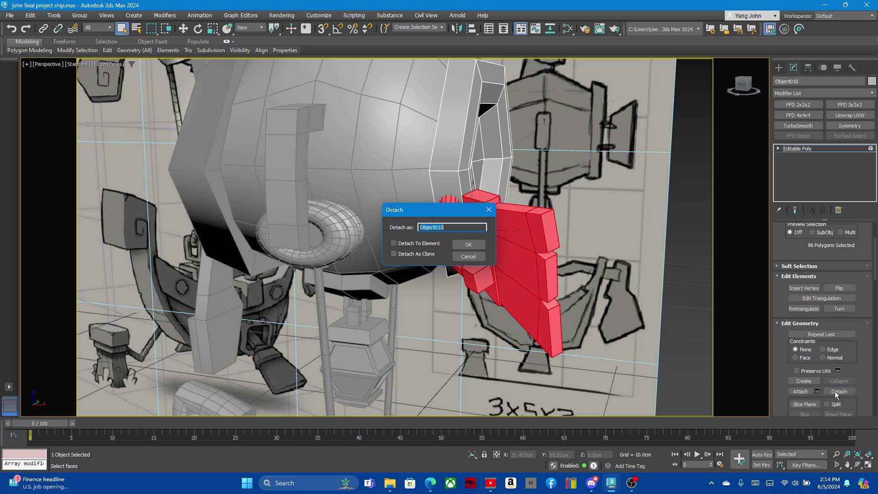
left_click(469, 245)
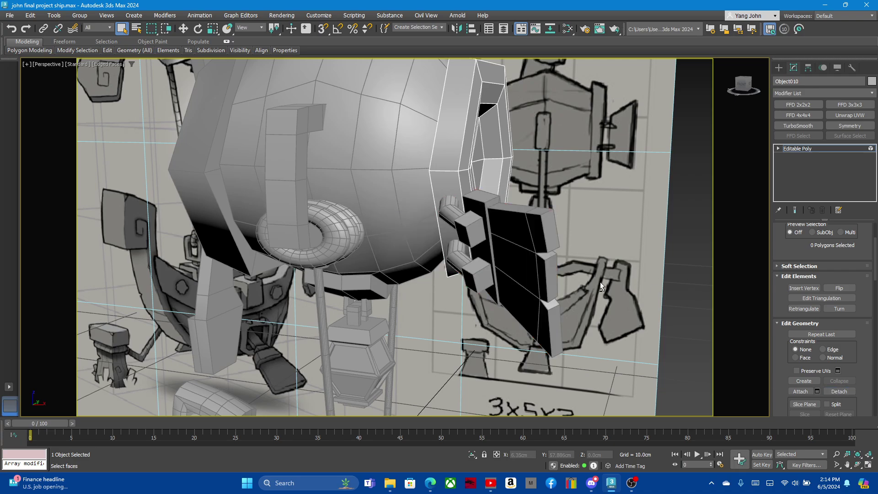
Orbit to the hexagonal porthole side and select the fin on the other side
mouse_move(600, 282)
middle_mouse_down("alt")
mouse_move(495, 283)
mouse_move(614, 288)
mouse_move(532, 283)
mouse_move(641, 275)
middle_mouse_up("alt")
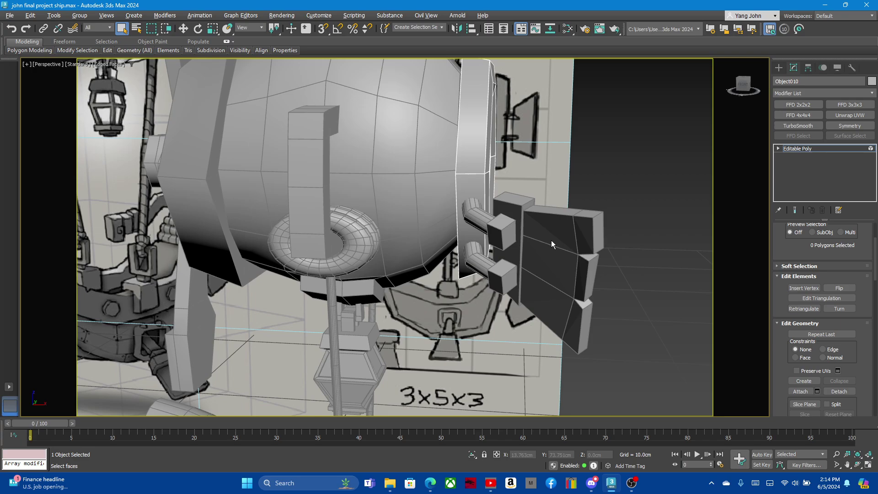
scroll(842, 307, "up", 3)
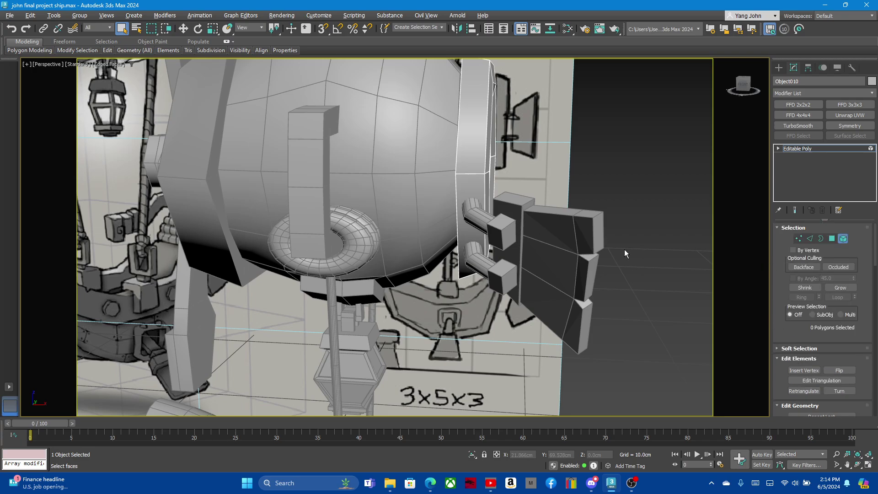
mouse_move(624, 254)
middle_mouse_down("alt")
mouse_move(470, 253)
mouse_move(581, 262)
mouse_move(601, 248)
middle_mouse_up("alt")
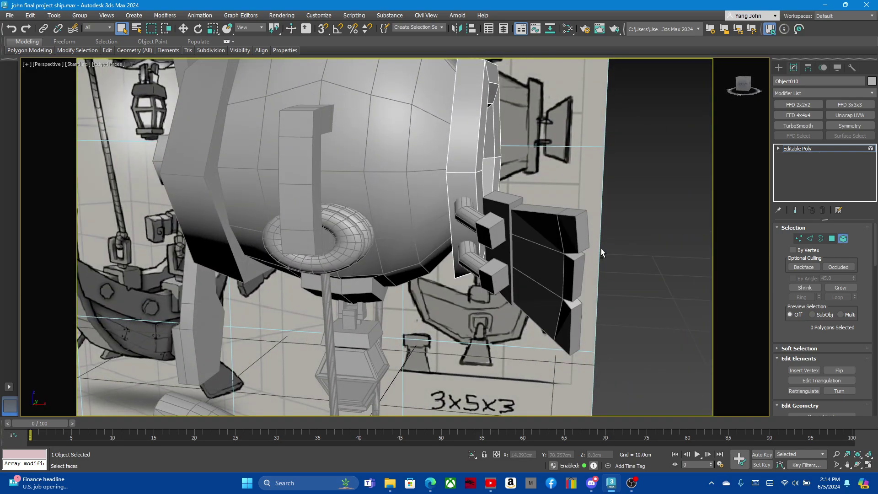
left_click(580, 238)
mouse_move(580, 238)
middle_mouse_down("alt")
mouse_move(522, 268)
mouse_move(477, 255)
middle_mouse_up("alt")
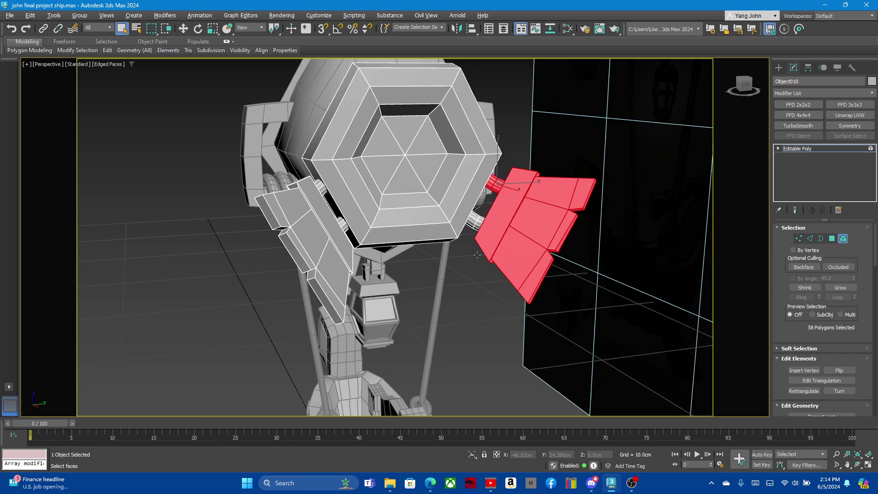
Add both connector blocks and the remaining connector piece to the second fin, totalling 96 polygons
left_click(478, 222, "ctrl")
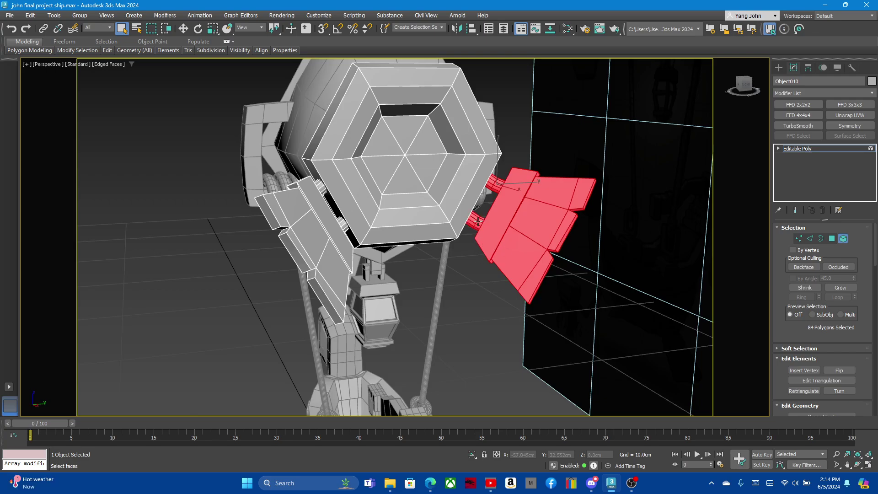
mouse_move(478, 221)
middle_mouse_down("alt")
mouse_move(523, 262)
mouse_move(569, 264)
middle_mouse_up("alt")
left_click(508, 233, "ctrl")
left_click(506, 201, "ctrl")
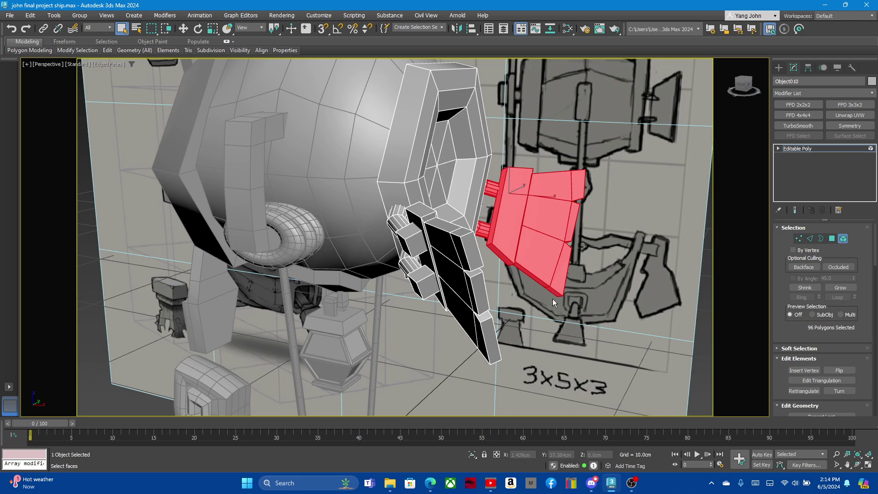
mouse_move(506, 304)
middle_mouse_down("alt")
mouse_move(330, 289)
mouse_move(500, 297)
middle_mouse_up("alt")
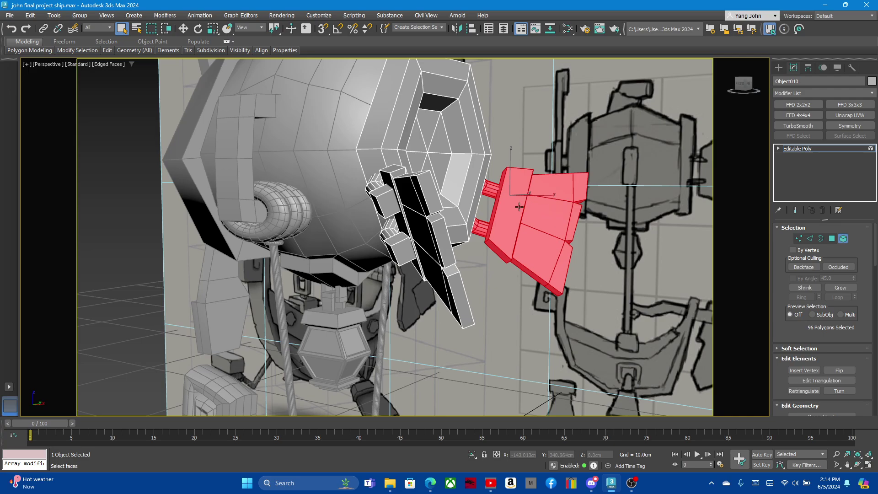
mouse_move(519, 207)
middle_mouse_down("alt")
mouse_move(389, 201)
mouse_move(518, 210)
middle_mouse_up("alt")
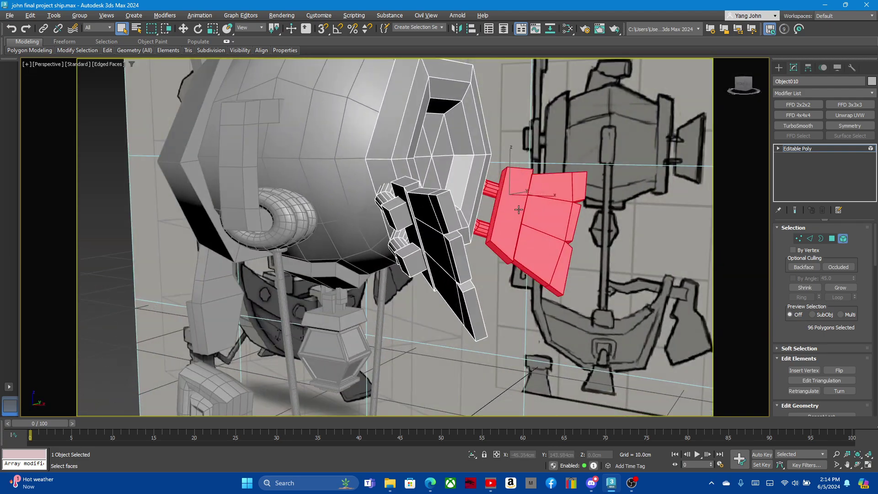
scroll(496, 183, "up", 2)
scroll(508, 206, "down", 2)
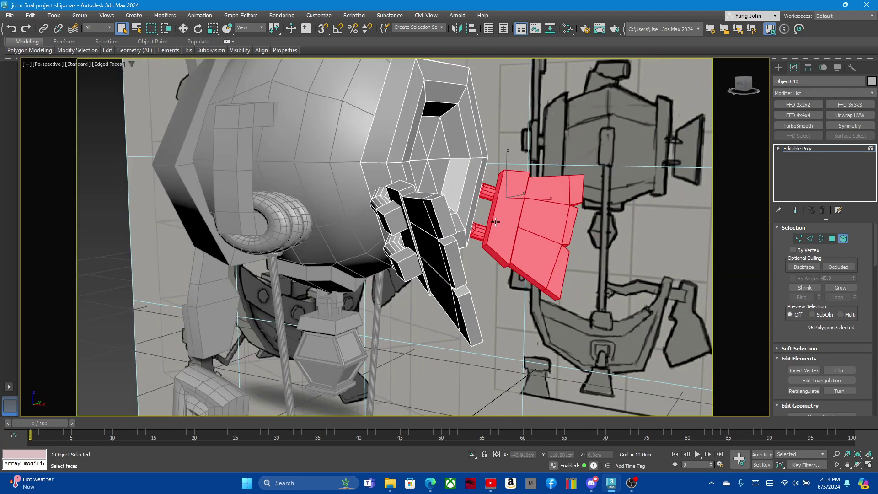
scroll(497, 257, "up", 2)
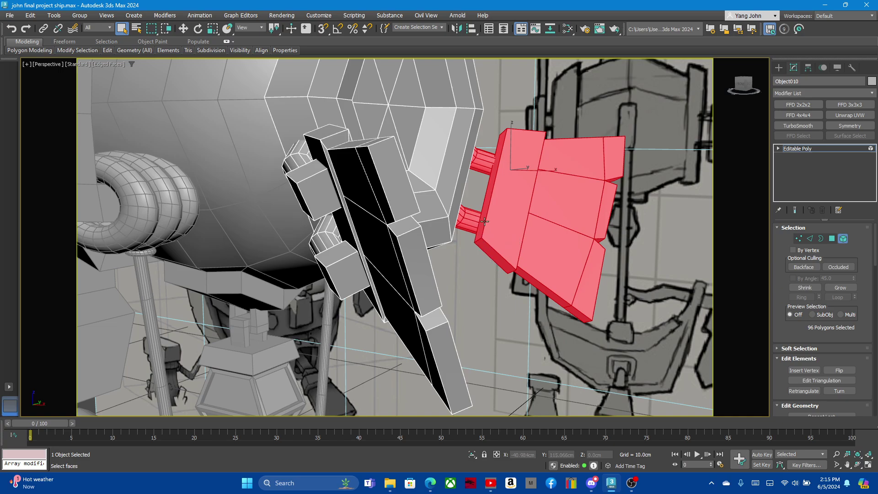
mouse_move(488, 225)
middle_mouse_down("alt")
mouse_move(457, 232)
mouse_move(359, 221)
mouse_move(289, 230)
mouse_move(485, 239)
mouse_move(443, 236)
middle_mouse_up("alt")
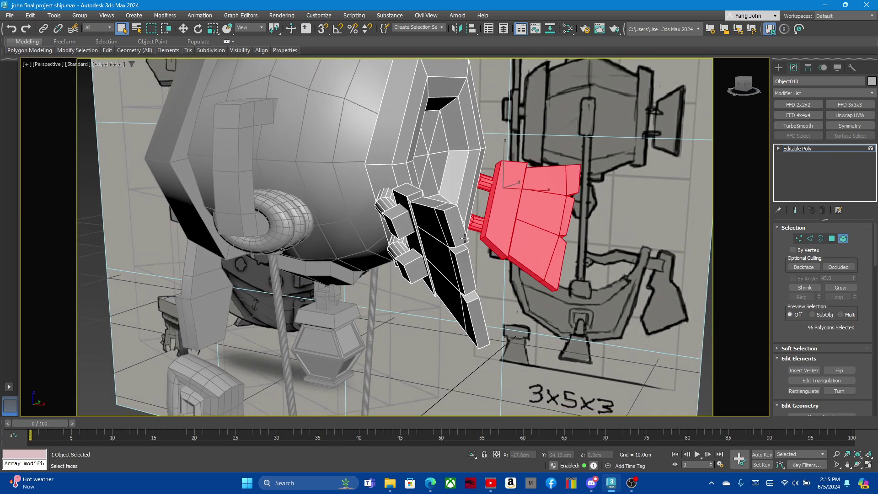
scroll(464, 238, "up", 2)
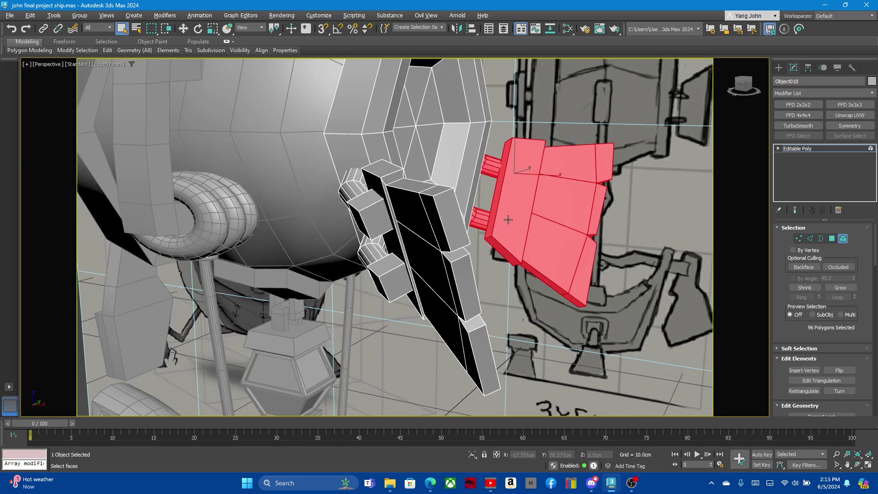
mouse_move(516, 232)
middle_mouse_down("alt")
mouse_move(363, 228)
mouse_move(514, 231)
middle_mouse_up("alt")
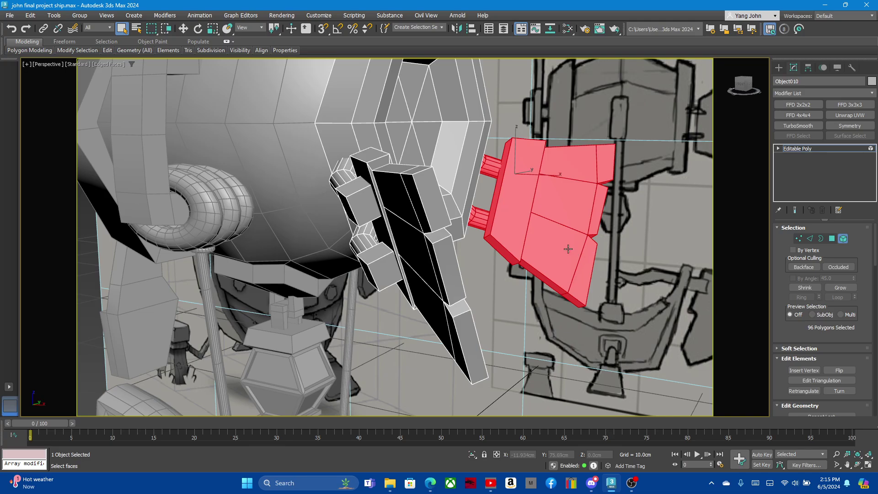
mouse_move(500, 253)
middle_mouse_down("alt")
mouse_move(384, 248)
mouse_move(314, 267)
mouse_move(318, 293)
mouse_move(458, 255)
mouse_move(495, 257)
middle_mouse_up("alt")
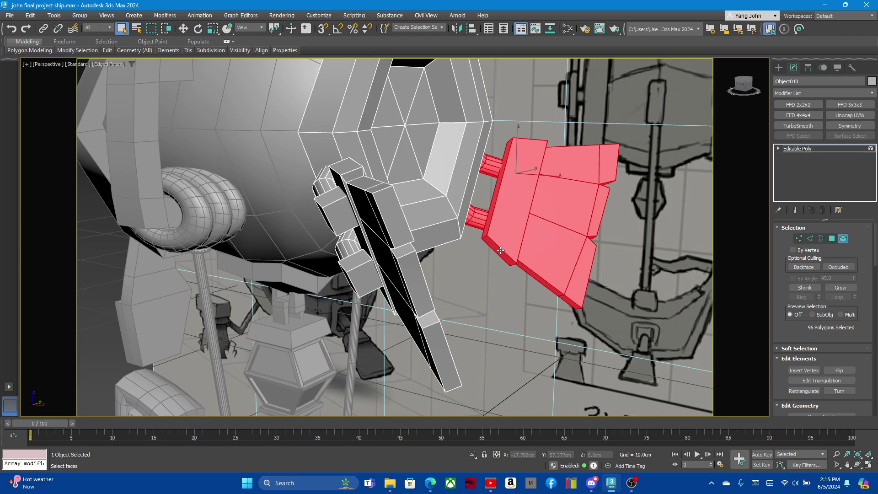
middle_click_drag(554, 250, 547, 245, "alt")
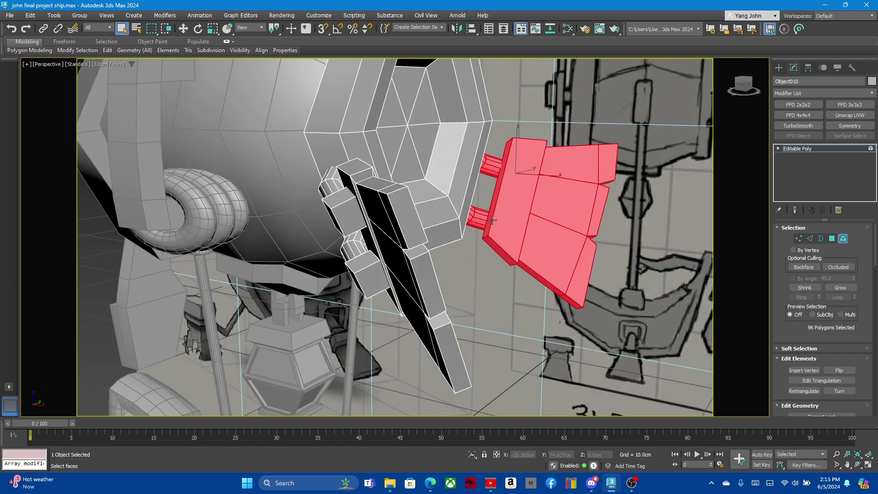
mouse_move(492, 220)
middle_mouse_down("alt")
mouse_move(354, 243)
mouse_move(486, 238)
mouse_move(416, 259)
mouse_move(504, 193)
middle_mouse_up("alt")
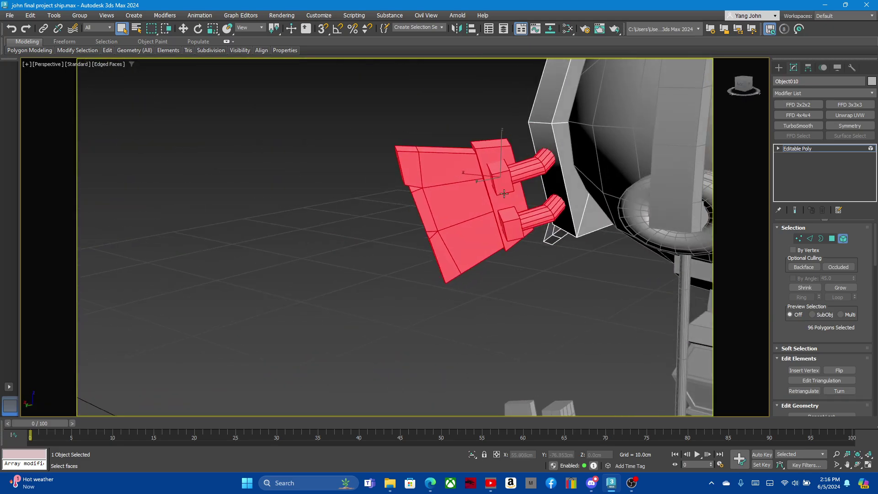
mouse_move(414, 217)
middle_mouse_down("alt")
mouse_move(598, 218)
mouse_move(428, 231)
middle_mouse_up("alt")
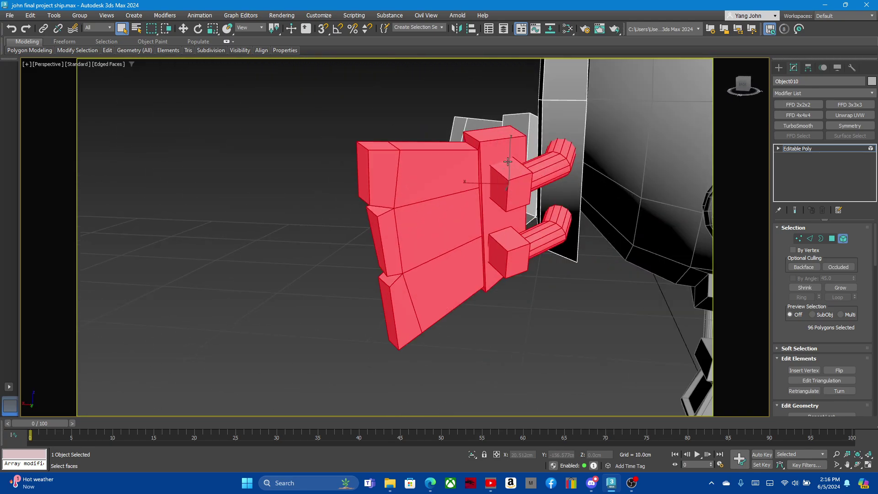
mouse_move(468, 170)
middle_mouse_down("alt")
mouse_move(430, 189)
mouse_move(470, 216)
mouse_move(386, 229)
middle_mouse_up("alt")
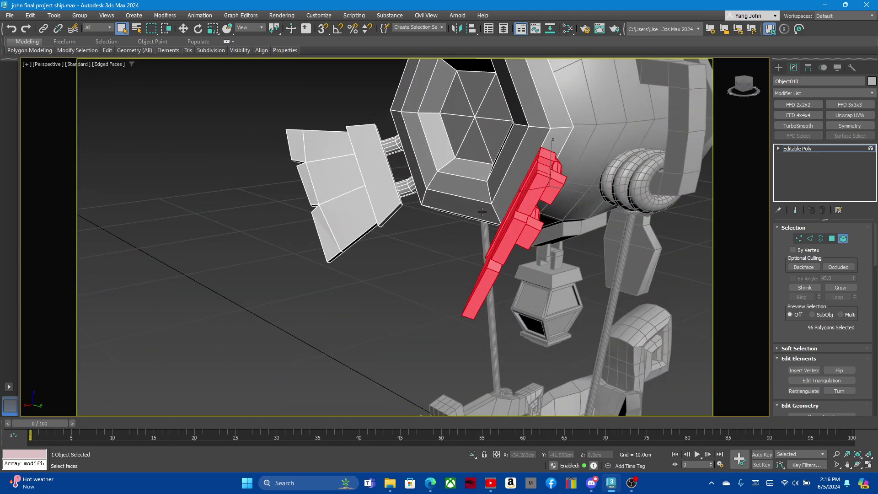
mouse_move(482, 212)
middle_mouse_down("alt")
mouse_move(439, 240)
mouse_move(792, 339)
middle_mouse_up("alt")
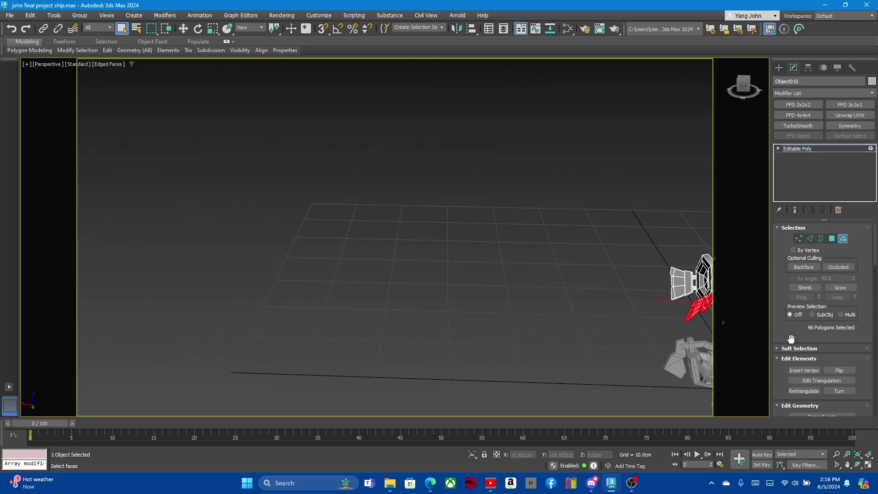
scroll(805, 353, "down", 2)
scroll(827, 366, "down", 2)
scroll(830, 385, "down", 2)
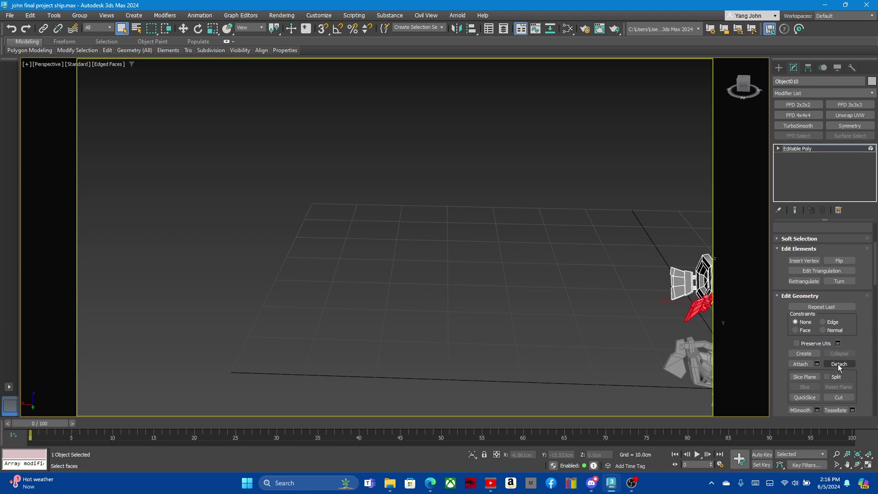
Detach the opposite fin as its own object, then select the fin and its connector blocks
left_click(838, 364)
left_click(467, 243)
mouse_move(462, 285)
middle_mouse_down("alt")
mouse_move(543, 265)
mouse_move(534, 246)
mouse_move(604, 301)
middle_mouse_up("alt")
scroll(635, 278, "down", 3)
scroll(517, 262, "up", 5)
left_click(515, 262)
Select the porthole object in Element mode and detach the fin into a separate object, Object014
scroll(534, 266, "up", 2)
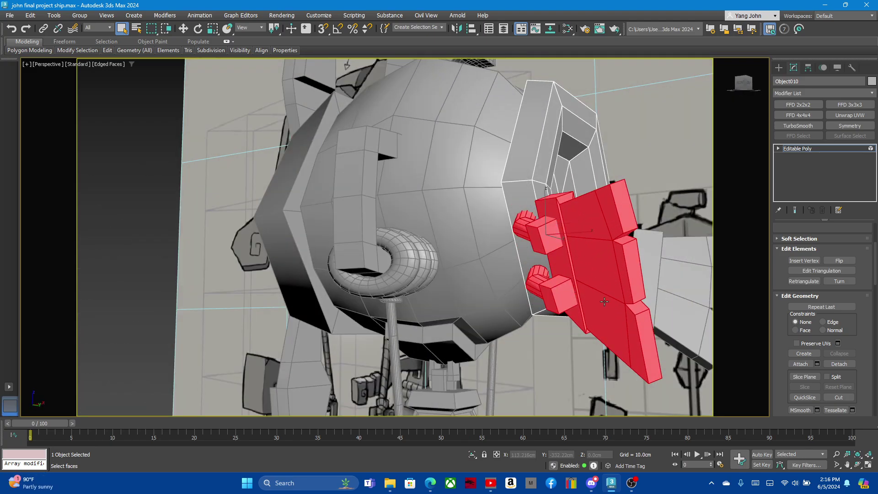
scroll(419, 258, "down", 3)
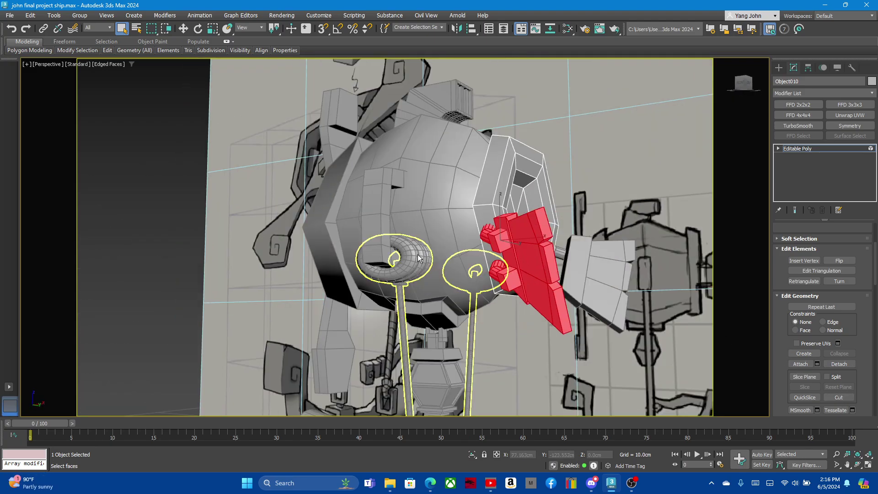
scroll(419, 259, "down", 2)
scroll(824, 320, "up", 3)
left_click(832, 238)
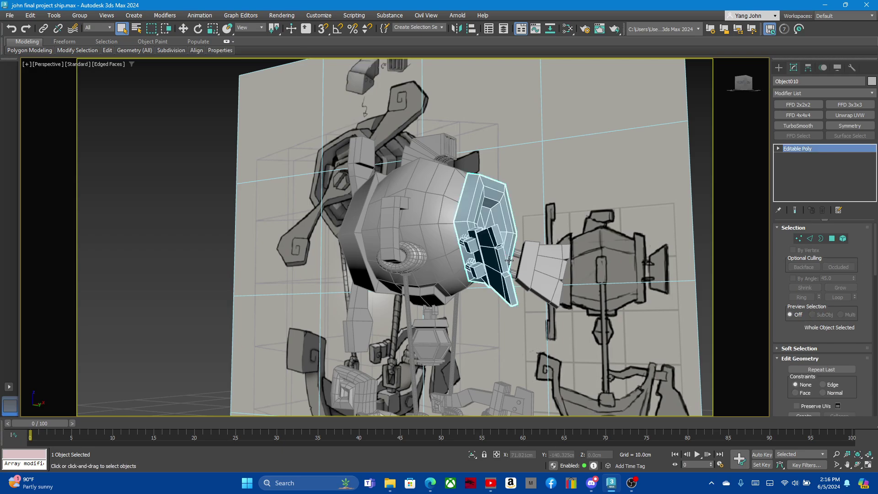
scroll(486, 249, "up", 2)
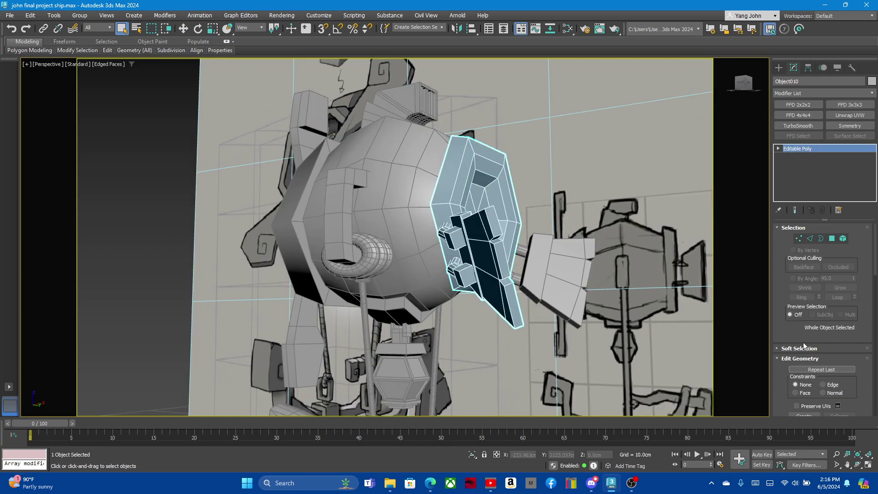
scroll(803, 343, "down", 3)
scroll(820, 299, "up", 3)
left_click(843, 238)
scroll(839, 373, "down", 3)
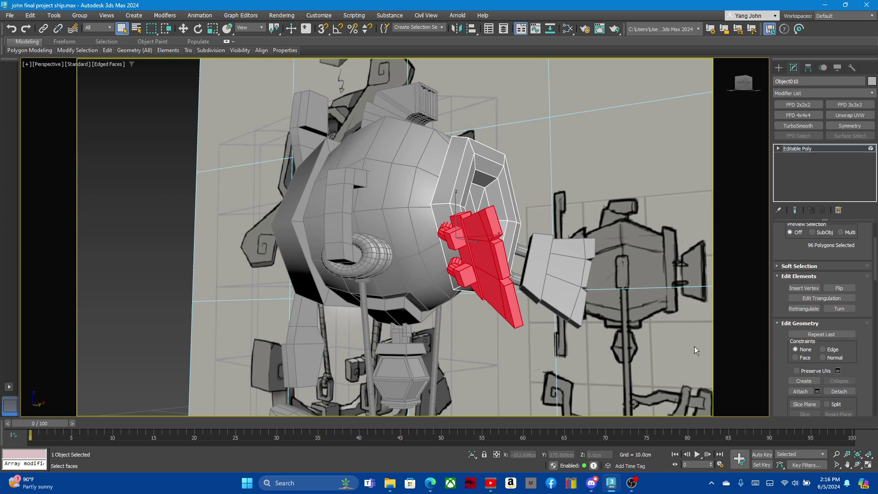
mouse_move(694, 347)
middle_mouse_down("alt")
mouse_move(463, 292)
mouse_move(512, 302)
mouse_move(510, 293)
middle_mouse_up("alt")
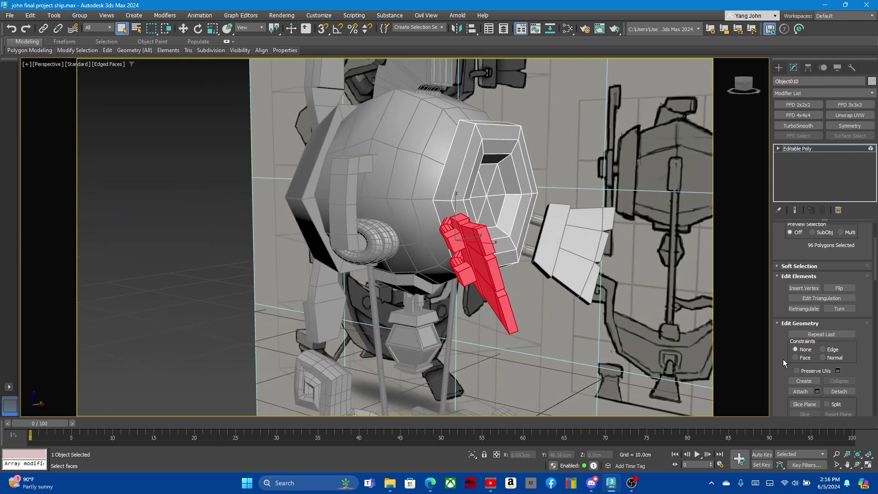
left_click(839, 392)
left_click(471, 246)
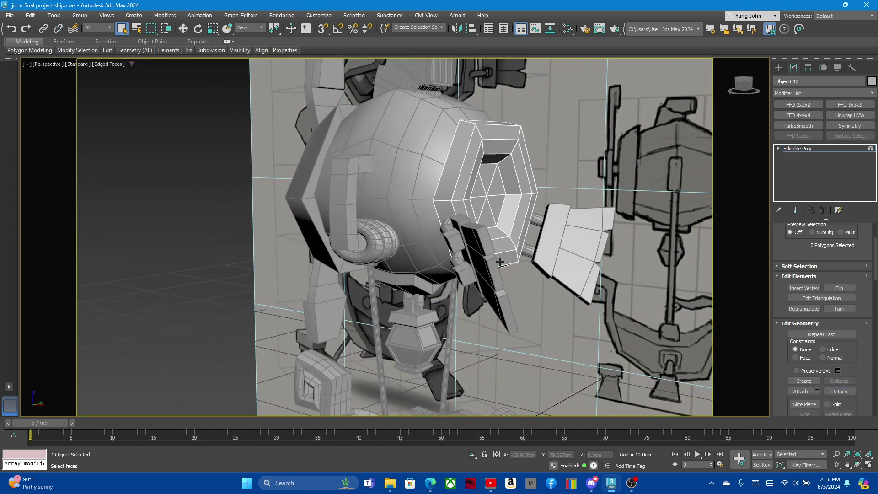
Exit polygon editing and select Object014, the finned tube piece left of the dish
key("5")
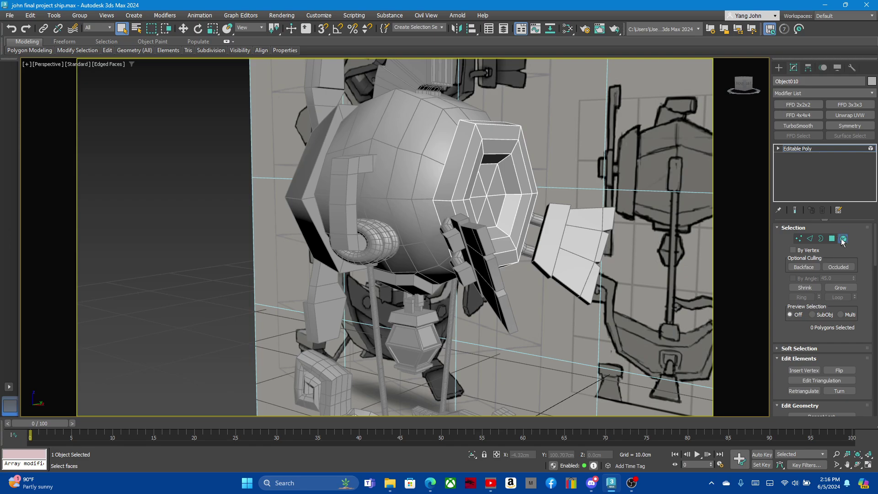
mouse_move(433, 270)
middle_mouse_down("alt")
mouse_move(376, 249)
mouse_move(568, 256)
mouse_move(492, 272)
mouse_move(432, 265)
mouse_move(562, 268)
mouse_move(497, 270)
middle_mouse_up("alt")
left_click(386, 260)
left_click(559, 269)
left_click(492, 272)
left_click(497, 271)
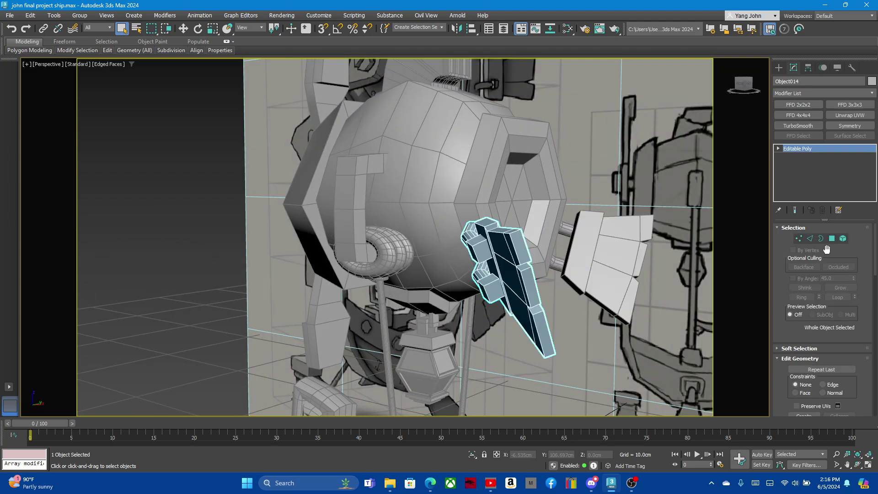
Add an Unwrap UVW modifier to Object014, open the UV Editor and reproject its UVs
scroll(485, 258, "up", 4)
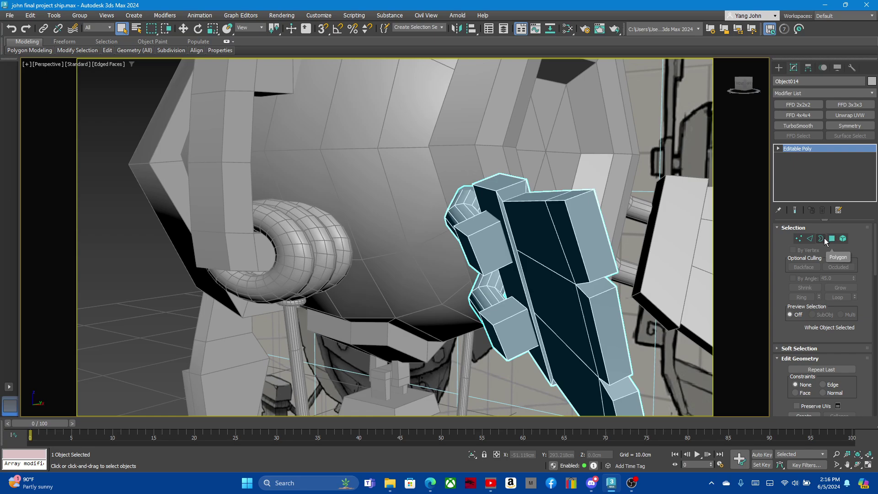
left_click_drag(850, 115, 594, 198)
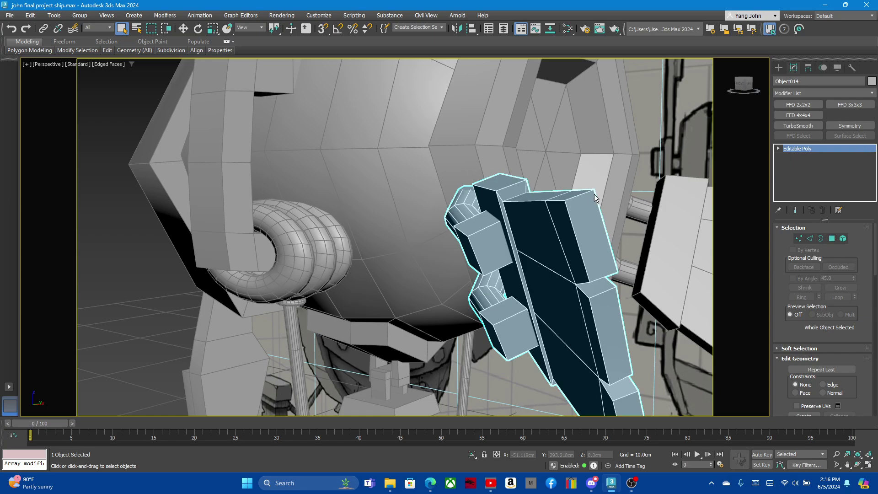
scroll(595, 198, "down", 5)
scroll(572, 228, "up", 5)
middle_click_drag(549, 251, 522, 265, "alt")
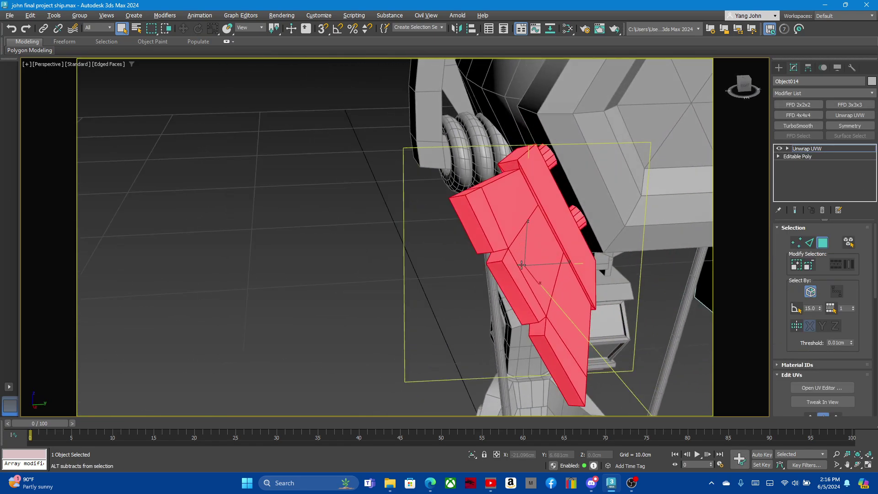
left_click(821, 388)
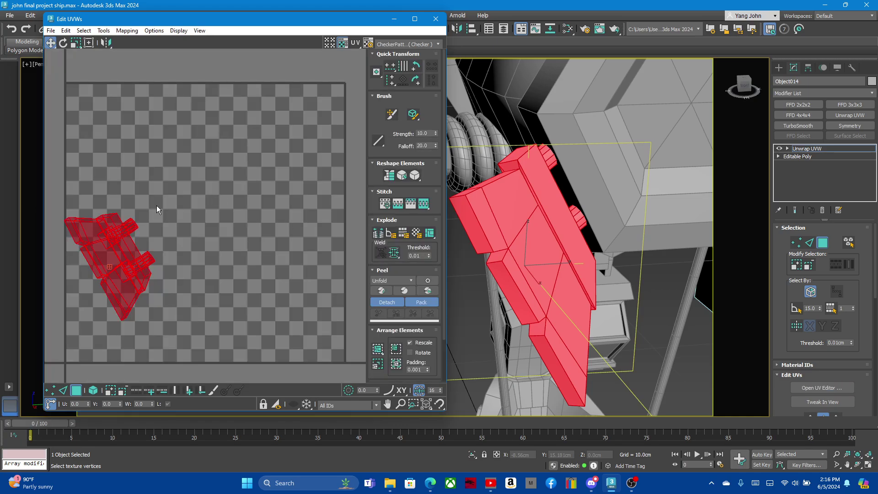
scroll(824, 321, "down", 3)
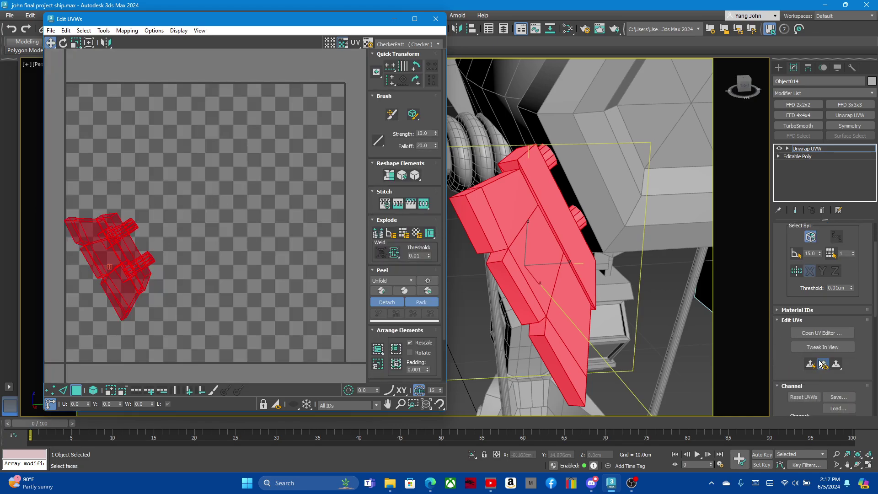
left_click(824, 364)
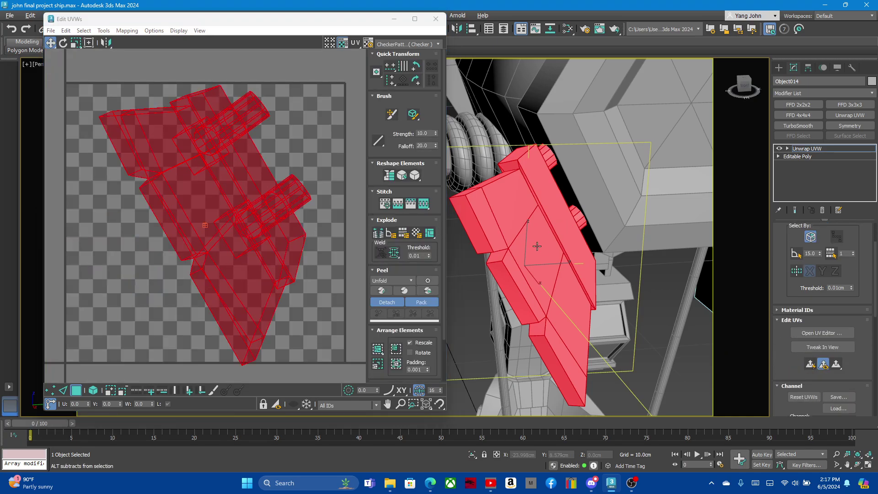
mouse_move(526, 236)
middle_mouse_down("alt")
mouse_move(620, 238)
mouse_move(513, 210)
mouse_move(617, 204)
middle_mouse_up("alt")
Hide every unselected ship part so only the tube piece remains visible
right_click(616, 200)
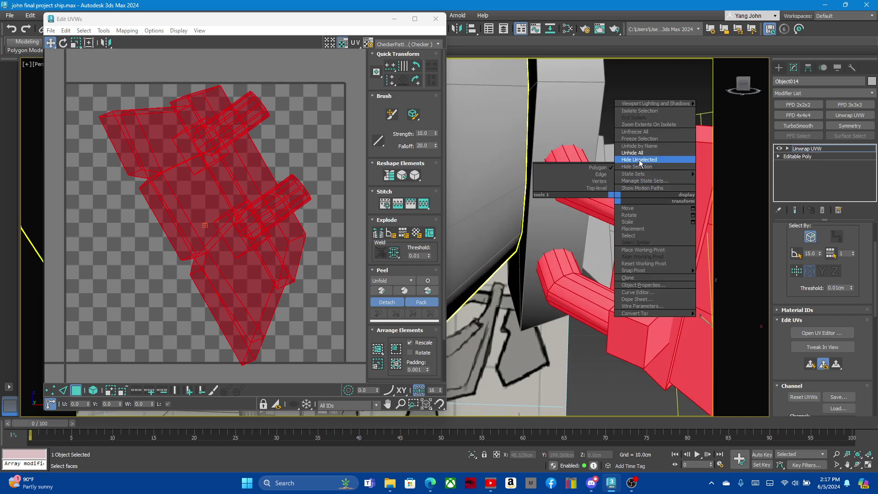
left_click(636, 158)
mouse_move(556, 242)
middle_mouse_down("alt")
mouse_move(634, 248)
mouse_move(568, 221)
mouse_move(603, 197)
middle_mouse_up("alt")
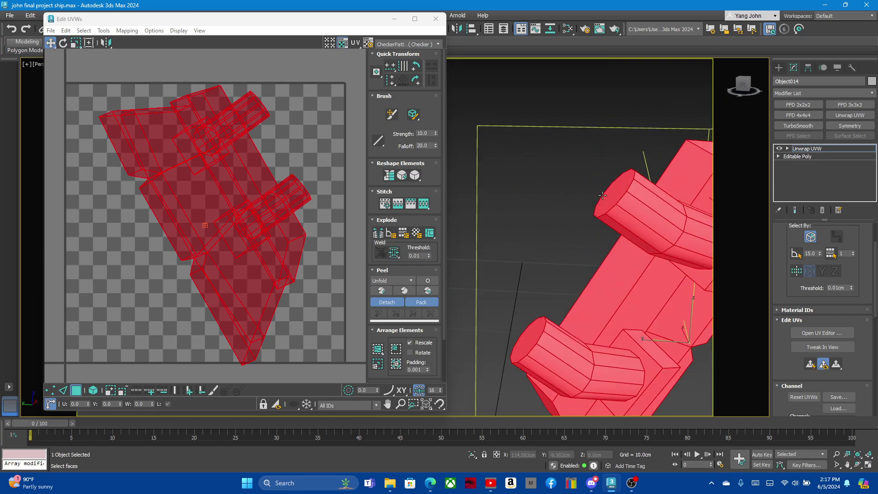
left_click_drag(813, 234, 823, 289)
In Edge mode, select the edges around the upper tube cap's rim, undoing a stray edge path
left_click(810, 243)
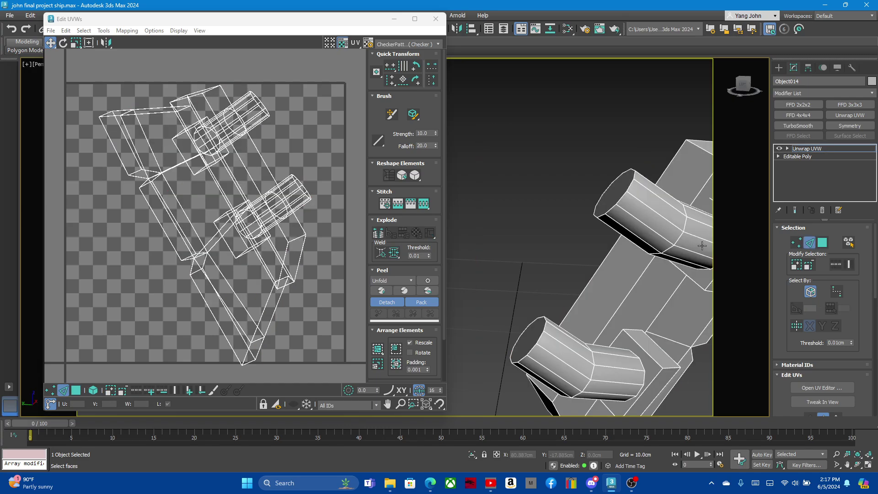
left_click(621, 201)
left_click(630, 186, "ctrl")
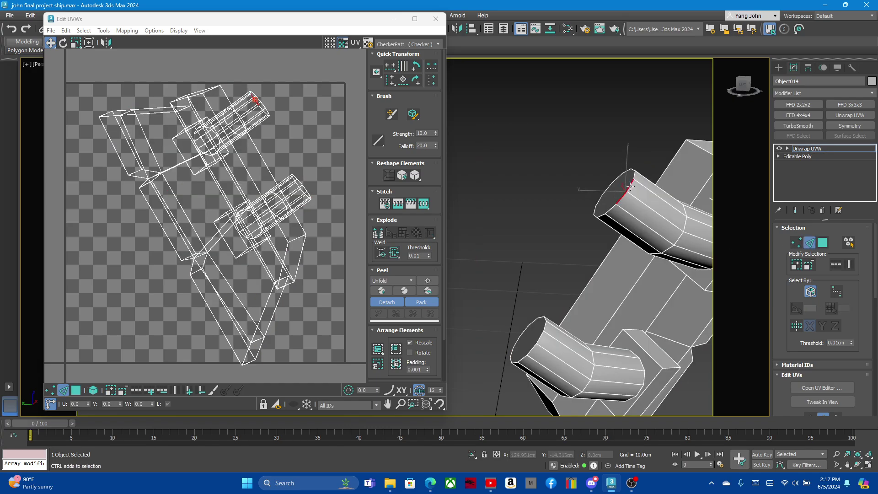
middle_click_drag(634, 176, 631, 160, "alt")
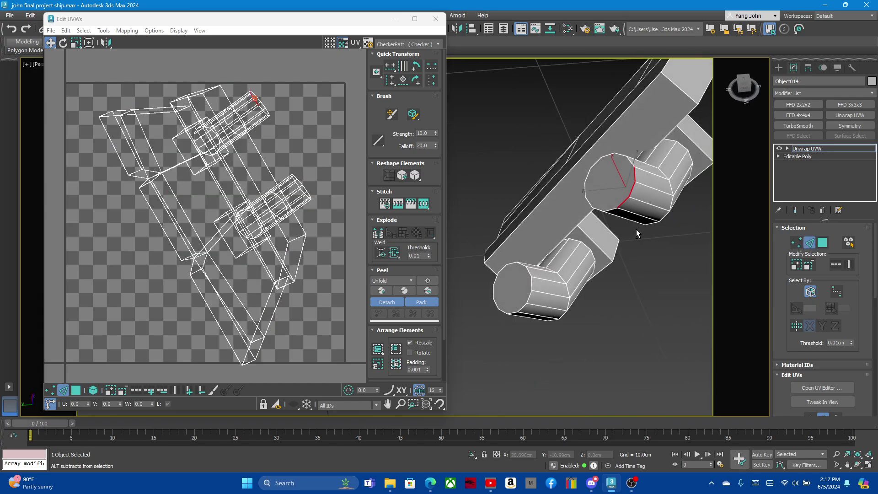
left_click(621, 154, "ctrl")
left_click(606, 156, "ctrl")
left_click(587, 176, "ctrl")
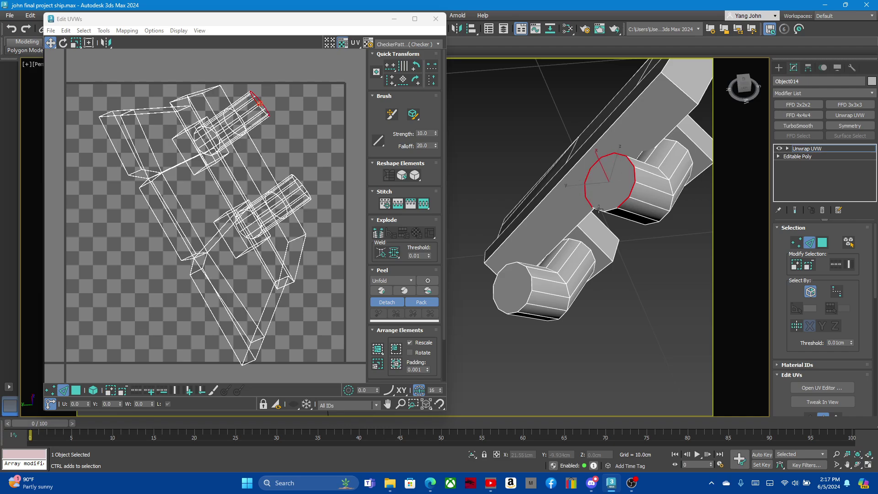
left_click(520, 266, "ctrl")
key("ctrl+z")
key("ctrl+y")
key("ctrl+z")
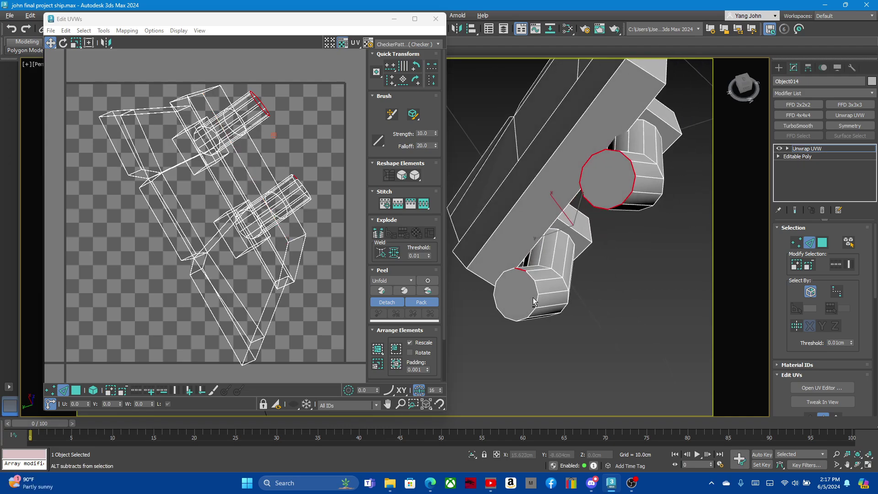
Select the full edge loop around the lower tube cap's rim
middle_click_drag(522, 285, 479, 280, "alt")
left_click(541, 226, "ctrl")
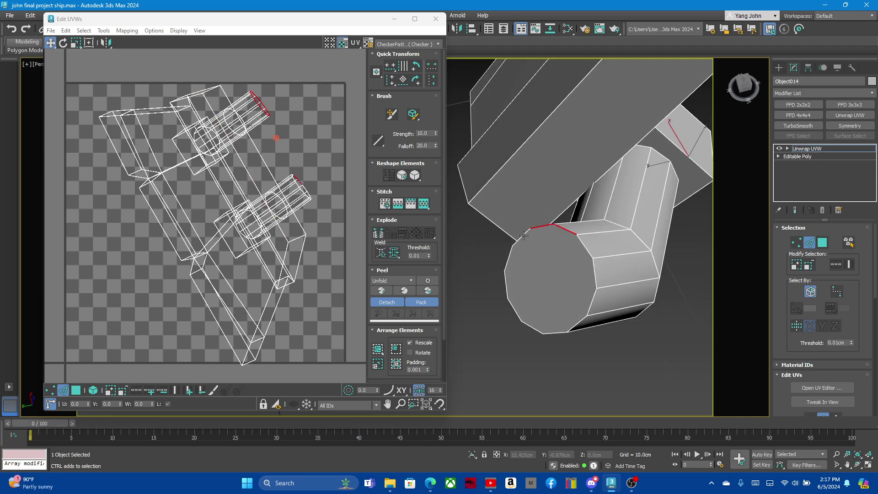
left_click(521, 236, "ctrl")
left_click(509, 257, "ctrl")
left_click(506, 281, "ctrl")
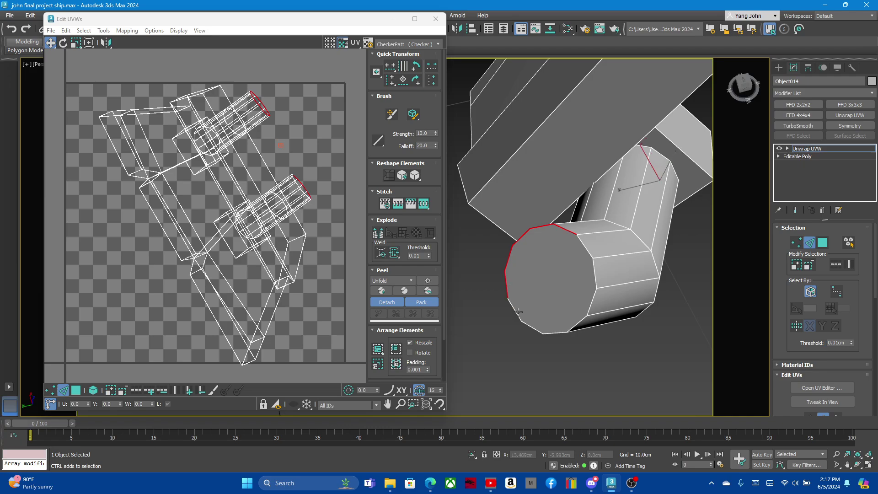
left_click(515, 310, "ctrl")
left_click(532, 326, "ctrl")
left_click(561, 333, "ctrl")
left_click(593, 300, "ctrl")
left_click(596, 274, "ctrl")
left_click(586, 247, "ctrl")
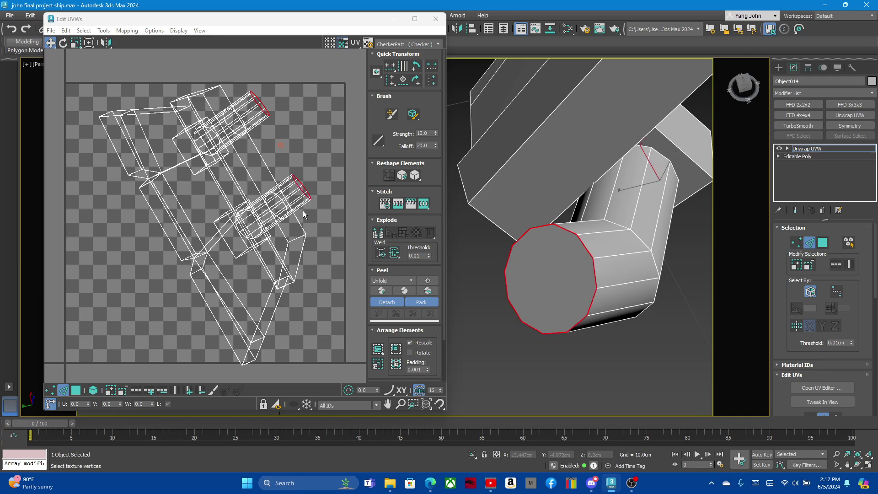
Convert the selected rim edges to seams, then select the first tube end cap polygon
right_click(224, 121)
left_click(224, 123)
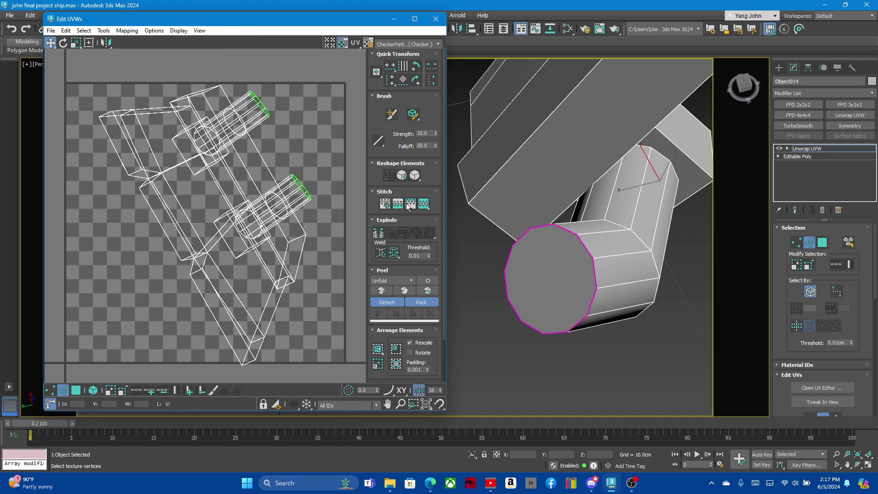
mouse_move(590, 273)
middle_mouse_down("alt")
mouse_move(553, 237)
mouse_move(578, 264)
mouse_move(586, 256)
mouse_move(567, 259)
middle_mouse_up("alt")
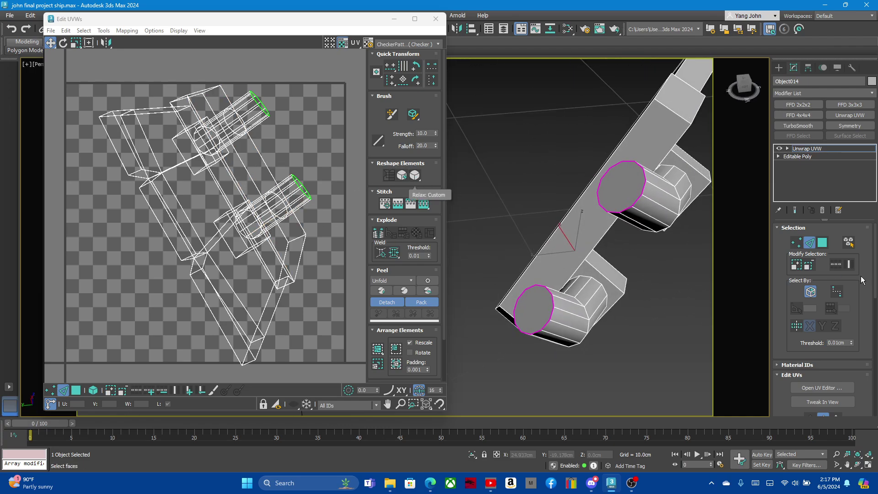
left_click(822, 242)
left_click(609, 204)
Add the second tube end cap and move both cap UVs left, out of the main layout
left_click(548, 298, "ctrl")
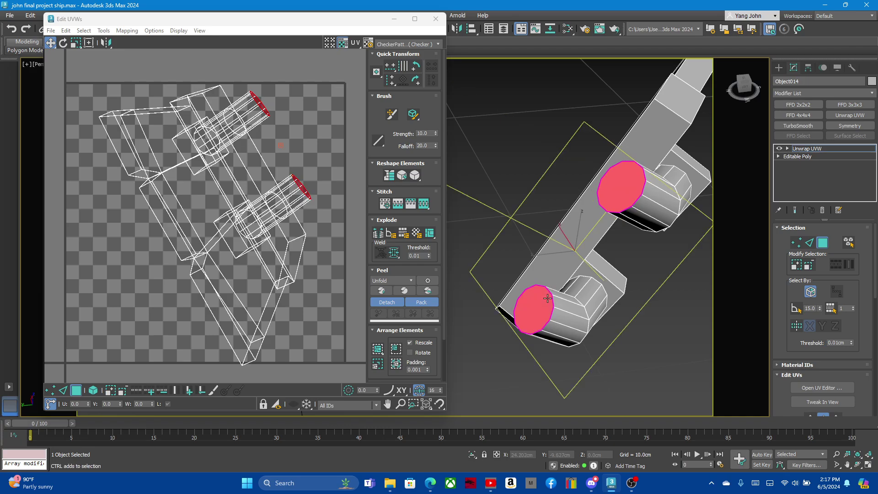
scroll(294, 187, "up", 2)
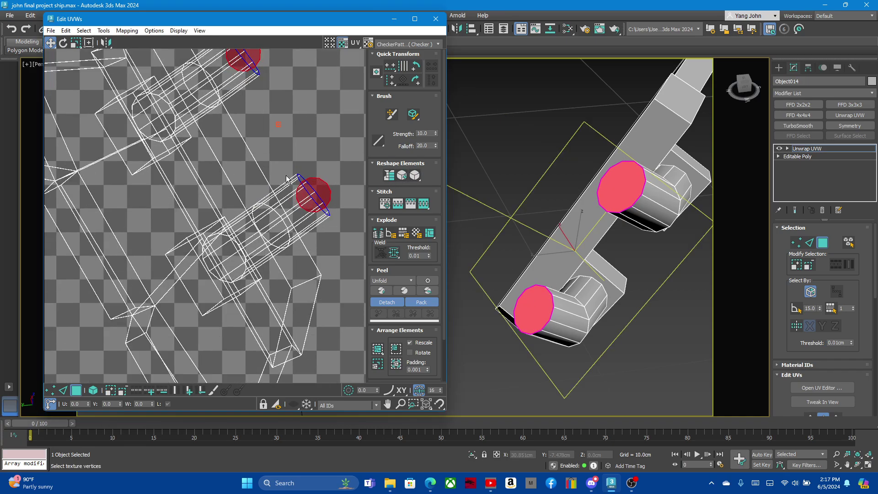
scroll(307, 192, "up", 2)
scroll(309, 200, "down", 3)
left_click_drag(313, 197, 110, 177)
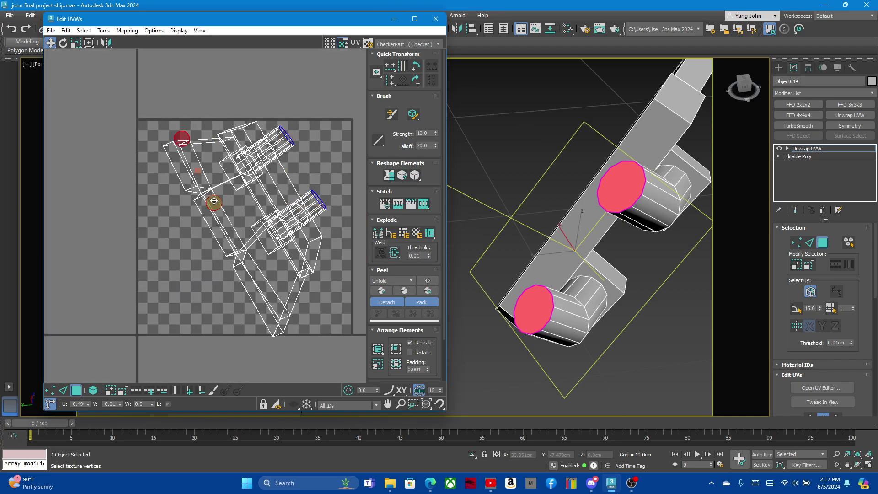
scroll(105, 176, "up", 3)
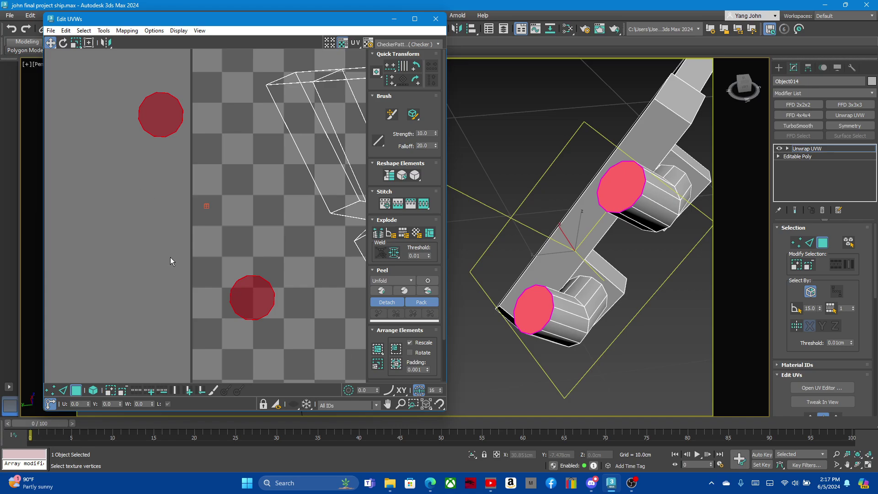
scroll(170, 262, "up", 1)
scroll(217, 279, "down", 1)
Place the upper cap's UV island on the checker area and pick the lower cap island
left_click(157, 173)
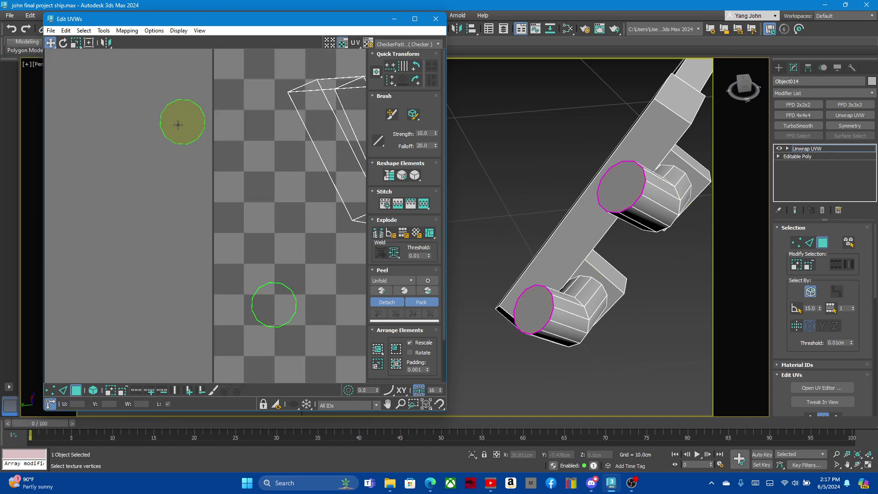
left_click(177, 122)
left_click_drag(176, 122, 277, 249)
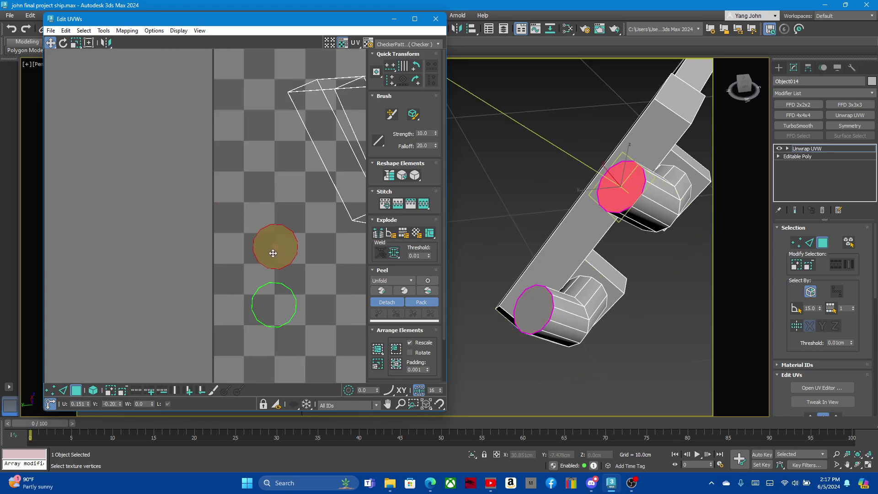
left_click(230, 273)
scroll(270, 316, "up", 1)
left_click(269, 298)
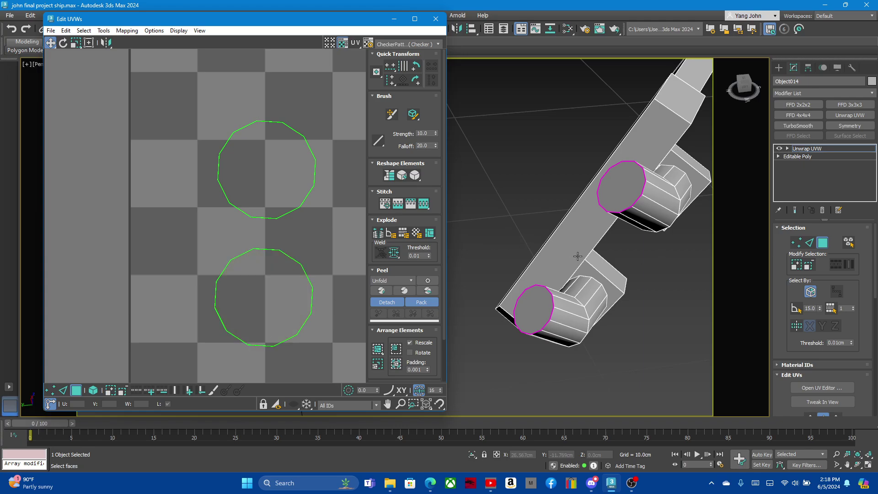
scroll(578, 257, "down", 5)
scroll(572, 252, "down", 2)
scroll(562, 245, "up", 4)
scroll(558, 240, "up", 4)
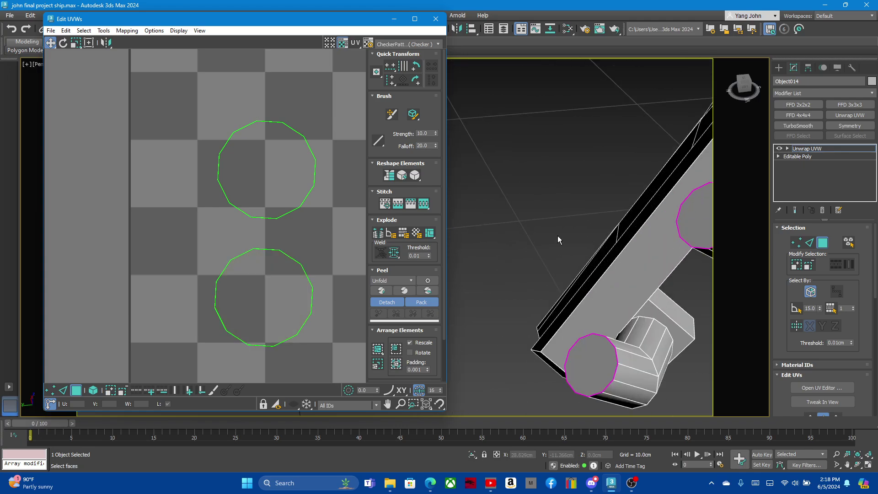
scroll(558, 237, "down", 2)
Select the face loop around one tube's side
mouse_move(638, 258)
middle_mouse_down("alt")
mouse_move(623, 267)
mouse_move(621, 229)
mouse_move(640, 210)
mouse_move(599, 238)
mouse_move(529, 242)
mouse_move(594, 243)
mouse_move(600, 265)
mouse_move(616, 278)
middle_mouse_up("alt")
scroll(620, 222, "up", 2)
left_click(610, 209)
left_click(645, 216, "shift")
scroll(594, 239, "down", 3)
scroll(594, 239, "up", 3)
scroll(601, 267, "up", 4)
Select the tube's end-ring edges as the seam, adding then removing a lengthwise edge
scroll(600, 267, "down", 3)
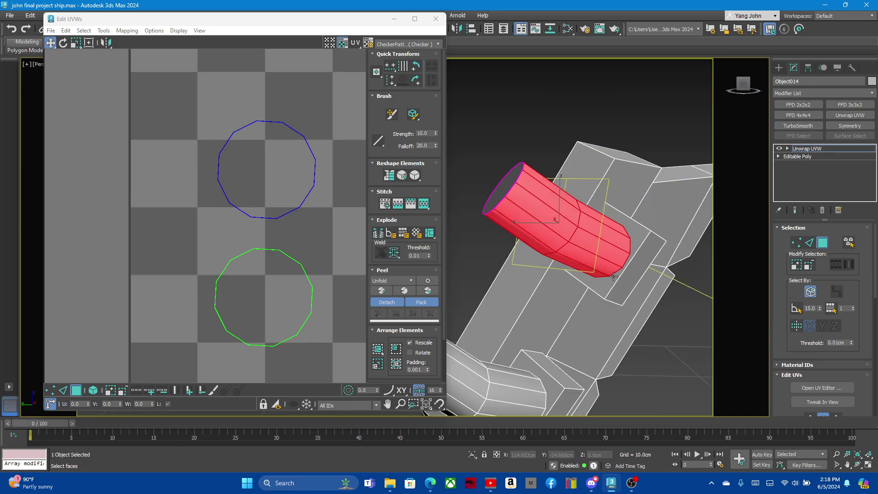
scroll(616, 278, "up", 3)
left_click(806, 245)
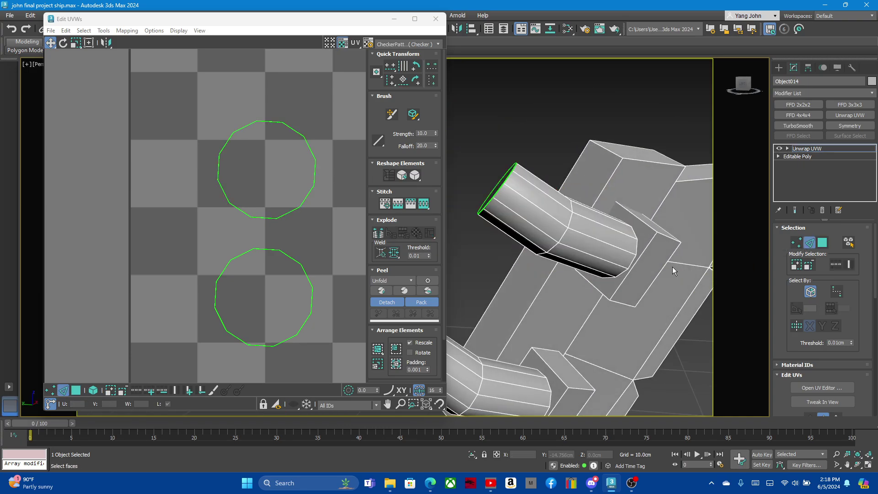
left_click(624, 269)
left_click(632, 261, "ctrl")
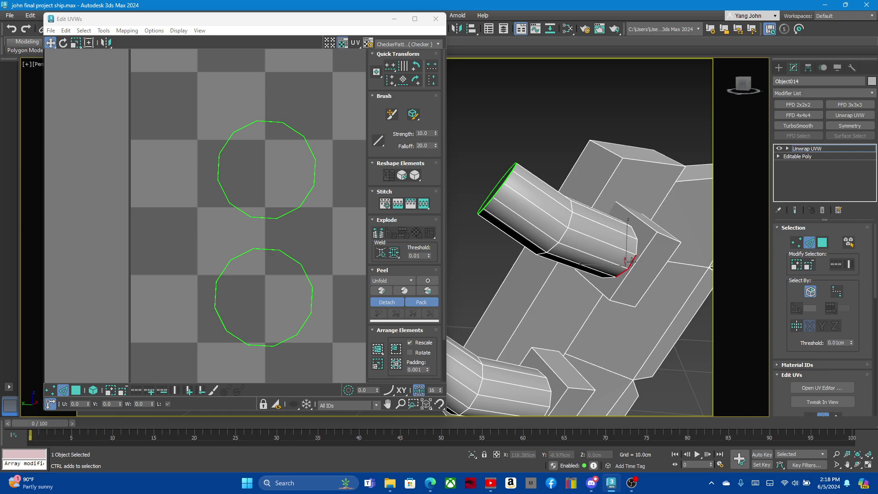
left_click(634, 237, "ctrl")
left_click(630, 238, "alt")
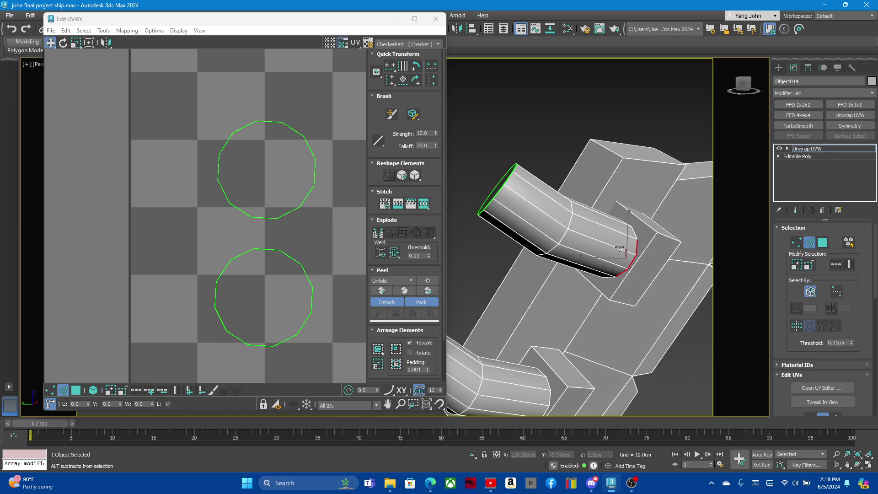
Try and drop the upper lengthwise edge, orbit to check the seam, and exit edge mode
middle_click_drag(628, 235, 632, 224, "alt")
left_click(631, 224, "ctrl")
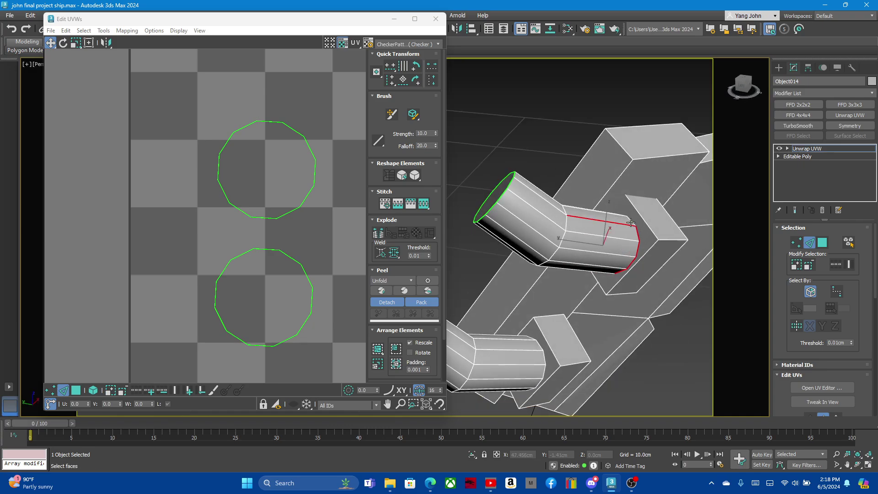
left_click(632, 222, "alt")
middle_click_drag(628, 240, 624, 257, "alt")
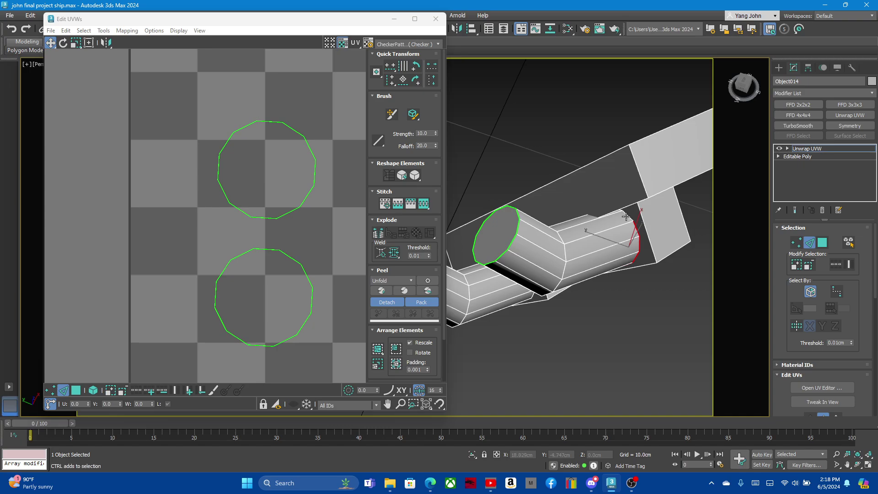
mouse_move(625, 217)
middle_mouse_down("alt")
mouse_move(615, 225)
mouse_move(652, 223)
mouse_move(668, 210)
mouse_move(647, 224)
mouse_move(636, 207)
mouse_move(520, 247)
mouse_move(568, 215)
middle_mouse_up("alt")
scroll(617, 263, "up", 5)
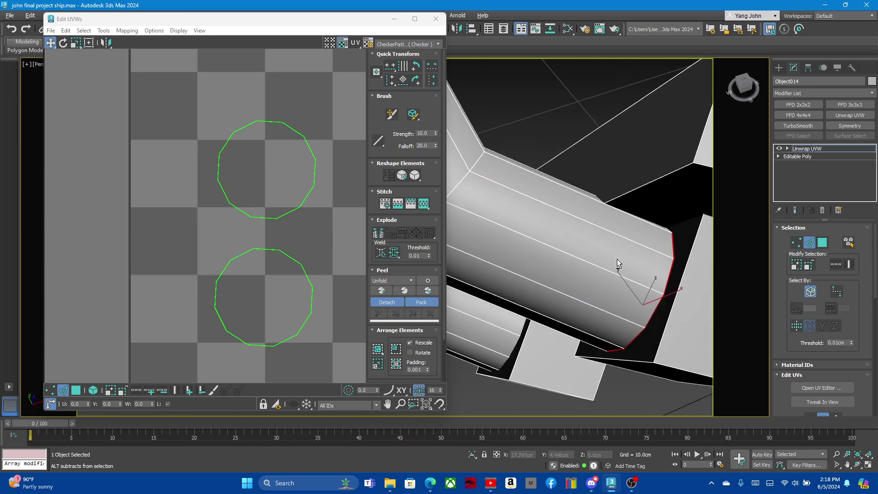
mouse_move(617, 259)
middle_mouse_down("alt")
mouse_move(622, 277)
mouse_move(655, 248)
mouse_move(653, 210)
middle_mouse_up("alt")
scroll(644, 226, "down", 5)
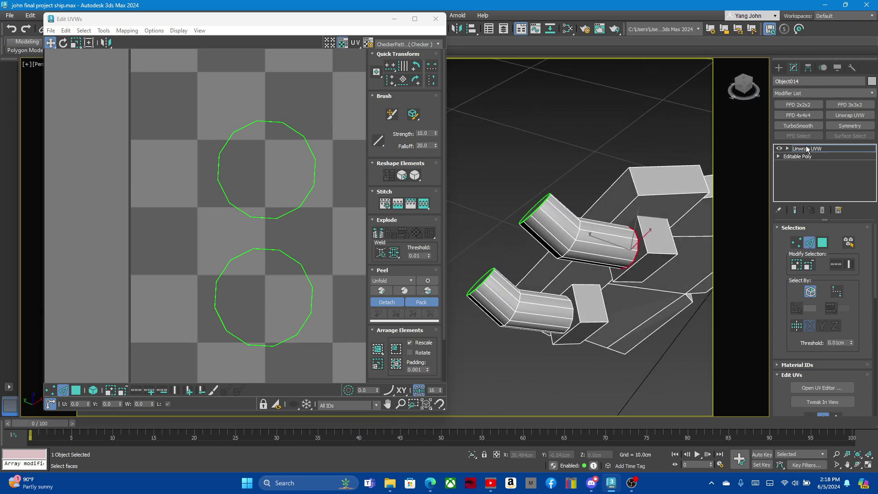
left_click(806, 146)
Collapse All on Object014's stack, merging Unwrap UVW into the Editable Poly
right_click(803, 150)
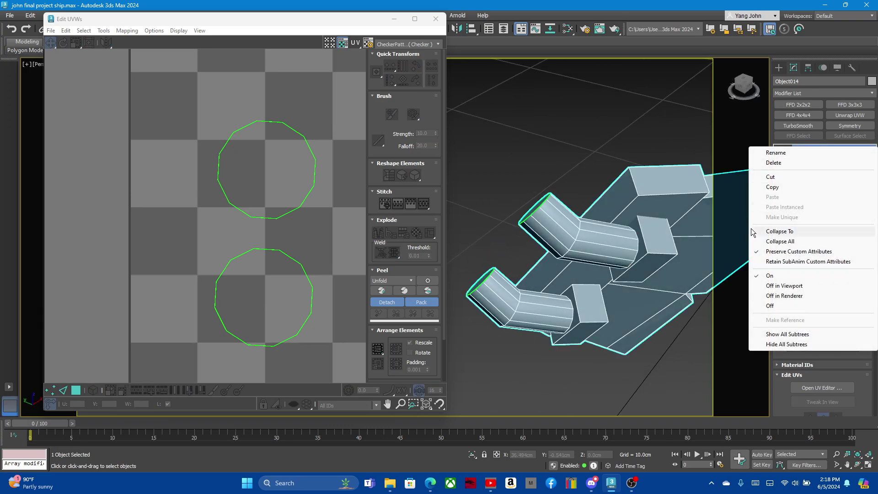
left_click(799, 243)
mouse_move(526, 256)
middle_mouse_down("alt")
mouse_move(590, 277)
mouse_move(580, 271)
mouse_move(653, 225)
mouse_move(619, 201)
mouse_move(585, 261)
mouse_move(616, 270)
middle_mouse_up("alt")
scroll(531, 364, "up", 3)
scroll(569, 361, "up", 2)
mouse_move(569, 361)
middle_mouse_down("alt")
mouse_move(589, 228)
mouse_move(592, 324)
middle_mouse_up("alt")
mouse_move(563, 298)
middle_mouse_down("alt")
mouse_move(534, 306)
mouse_move(526, 320)
mouse_move(525, 304)
mouse_move(488, 278)
middle_mouse_up("alt")
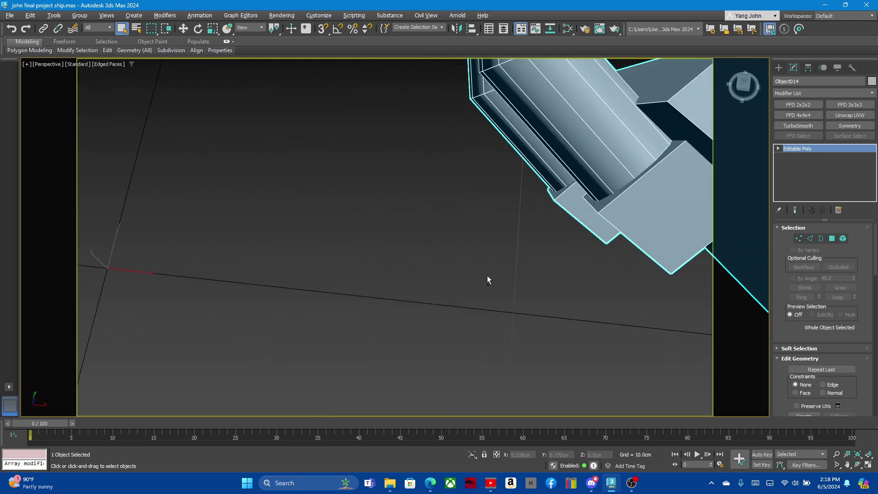
scroll(582, 235, "down", 3)
scroll(586, 227, "up", 3)
scroll(586, 228, "up", 2)
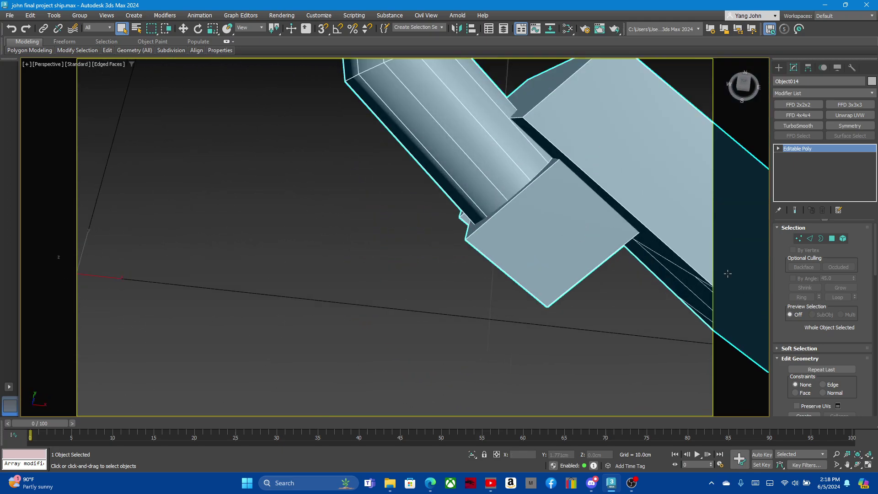
Select the bent tube and its plate as one element and switch to Move
left_click(843, 239)
left_click(465, 216)
left_click(578, 245)
left_click(465, 216, "ctrl")
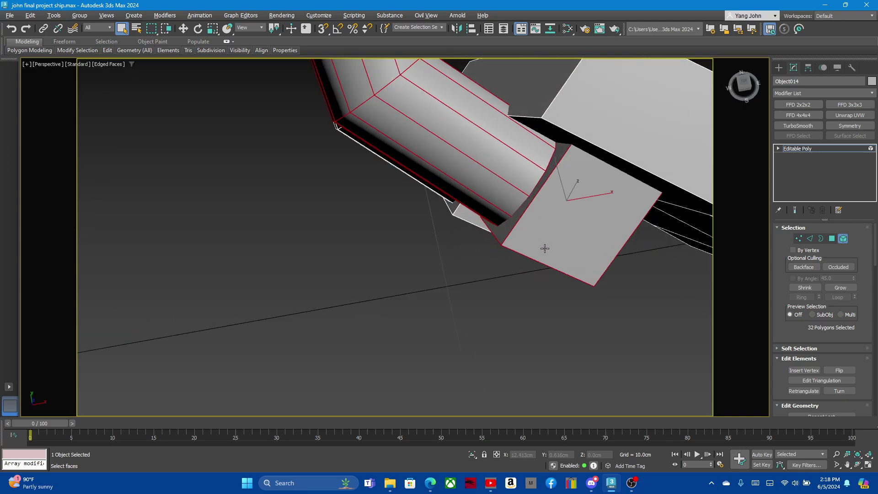
scroll(545, 249, "down", 5)
mouse_move(545, 248)
middle_mouse_down("alt")
mouse_move(566, 182)
mouse_move(602, 150)
middle_mouse_up("alt")
key("w")
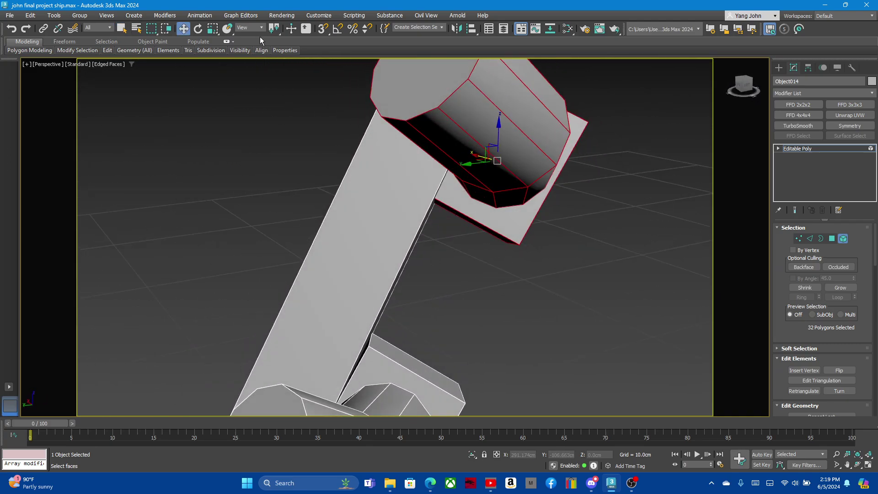
Set the reference coordinate system to Local, inspect the tube, and bring up the Collapse utility
left_click(249, 28)
left_click(245, 65)
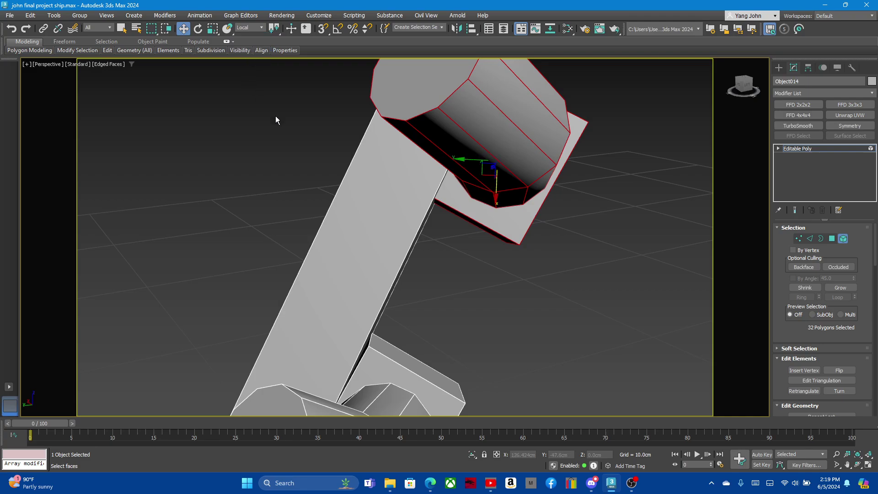
scroll(473, 215, "down", 3)
mouse_move(448, 171)
middle_mouse_down("alt")
mouse_move(472, 192)
mouse_move(421, 194)
mouse_move(434, 213)
mouse_move(470, 197)
middle_mouse_up("alt")
scroll(453, 178, "up", 4)
mouse_move(520, 131)
middle_mouse_down("alt")
mouse_move(481, 190)
mouse_move(515, 192)
middle_mouse_up("alt")
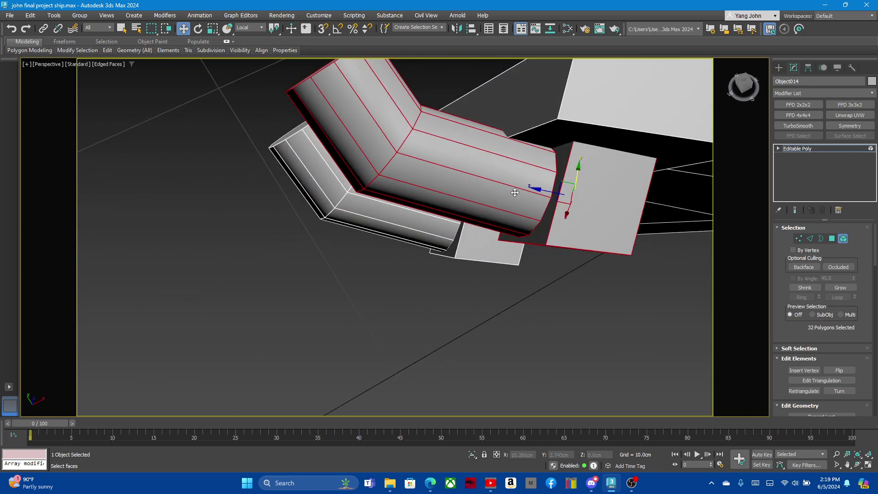
left_click(852, 68)
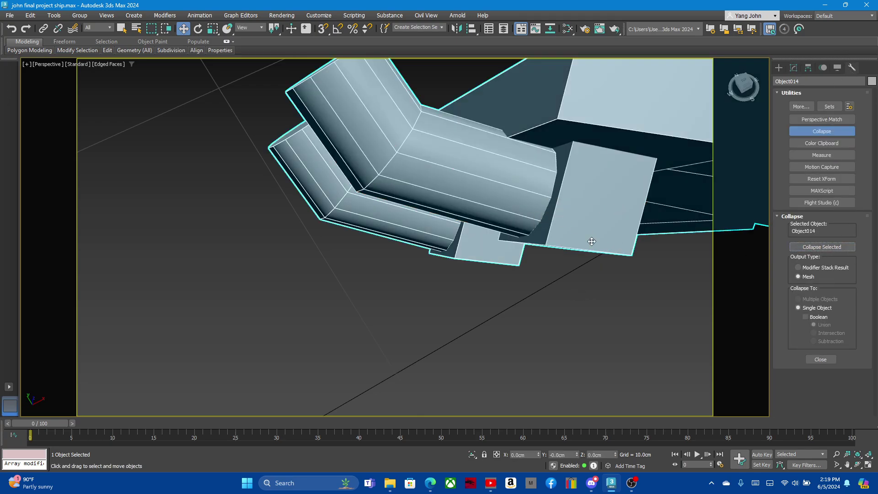
Convert the collapsed mesh back to Editable Poly and select the bent tube with its plate
left_click(793, 68)
right_click(792, 147)
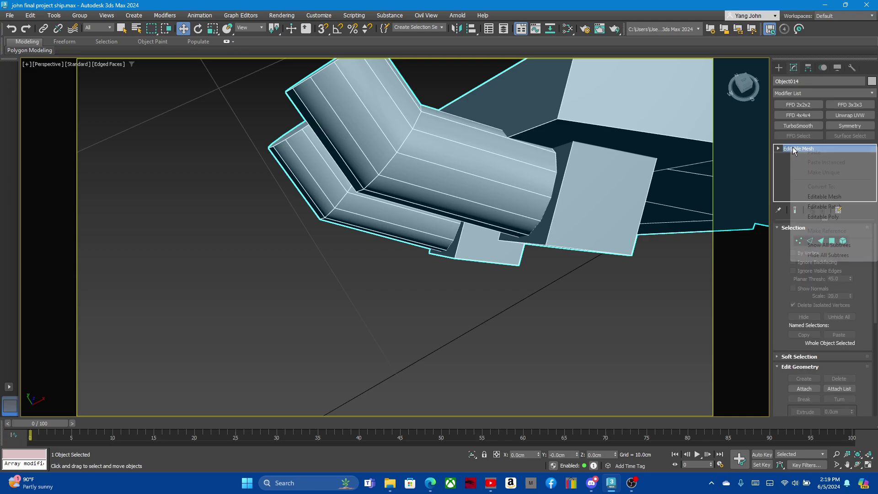
left_click(825, 217)
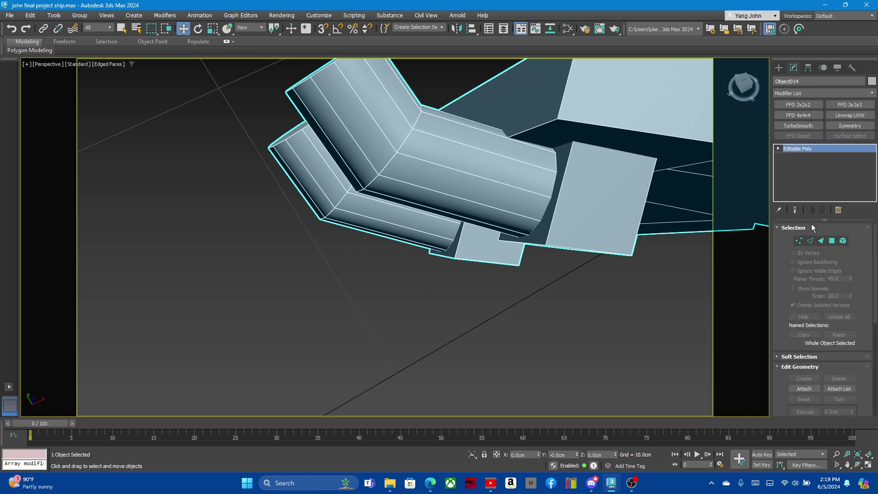
left_click(843, 238)
left_click(494, 186)
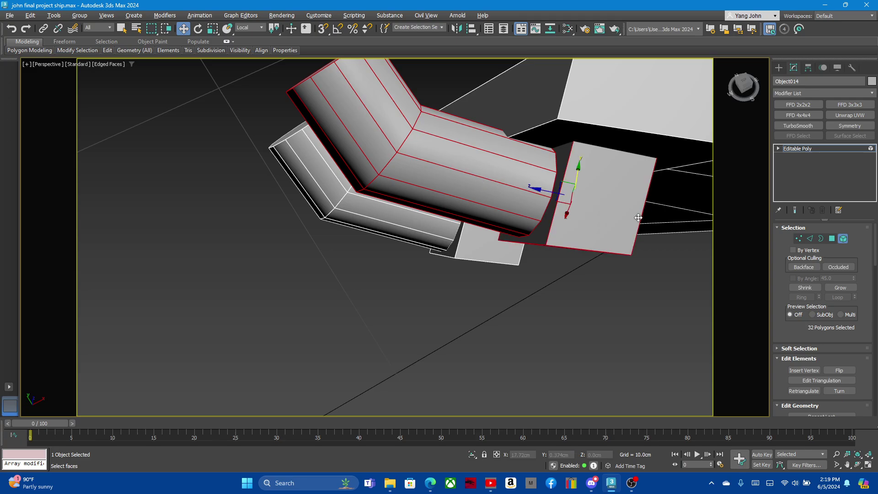
middle_click_drag(639, 218, 622, 230, "alt")
Collapse the arm piece to a mesh again and convert it back to Editable Poly
left_click(852, 68)
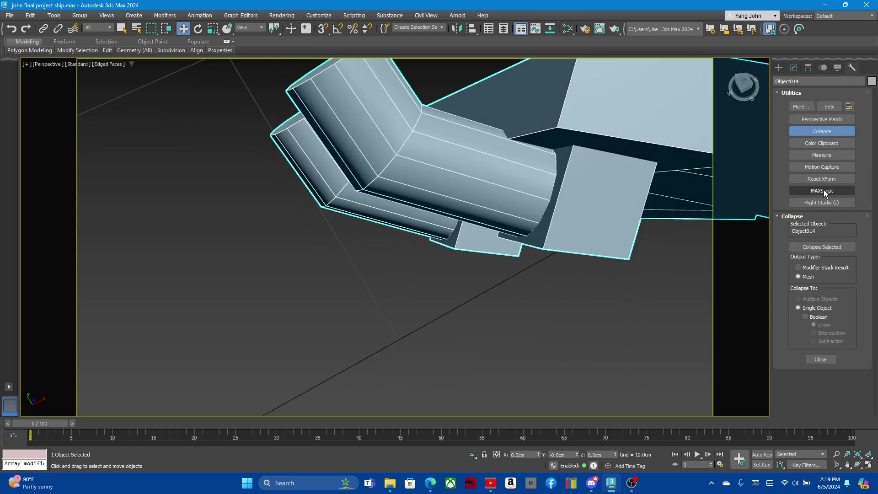
mouse_move(534, 206)
middle_mouse_down("alt")
mouse_move(525, 187)
mouse_move(524, 219)
mouse_move(560, 221)
mouse_move(532, 218)
mouse_move(486, 245)
middle_mouse_up("alt")
mouse_move(441, 267)
middle_mouse_down("alt")
mouse_move(477, 237)
mouse_move(434, 260)
middle_mouse_up("alt")
scroll(478, 237, "down", 5)
scroll(459, 230, "up", 2)
scroll(459, 230, "up", 2)
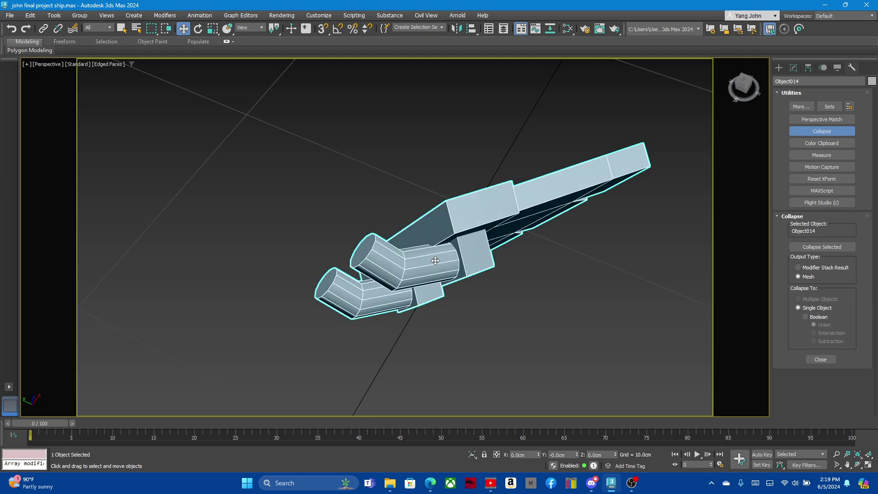
scroll(434, 261, "up", 3)
scroll(448, 270, "up", 1)
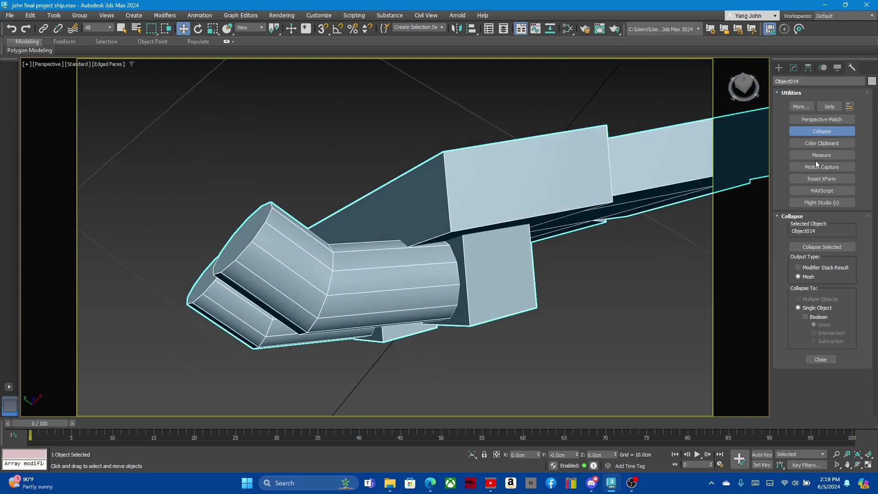
left_click(794, 67)
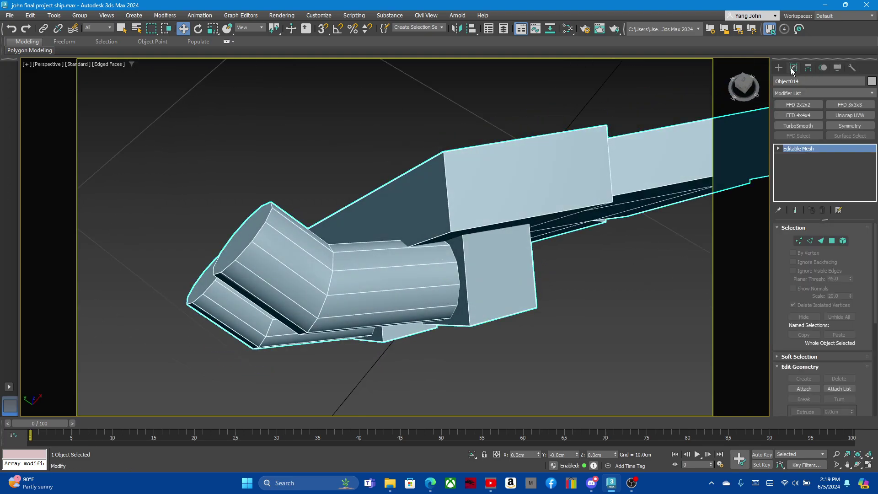
right_click(794, 149)
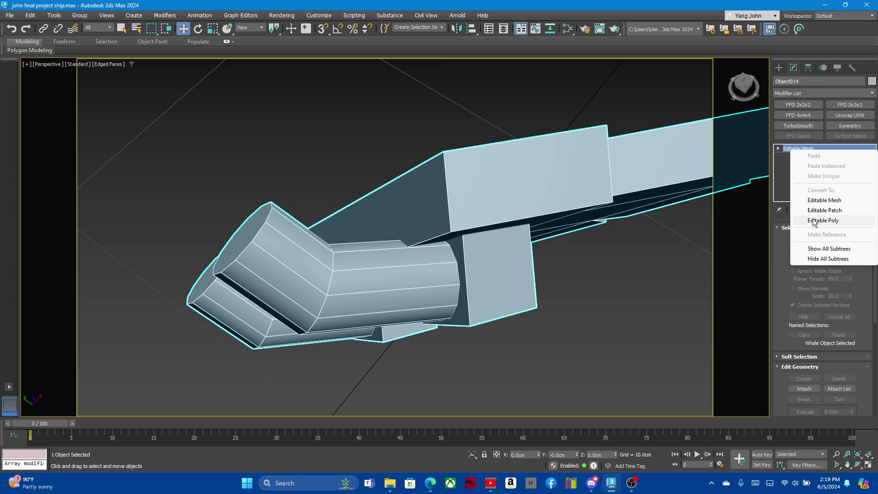
left_click(813, 221)
mouse_move(410, 281)
middle_mouse_down("alt")
mouse_move(533, 262)
mouse_move(513, 227)
middle_mouse_up("alt")
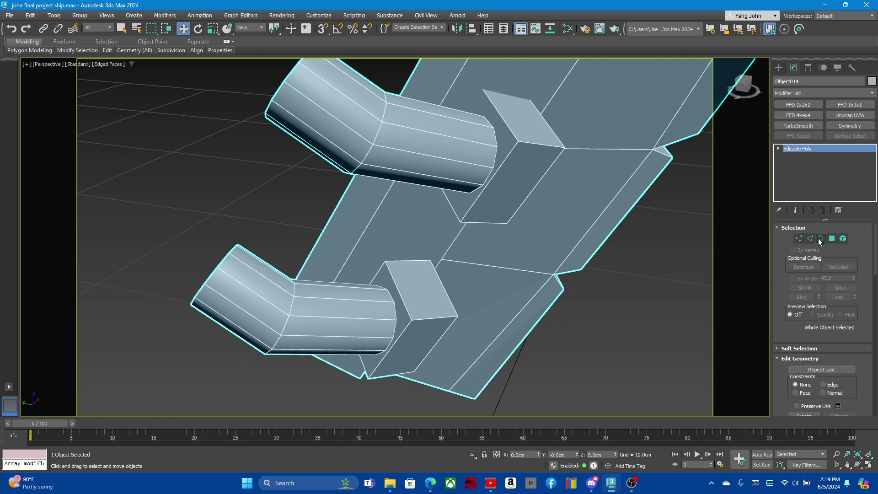
Select the upper pipe and box element and rotate it to tilt slightly
left_click(821, 238)
mouse_move(446, 174)
middle_mouse_down("alt")
mouse_move(372, 233)
mouse_move(478, 128)
mouse_move(419, 163)
mouse_move(405, 208)
mouse_move(350, 276)
mouse_move(394, 226)
mouse_move(374, 200)
mouse_move(345, 187)
mouse_move(540, 216)
middle_mouse_up("alt")
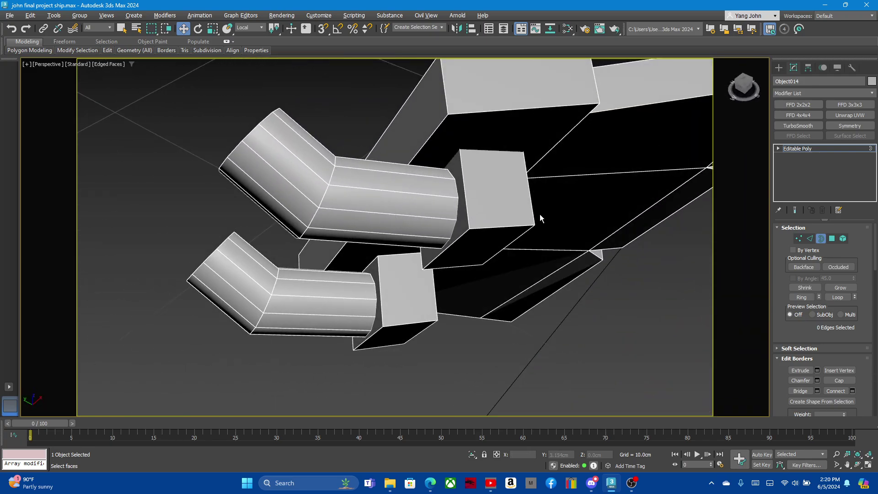
left_click(844, 238)
left_click(464, 213)
key("e")
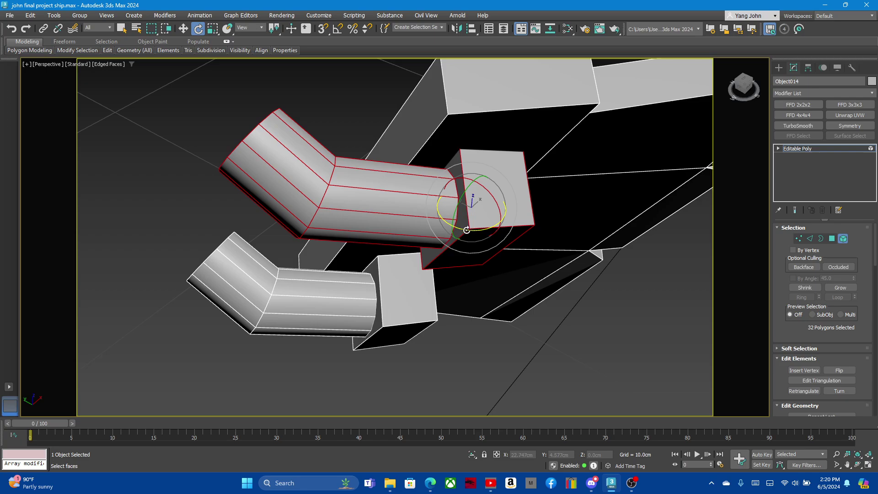
left_click_drag(467, 230, 447, 242)
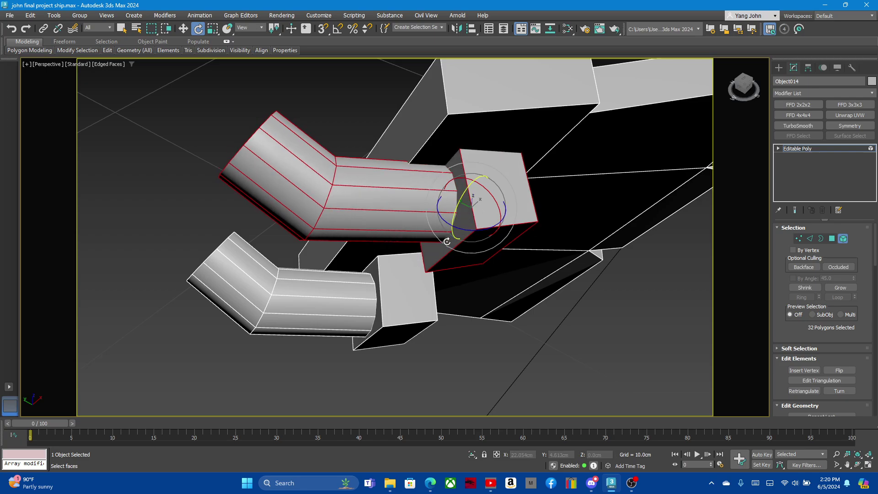
Keep only the pipe selected, use Move with View coordinates, and show Pivot settings
mouse_move(447, 242)
middle_mouse_down("alt")
mouse_move(487, 226)
mouse_move(416, 167)
mouse_move(377, 164)
middle_mouse_up("alt")
left_click(387, 149)
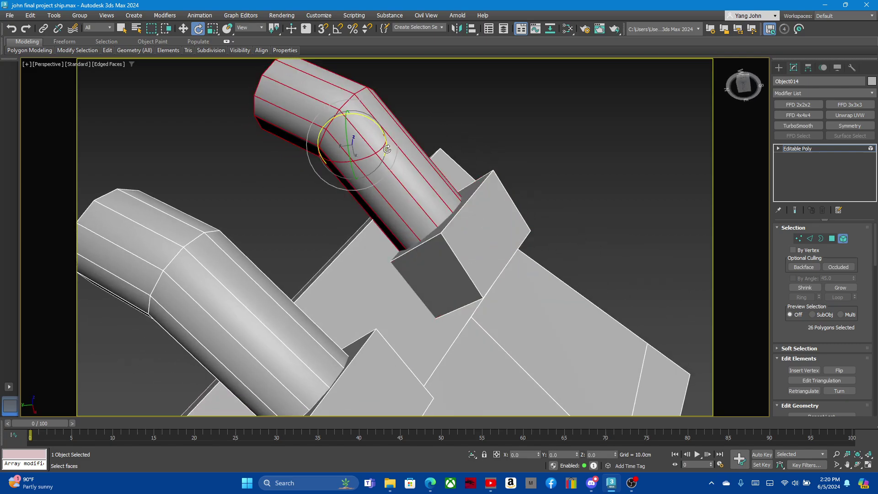
key("w")
middle_click_drag(384, 171, 373, 169, "alt")
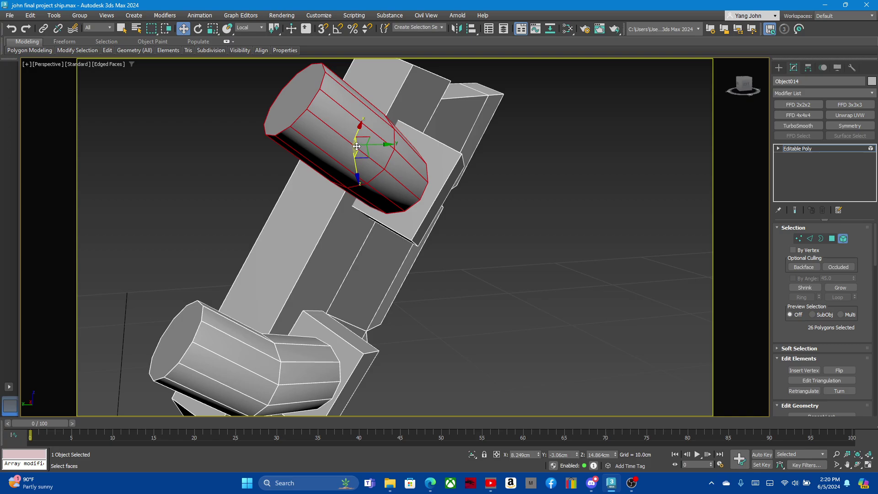
mouse_move(357, 146)
middle_mouse_down("alt")
mouse_move(397, 133)
mouse_move(401, 122)
middle_mouse_up("alt")
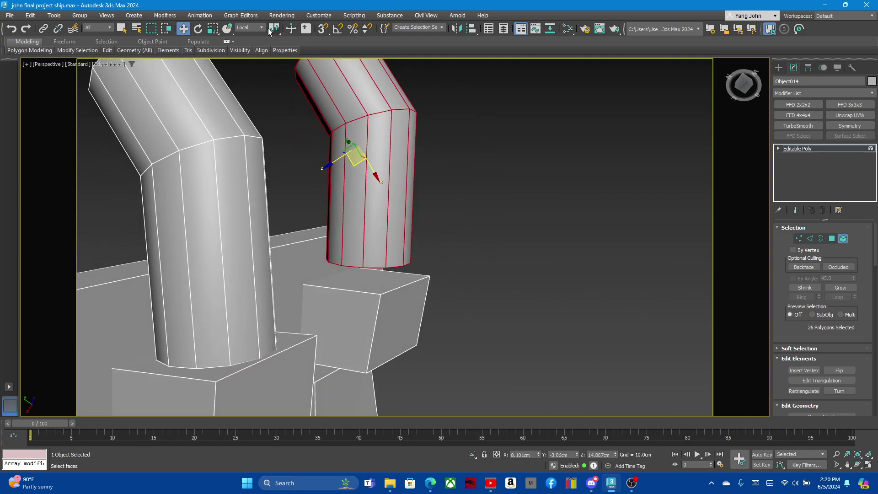
left_click(254, 28)
left_click(254, 37)
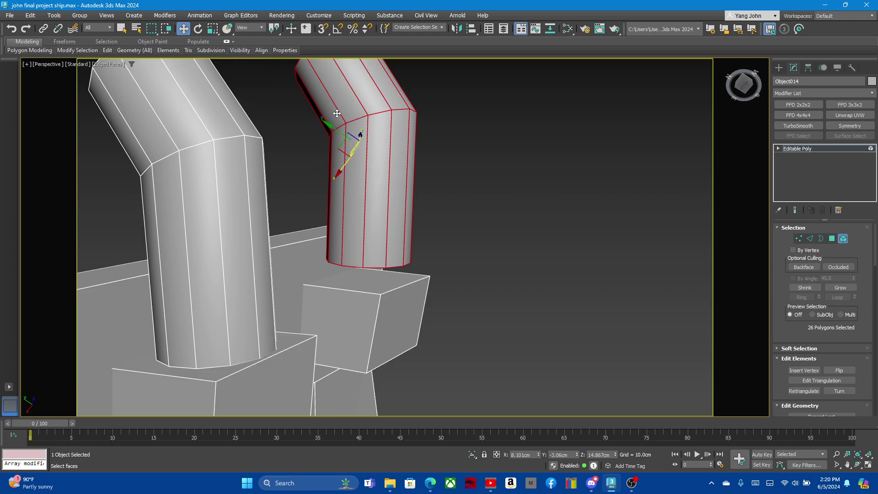
left_click(812, 66)
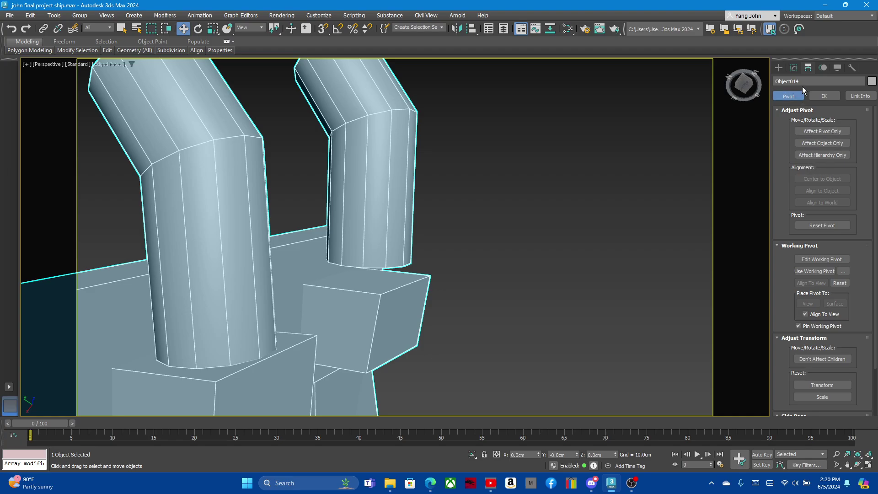
Enable Affect Pivot Only and centre the arm piece's pivot to the object
left_click(819, 131)
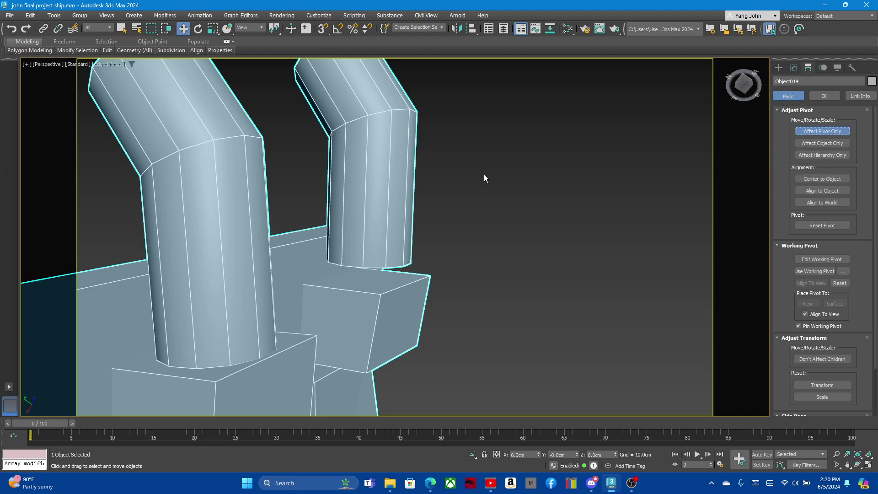
scroll(607, 177, "down", 3)
middle_click_drag(608, 177, 384, 196, "alt")
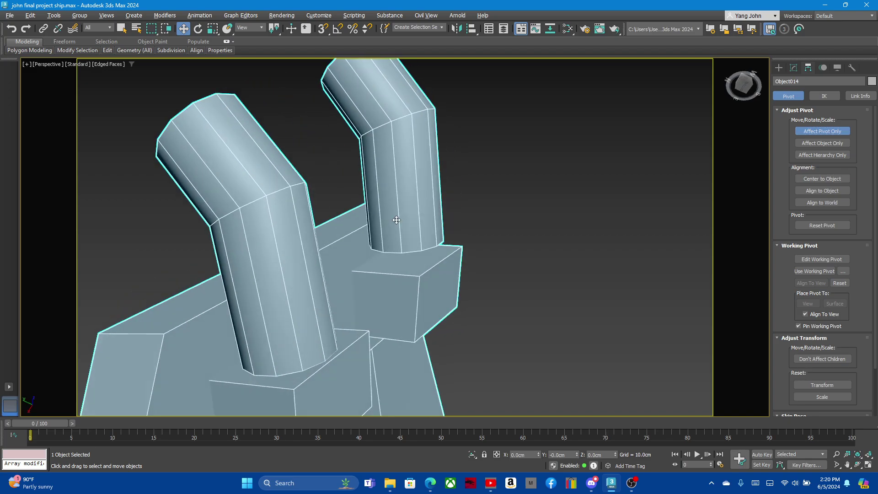
scroll(384, 196, "up", 3)
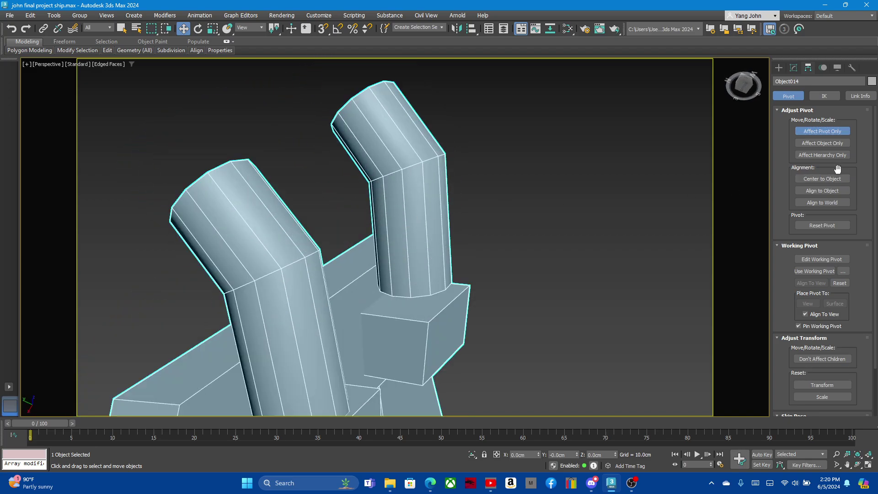
left_click(819, 181)
scroll(533, 145, "down", 5)
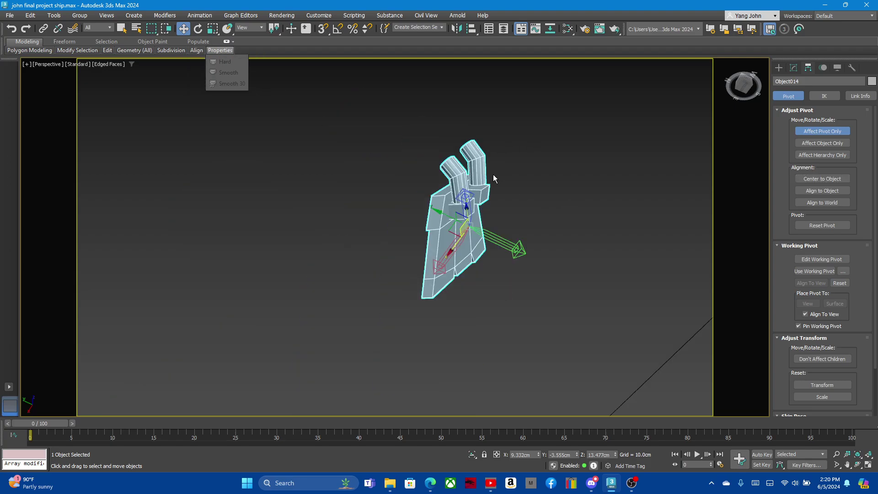
scroll(476, 172, "up", 5)
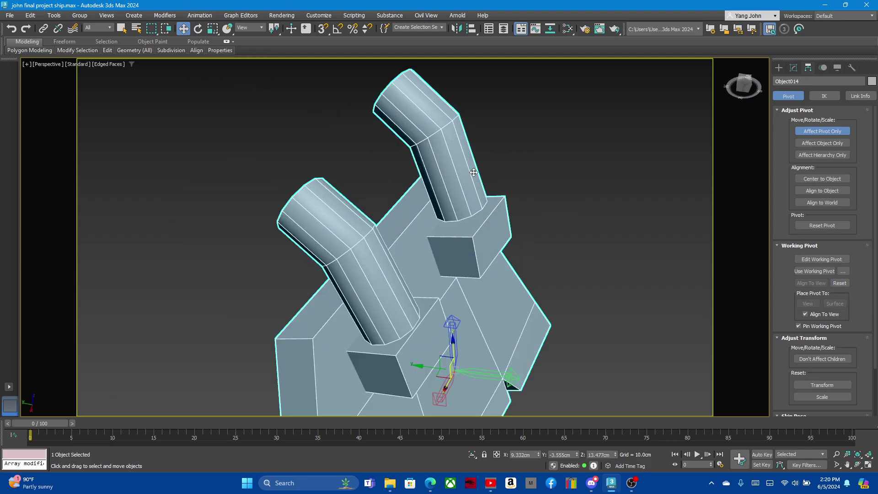
scroll(508, 192, "down", 3)
scroll(494, 208, "up", 2)
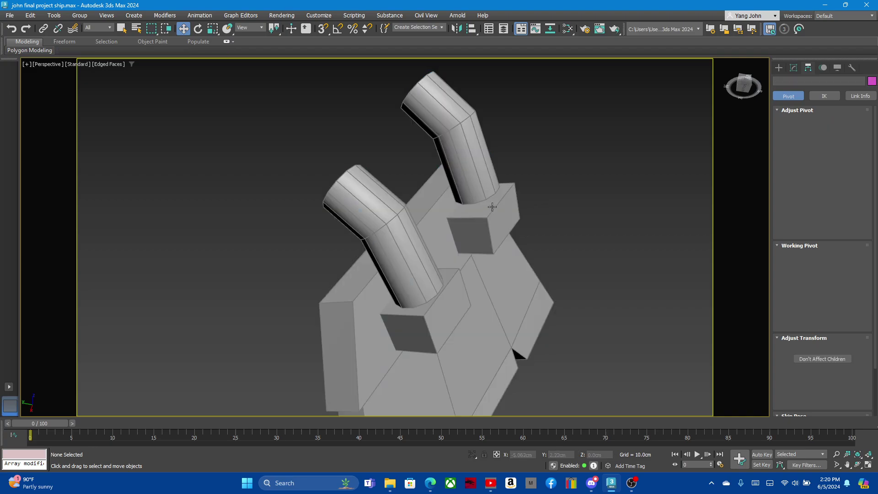
scroll(844, 342, "down", 3)
scroll(837, 314, "up", 3)
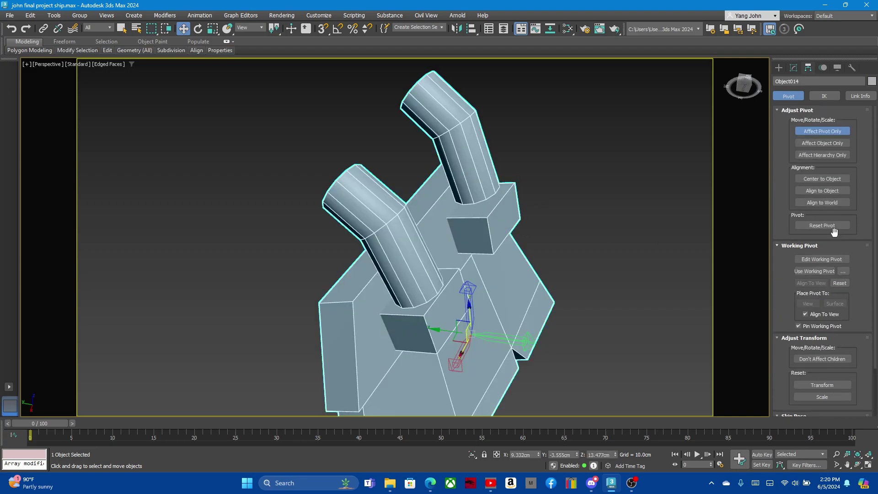
Select the upper tube and its square mount as elements, checking them with shading toggles
left_click(792, 68)
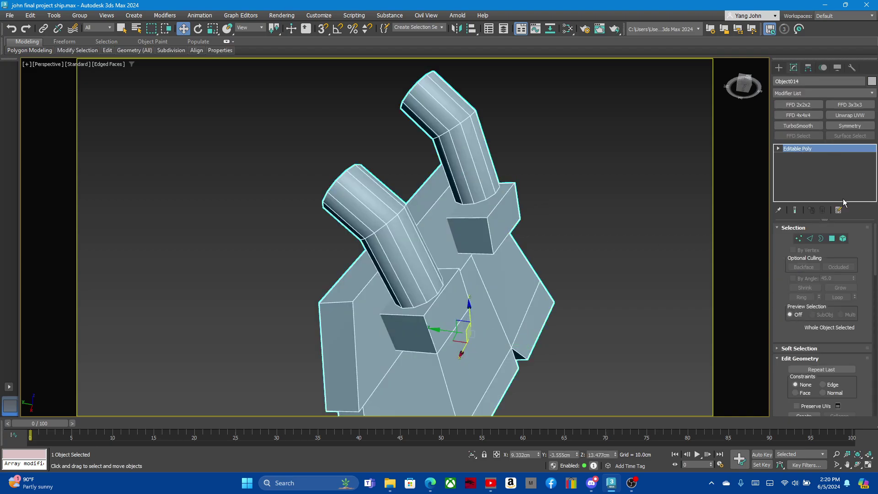
left_click(844, 238)
left_click(460, 151)
left_click(492, 210, "ctrl")
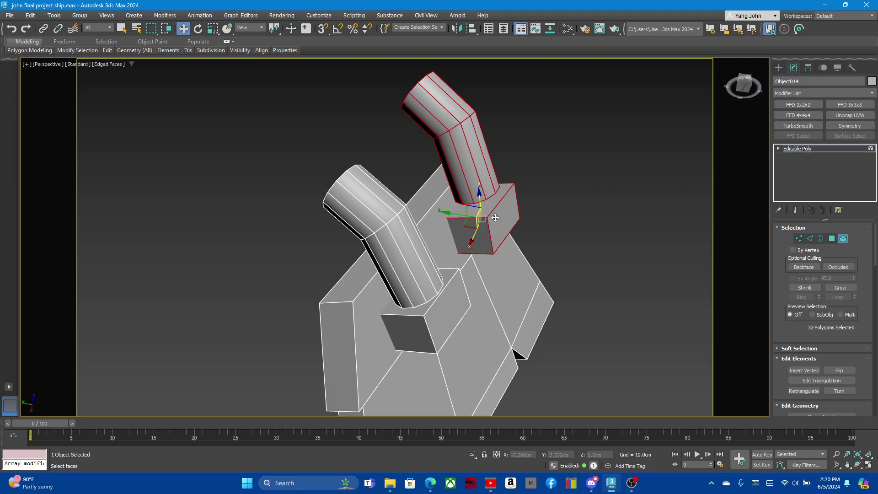
key("F3")
key("F3")
key("F4")
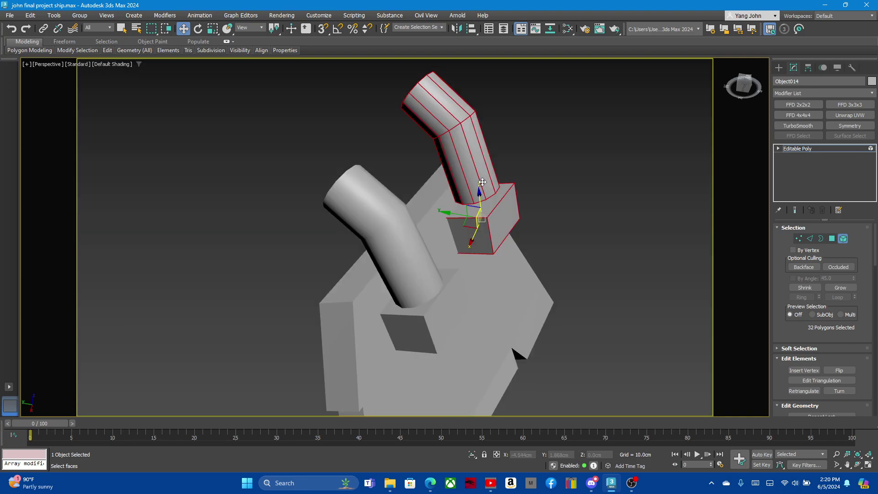
key("F4")
key("F2")
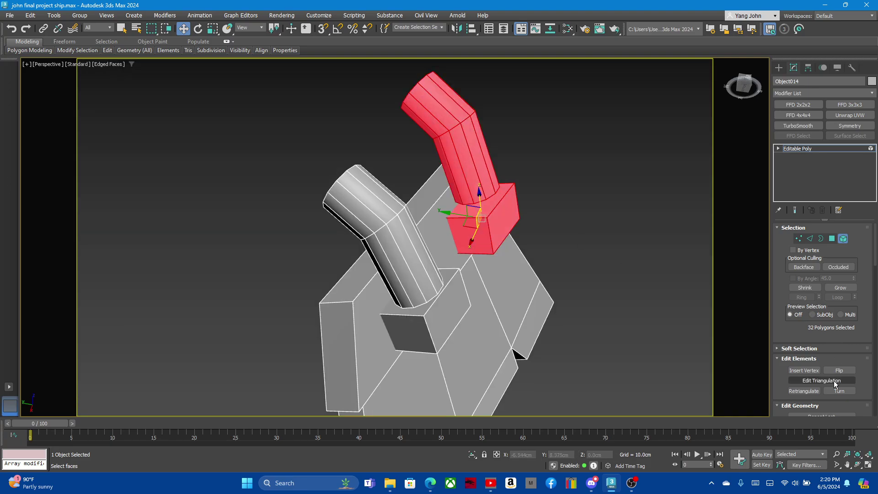
scroll(826, 393, "down", 3)
scroll(834, 371, "down", 1)
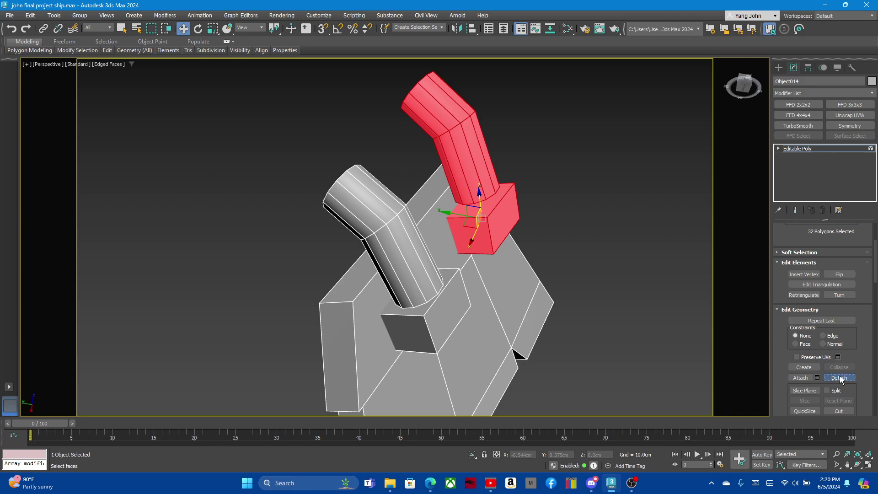
Detach the upper tube and mount as Object015 and select the new object
left_click(838, 378)
left_click(462, 245)
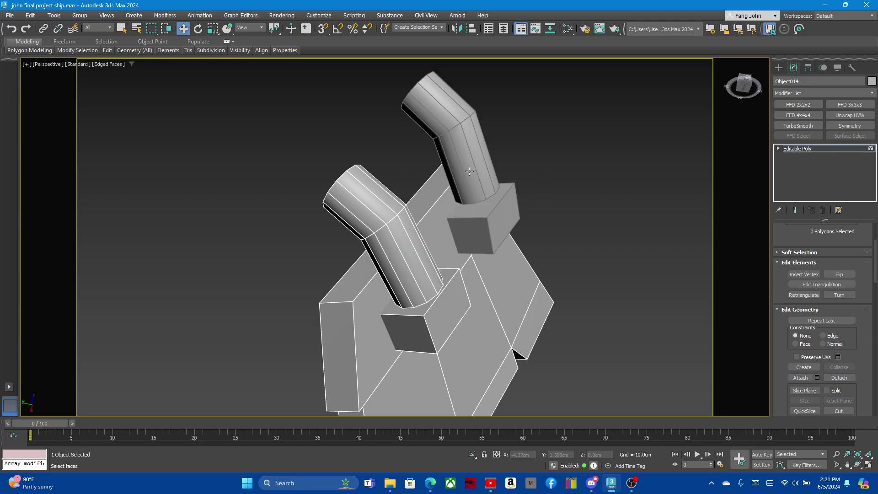
key("ctrl+a")
key("4")
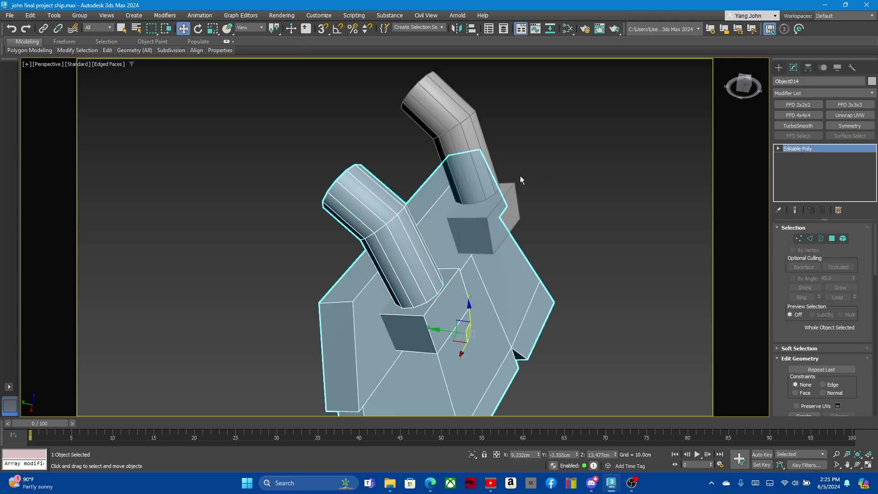
left_click(511, 197)
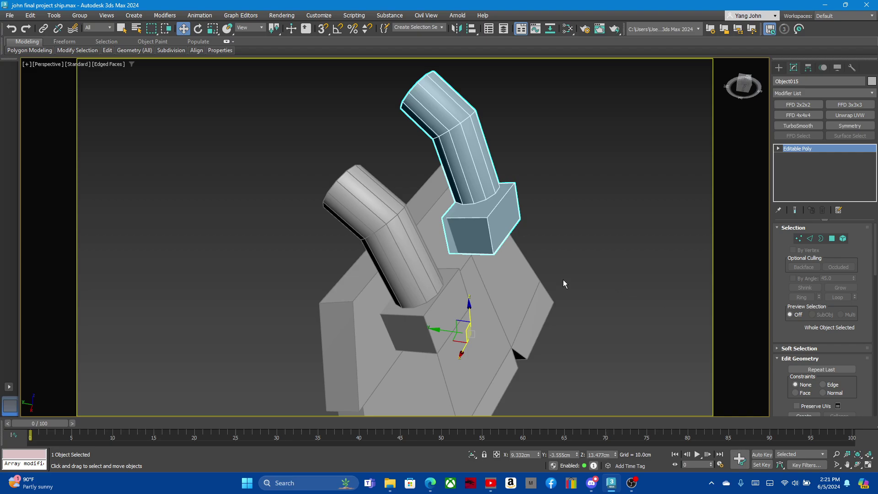
Detach just the bent tube from its mount as Object016 and select it
scroll(842, 377, "down", 3)
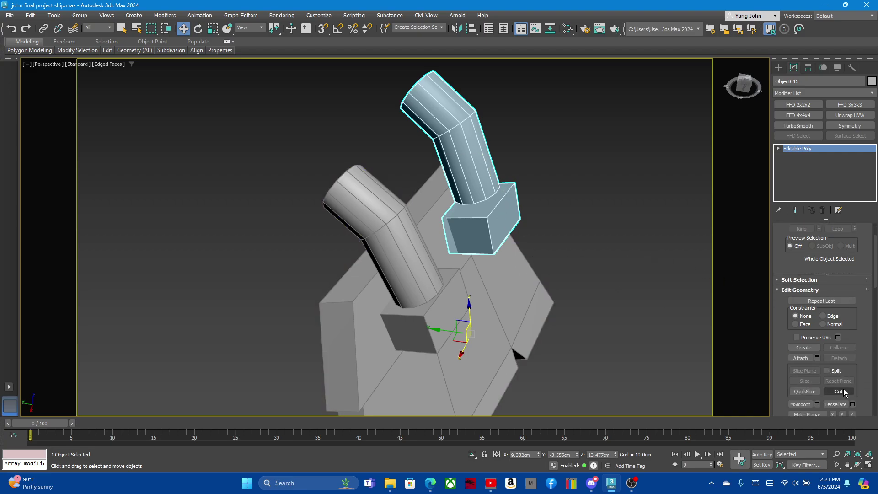
scroll(844, 389, "down", 3)
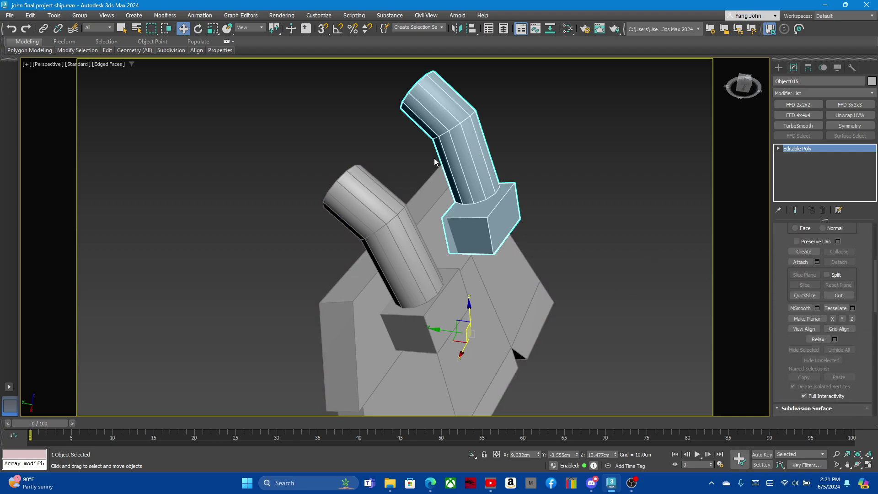
scroll(846, 294, "up", 3)
scroll(838, 287, "up", 2)
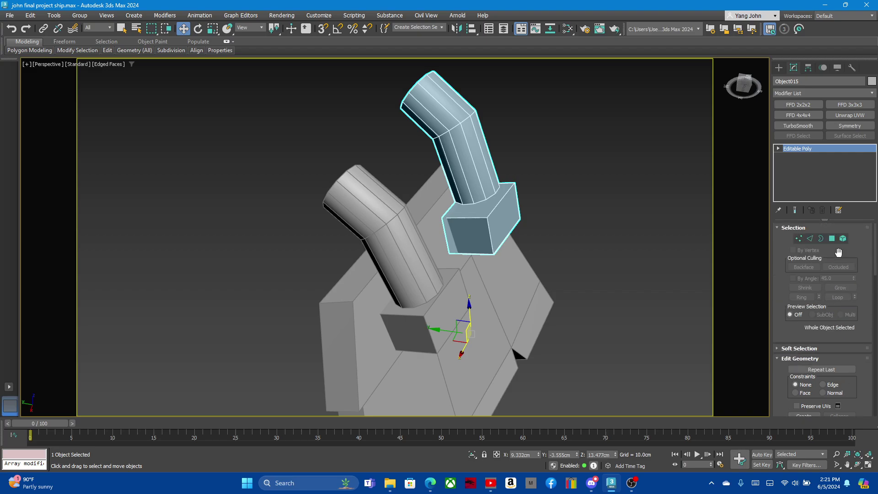
left_click(843, 238)
left_click(506, 224, "alt")
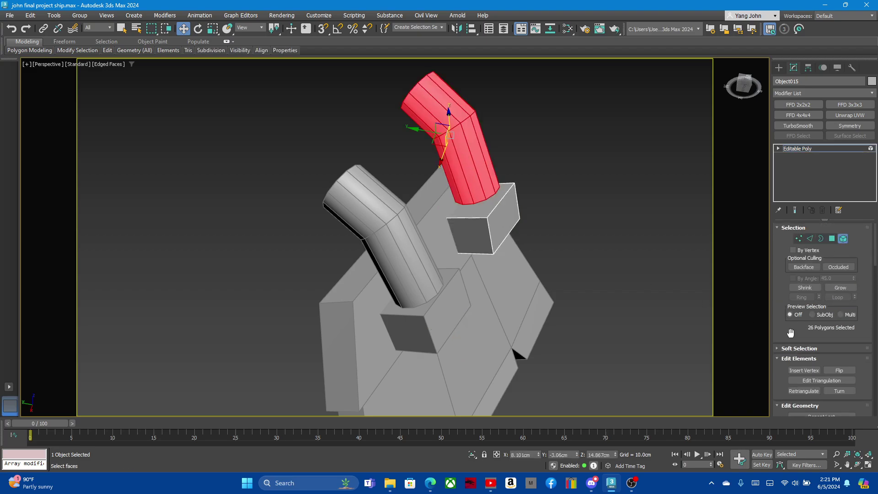
scroll(806, 347, "down", 3)
scroll(825, 363, "down", 1)
left_click(839, 364)
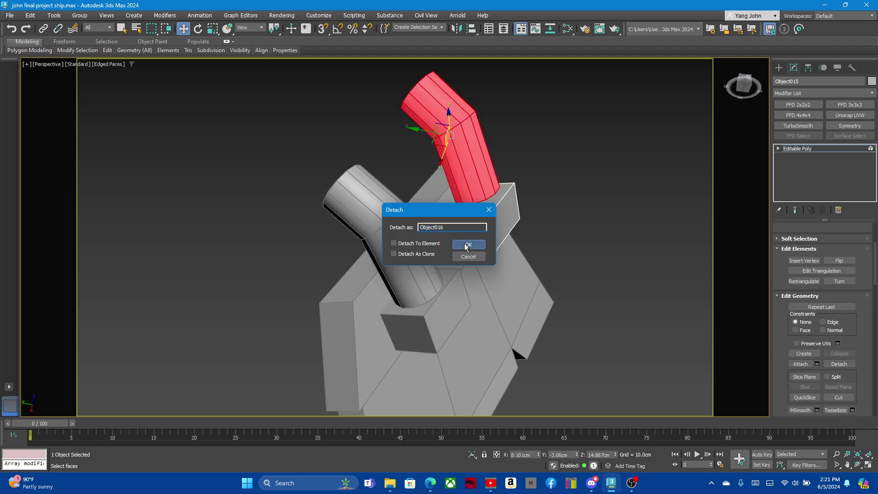
left_click(467, 246)
scroll(825, 299, "up", 2)
scroll(828, 284, "up", 2)
left_click(843, 239)
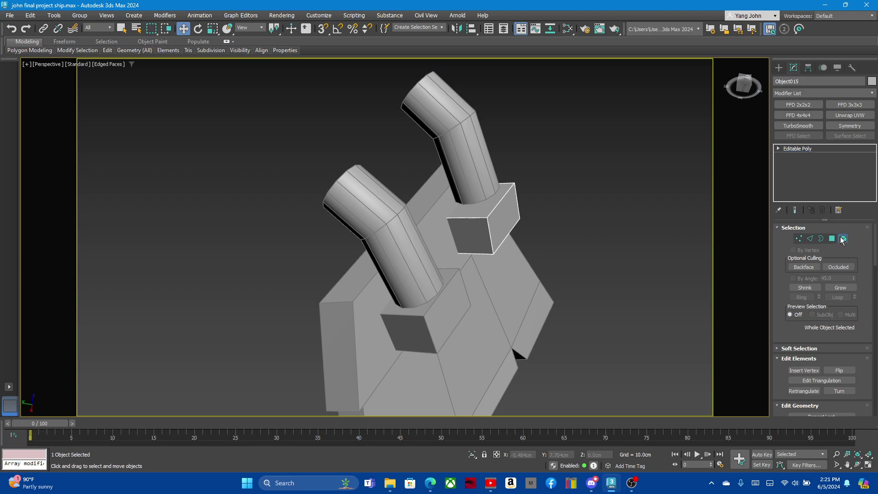
left_click(460, 162)
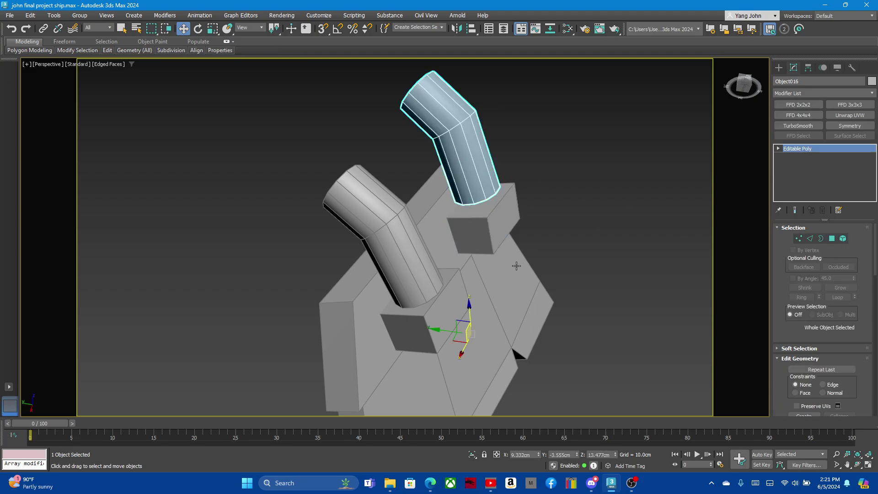
Centre and align the upper tube's pivot to the object, with the Local reference coordinate system
left_click(808, 68)
left_click(823, 131)
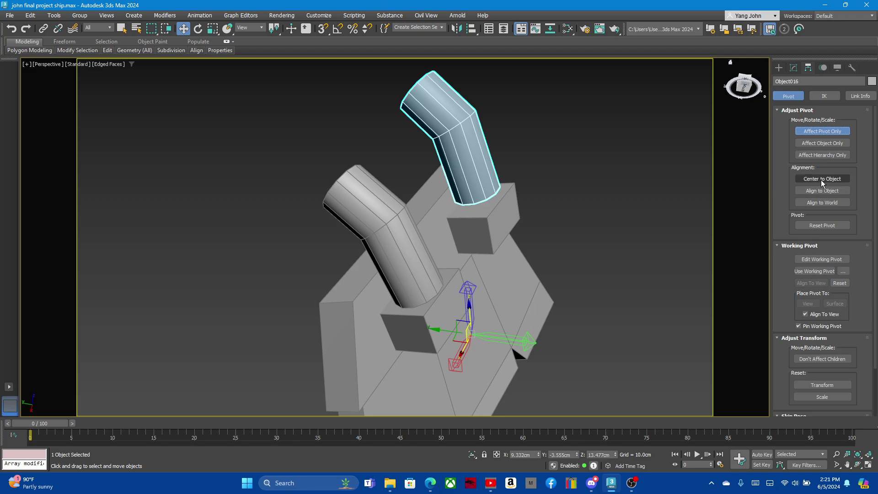
left_click(822, 178)
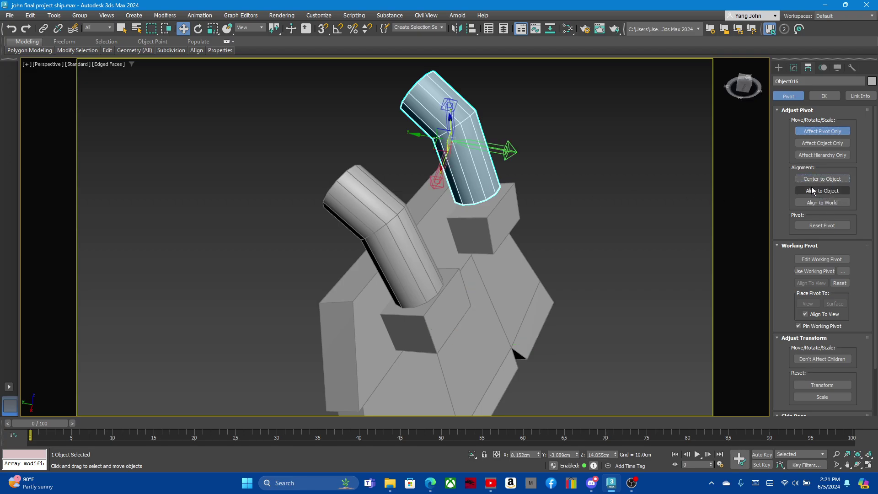
left_click(811, 193)
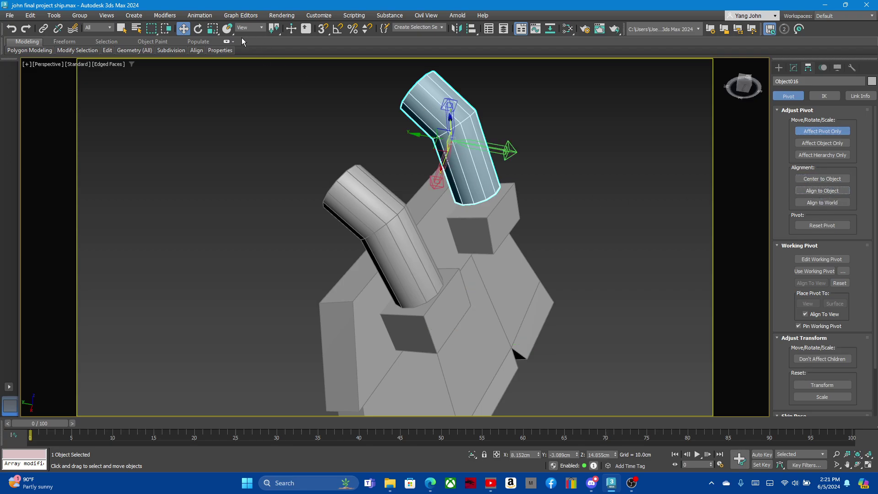
left_click(255, 30)
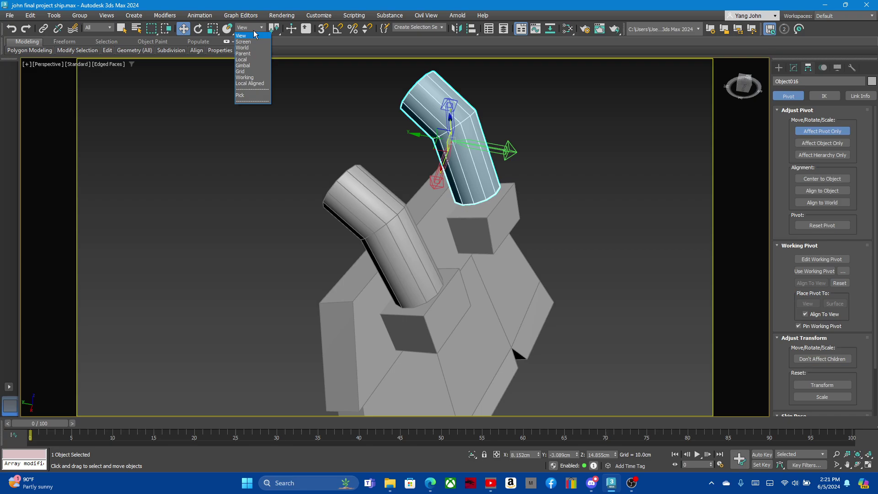
left_click(251, 59)
Leave pivot-only mode, nudge the tube slightly right, and show Object016's Editable Poly stack
middle_click_drag(505, 174, 609, 198, "alt")
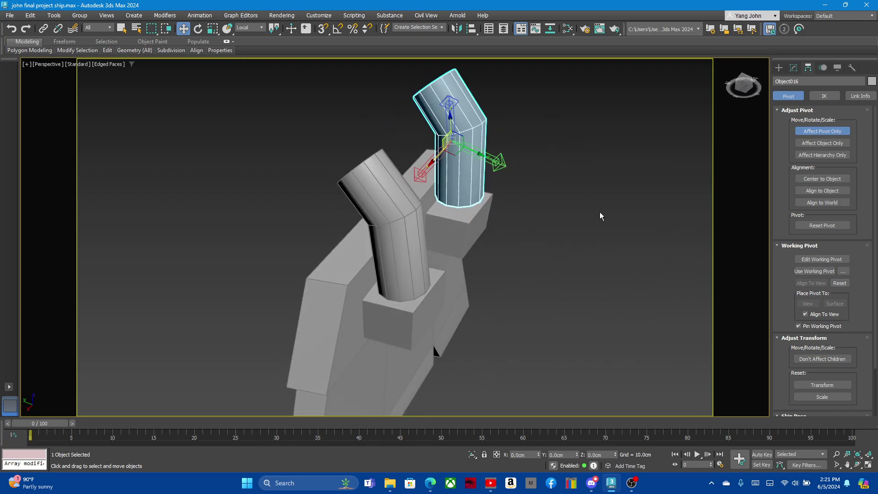
left_click(257, 28)
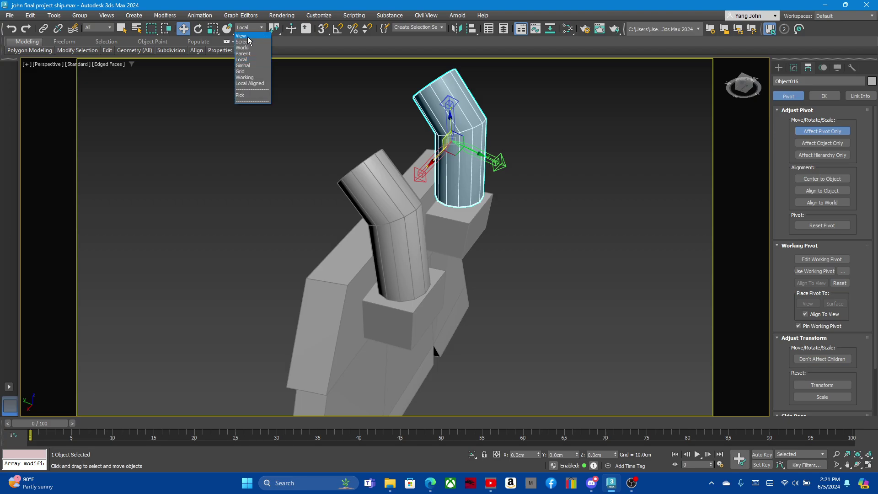
middle_click_drag(501, 190, 464, 196, "alt")
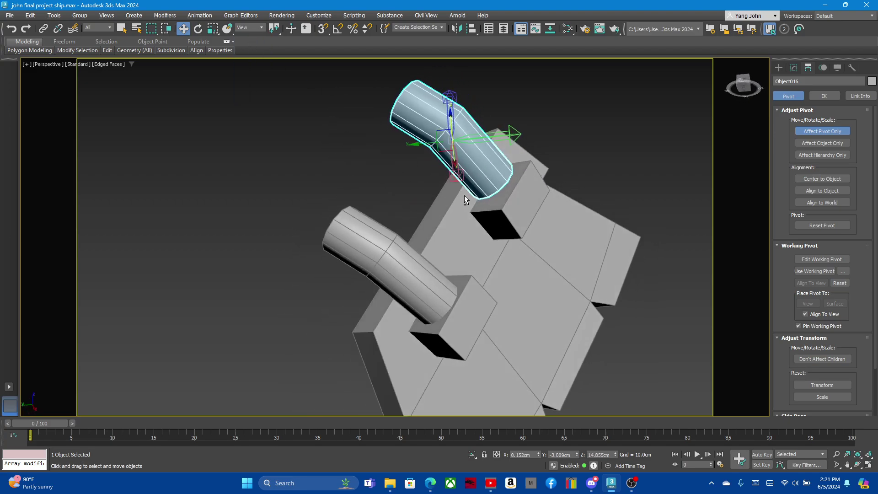
left_click(805, 132)
mouse_move(665, 191)
middle_mouse_down("alt")
mouse_move(531, 270)
mouse_move(555, 245)
mouse_move(515, 229)
mouse_move(490, 241)
mouse_move(436, 159)
middle_mouse_up("alt")
left_click_drag(453, 144, 466, 144)
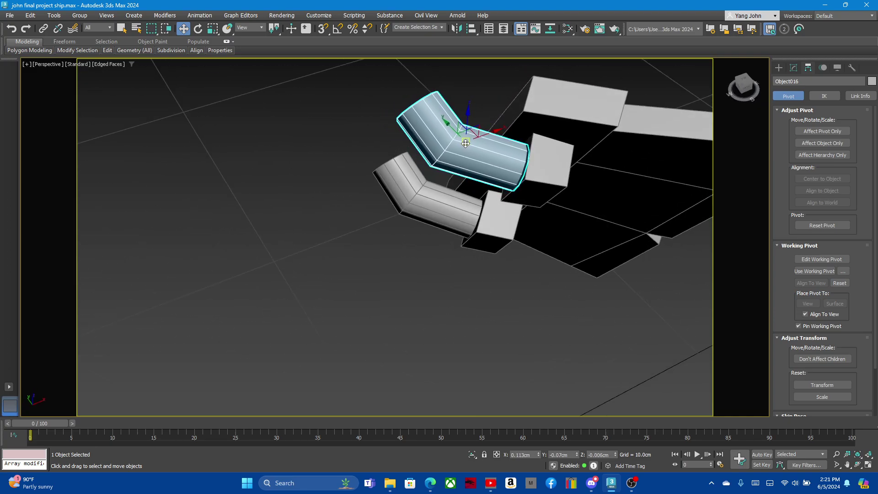
mouse_move(472, 177)
middle_mouse_down("alt")
mouse_move(534, 167)
mouse_move(521, 169)
mouse_move(529, 173)
middle_mouse_up("alt")
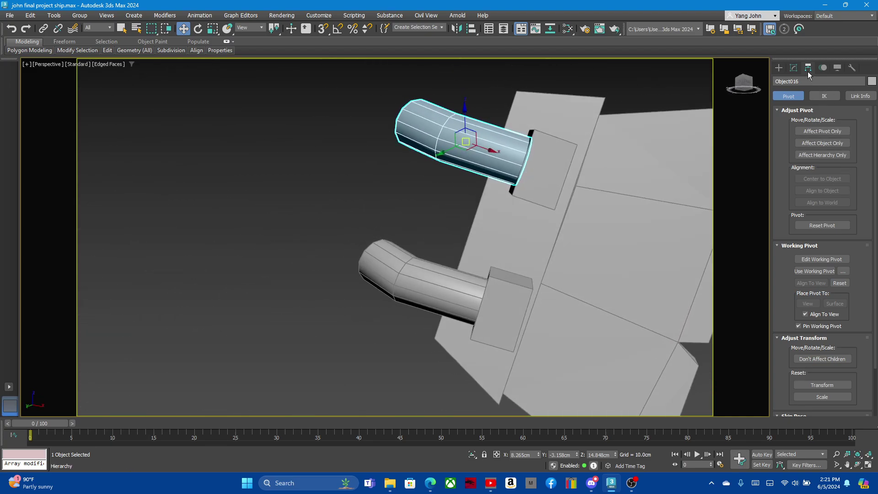
left_click(794, 69)
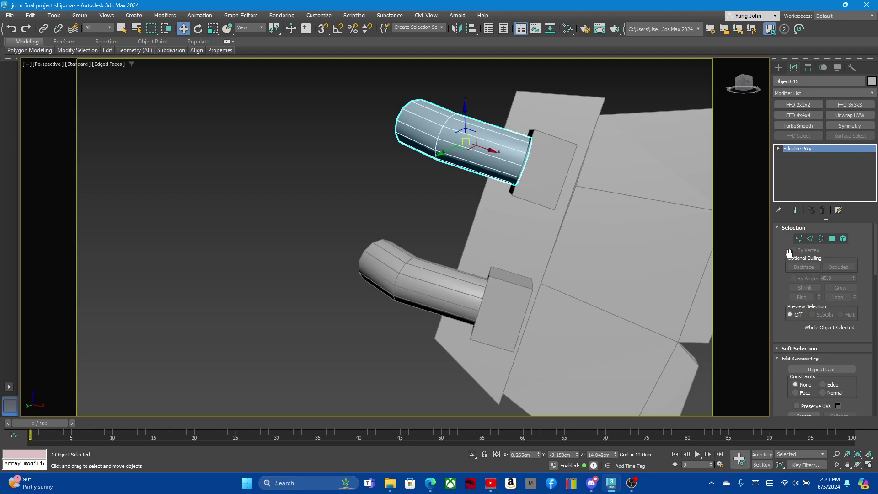
Select the pipes and hull and bring up the Collapse utility
left_click(462, 248, "ctrl")
left_click(441, 296, "ctrl")
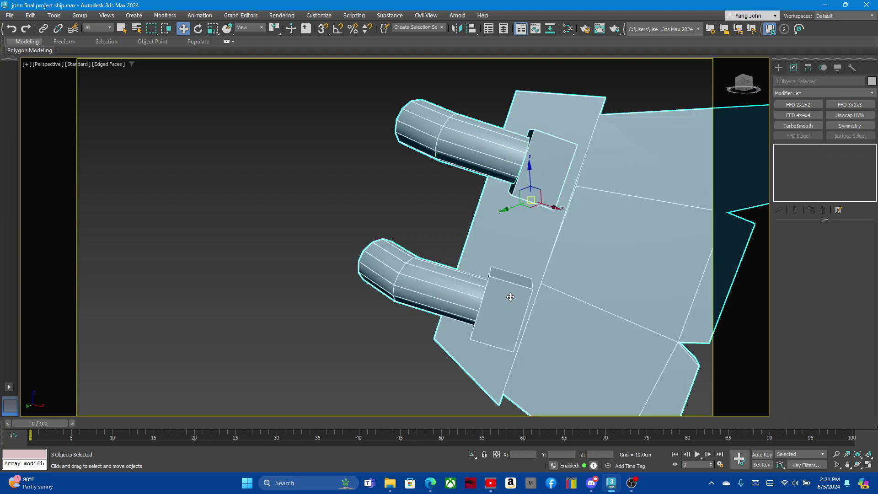
left_click(852, 67)
left_click(822, 131)
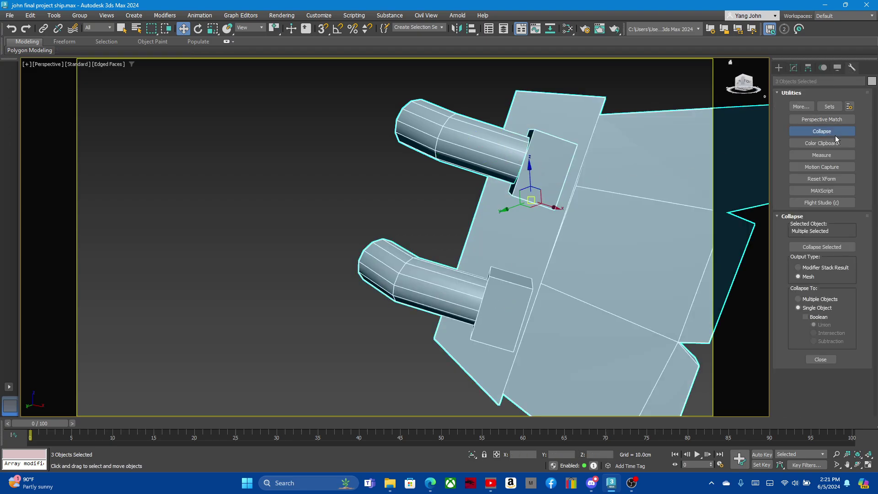
Select the upper pipe, the block beneath it and the hull, then Collapse Selected into Object014
left_click(368, 215)
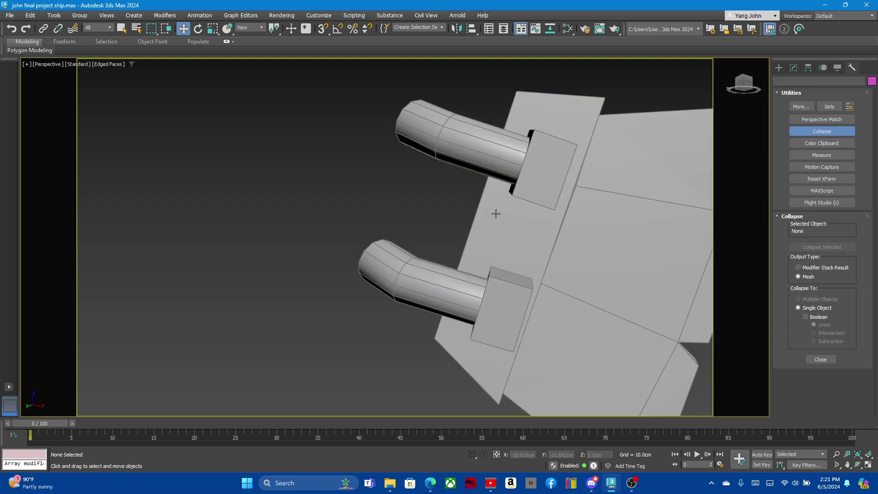
mouse_move(369, 215)
middle_mouse_down("alt")
mouse_move(546, 232)
mouse_move(586, 225)
middle_mouse_up("alt")
left_click(585, 225)
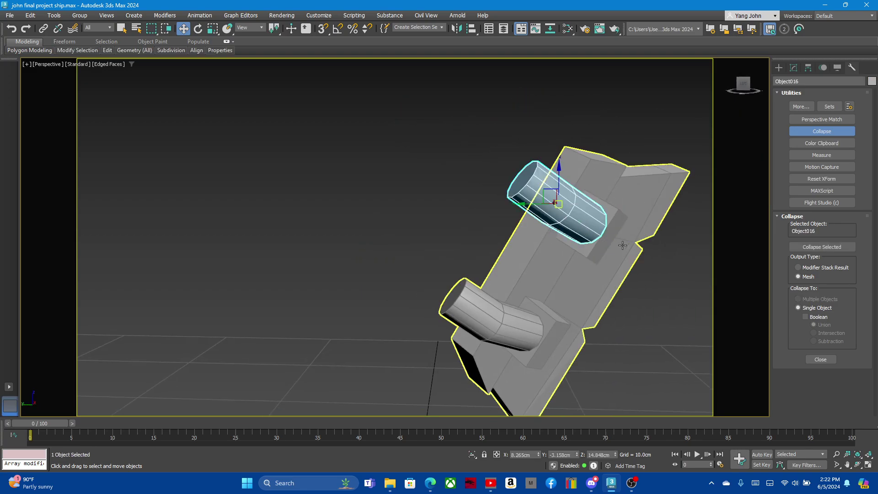
left_click(618, 227, "ctrl")
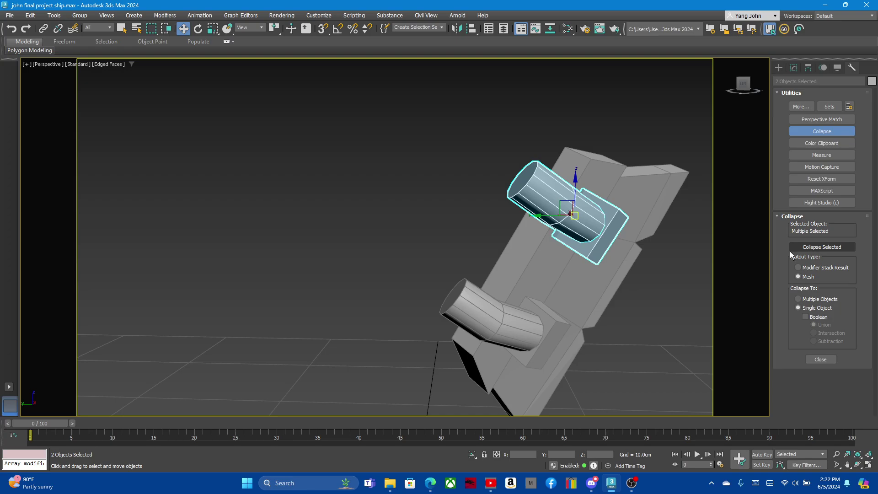
left_click(654, 206, "ctrl")
left_click(813, 248)
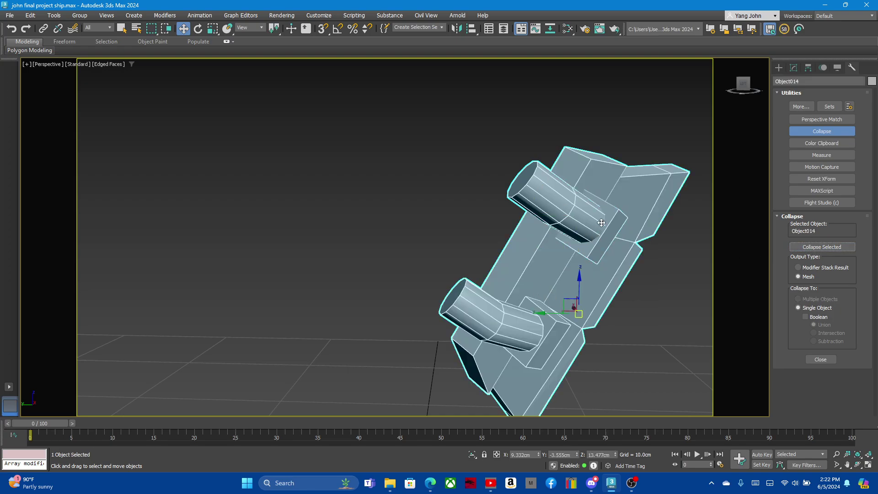
Convert the collapsed Object014 to an Editable Poly and inspect the pipes
left_click(795, 69)
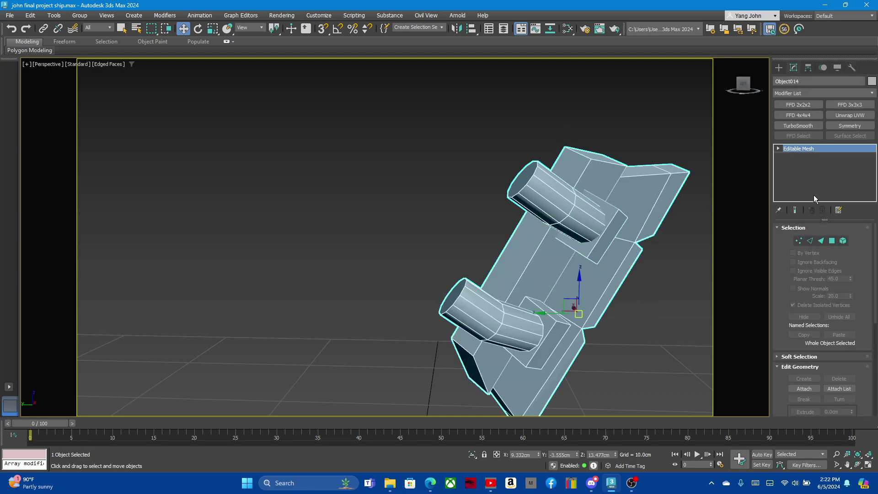
right_click(809, 147)
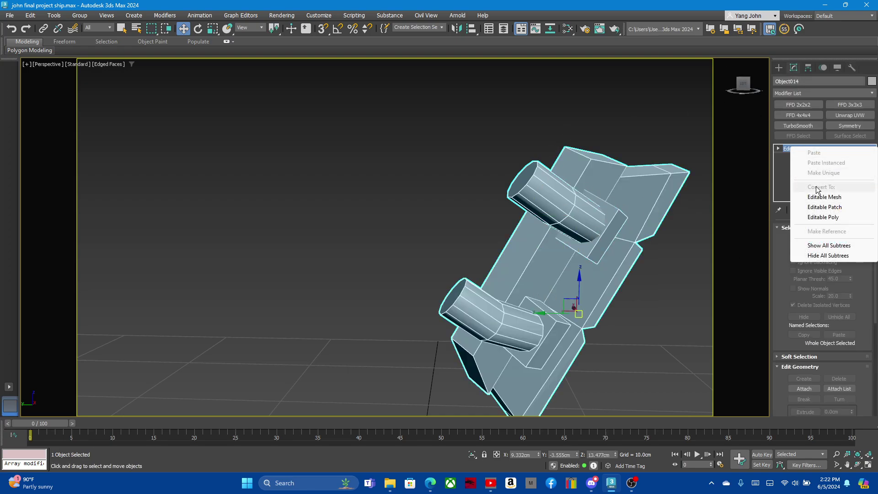
left_click(826, 218)
left_click(587, 219)
scroll(584, 220, "up", 3)
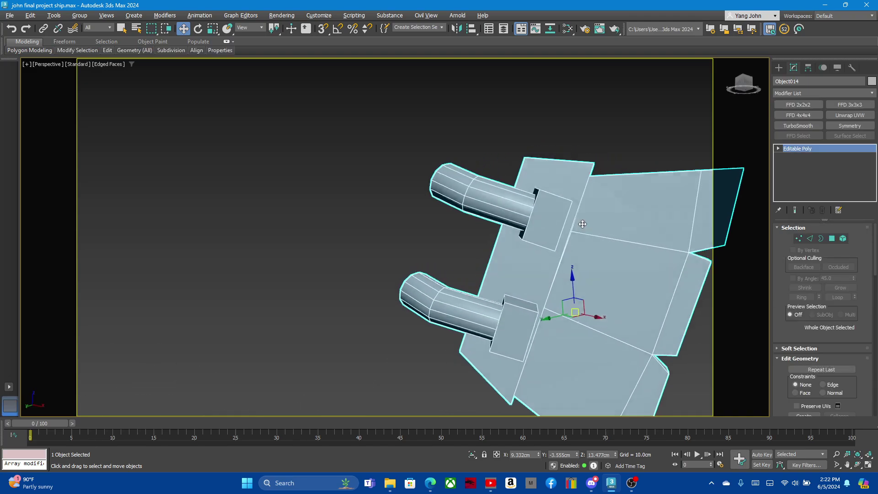
scroll(538, 207, "up", 3)
middle_click_drag(538, 207, 580, 242, "alt")
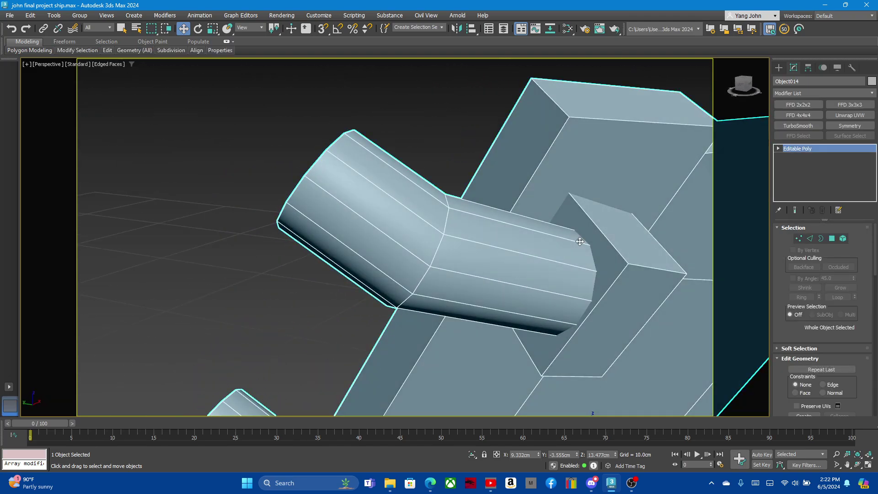
Switch between polygon and edge levels and inspect the hole beside the pipes
left_click(832, 239)
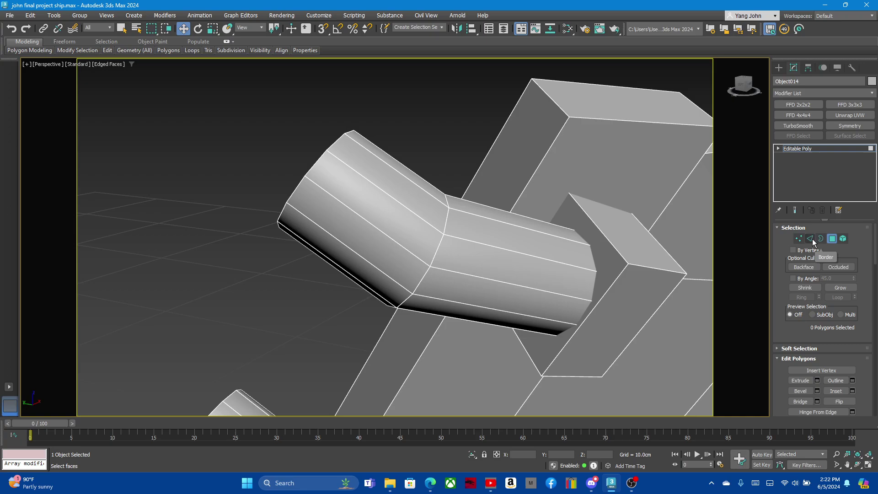
left_click(812, 239)
scroll(530, 196, "down", 3)
scroll(485, 230, "up", 2)
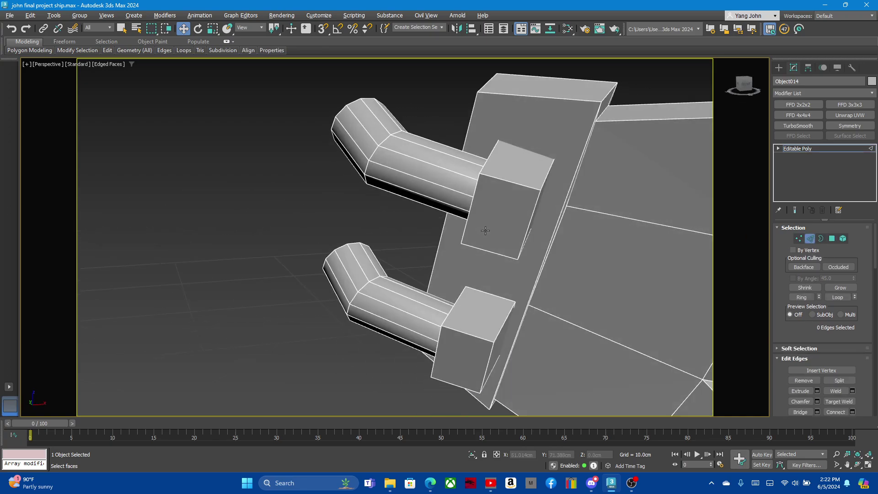
scroll(485, 231, "down", 2)
middle_click_drag(488, 197, 565, 211, "alt")
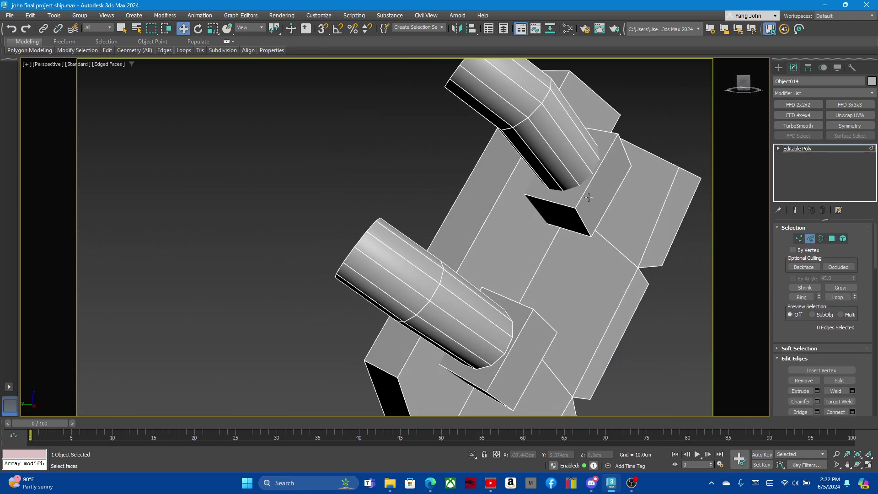
Add an Unwrap UVW modifier to Object014 and open the UV Editor
left_click(844, 116)
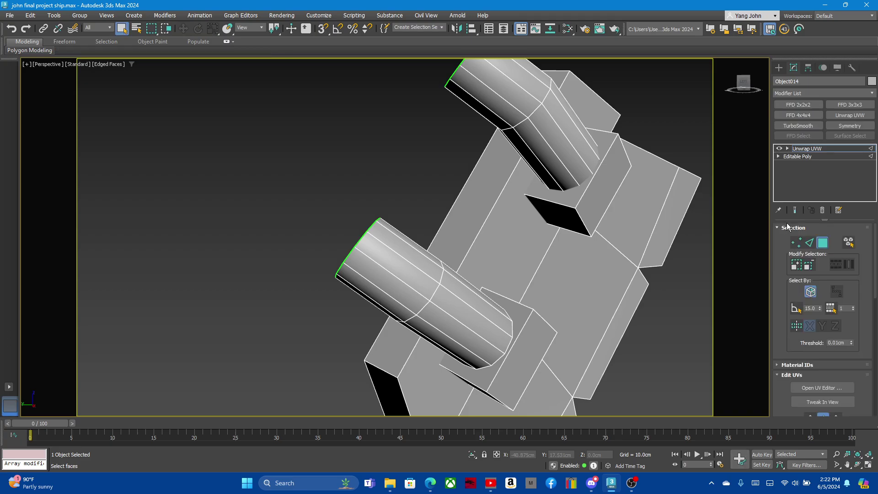
left_click(812, 389)
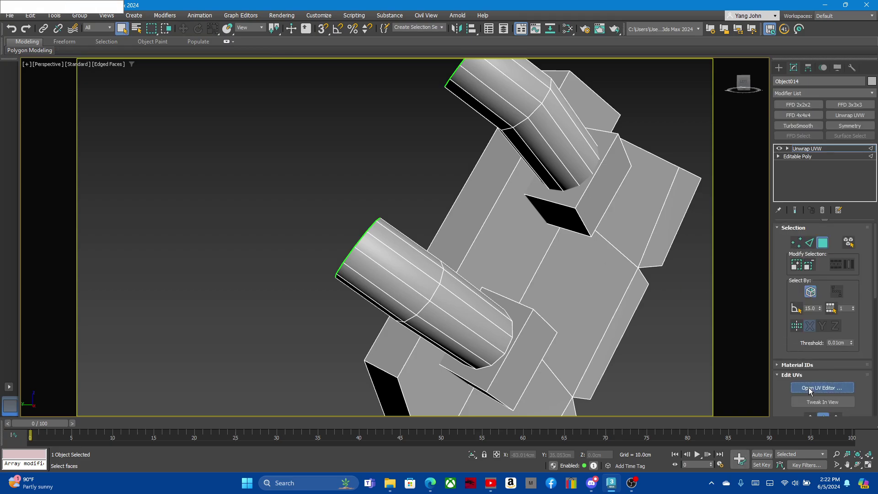
scroll(615, 237, "down", 3)
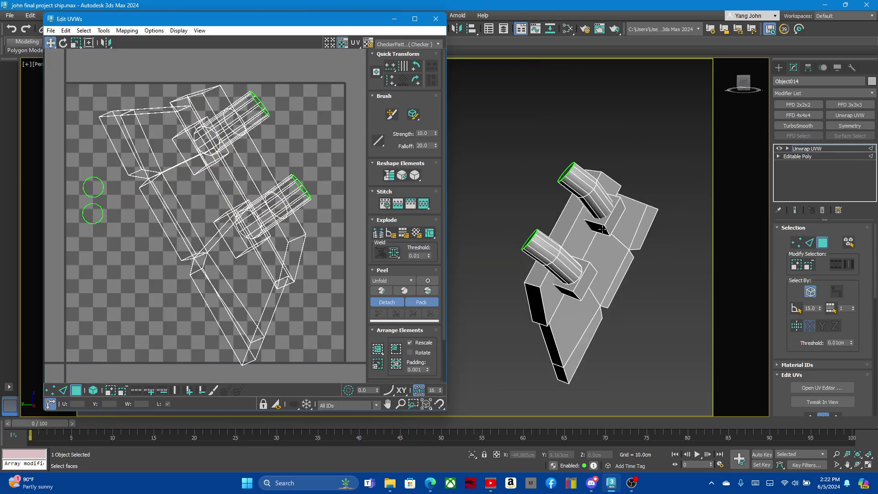
mouse_move(615, 237)
middle_mouse_down("alt")
mouse_move(603, 249)
mouse_move(620, 278)
mouse_move(642, 271)
mouse_move(648, 329)
mouse_move(637, 324)
middle_mouse_up("alt")
Select seam edges around the slab and Break the UVs along them
key("2")
left_click(689, 280)
left_click(622, 323)
scroll(638, 324, "up", 5)
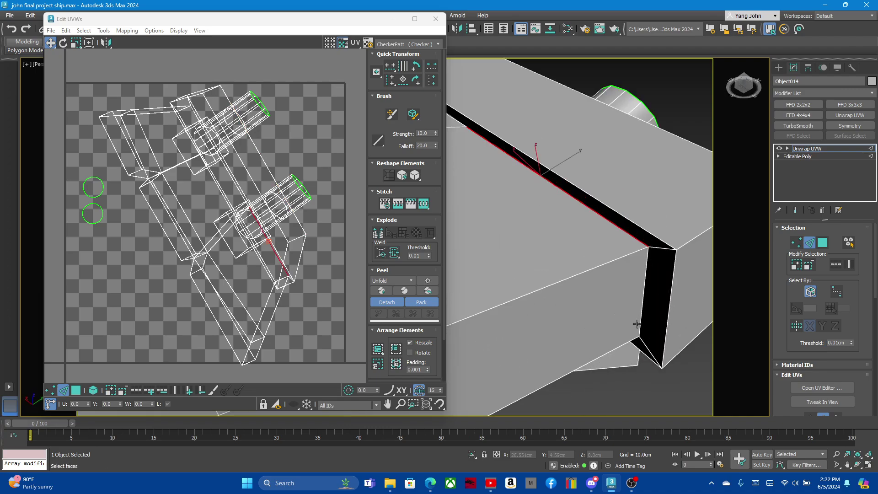
left_click(646, 281, "ctrl")
scroll(643, 280, "down", 3)
mouse_move(630, 279)
middle_mouse_down("alt")
mouse_move(521, 203)
mouse_move(638, 280)
mouse_move(675, 344)
middle_mouse_up("alt")
left_click(537, 202, "ctrl")
left_click(518, 189, "ctrl")
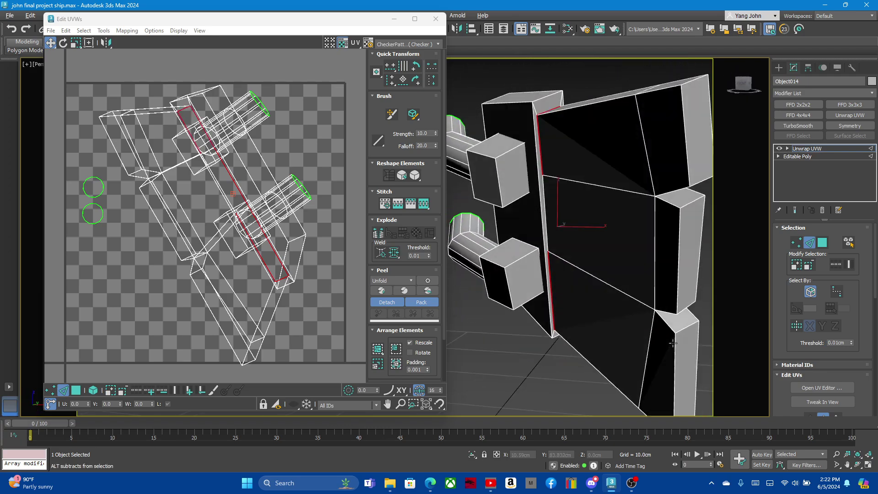
mouse_move(550, 232)
middle_mouse_down("alt")
mouse_move(536, 258)
mouse_move(414, 209)
mouse_move(238, 187)
middle_mouse_up("alt")
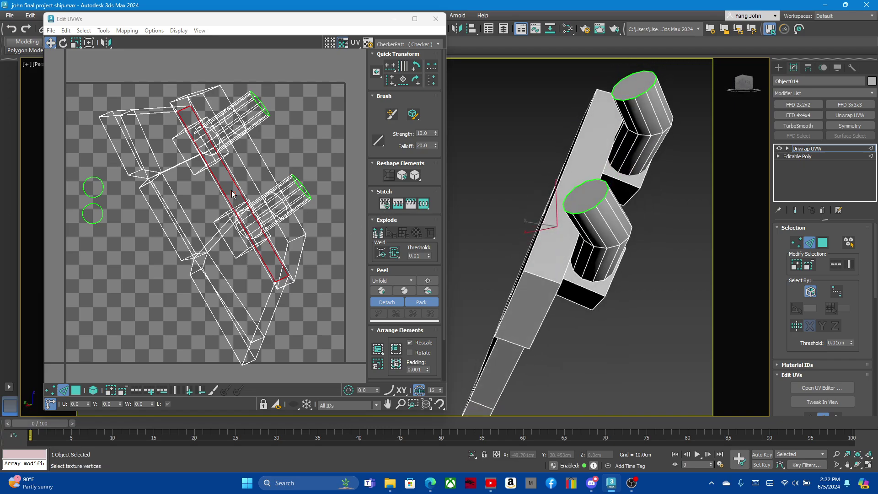
right_click(219, 180)
left_click(198, 204)
Select the slab polygons, move their UV shell left off the tile, and straighten it
mouse_move(658, 240)
middle_mouse_down("alt")
mouse_move(652, 251)
mouse_move(704, 223)
mouse_move(750, 215)
middle_mouse_up("alt")
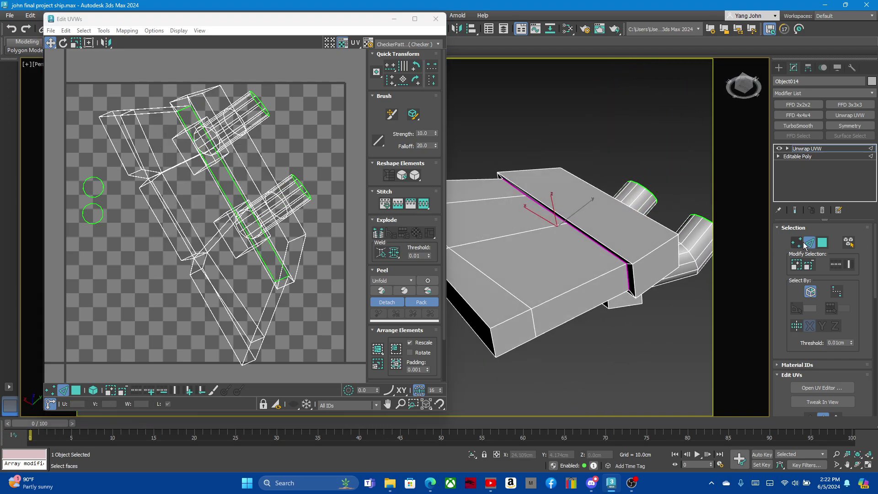
mouse_move(664, 261)
middle_mouse_down("alt")
mouse_move(596, 267)
mouse_move(561, 265)
mouse_move(553, 252)
mouse_move(649, 253)
mouse_move(654, 281)
mouse_move(611, 287)
mouse_move(636, 274)
middle_mouse_up("alt")
left_click(822, 243)
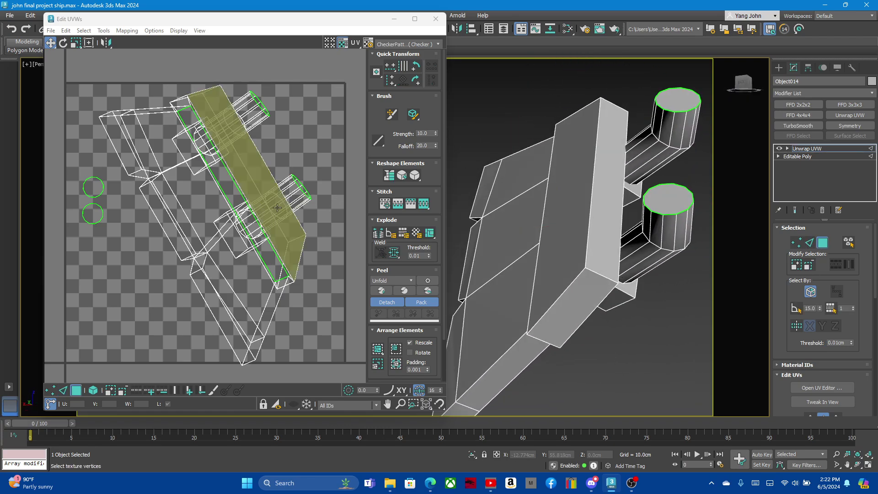
left_click(566, 224)
scroll(289, 146, "down", 3)
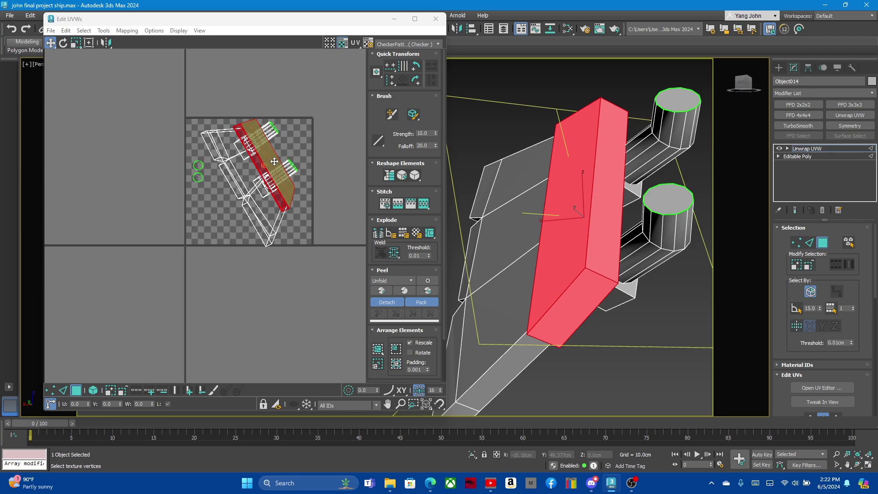
mouse_move(272, 162)
left_mouse_down()
mouse_move(145, 137)
mouse_move(165, 160)
left_mouse_up()
left_click(415, 175)
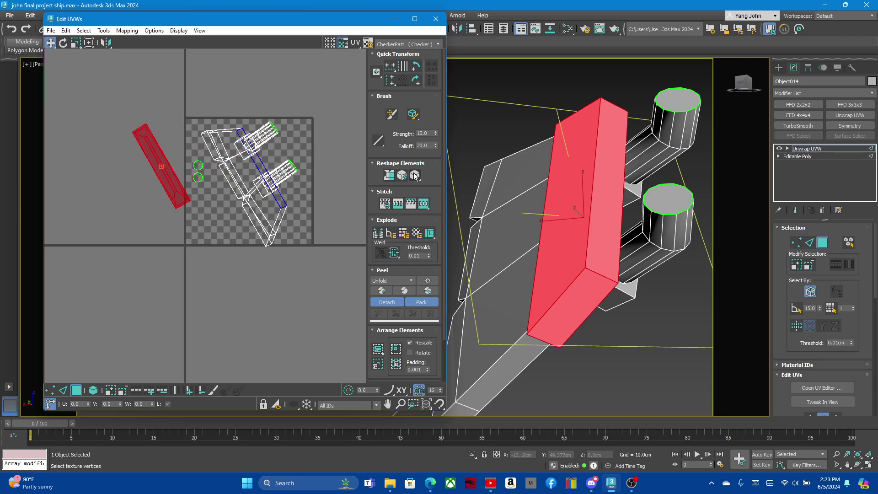
scroll(157, 162, "up", 5)
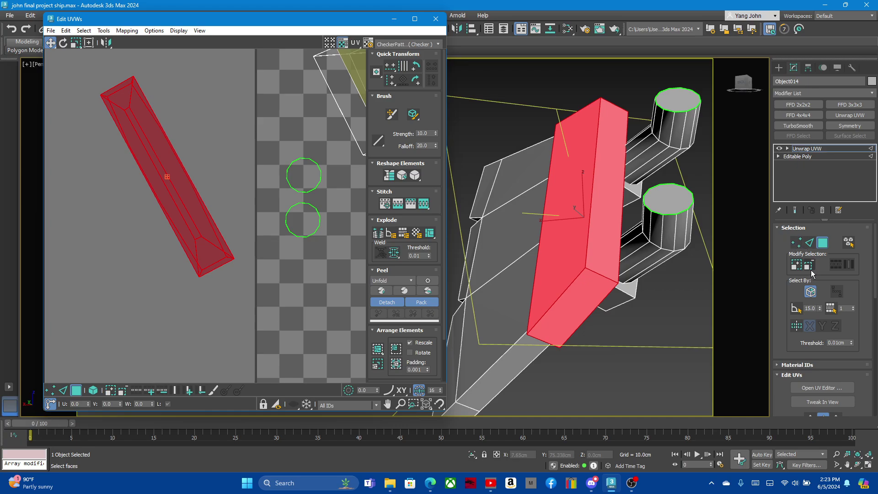
scroll(787, 295, "down", 3)
scroll(805, 303, "up", 3)
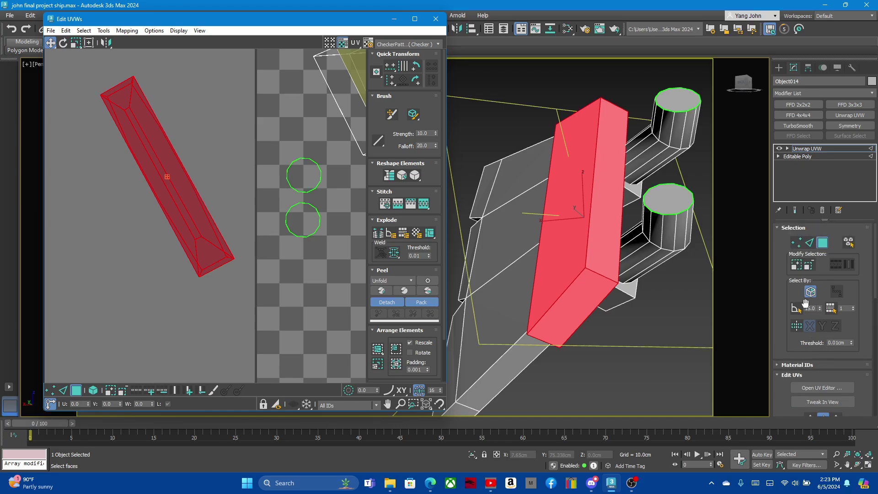
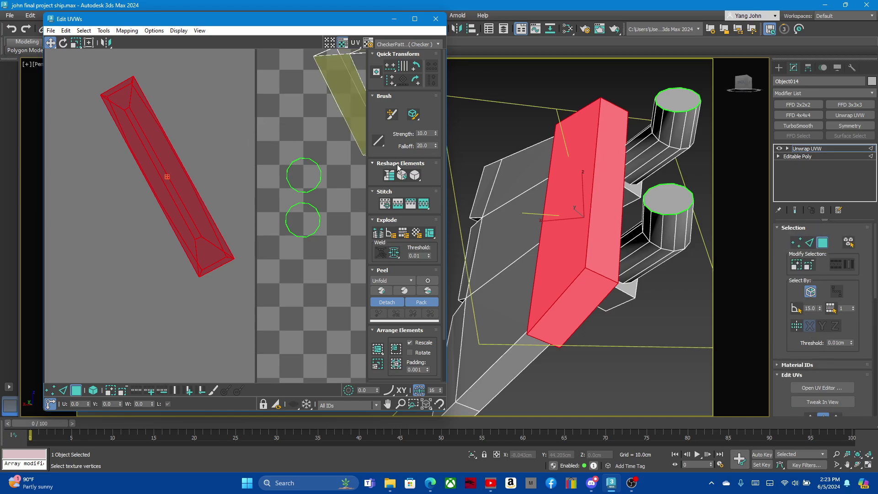
Rotate the beam's UV island upright and park it just beside the checker tile
left_click(63, 43)
left_click_drag(120, 90, 155, 72)
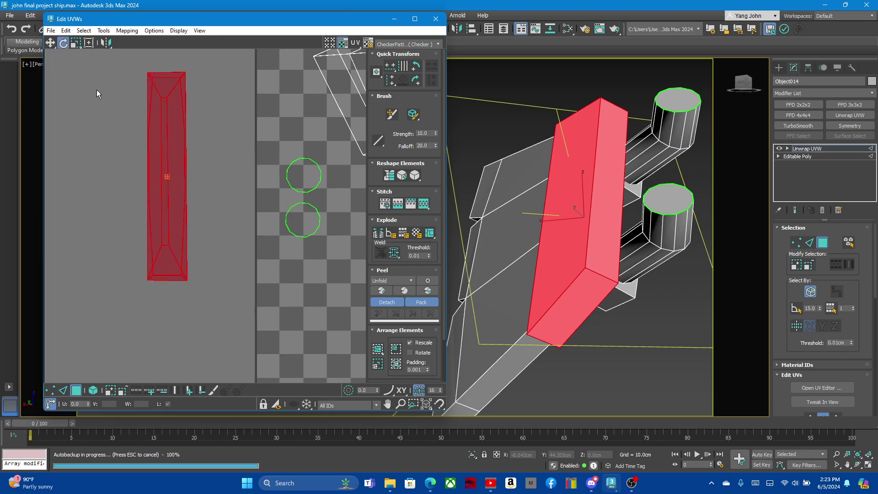
left_click(50, 42)
mouse_move(172, 123)
left_mouse_down()
mouse_move(225, 133)
mouse_move(237, 163)
left_mouse_up()
scroll(226, 155, "down", 1)
left_click_drag(228, 196, 222, 204)
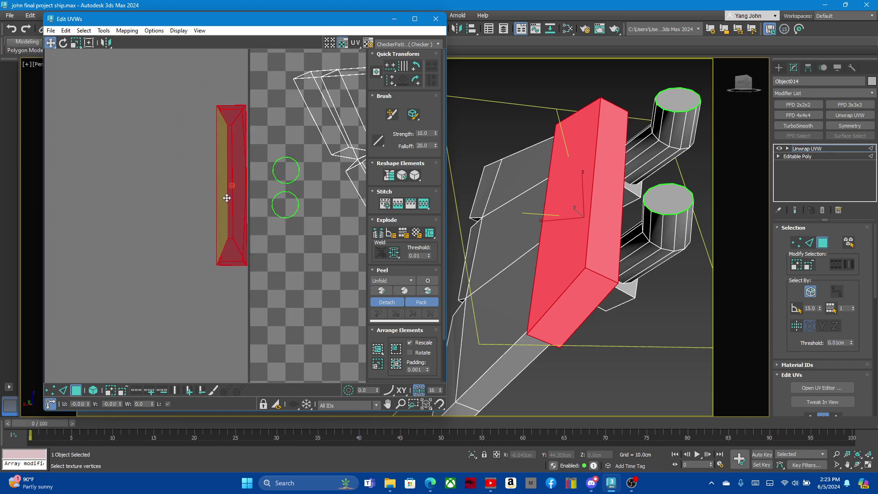
left_click(252, 284)
Switch Unwrap UVW to Edge selection and show the ship in wireframe (F3)
scroll(550, 274, "up", 2)
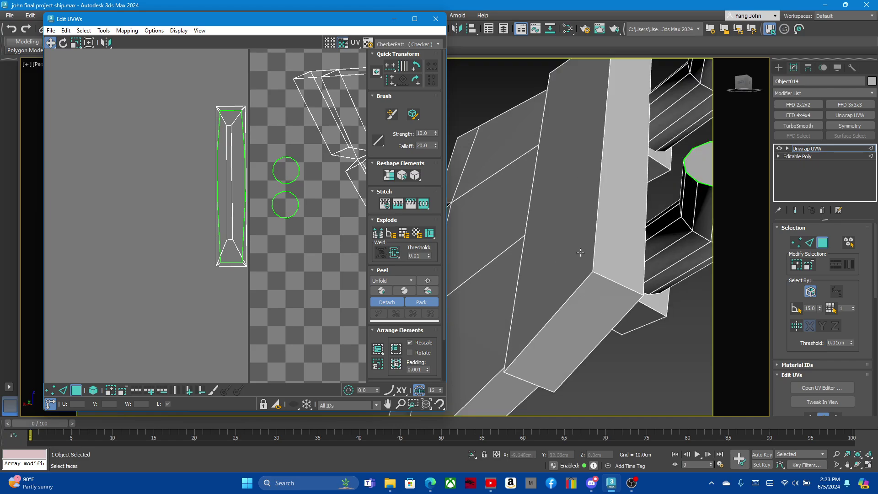
scroll(550, 274, "down", 5)
mouse_move(550, 274)
middle_mouse_down("alt")
mouse_move(641, 260)
mouse_move(546, 264)
mouse_move(546, 283)
mouse_move(609, 254)
mouse_move(568, 253)
mouse_move(575, 261)
mouse_move(604, 242)
middle_mouse_up("alt")
scroll(592, 263, "down", 1)
scroll(592, 264, "up", 2)
scroll(608, 253, "up", 2)
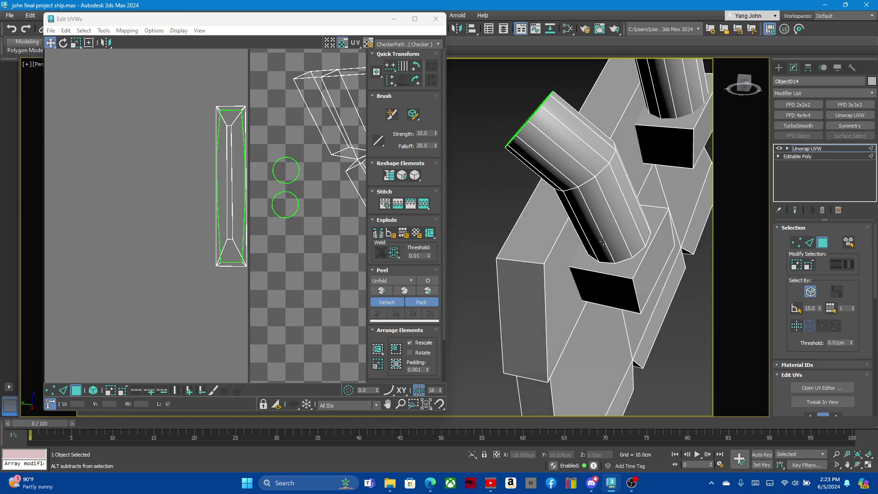
scroll(622, 262, "up", 2)
scroll(535, 200, "down", 3)
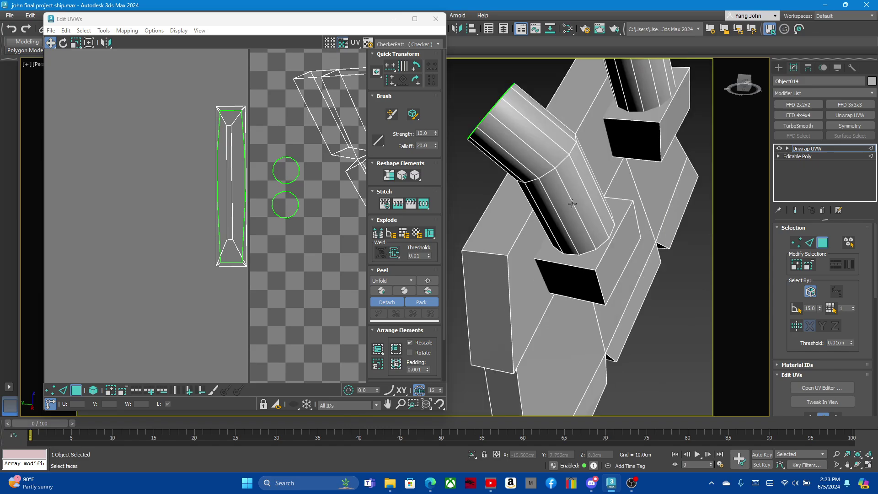
scroll(572, 204, "down", 1)
left_click(808, 243)
scroll(616, 241, "down", 2)
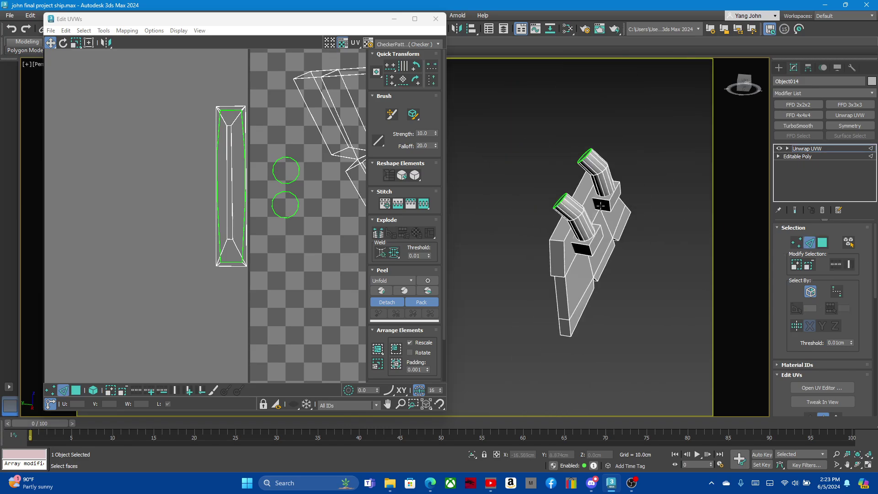
scroll(616, 240, "up", 4)
key("F3")
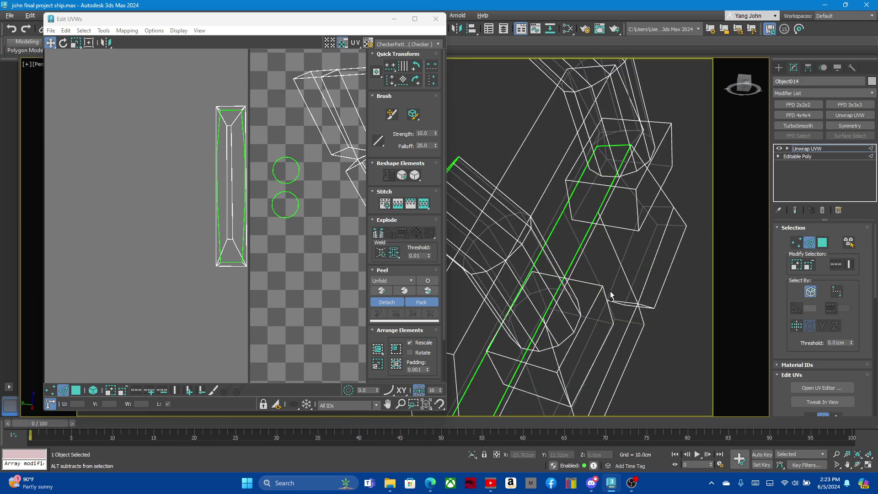
Select the edge loop around the cylinder's base, undoing a stray diagonal edge
middle_click_drag(614, 297, 594, 267, "alt")
middle_click_drag(536, 281, 560, 352, "alt")
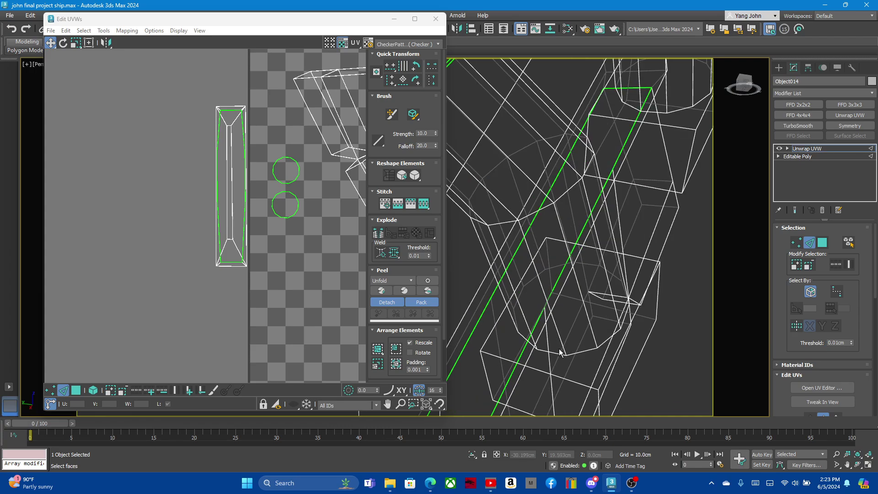
left_click(554, 353)
left_click(610, 340, "ctrl")
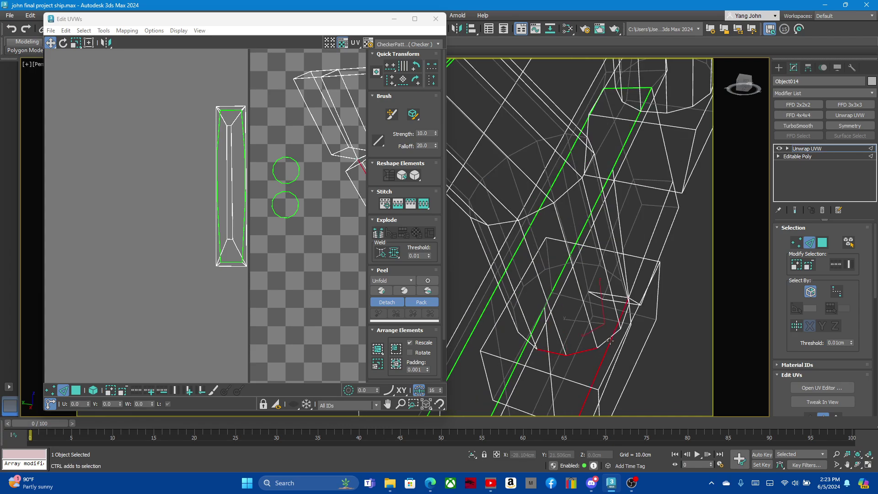
key("ctrl+z")
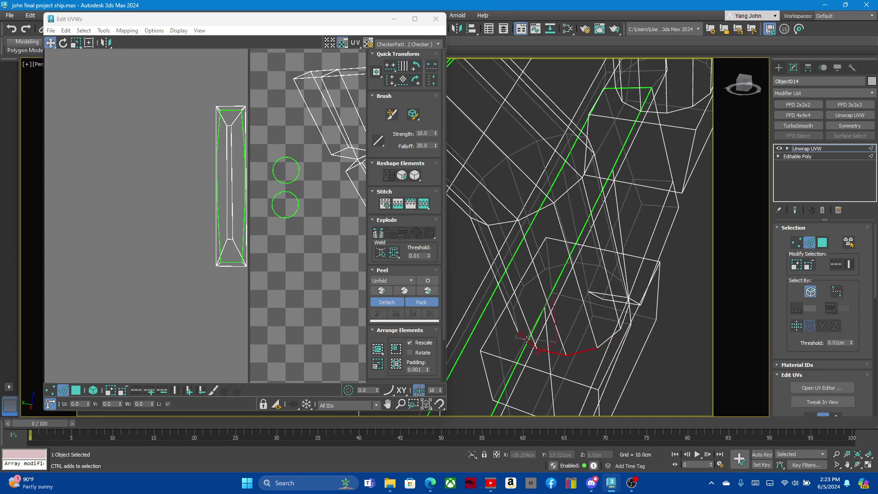
middle_click_drag(604, 340, 611, 331, "alt")
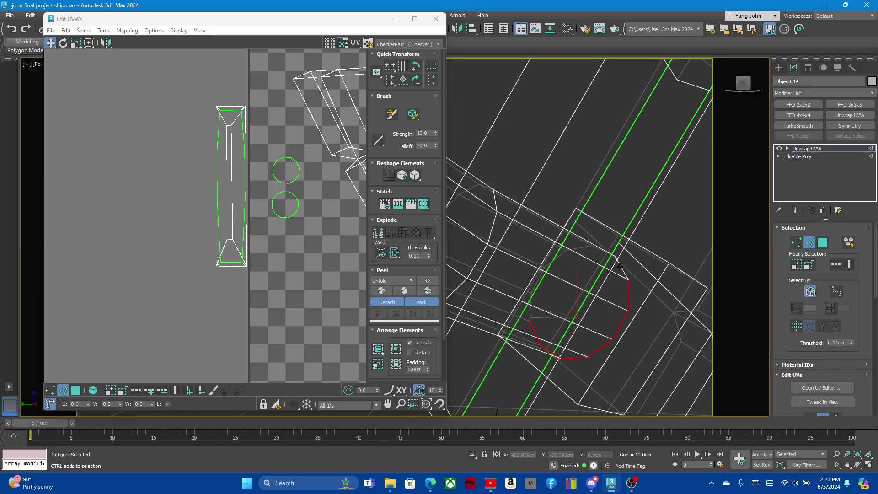
mouse_move(623, 270)
middle_mouse_down("alt")
mouse_move(602, 284)
mouse_move(609, 272)
mouse_move(551, 265)
middle_mouse_up("alt")
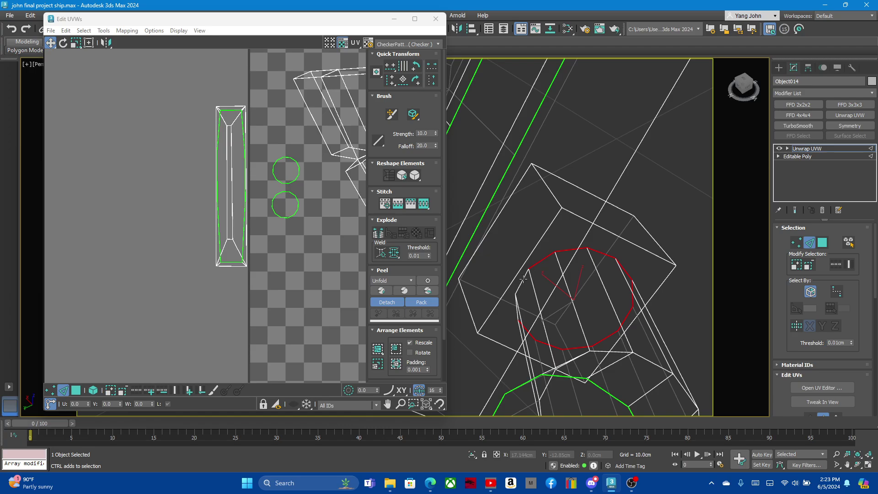
mouse_move(520, 305)
middle_mouse_down("alt")
mouse_move(548, 295)
mouse_move(529, 314)
mouse_move(511, 278)
middle_mouse_up("alt")
scroll(258, 194, "down", 4)
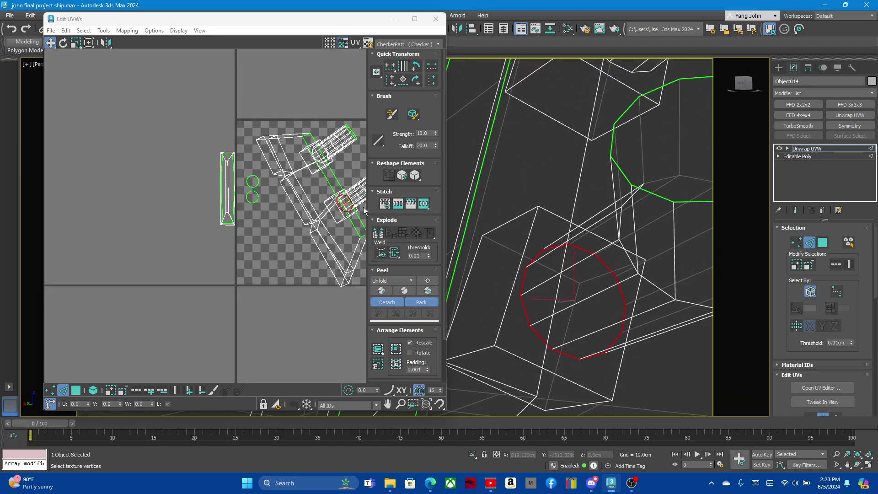
Select a cylinder cap face and return the viewport to shaded display
right_click(341, 208)
left_click(320, 223)
scroll(571, 281, "down", 4)
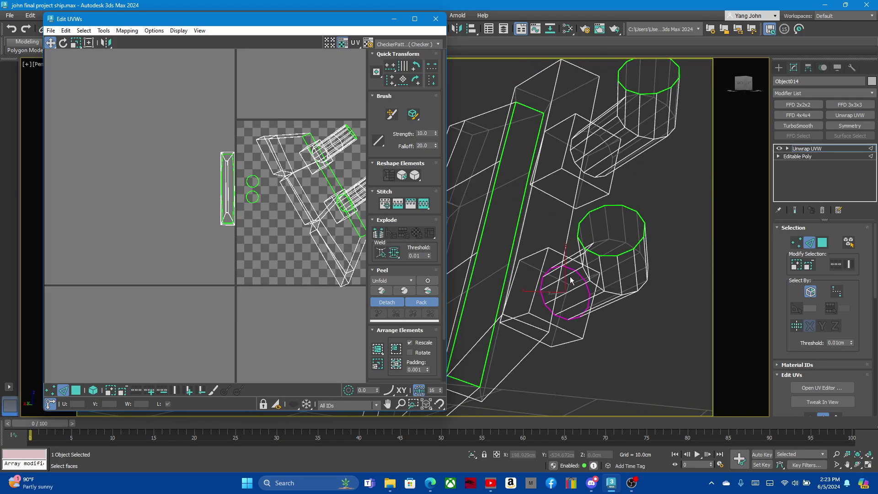
left_click(575, 169)
scroll(578, 144, "up", 3)
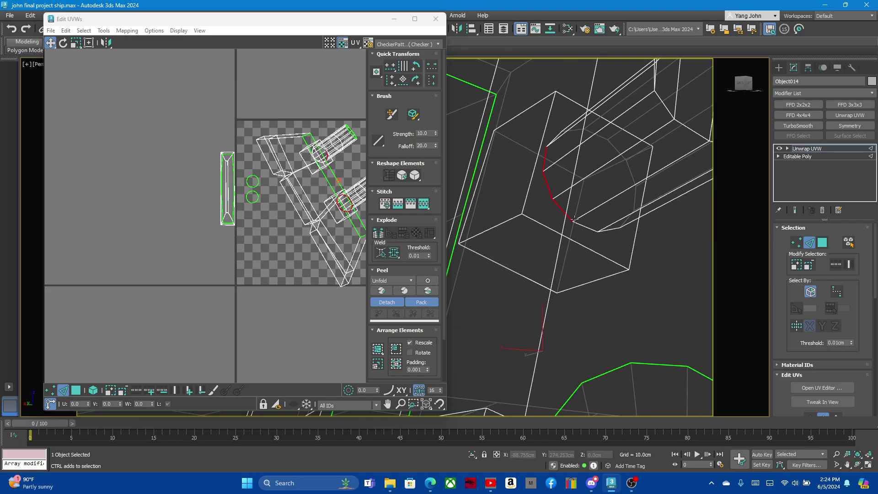
middle_click_drag(608, 231, 549, 241, "alt")
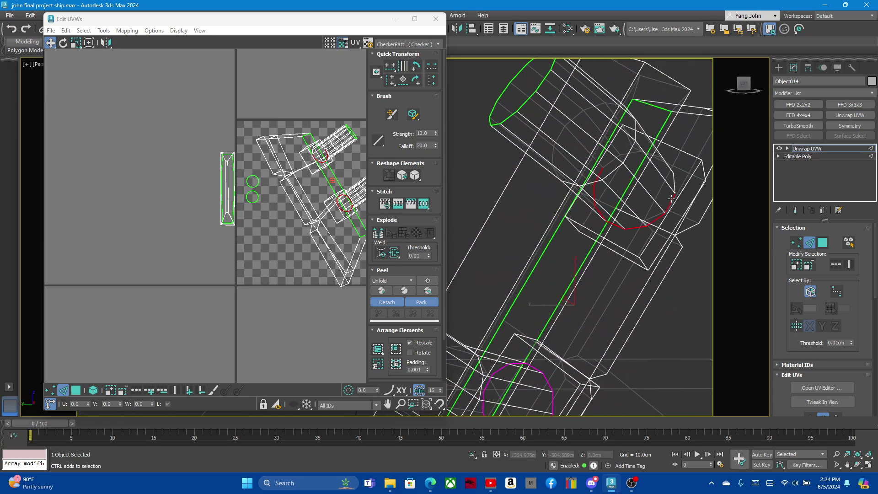
mouse_move(671, 167)
middle_mouse_down("alt")
mouse_move(679, 161)
mouse_move(646, 211)
middle_mouse_up("alt")
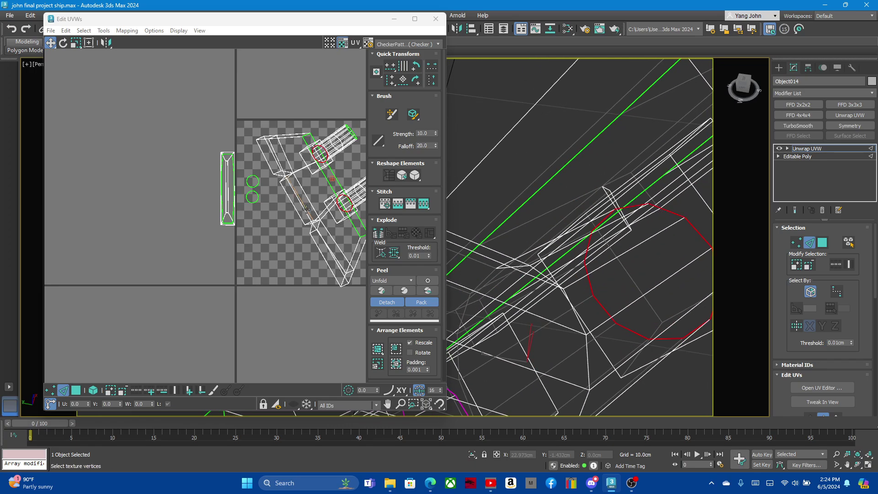
right_click(317, 171)
left_click(315, 177)
mouse_move(549, 274)
middle_mouse_down("alt")
mouse_move(565, 283)
mouse_move(577, 247)
mouse_move(570, 269)
mouse_move(595, 256)
mouse_move(524, 249)
mouse_move(577, 233)
mouse_move(515, 241)
mouse_move(524, 278)
mouse_move(585, 231)
middle_mouse_up("alt")
key("F3")
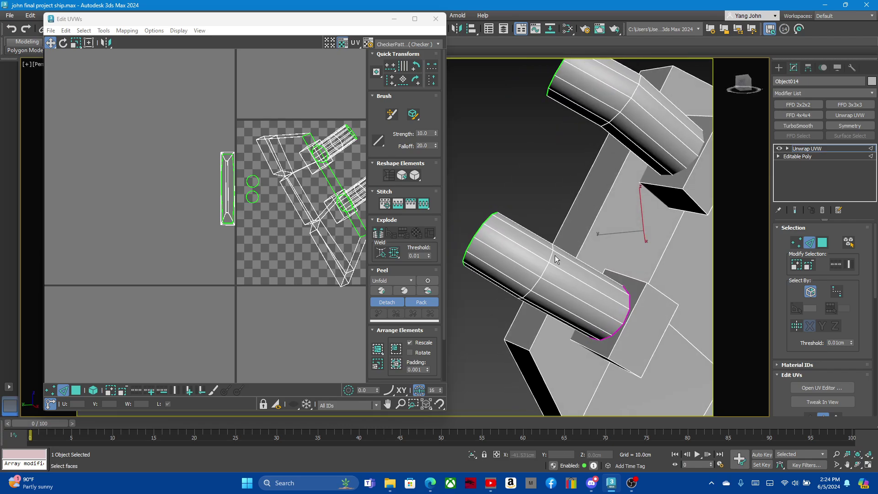
Select lengthwise edges along the upper cylinder and convert them to seams
left_click(506, 255)
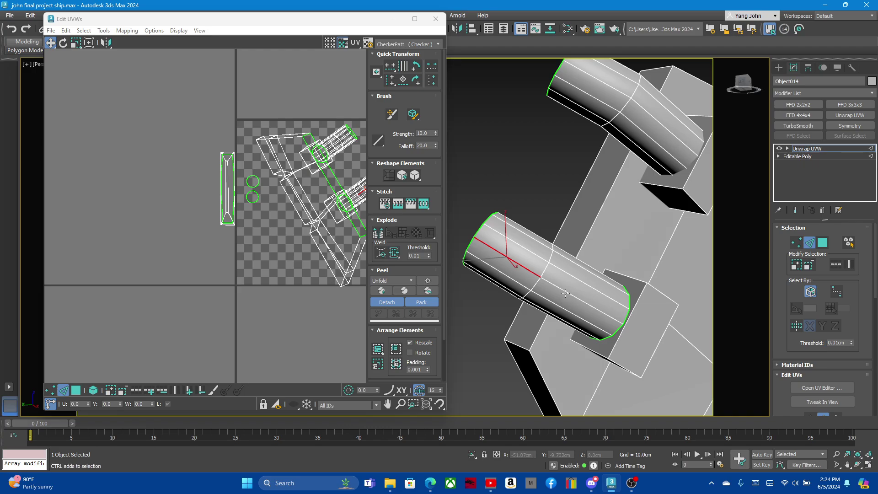
mouse_move(565, 293)
middle_mouse_down("alt")
mouse_move(554, 317)
mouse_move(580, 159)
middle_mouse_up("alt")
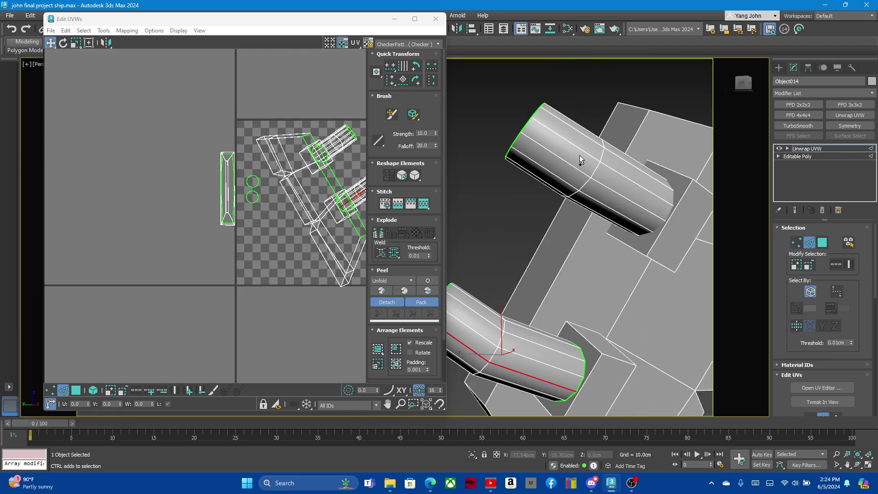
left_click(577, 149, "ctrl")
left_click(618, 171, "ctrl")
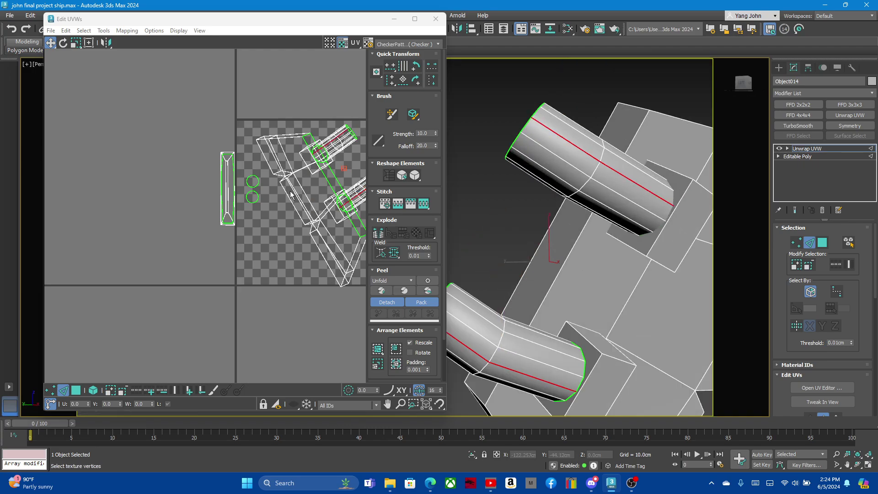
right_click(336, 149)
left_click(295, 161)
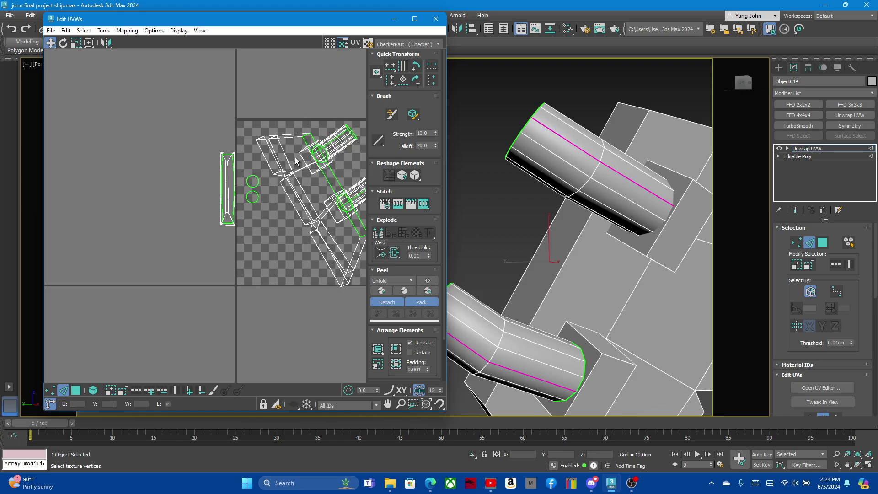
Inspect the new seams and select the upper cylinder in Polygon mode
mouse_move(550, 189)
middle_mouse_down("alt")
mouse_move(591, 204)
mouse_move(616, 154)
mouse_move(649, 192)
mouse_move(584, 217)
mouse_move(565, 238)
middle_mouse_up("alt")
middle_click_drag(566, 248, 597, 224, "alt")
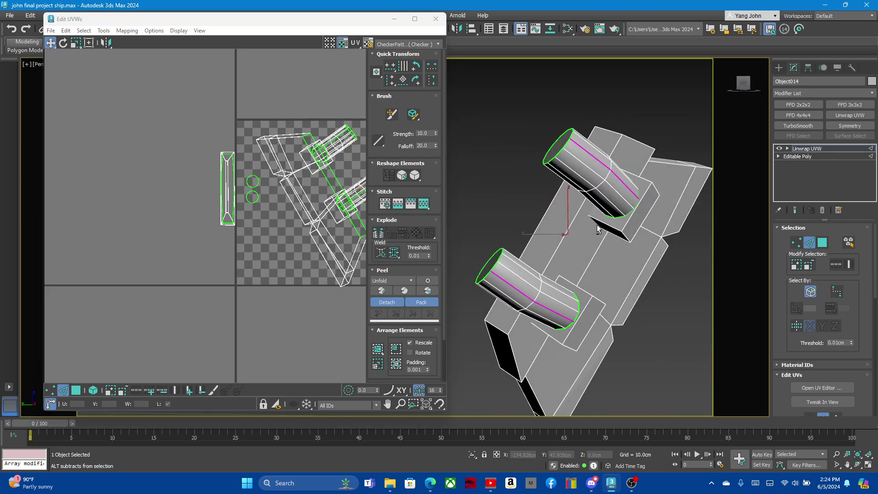
left_click(823, 243)
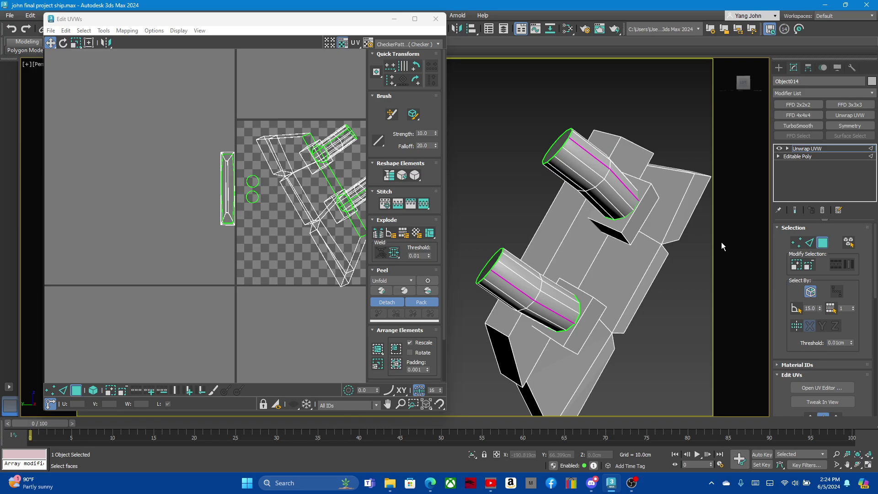
left_click(585, 167)
Select both cylinders and move their UV islands left off the checker
left_click_drag(343, 142, 138, 127)
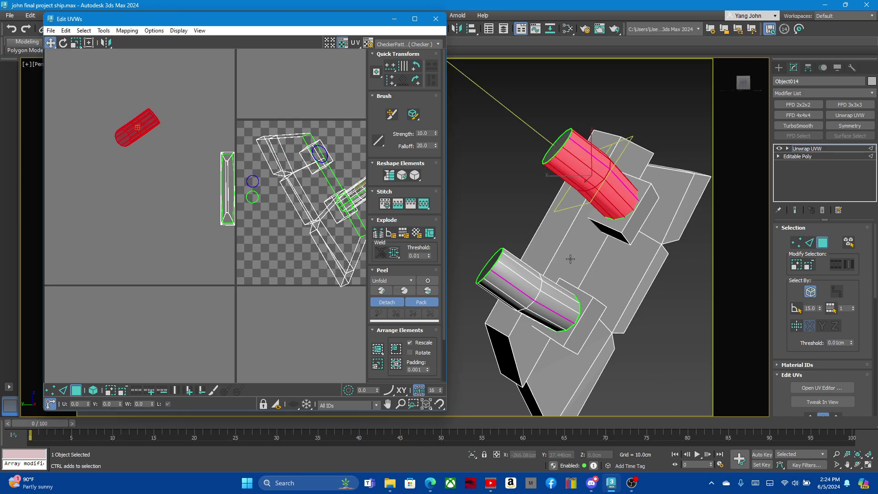
key("ctrl+z")
left_click(508, 281, "ctrl")
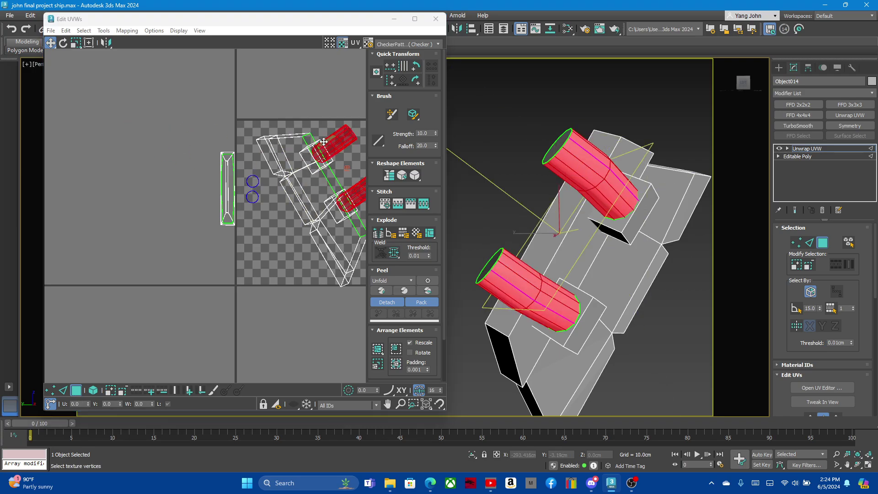
mouse_move(324, 142)
left_mouse_down()
mouse_move(127, 133)
mouse_move(114, 164)
left_mouse_up()
Relax both cylinder UV islands with 50 iterations
left_click(64, 44)
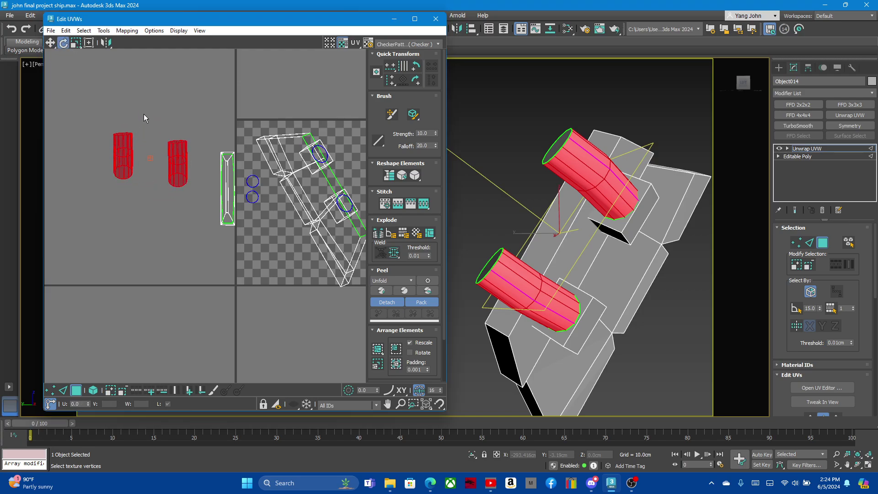
left_click(415, 176)
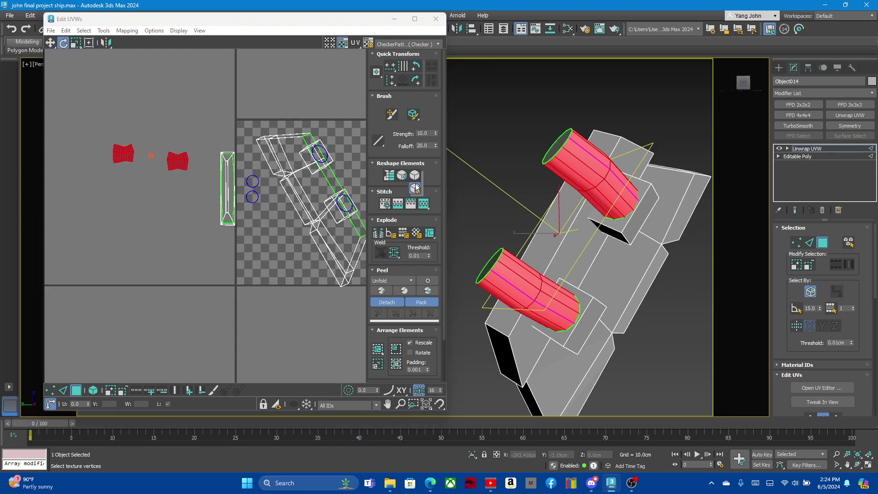
left_click(415, 176)
double_click(122, 101)
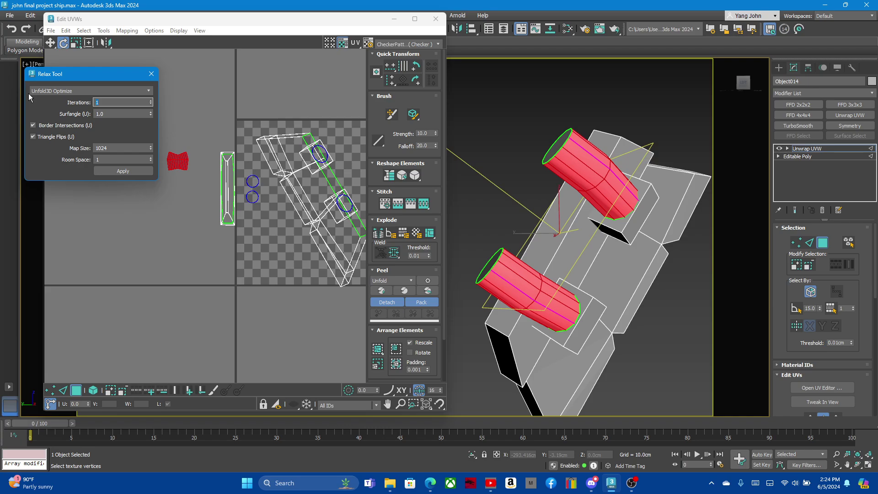
type("50")
left_click(123, 171)
left_click(151, 77)
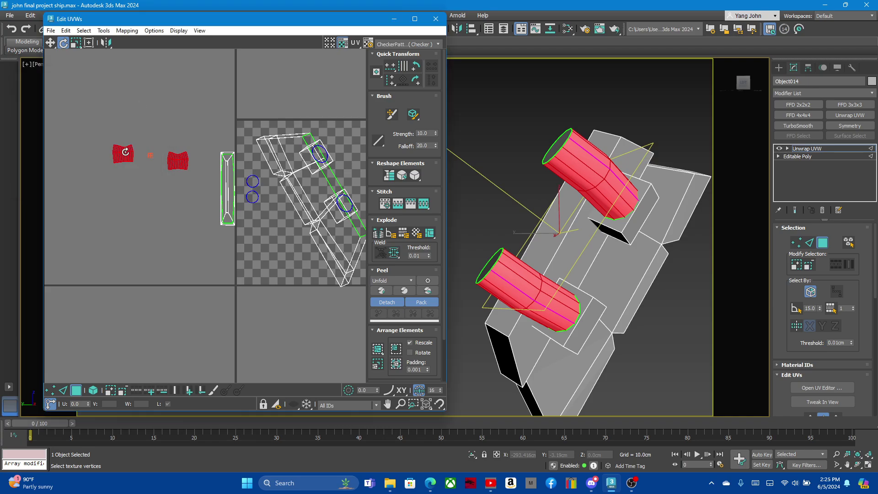
Rotate the cylinder islands further and shift the left strip to the right
scroll(117, 151, "up", 5)
left_click_drag(163, 159, 94, 112)
left_click(51, 42)
left_click(114, 111)
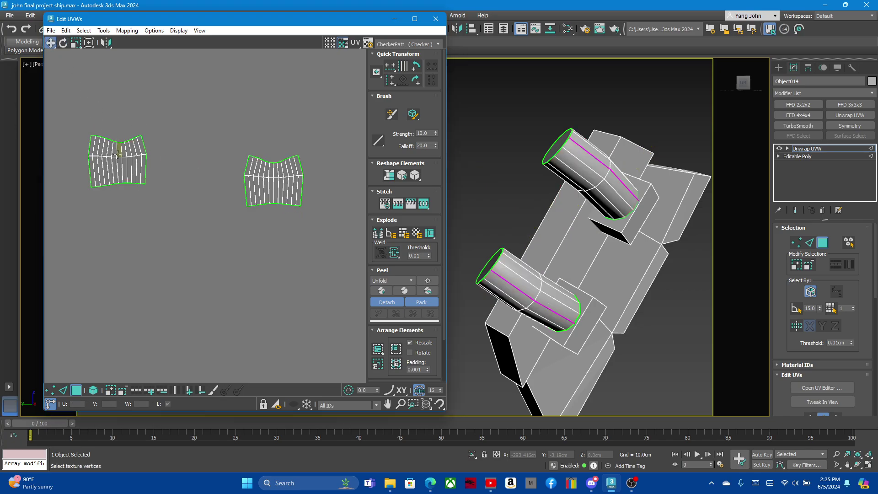
left_click(116, 162)
left_click_drag(116, 165, 179, 181)
left_click(180, 216)
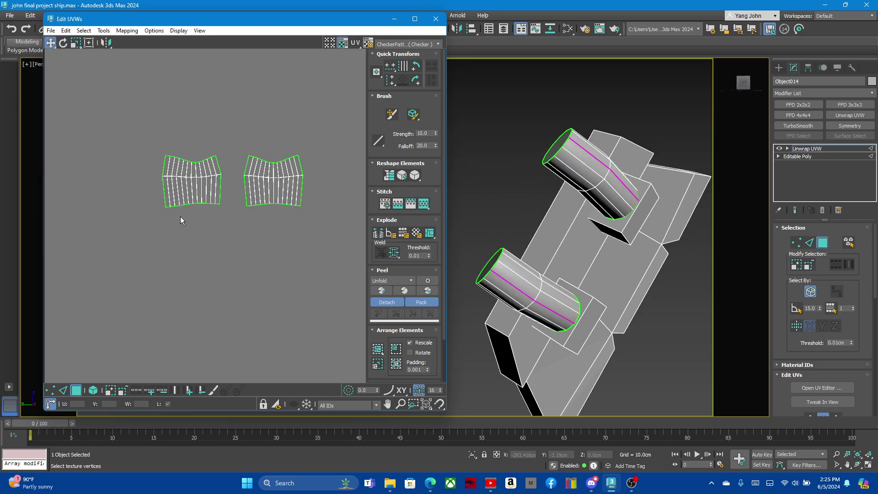
Move the two round cap islands to the right beside the cylinder strips
scroll(210, 198, "down", 3)
scroll(225, 172, "down", 2)
left_click_drag(260, 174, 155, 130)
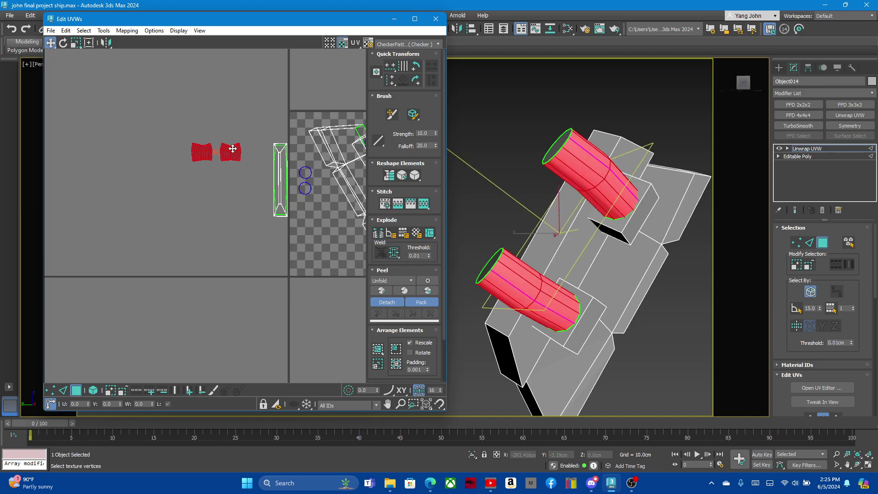
mouse_move(231, 154)
left_mouse_down()
mouse_move(249, 155)
mouse_move(314, 201)
mouse_move(218, 180)
left_mouse_up()
left_click(253, 201)
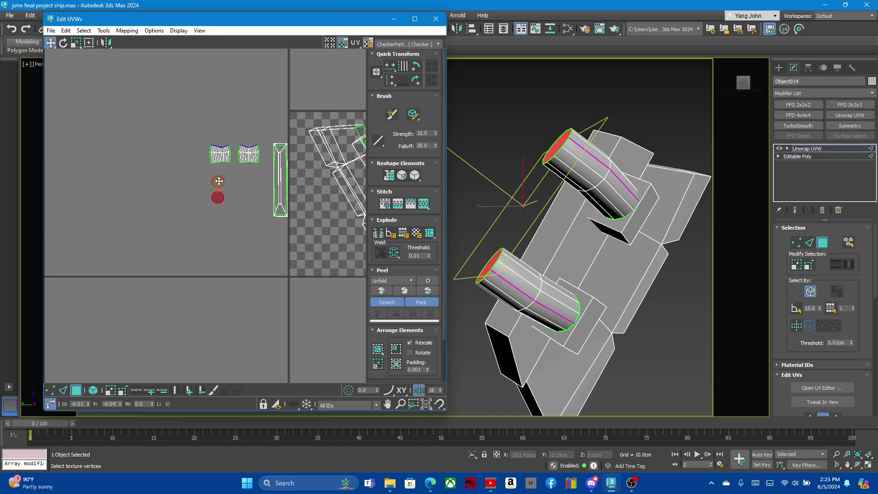
Deselect the cap islands and select the hull strip and cylinder-base faces
left_click(241, 206)
left_click(561, 239)
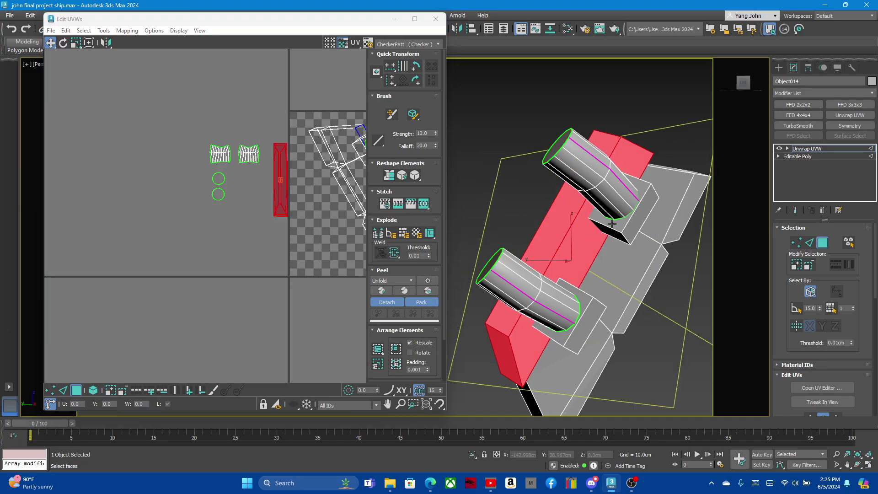
scroll(604, 234, "up", 2)
scroll(568, 337, "up", 3)
scroll(568, 337, "up", 2)
left_click(561, 340)
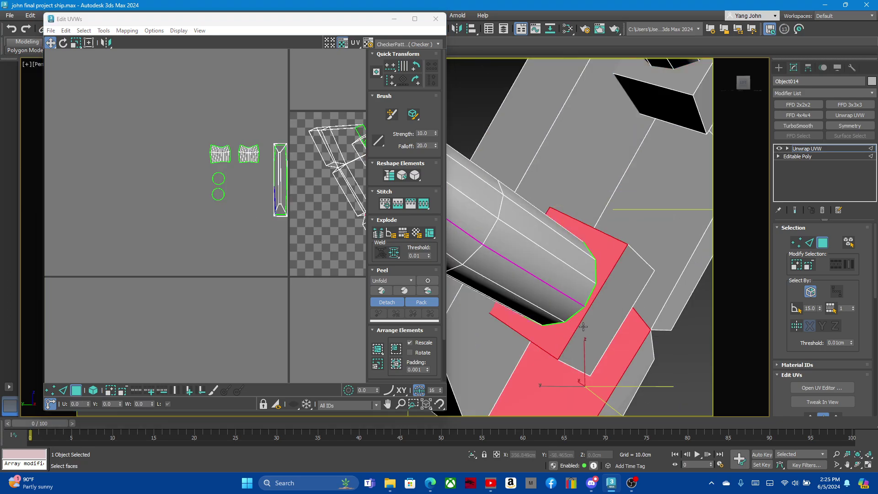
left_click(583, 327)
In Edge mode with wireframe, select the outline edges of the first box
left_click(809, 243)
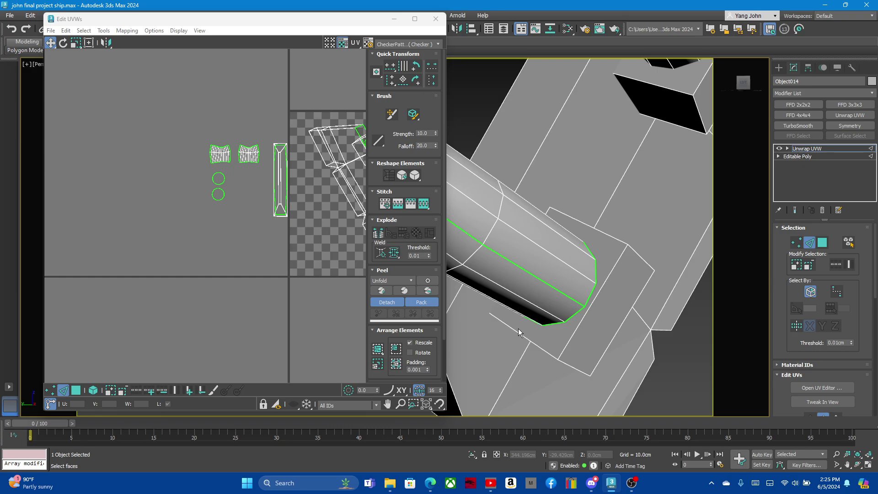
left_click(519, 331)
key("F3")
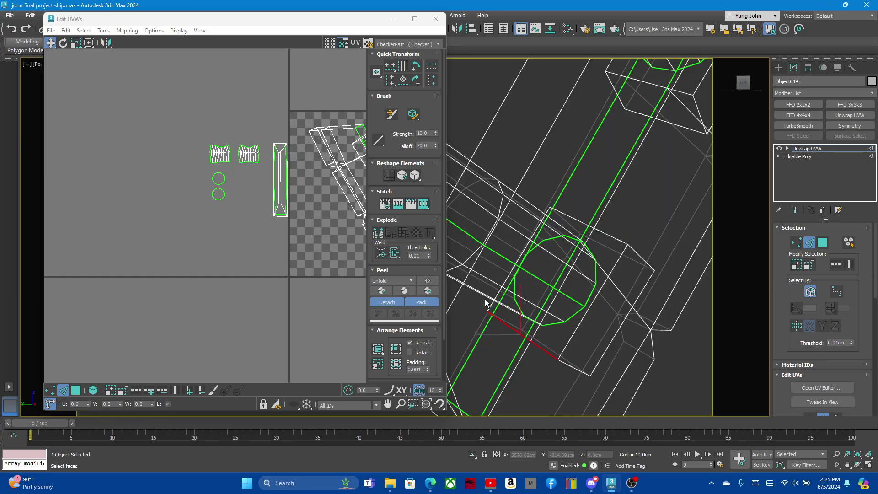
left_click(509, 277, "ctrl")
left_click(608, 274, "ctrl")
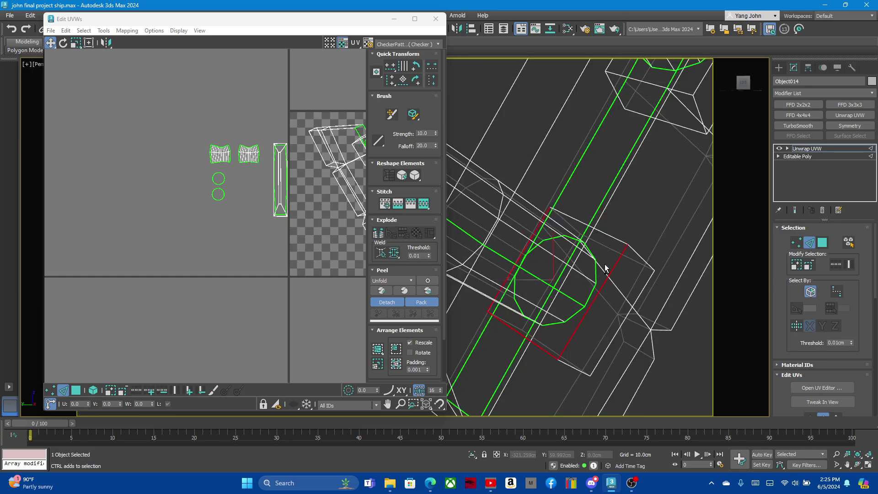
left_click(601, 231, "ctrl")
mouse_move(507, 270)
middle_mouse_down("alt")
mouse_move(569, 282)
mouse_move(556, 284)
middle_mouse_up("alt")
key("z")
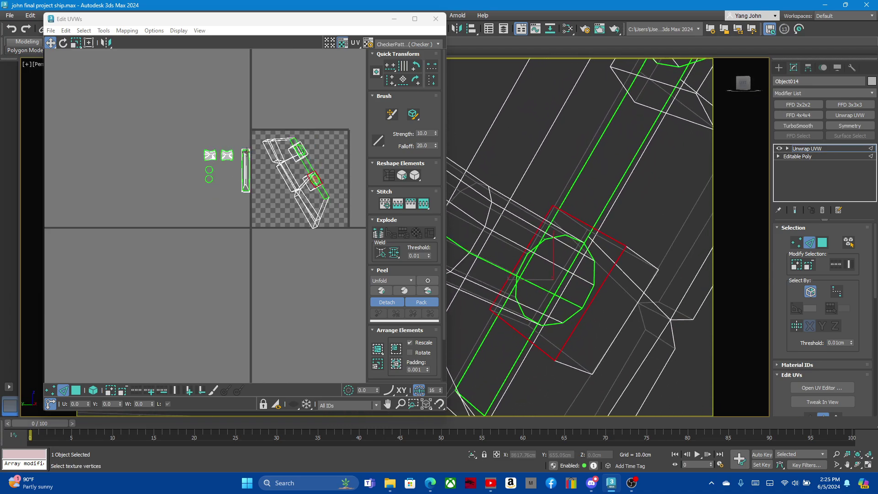
key("z")
scroll(634, 106, "up", 5)
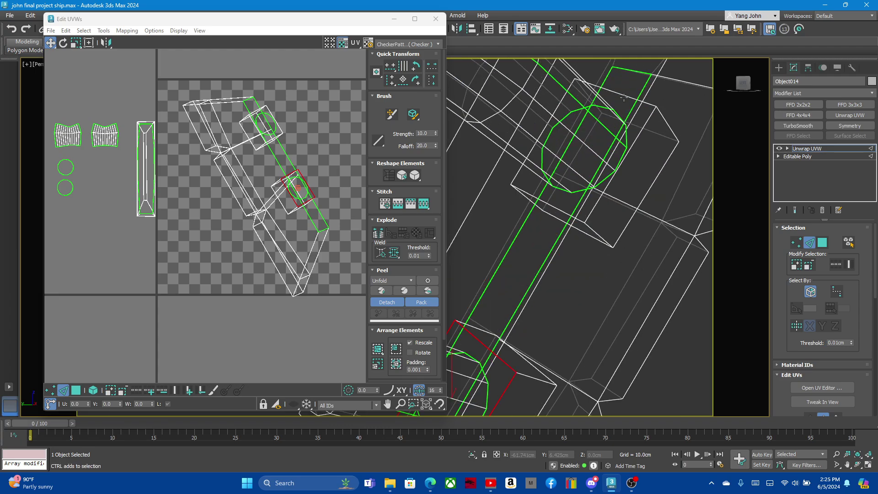
left_click(643, 127, "ctrl")
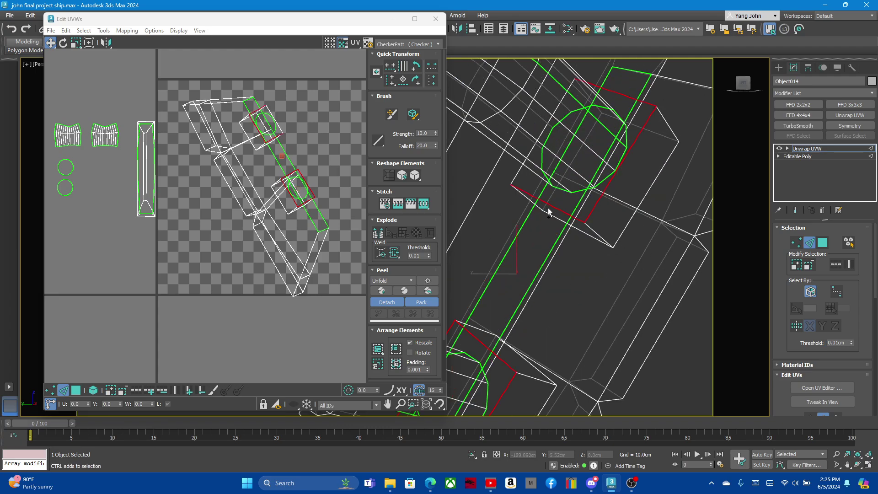
scroll(641, 160, "down", 2)
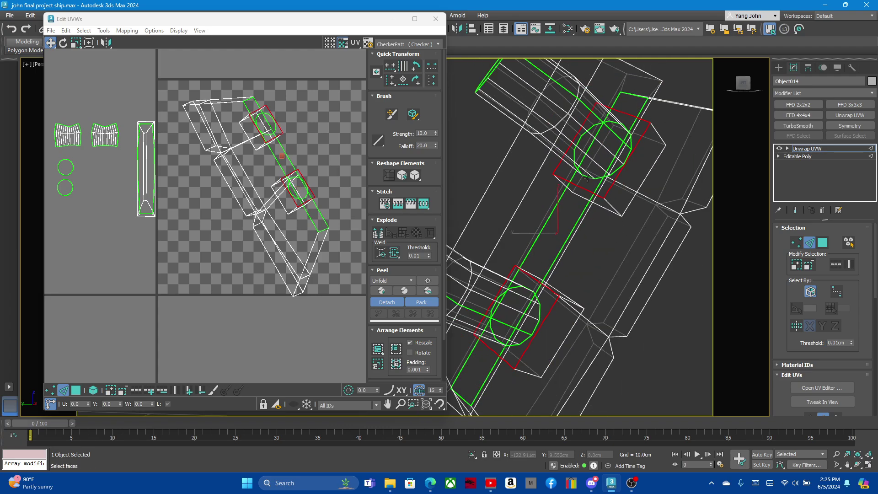
Select the outline edges of the upper box
left_click(613, 206)
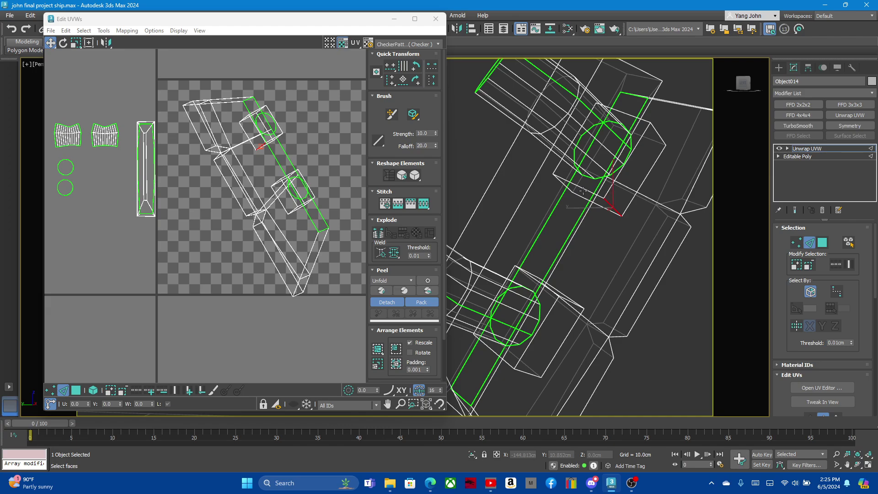
left_click(614, 182, "ctrl")
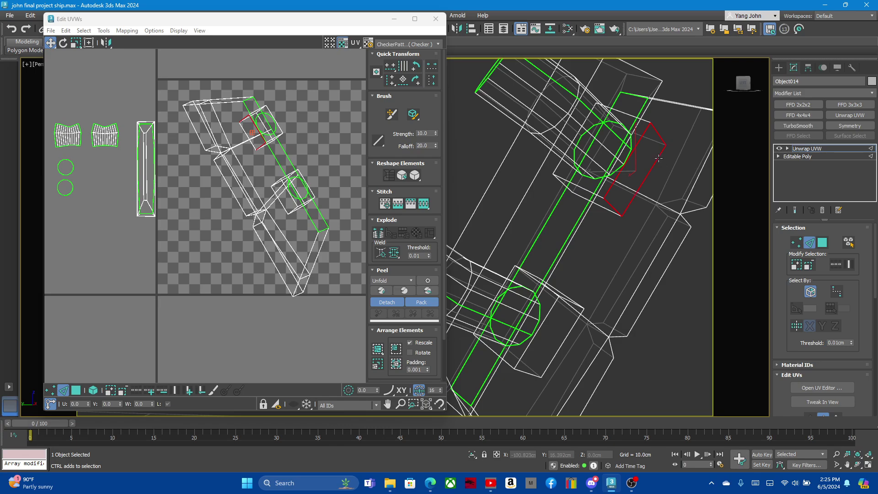
left_click(632, 164, "ctrl")
mouse_move(598, 167)
middle_mouse_down("alt")
mouse_move(638, 97)
mouse_move(588, 166)
mouse_move(562, 178)
mouse_move(683, 149)
mouse_move(640, 182)
mouse_move(682, 160)
mouse_move(602, 193)
middle_mouse_up("alt")
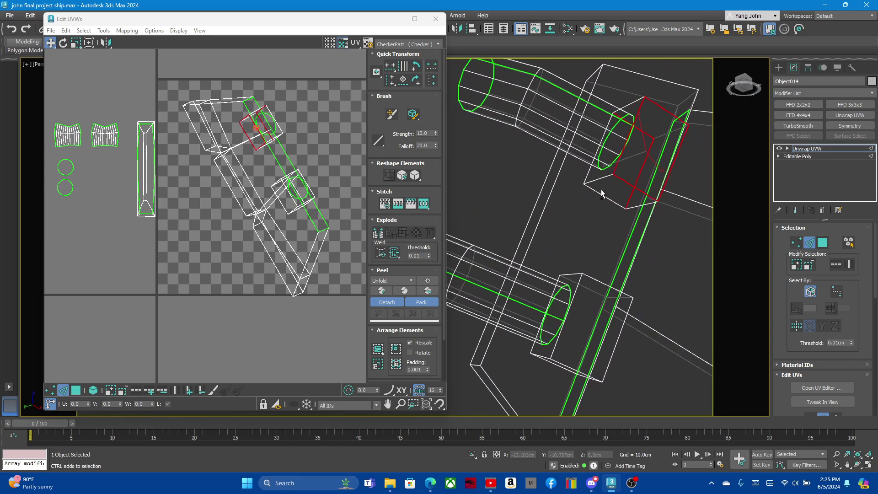
Add the lower box's outline edges and orbit to check the full selection
mouse_move(591, 268)
middle_mouse_down("alt")
mouse_move(586, 298)
mouse_move(632, 323)
middle_mouse_up("alt")
left_click(577, 321, "ctrl")
left_click(619, 321, "ctrl")
left_click(556, 281, "ctrl")
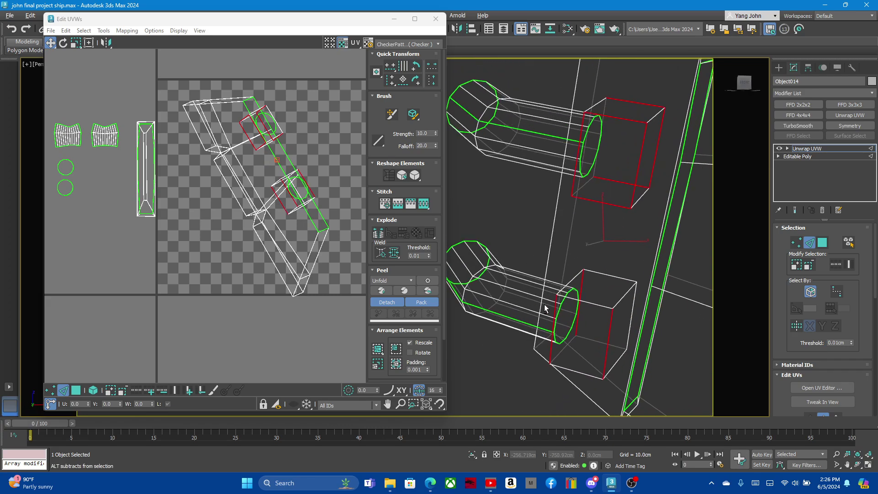
left_click(638, 319, "ctrl")
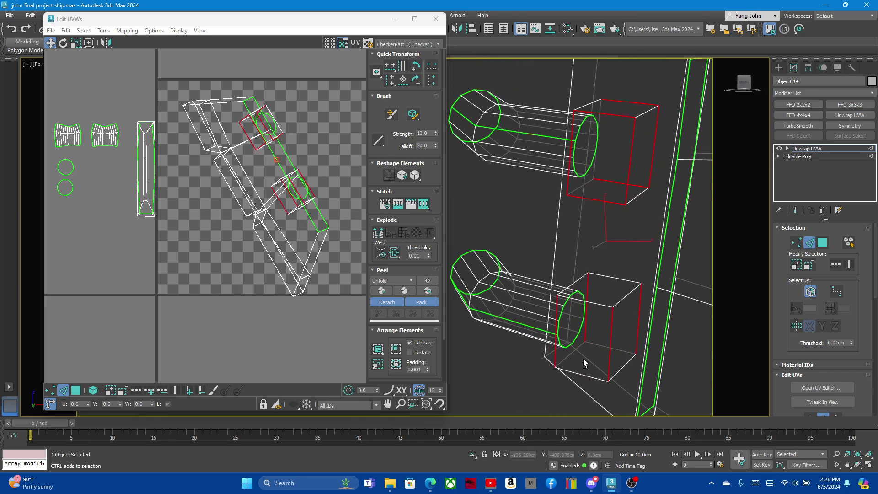
left_click(580, 373, "ctrl")
mouse_move(608, 301)
middle_mouse_down("alt")
mouse_move(593, 306)
mouse_move(632, 344)
mouse_move(625, 380)
middle_mouse_up("alt")
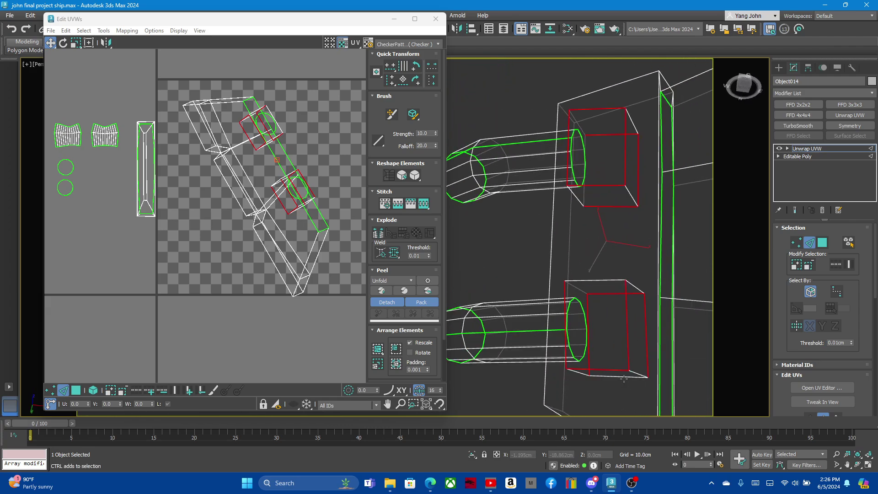
mouse_move(560, 309)
middle_mouse_down("alt")
mouse_move(644, 343)
mouse_move(636, 357)
middle_mouse_up("alt")
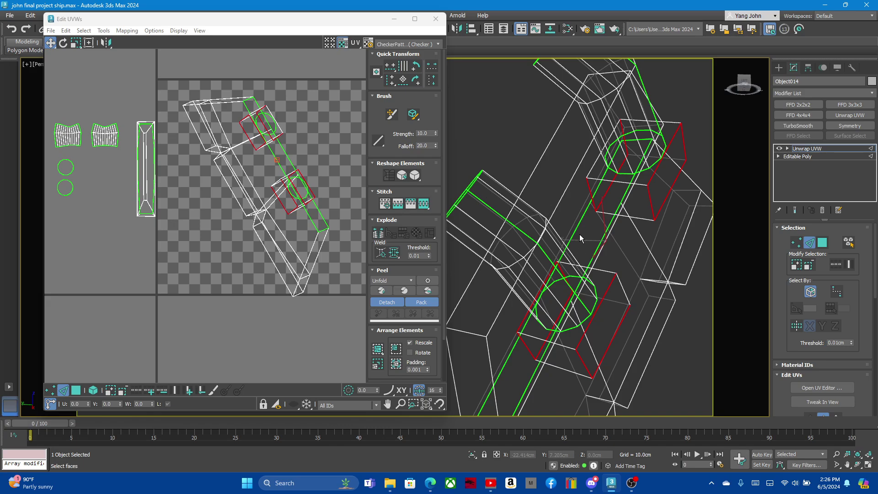
mouse_move(624, 278)
middle_mouse_down("alt")
mouse_move(579, 310)
mouse_move(632, 261)
mouse_move(569, 310)
mouse_move(613, 281)
mouse_move(503, 262)
middle_mouse_up("alt")
Break the UVs along the selected box edges
right_click(258, 151)
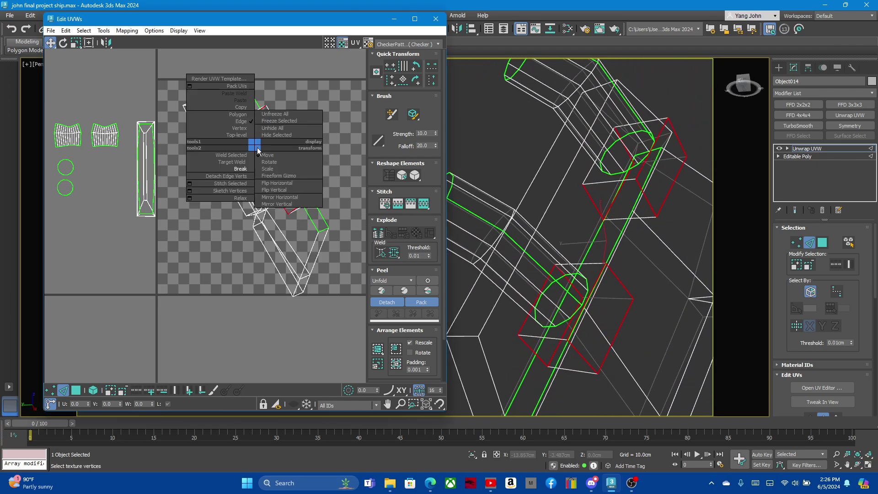
left_click(284, 128)
scroll(312, 166, "down", 2)
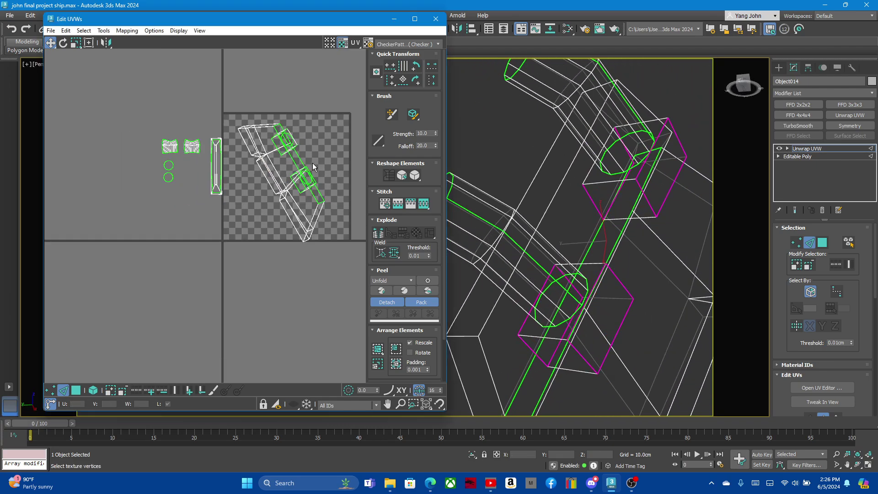
Select both boxes' polygons and move their UV shells below the other islands
left_click(64, 44)
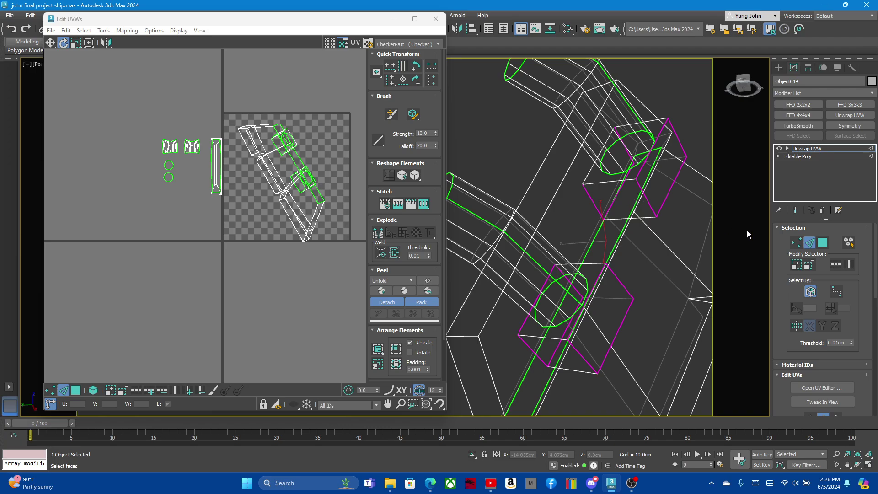
left_click(826, 245)
left_click(622, 204)
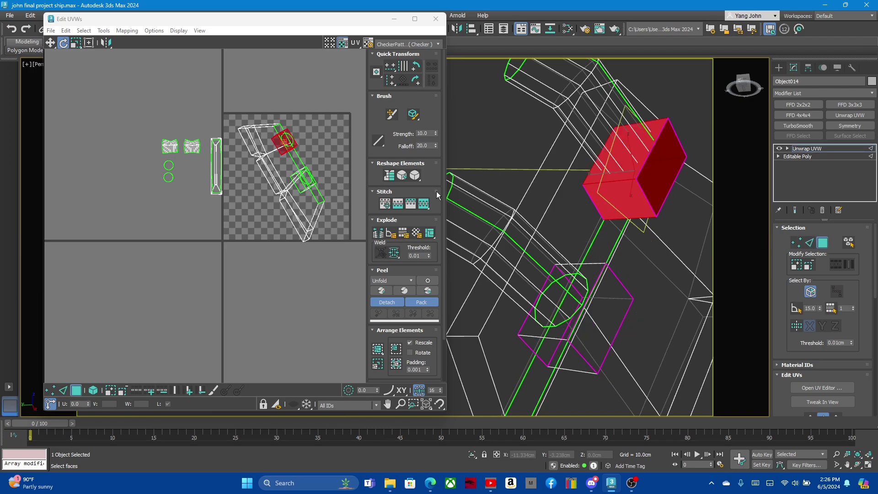
left_click(576, 316, "ctrl")
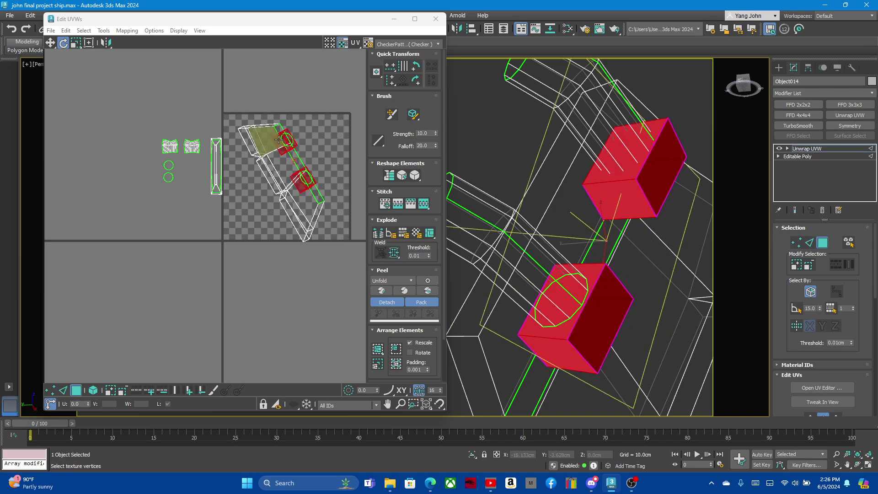
left_click_drag(276, 139, 272, 163)
right_click(272, 164)
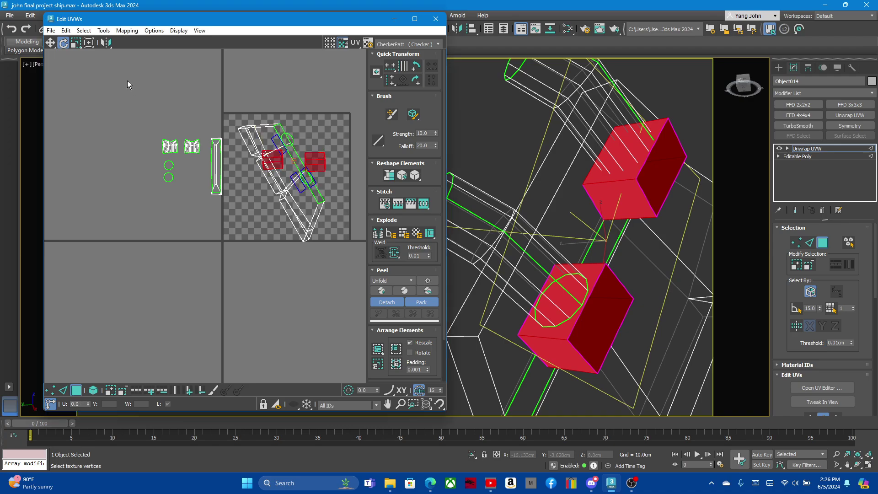
left_click(51, 42)
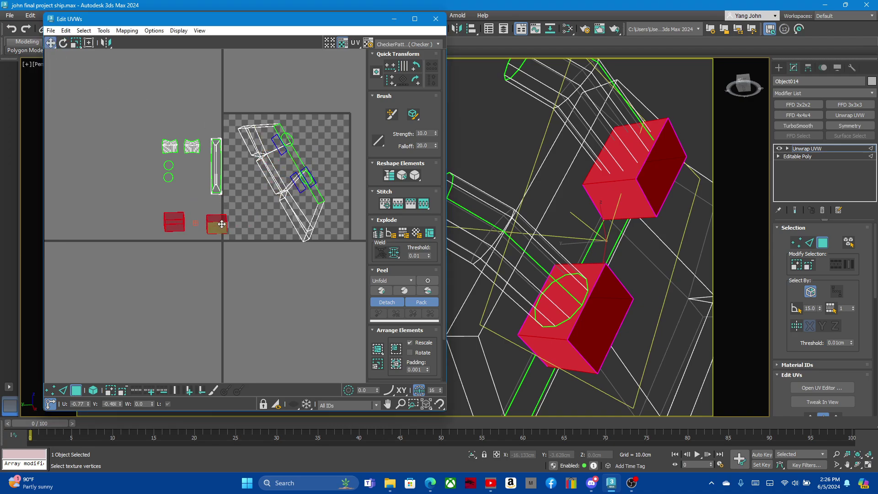
left_click_drag(320, 162, 210, 220)
scroll(140, 206, "up", 5)
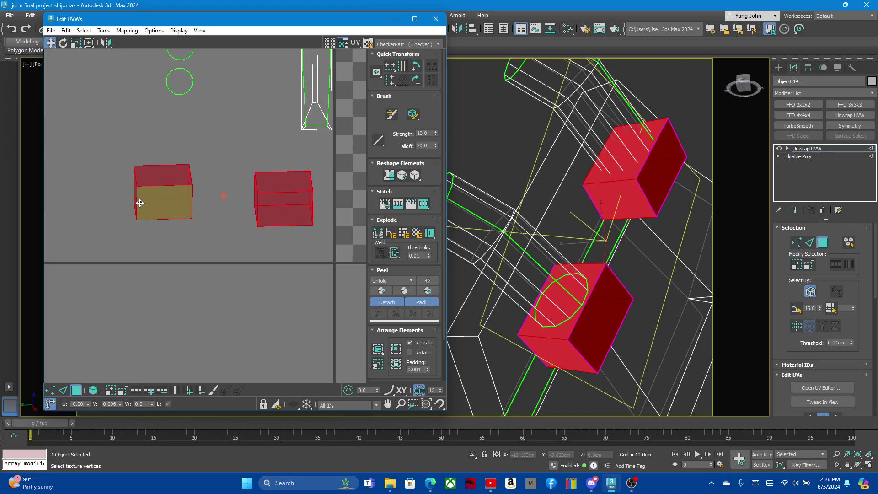
left_click_drag(141, 206, 153, 178)
left_click(64, 42)
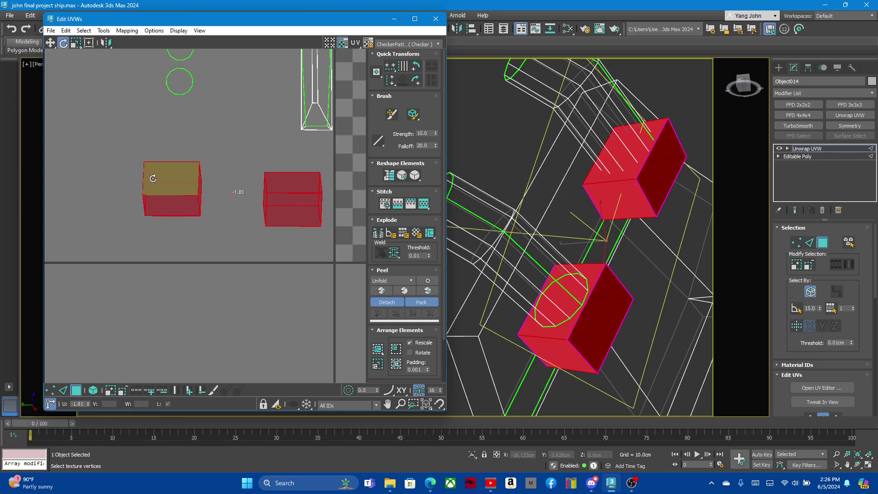
left_click(135, 257)
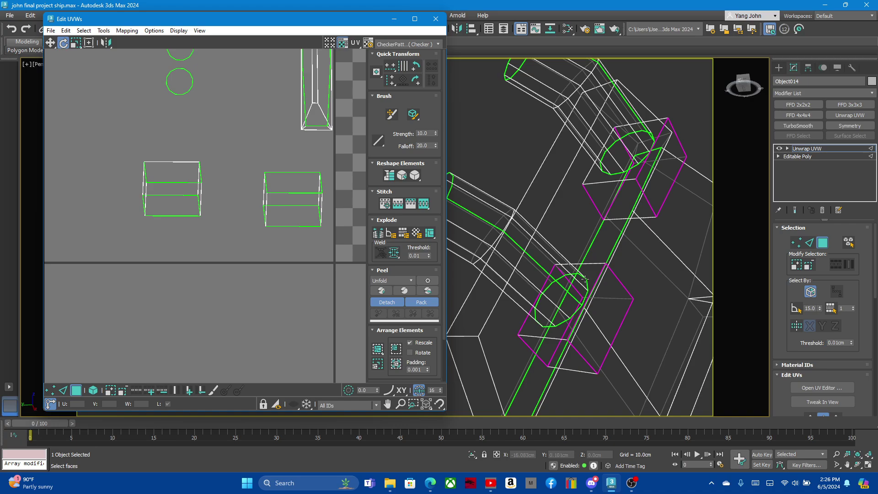
Turn on solid opaque shading (Alt+X) and reselect both boxes' faces
left_click(823, 243)
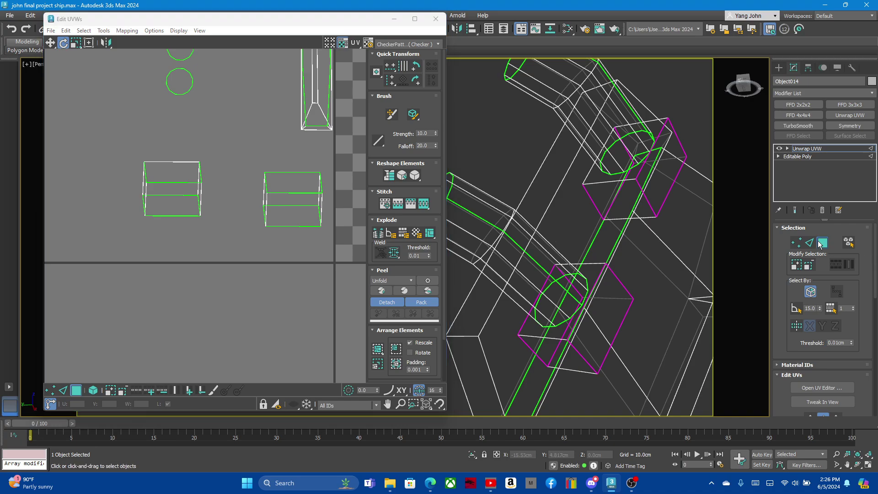
key("alt+x")
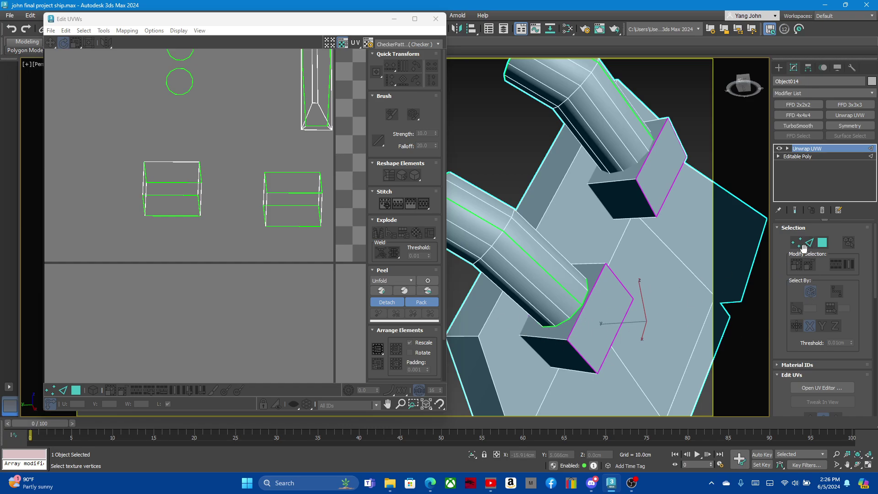
left_click(822, 242)
left_click(285, 221)
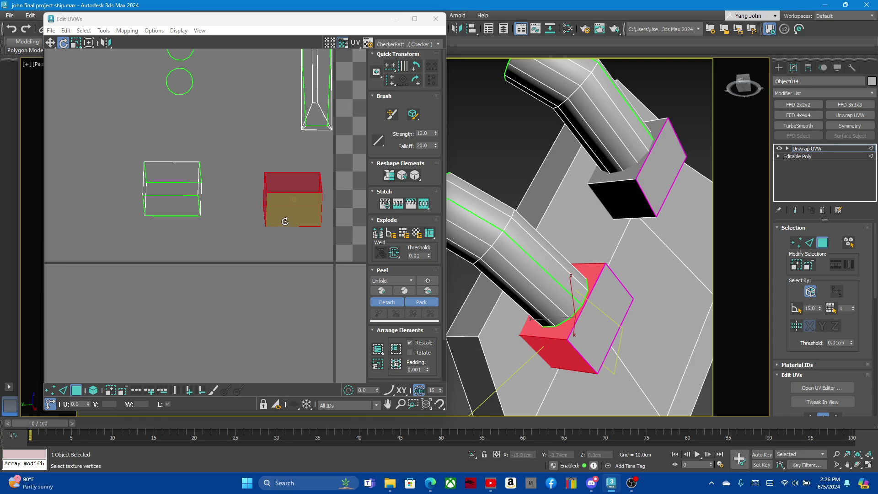
left_click(617, 190, "ctrl")
Rotate both box UV islands upright and shift them slightly up-left
mouse_move(286, 191)
left_mouse_down()
mouse_move(294, 197)
mouse_move(213, 137)
left_mouse_up()
left_click(50, 43)
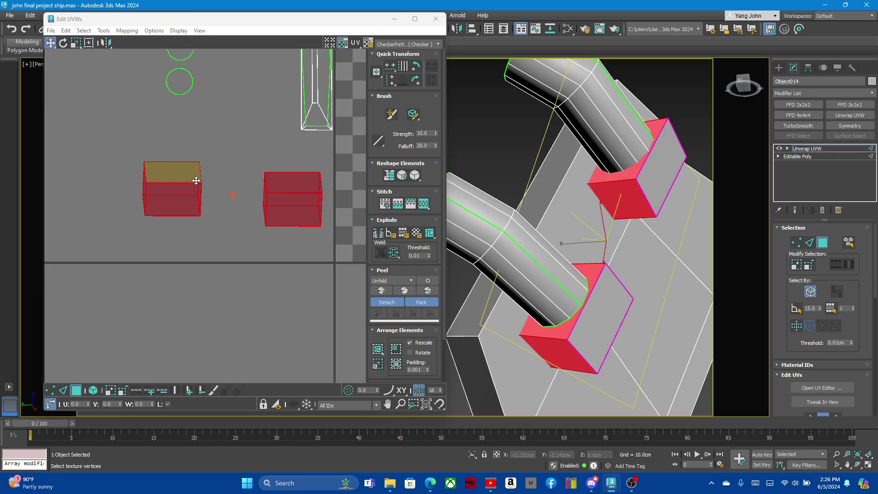
left_click_drag(195, 180, 193, 176)
left_click(596, 325)
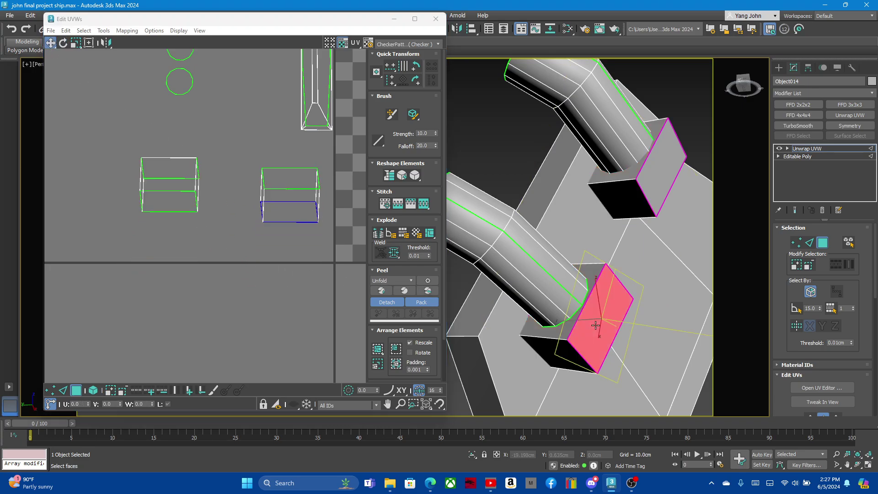
scroll(205, 198, "down", 3)
scroll(251, 193, "up", 4)
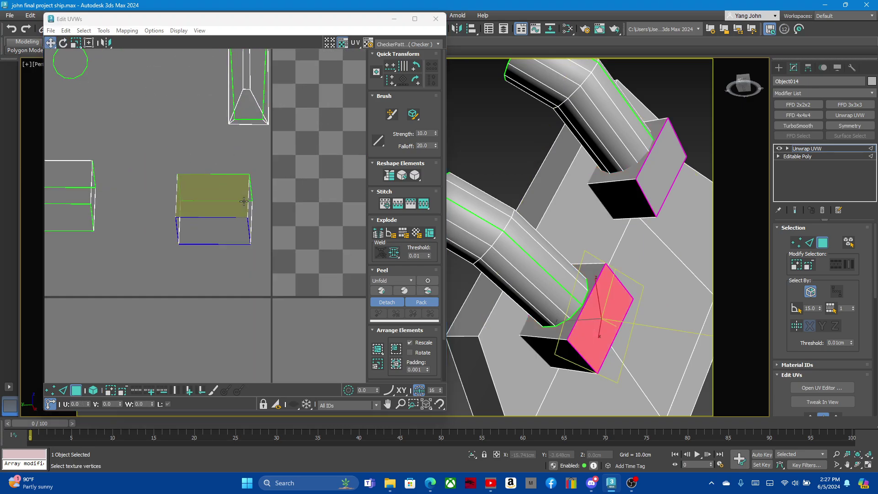
left_click(810, 242)
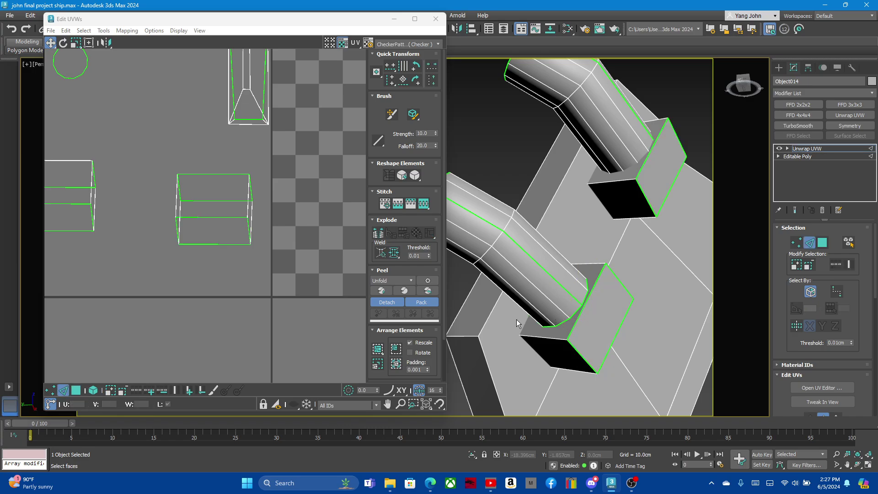
Select the box's top edge, frame it with Z, and show the viewport in wireframe
left_click(571, 330)
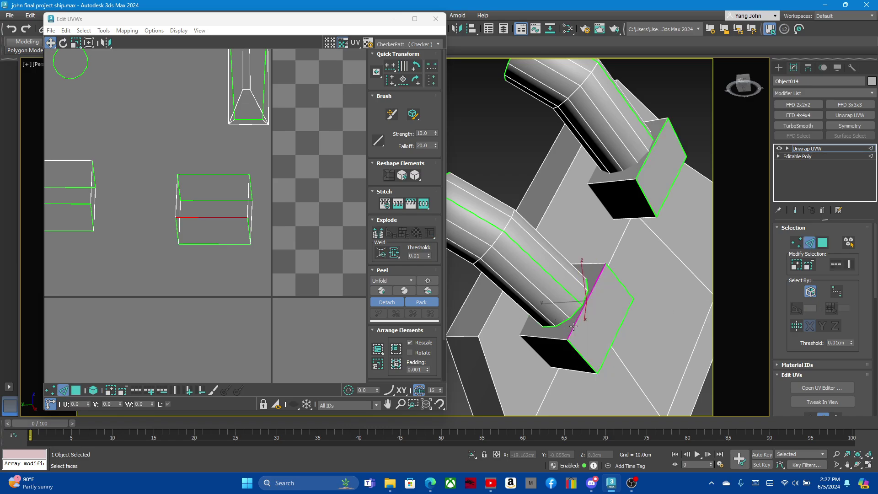
left_click(408, 201)
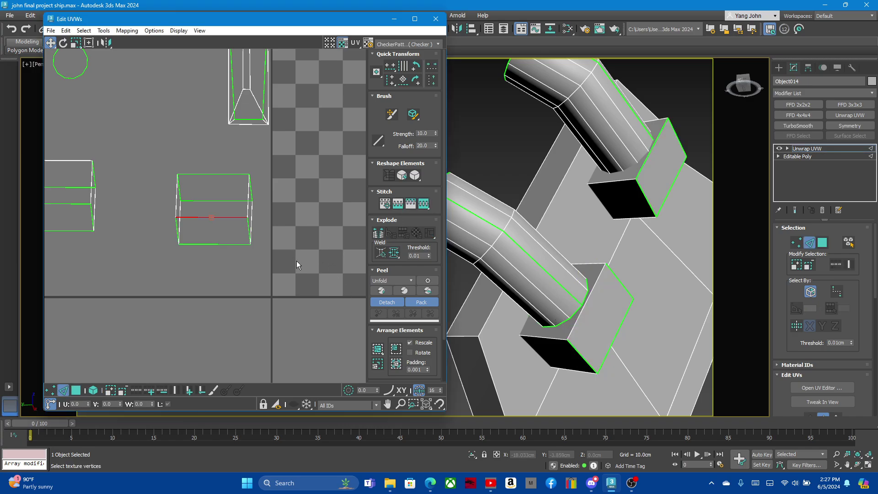
scroll(241, 256, "down", 3)
scroll(238, 243, "down", 2)
scroll(237, 242, "up", 4)
scroll(214, 242, "up", 2)
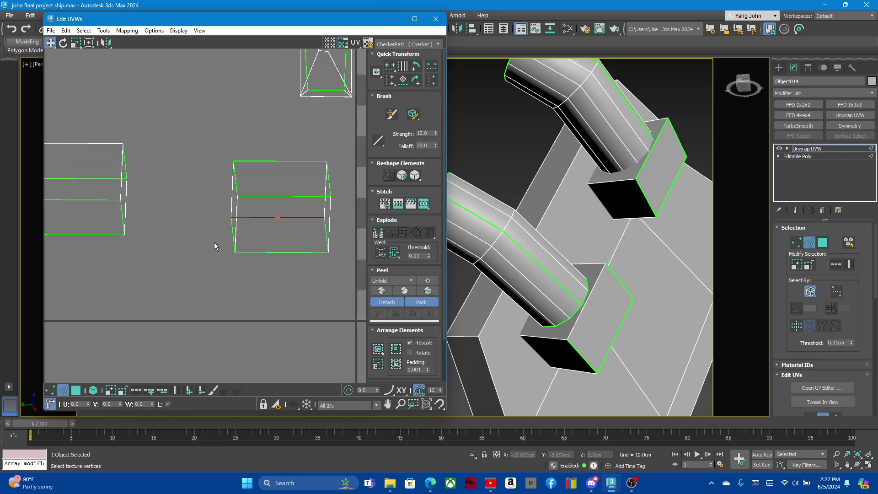
scroll(215, 242, "down", 2)
left_click(509, 318)
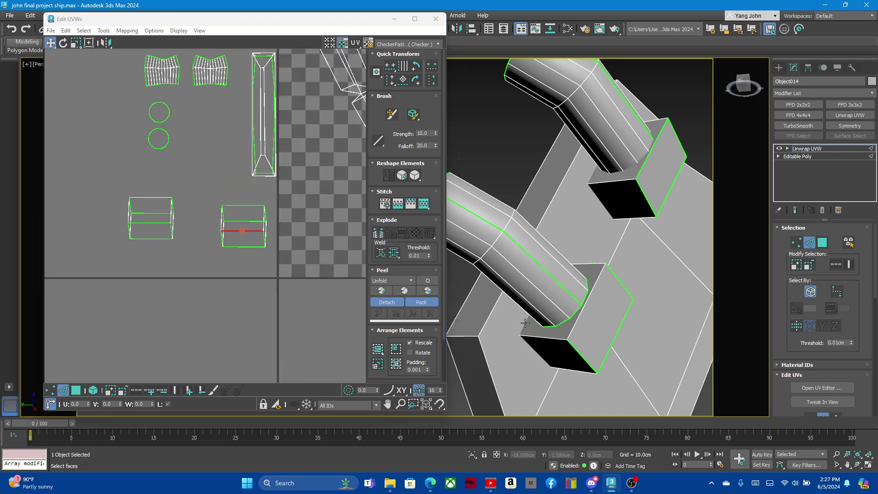
key("z")
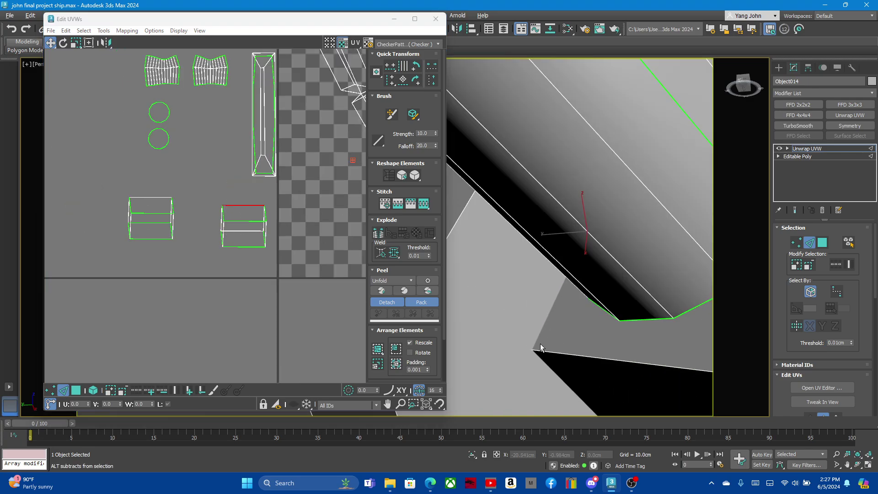
middle_click_drag(540, 344, 558, 339, "alt")
key("F3")
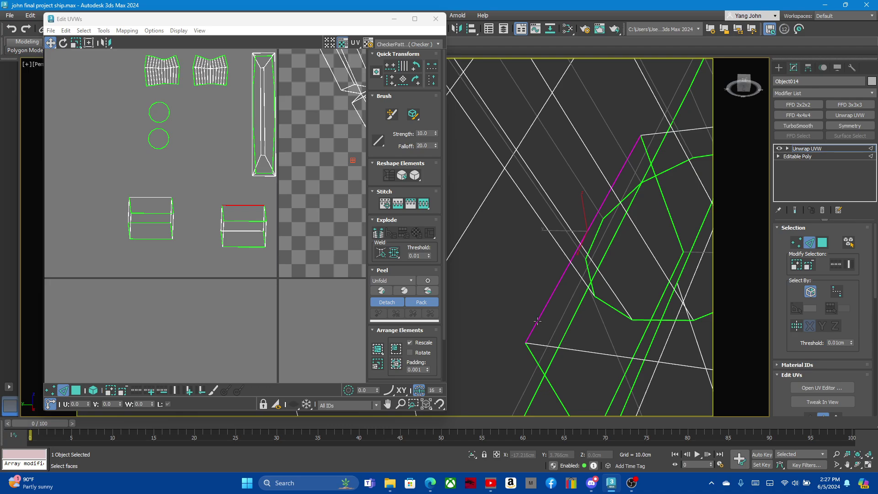
Pick both box edges in the viewport and marquee-select both box UV shells
scroll(536, 290, "down", 5)
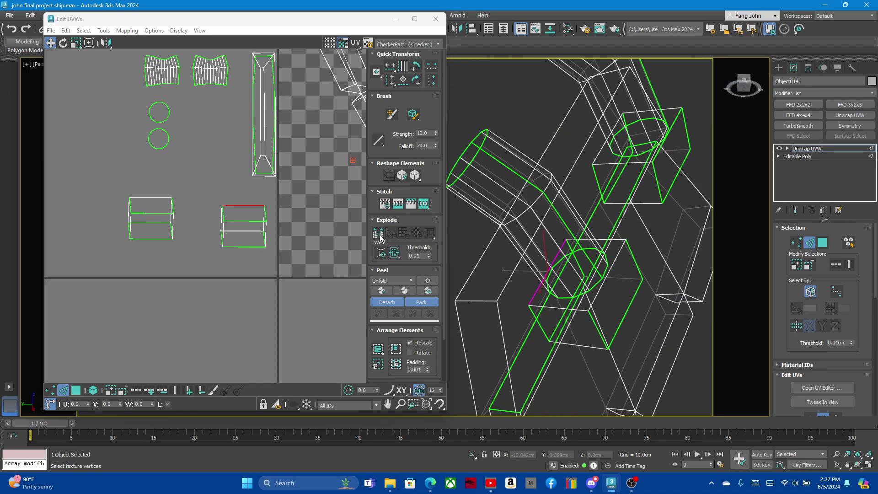
left_click(425, 207)
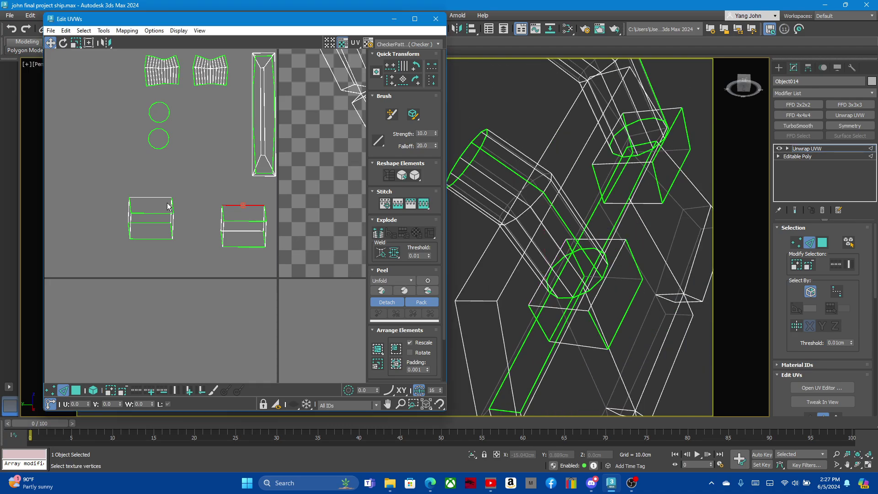
left_click(658, 152)
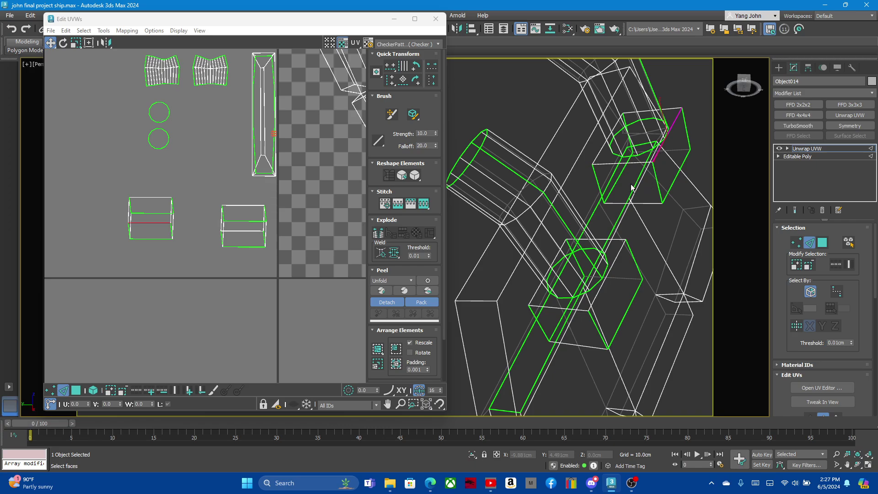
left_click(423, 206)
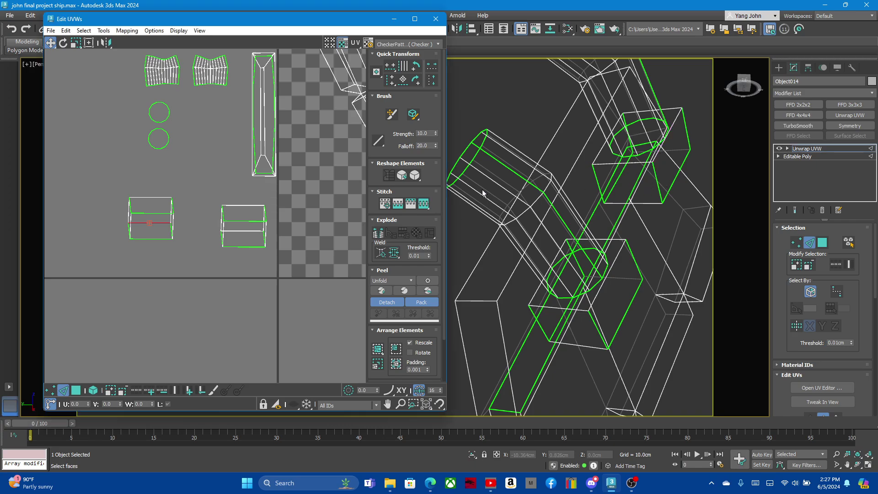
left_click(599, 154)
left_click(415, 206)
left_click_drag(104, 191, 295, 282)
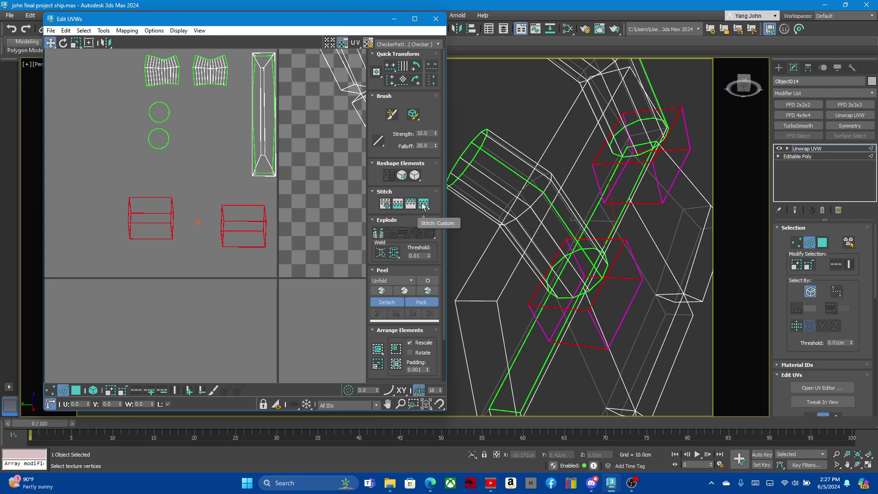
left_click(415, 176)
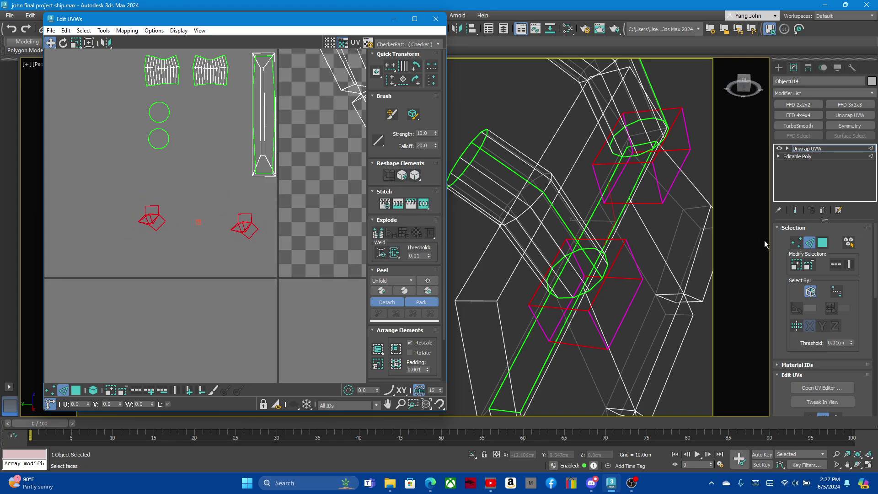
left_click(822, 243)
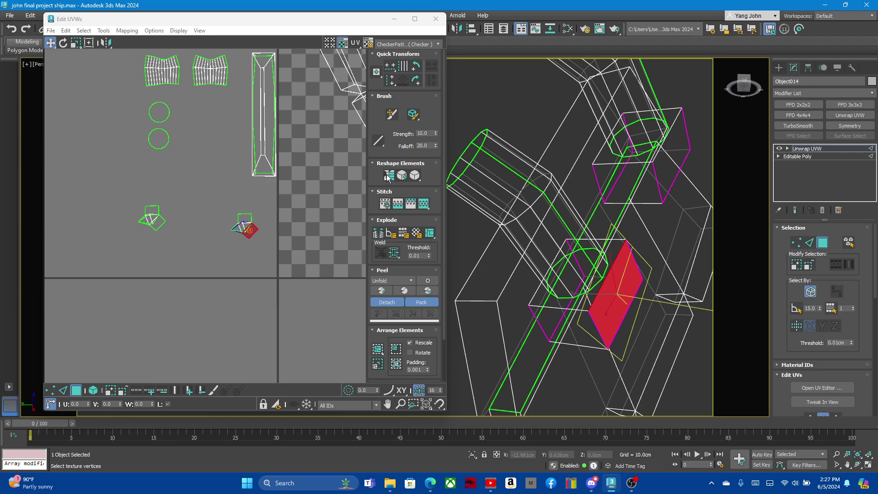
scroll(206, 226, "up", 3)
left_click(265, 259)
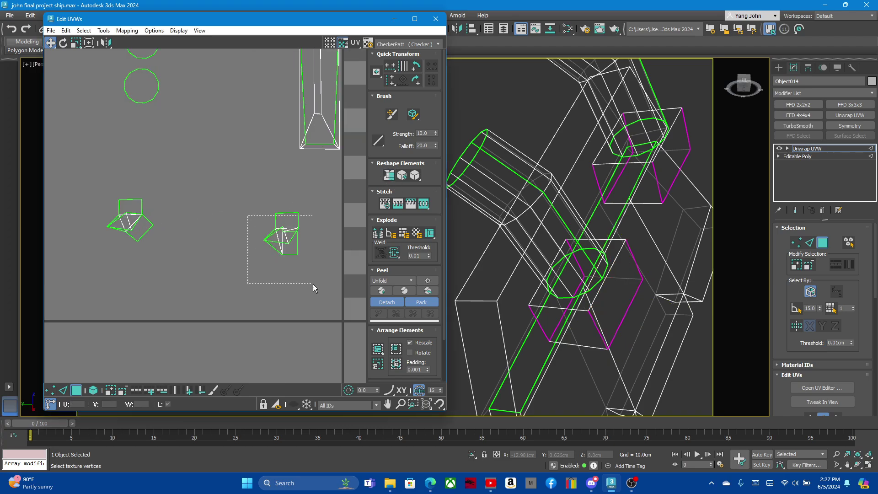
left_click_drag(313, 284, 314, 284)
left_click(390, 176)
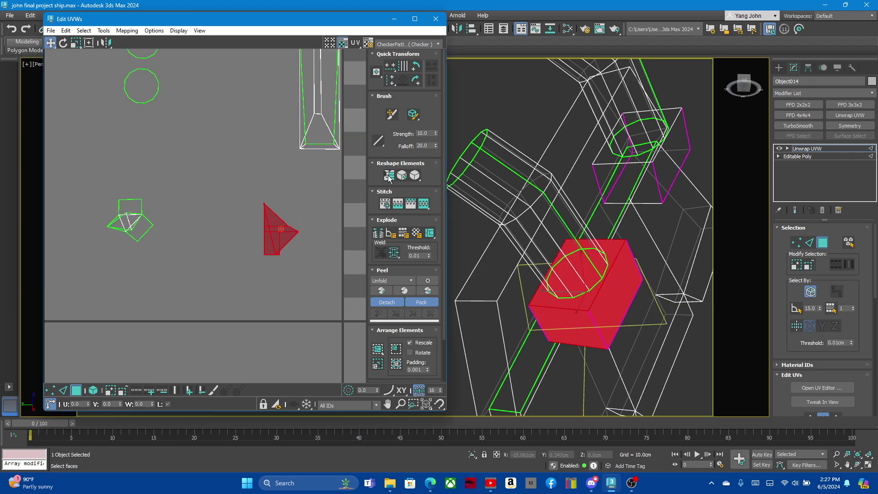
left_click(419, 178)
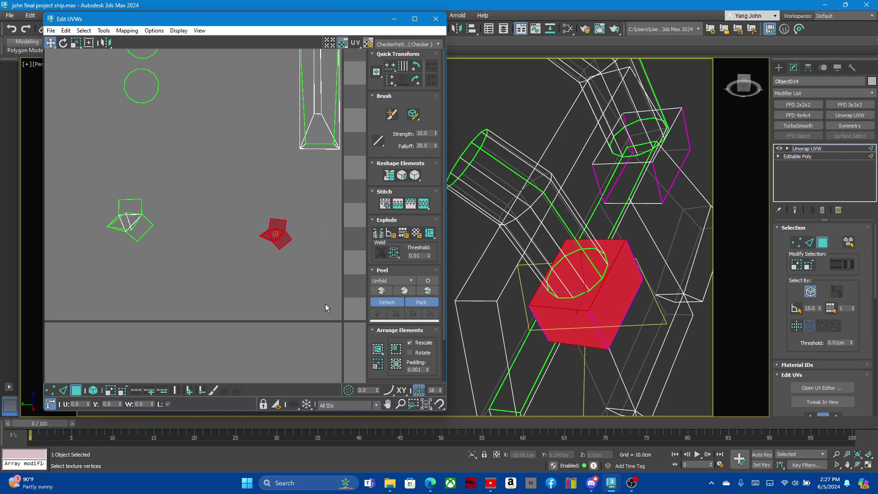
left_click(233, 292)
scroll(265, 224, "up", 3)
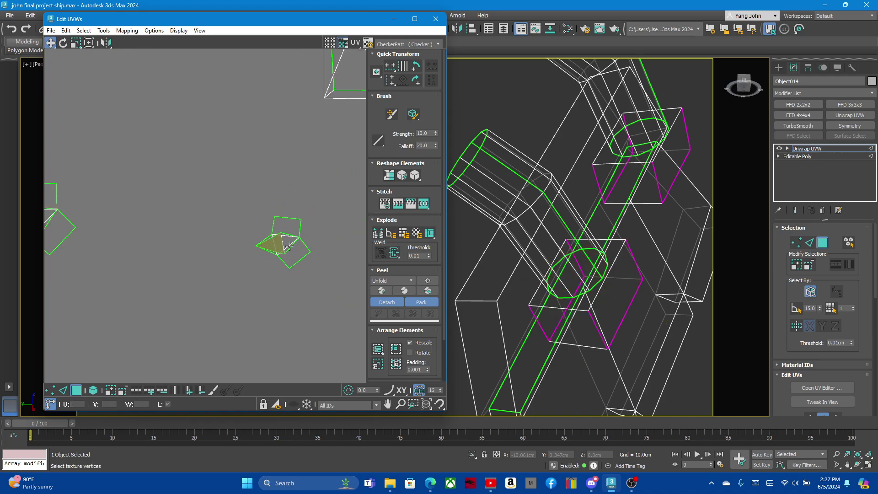
middle_click_drag(615, 306, 609, 311, "alt")
scroll(275, 238, "down", 3)
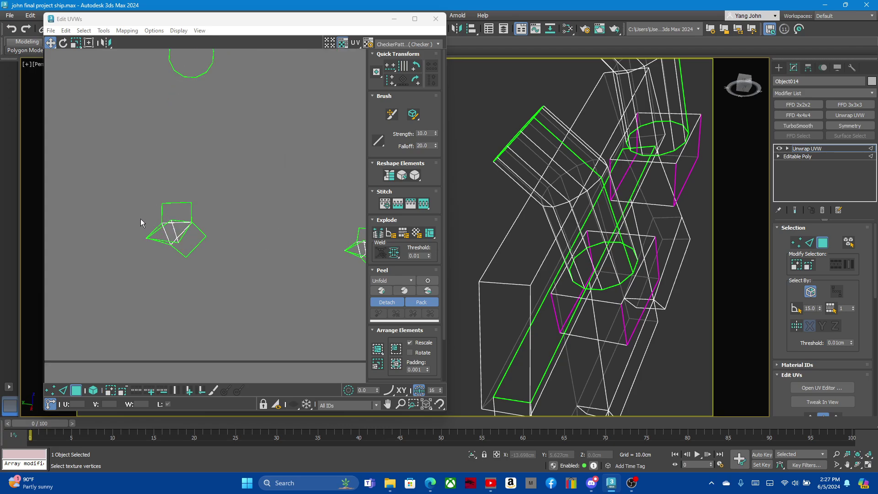
scroll(141, 218, "down", 2)
left_click_drag(282, 251, 232, 222)
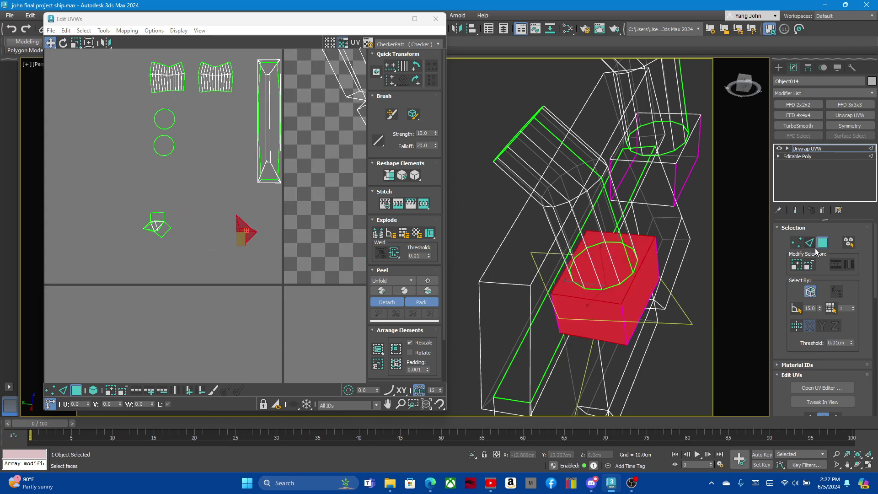
left_click(659, 253)
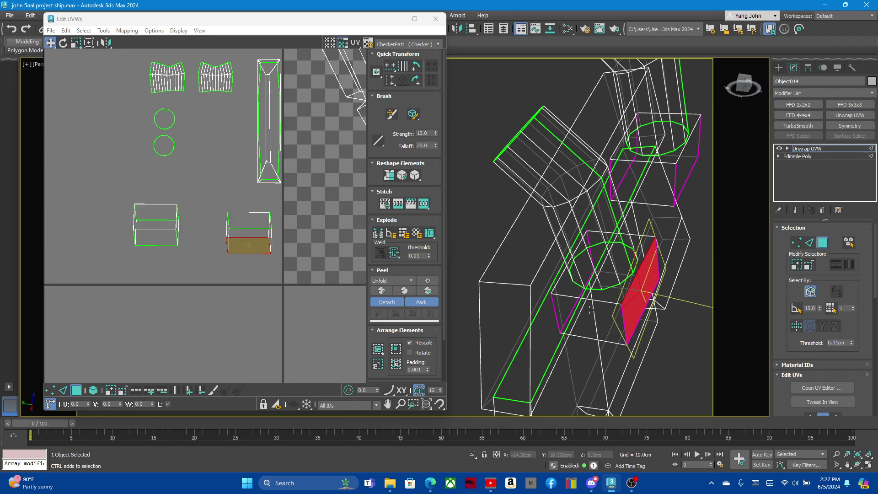
Orbit to the box underside and enter edge sub-object mode
middle_click_drag(602, 280, 645, 326, "alt")
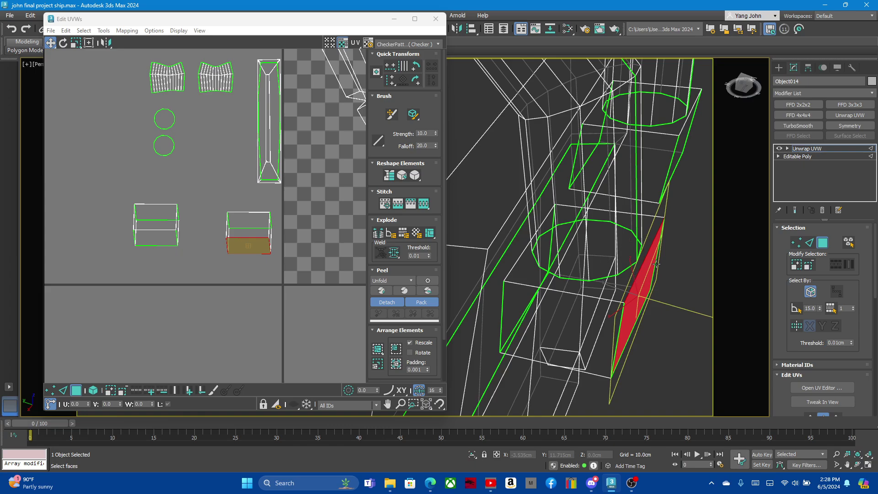
left_click(809, 243)
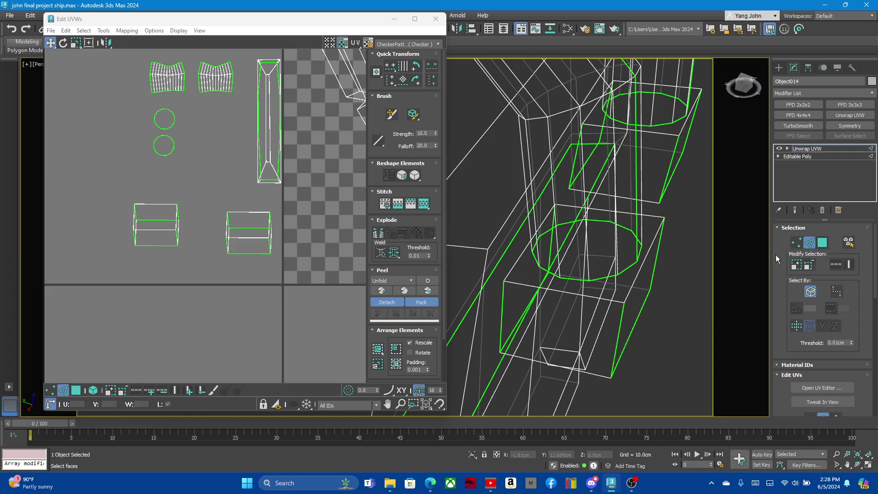
left_click(205, 238)
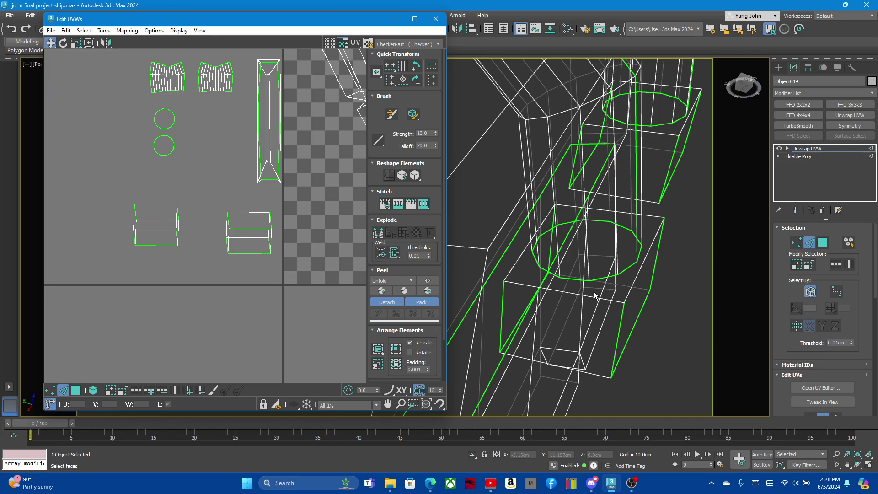
left_click(809, 247)
left_click(809, 243)
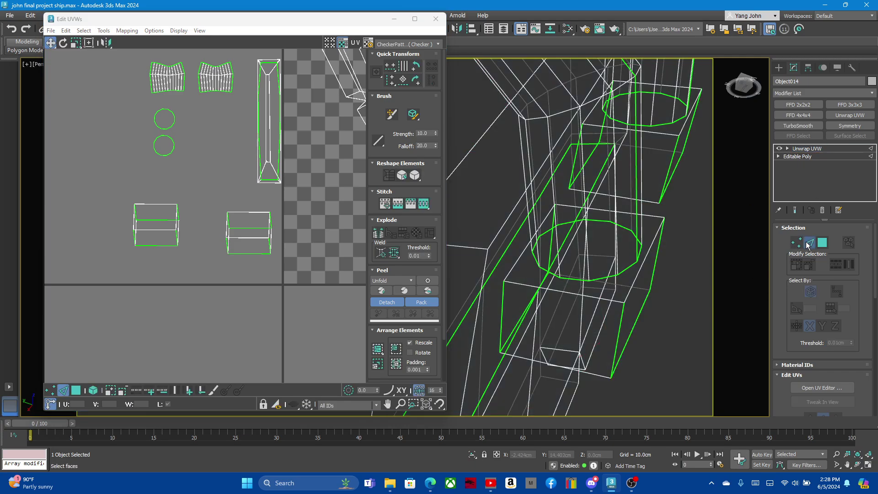
Select the bottom, slanted, and top edges outlining the box's top quad
left_click(542, 297)
scroll(599, 286, "up", 3)
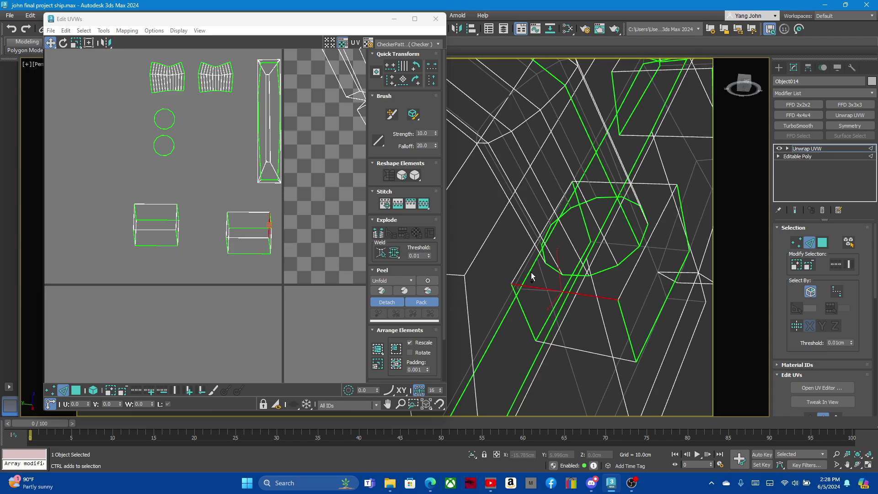
left_click(523, 265, "ctrl")
left_click(636, 268, "ctrl")
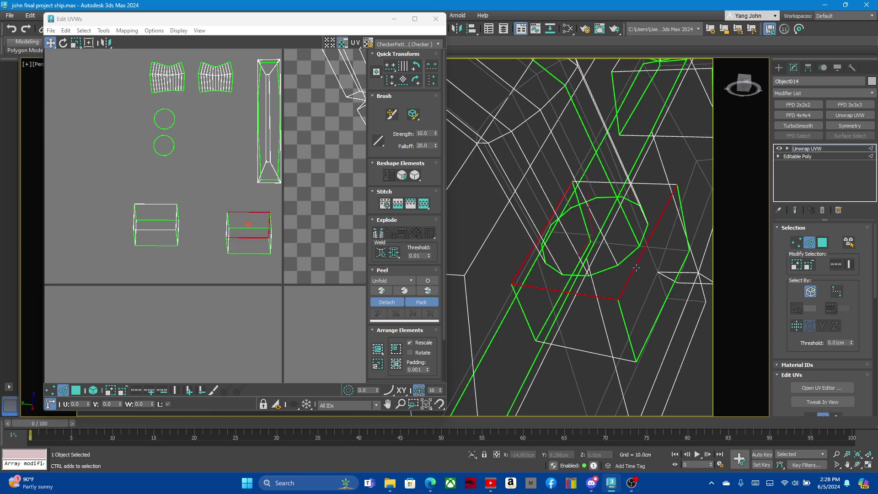
left_click(648, 186, "ctrl")
mouse_move(648, 187)
middle_mouse_down("alt")
mouse_move(579, 64)
mouse_move(572, 194)
middle_mouse_up("alt")
left_click(538, 238, "ctrl")
left_click(494, 188, "ctrl")
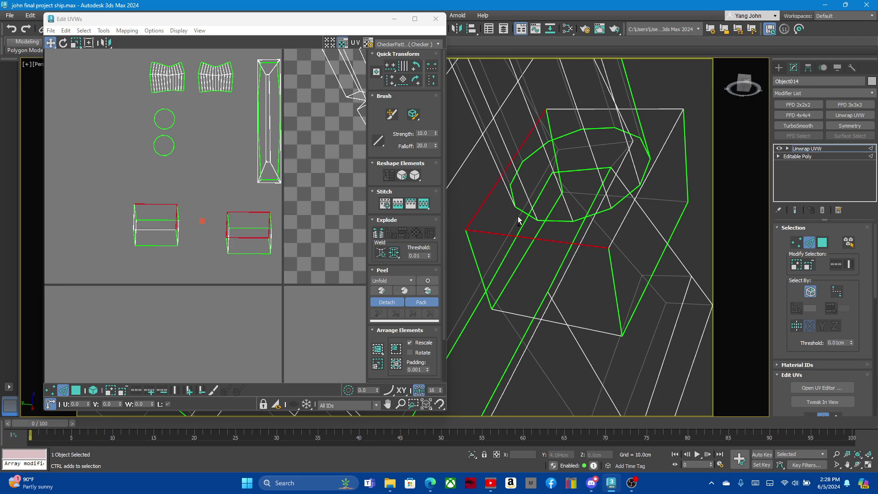
left_click(625, 220, "ctrl")
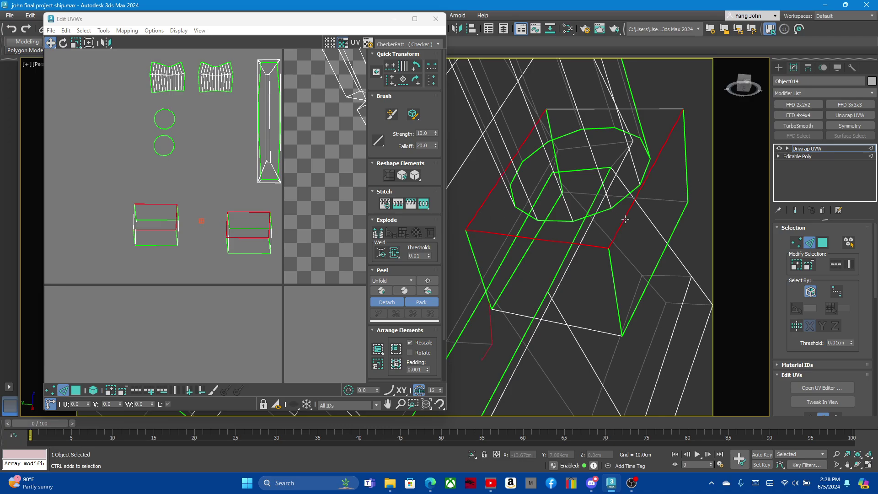
Break the box UVs apart along the selected top edge
left_click(650, 108, "ctrl")
middle_click_drag(171, 209, 190, 207)
right_click(190, 207)
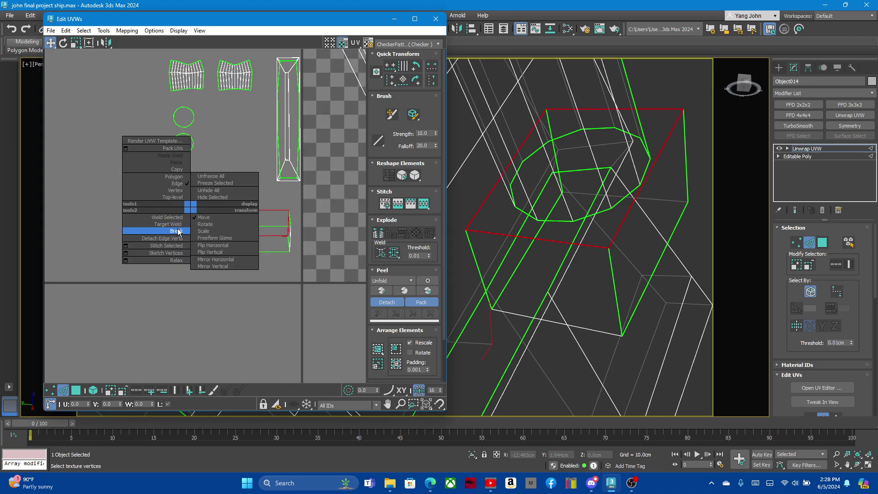
left_click(178, 232)
Move both box top faces away from the walls and reshape them into squares
left_click(822, 243)
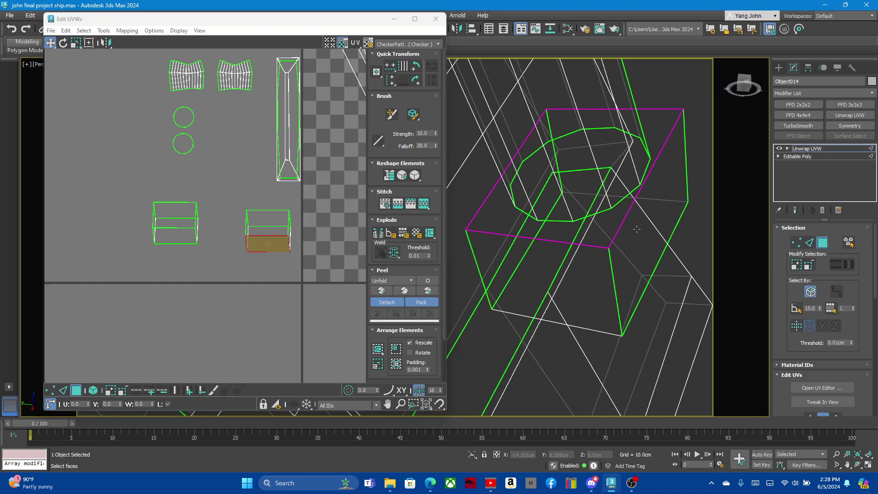
left_click(577, 234)
scroll(612, 202, "down", 4)
left_click(555, 312, "ctrl")
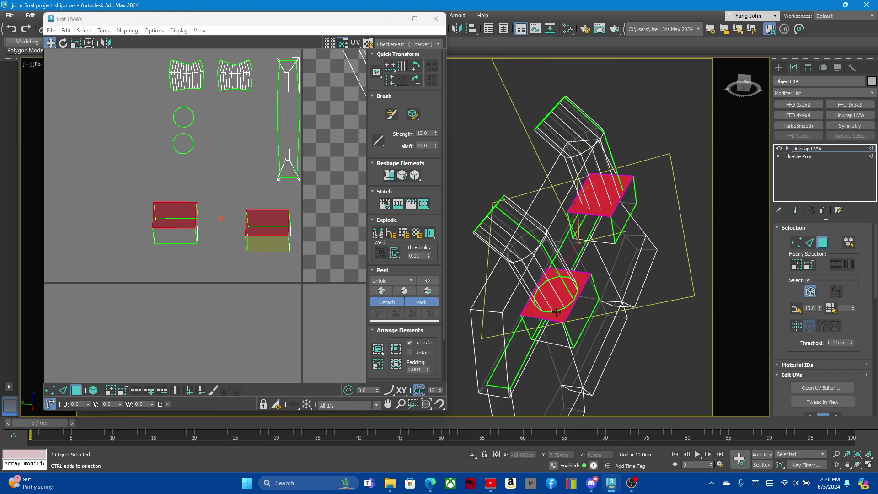
left_click_drag(261, 219, 232, 192)
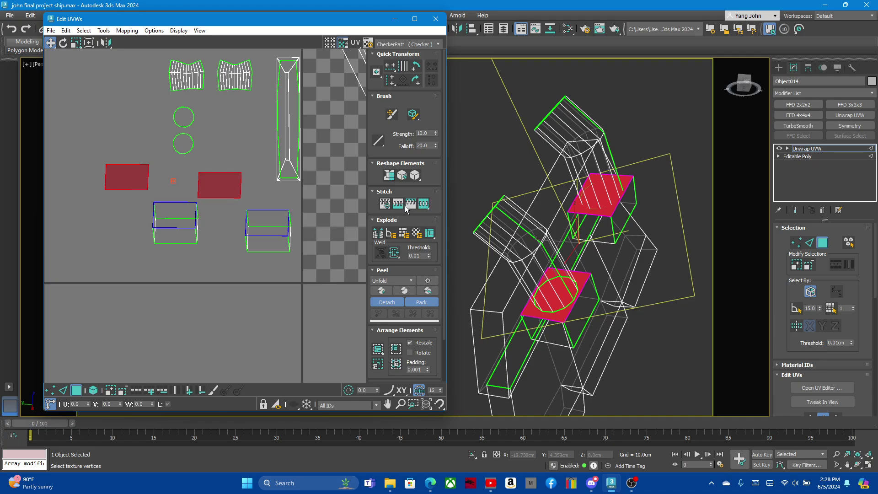
left_click(415, 177)
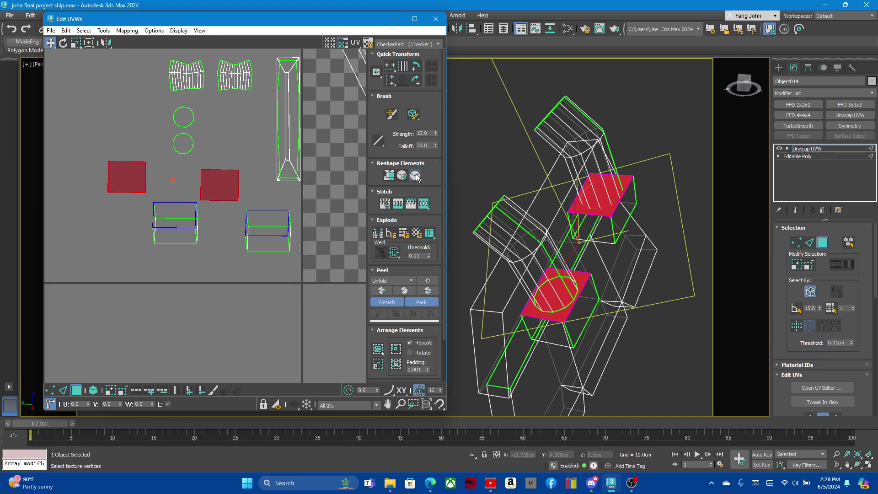
Select both boxes' wall faces and Relax them into flat strips
scroll(655, 235, "down", 3)
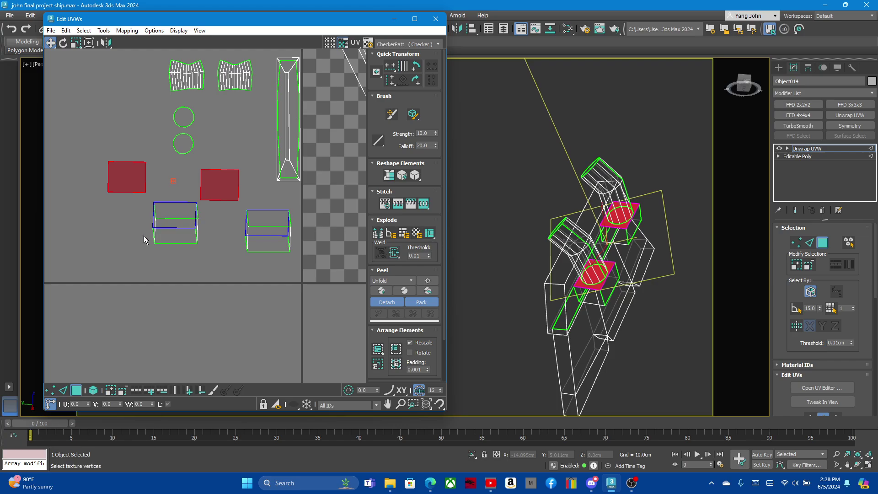
left_click(170, 224)
left_click(260, 229, "ctrl")
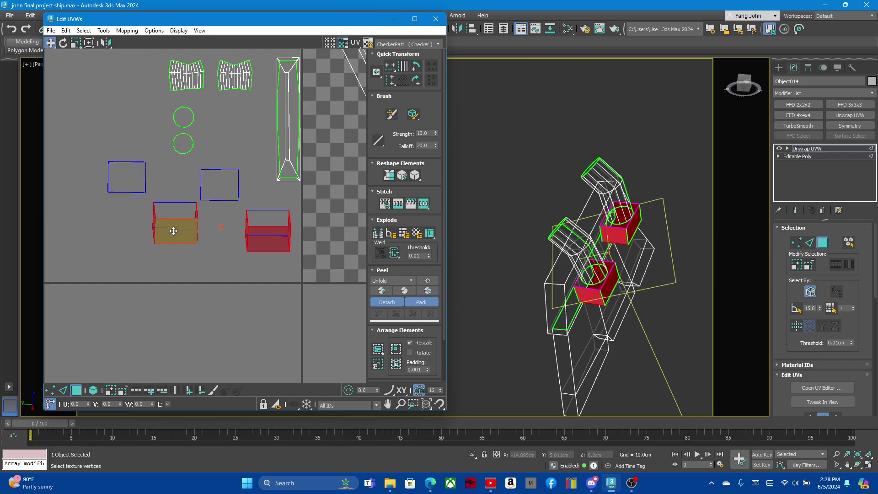
left_click(414, 178)
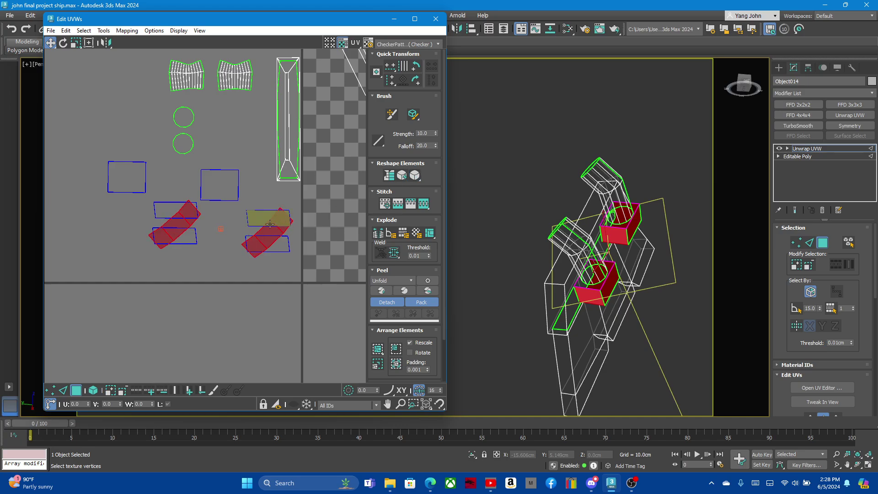
Rotate the red wall strips about -37° to horizontal, then open and close the Relax Tool
left_click(76, 43)
mouse_move(265, 243)
left_mouse_down()
mouse_move(228, 246)
mouse_move(246, 282)
left_mouse_up()
key("ctrl+z")
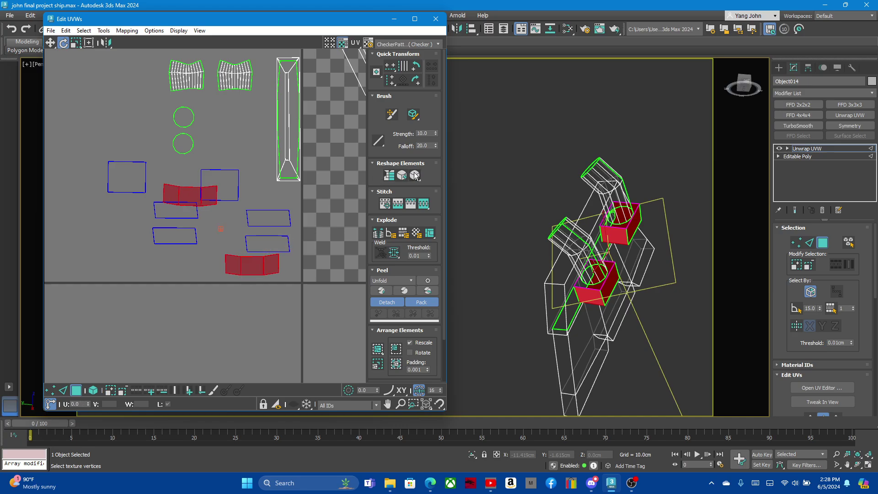
left_click(415, 176)
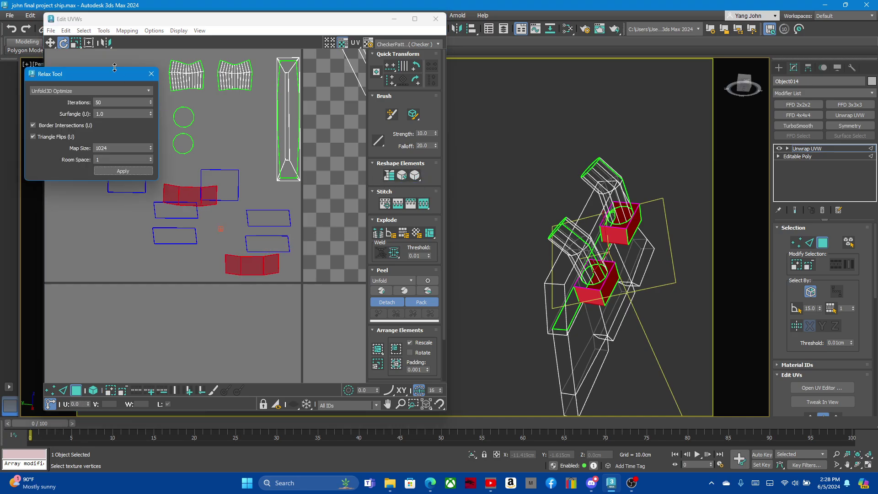
left_click(155, 79)
left_click(32, 51)
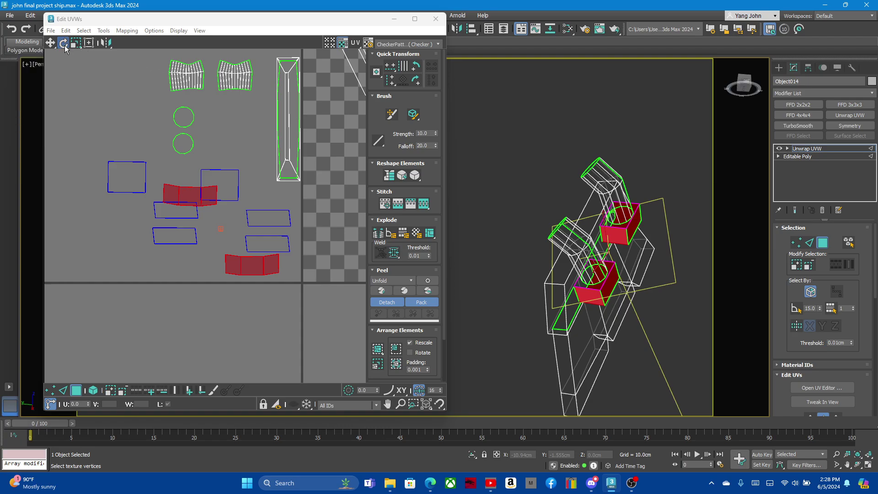
Move both wall strips down to the bottom of the UV layout
left_click(109, 133)
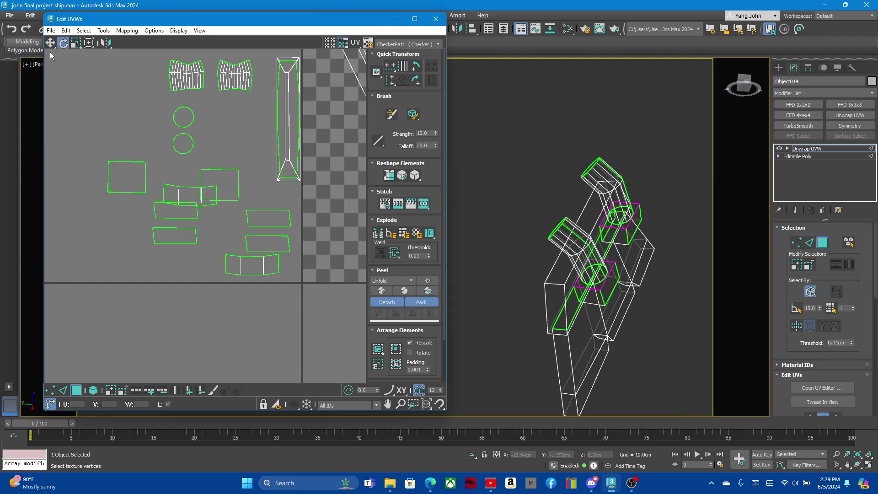
left_click(50, 42)
left_click(182, 196)
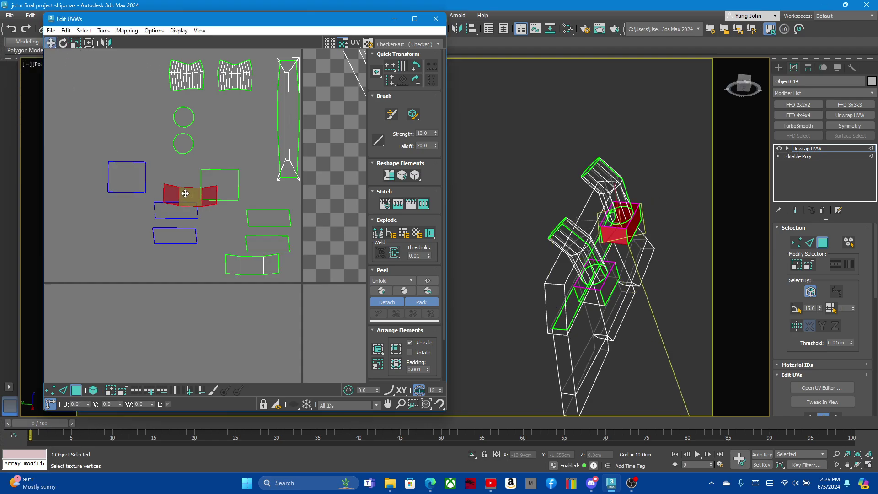
left_click_drag(182, 196, 182, 263)
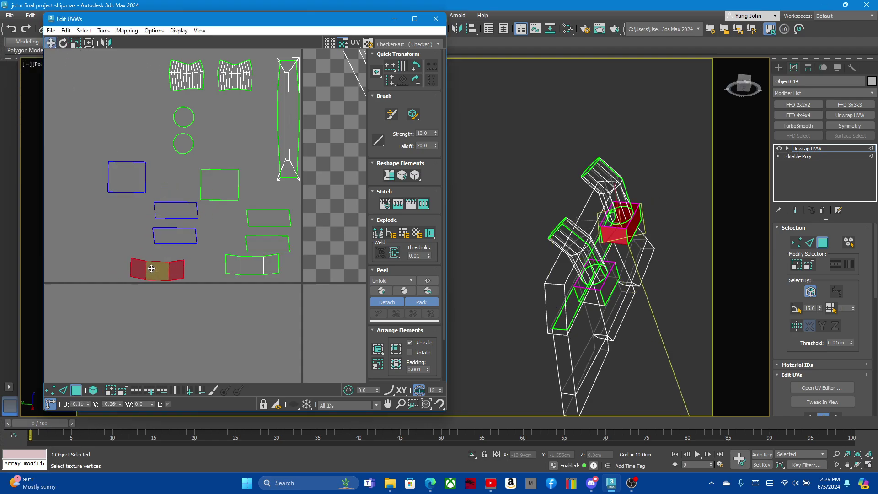
left_click(240, 266, "ctrl")
left_click_drag(236, 266, 205, 273)
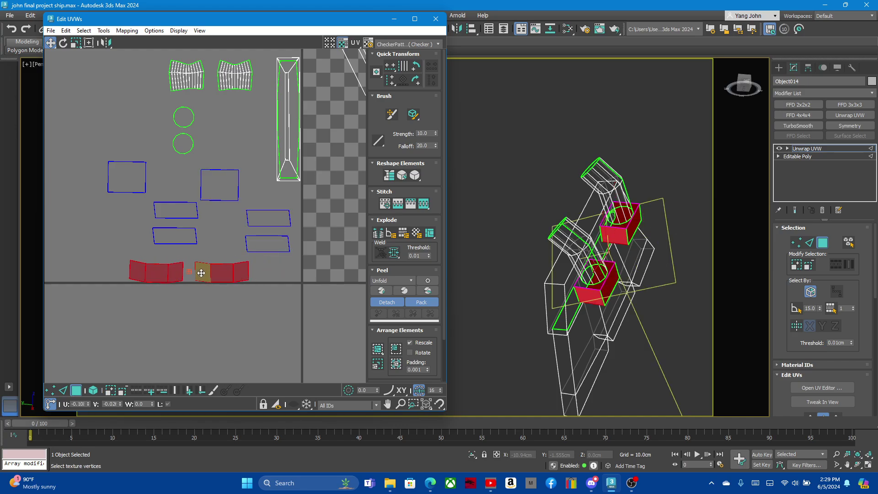
Select each loose rectangle piece to identify its face on the model
left_click(187, 243)
scroll(604, 275, "up", 2)
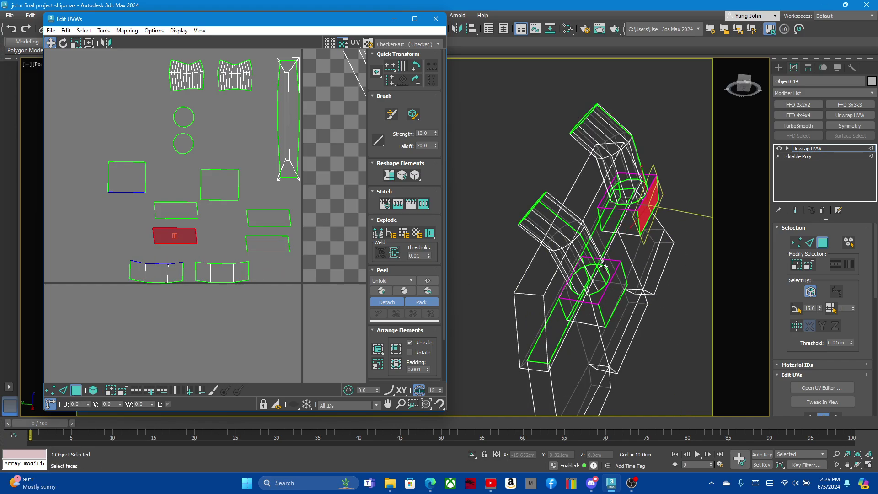
left_click(166, 208)
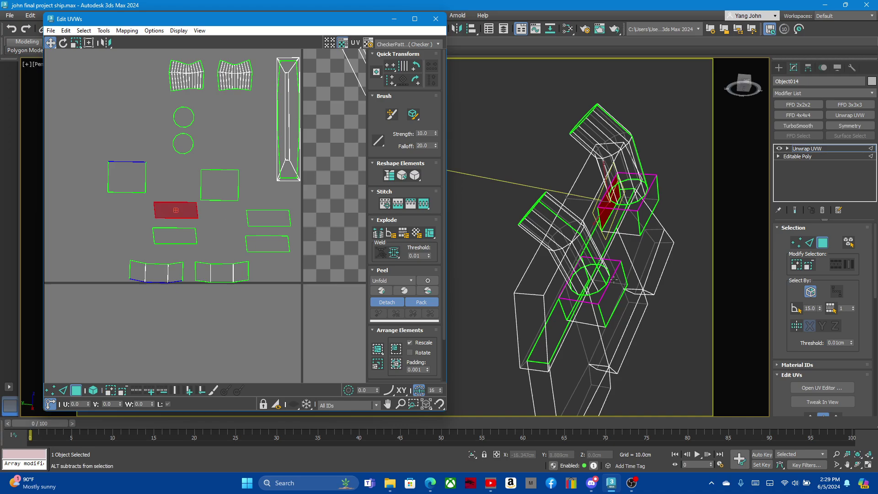
middle_click_drag(545, 276, 572, 256, "alt")
scroll(572, 257, "up", 2)
left_click(271, 217)
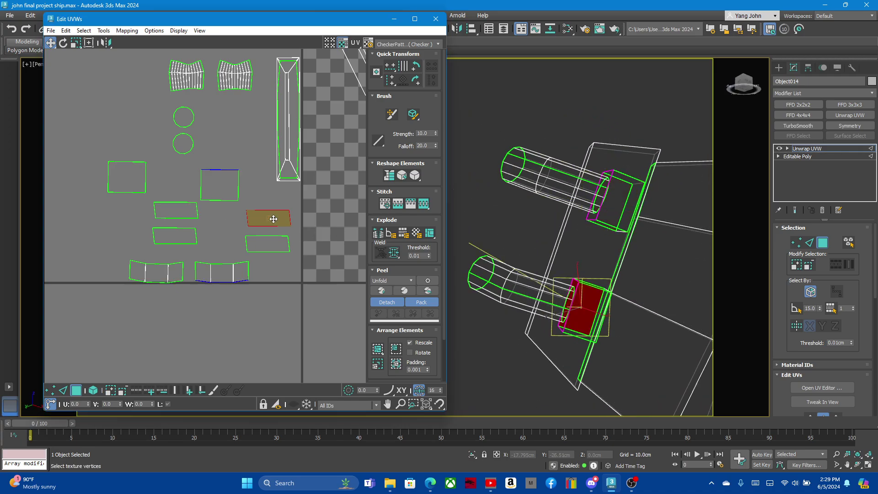
left_click(268, 241)
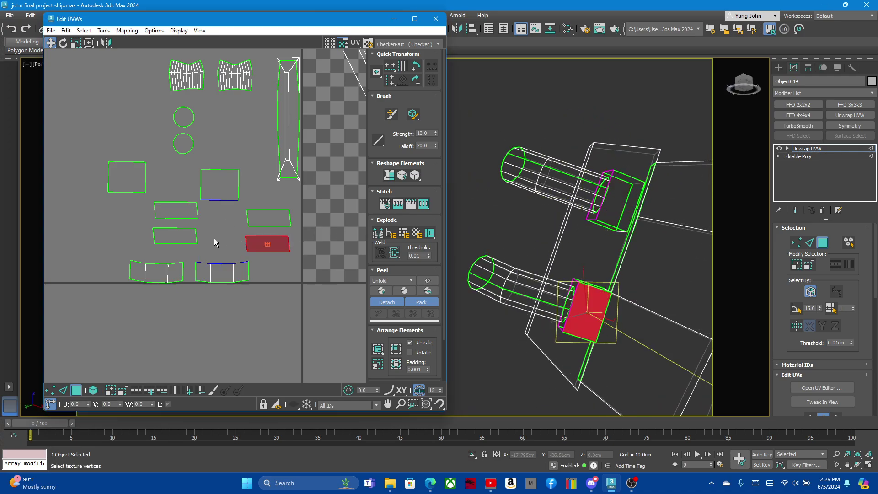
left_click(172, 234)
mouse_move(631, 274)
middle_mouse_down("alt")
mouse_move(664, 271)
mouse_move(624, 275)
middle_mouse_up("alt")
Stitch the four rectangle pieces onto the wall strips with Stitch to Target
left_click(170, 213)
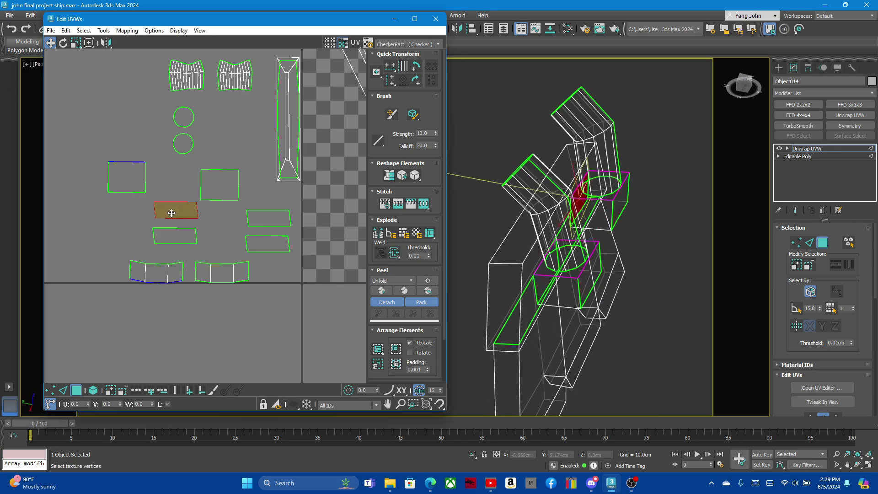
left_click(426, 208)
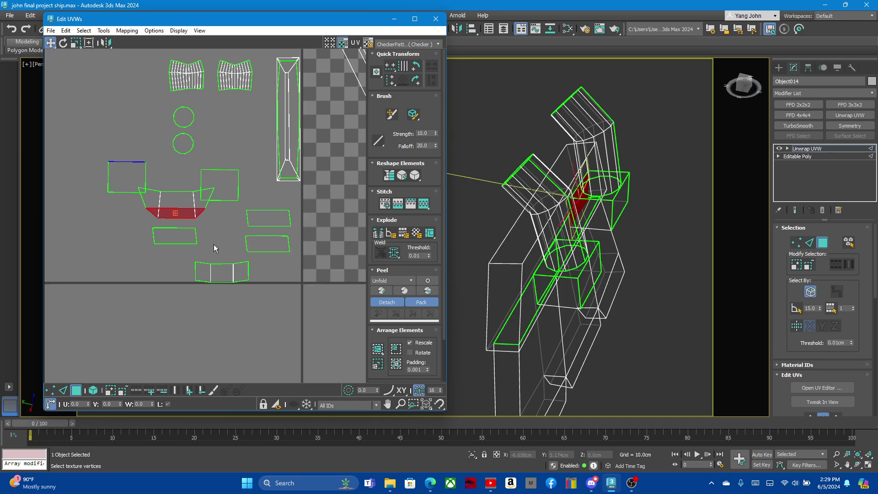
left_click(175, 235)
left_click(423, 206)
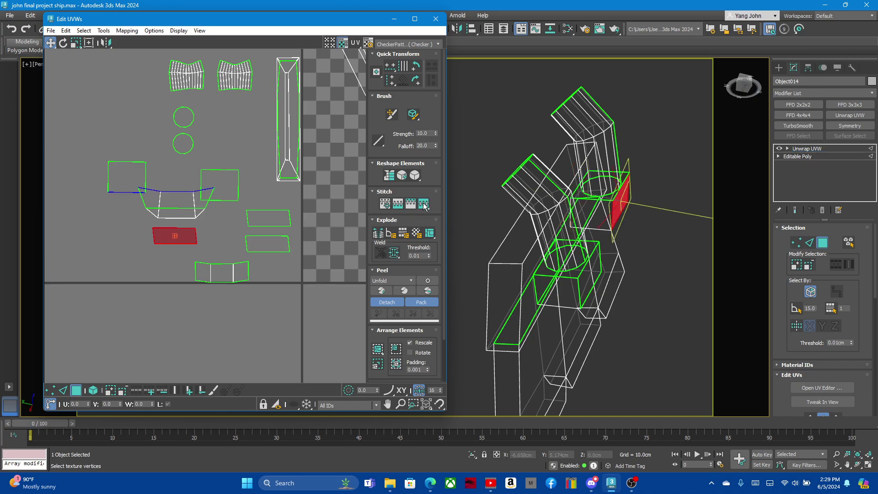
left_click(258, 218)
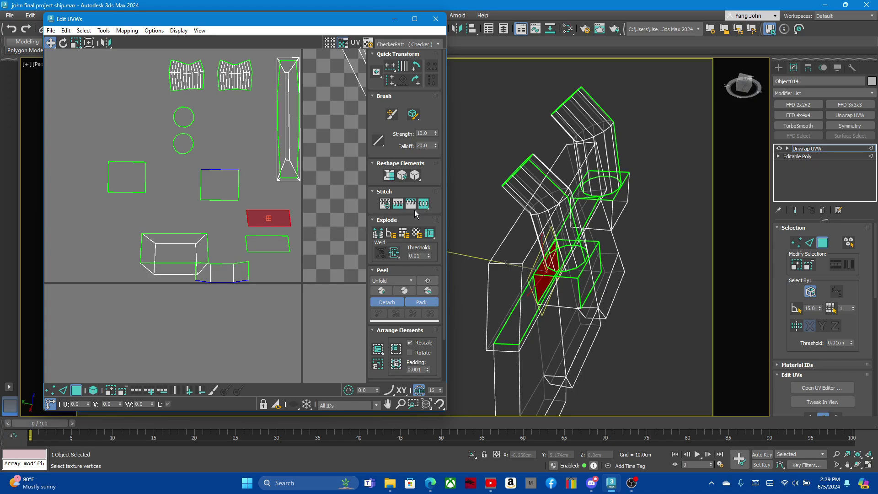
left_click(426, 206)
left_click(269, 242)
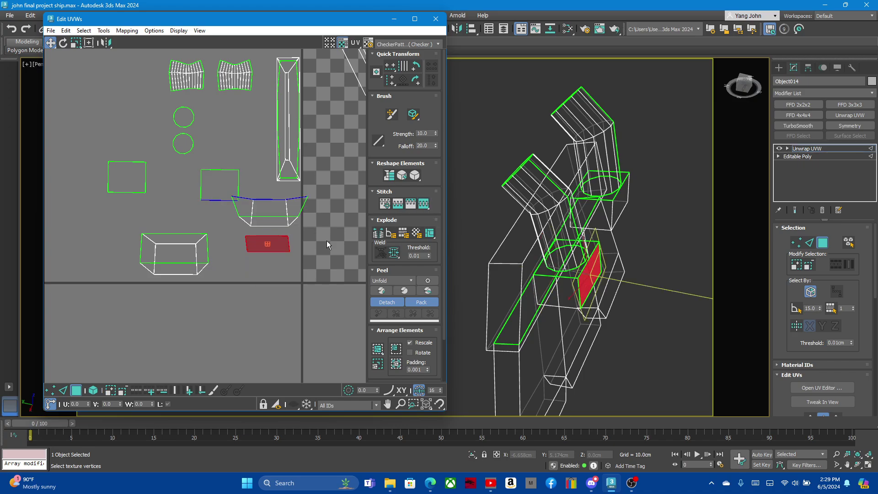
left_click(425, 208)
left_click(110, 227)
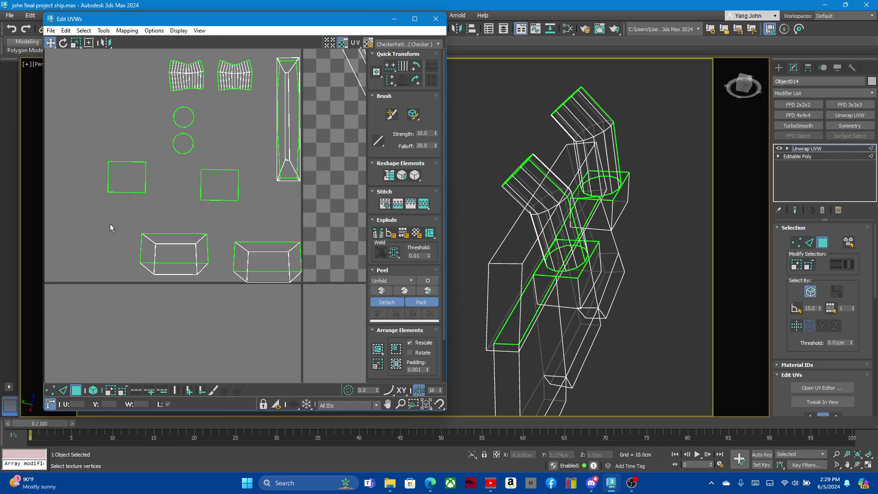
left_click(141, 181)
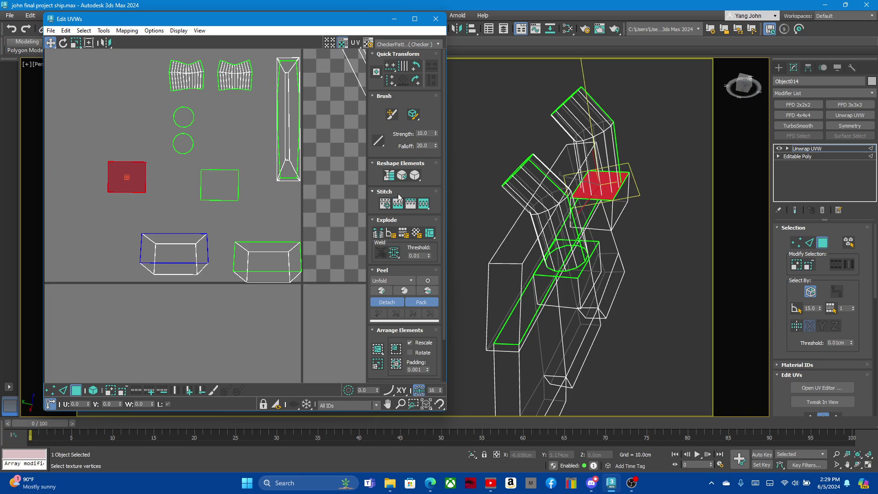
Undo the square's stitch, then select both box wall islands and Relax them
left_click(423, 207)
key("ctrl+z")
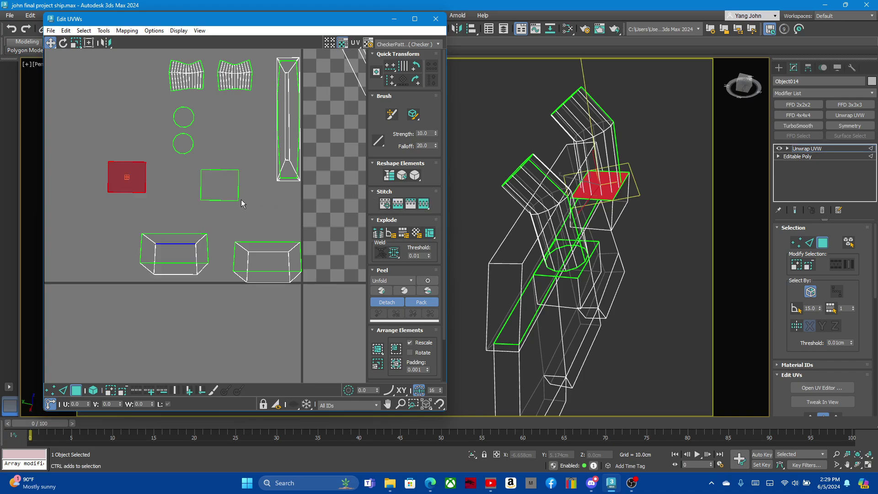
left_click_drag(113, 229, 289, 300)
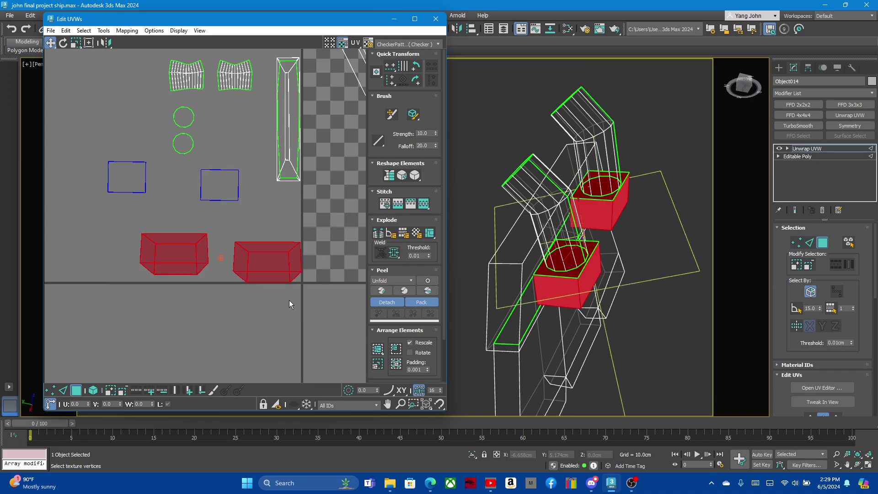
left_click(415, 177)
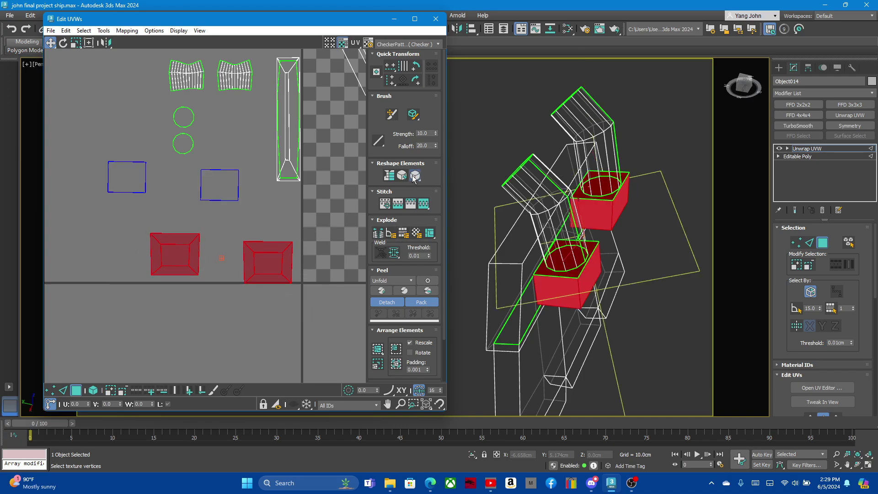
Select the left box island and square top piece to inspect them on the model
left_click(206, 227)
left_click(175, 256)
double_click(174, 256)
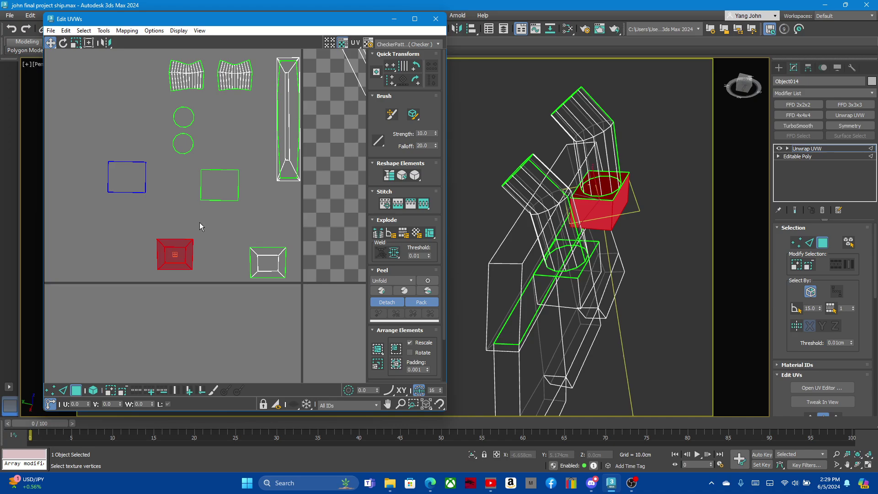
left_click(138, 190)
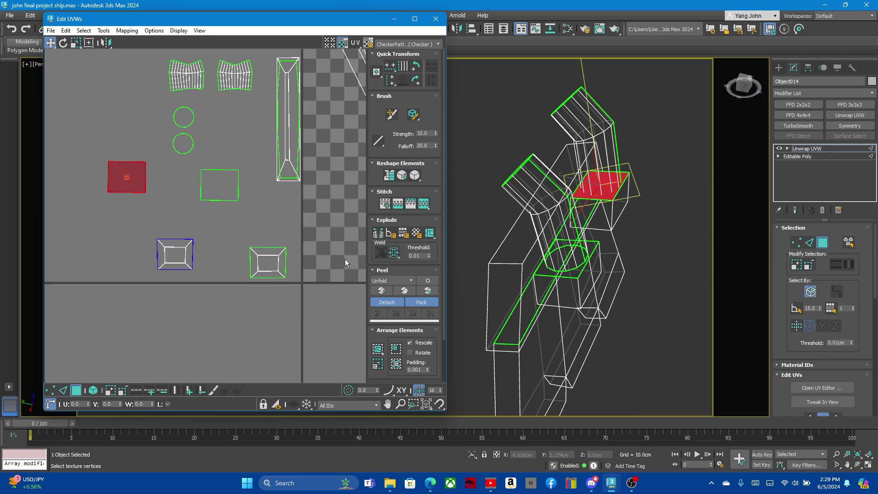
left_click(174, 254)
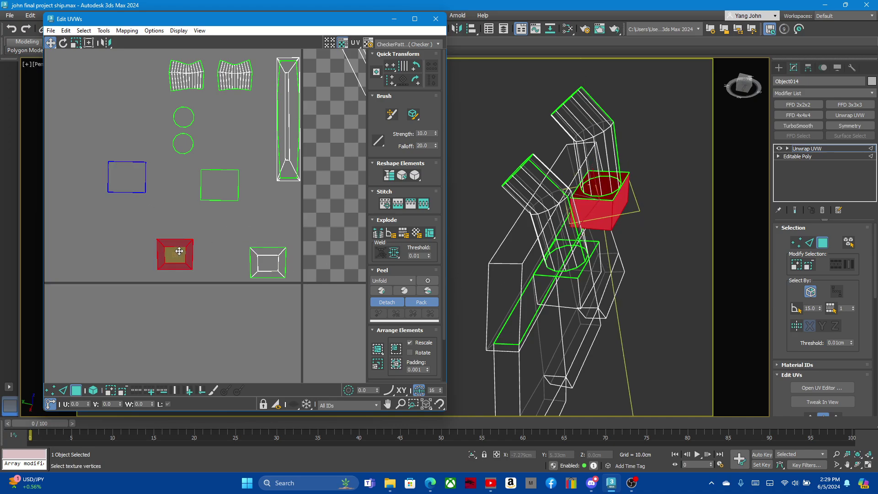
middle_click_drag(503, 274, 566, 299, "alt")
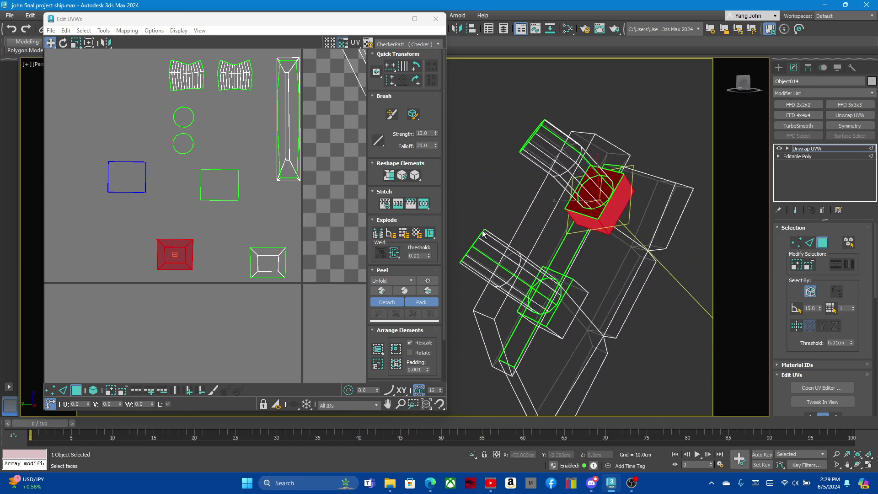
Move the square islands into a row above the two box wall islands
left_click(267, 262)
mouse_move(265, 264)
left_mouse_down()
mouse_move(234, 252)
mouse_move(217, 227)
left_mouse_up()
left_click(170, 257)
left_click_drag(170, 257, 164, 228)
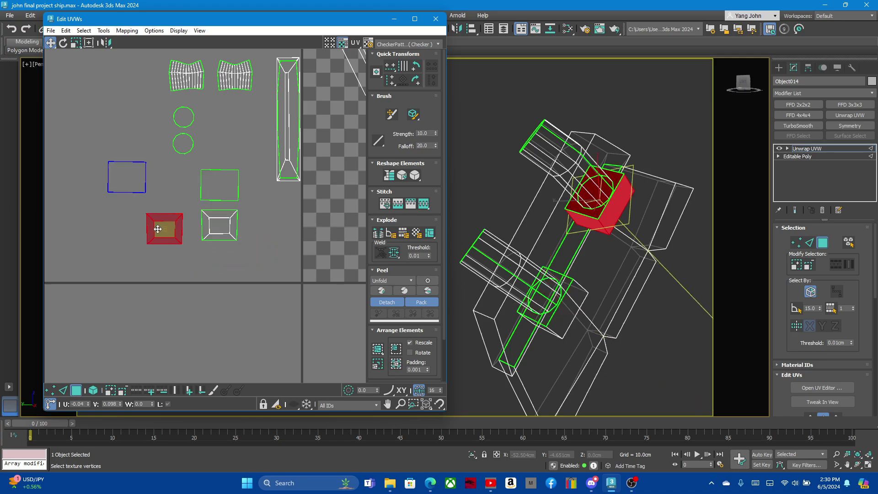
left_click(128, 180)
left_click_drag(129, 183, 173, 191)
left_click(161, 265)
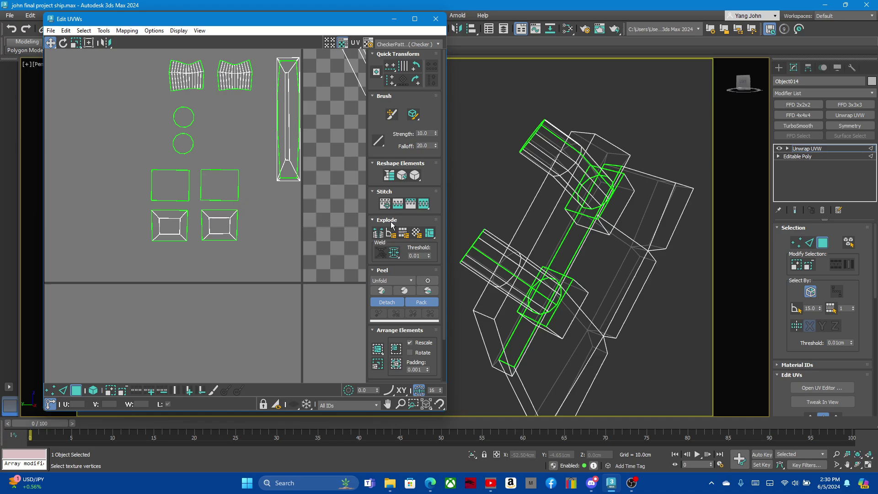
Select the large angled panel faces and Relax their UV shell
left_click(627, 288)
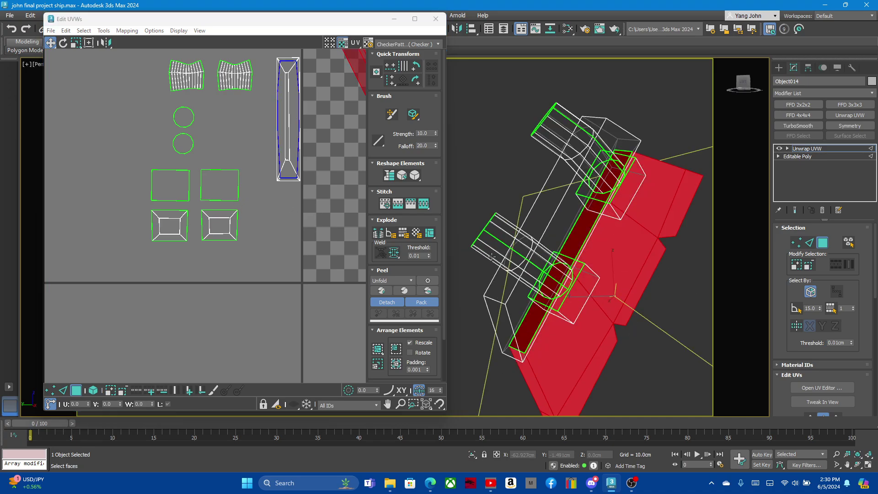
scroll(248, 184, "down", 1)
scroll(336, 174, "down", 2)
scroll(336, 174, "up", 3)
left_click(415, 175)
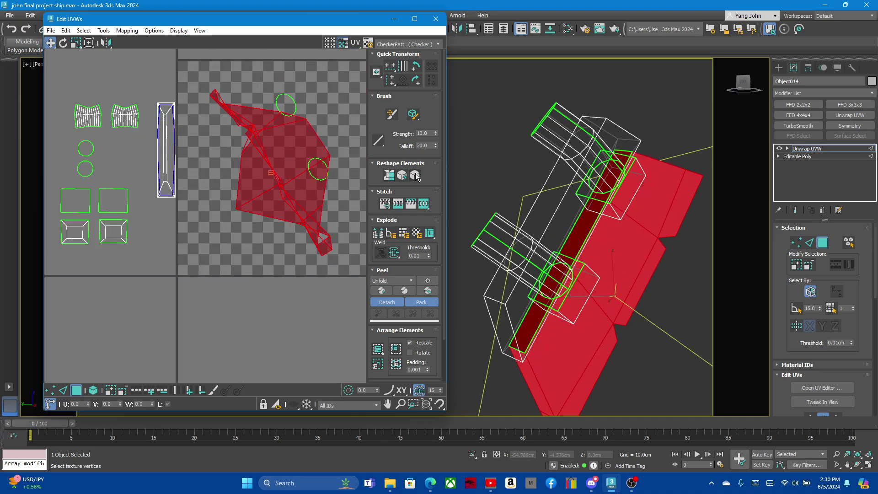
scroll(249, 165, "up", 2)
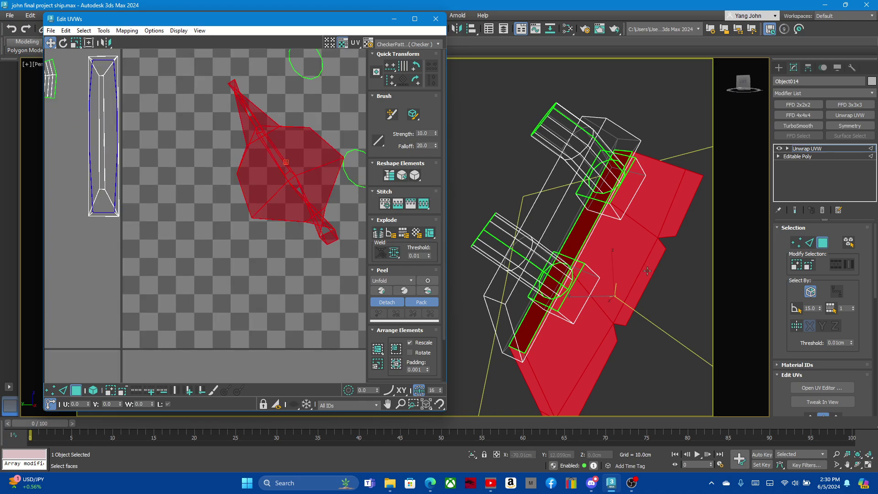
middle_click_drag(648, 271, 500, 337, "alt")
Switch to edge mode and pick two bottom edges of the lower section
left_click(597, 306)
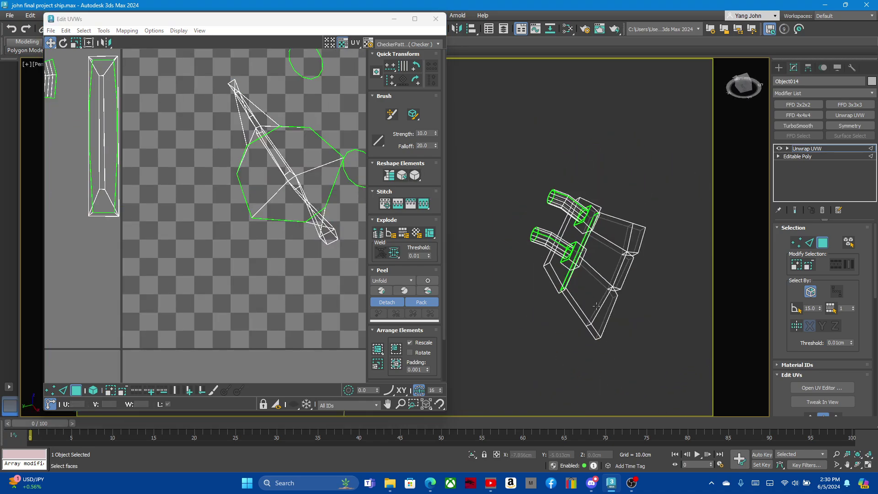
mouse_move(597, 306)
middle_mouse_down("alt")
mouse_move(661, 333)
mouse_move(554, 307)
middle_mouse_up("alt")
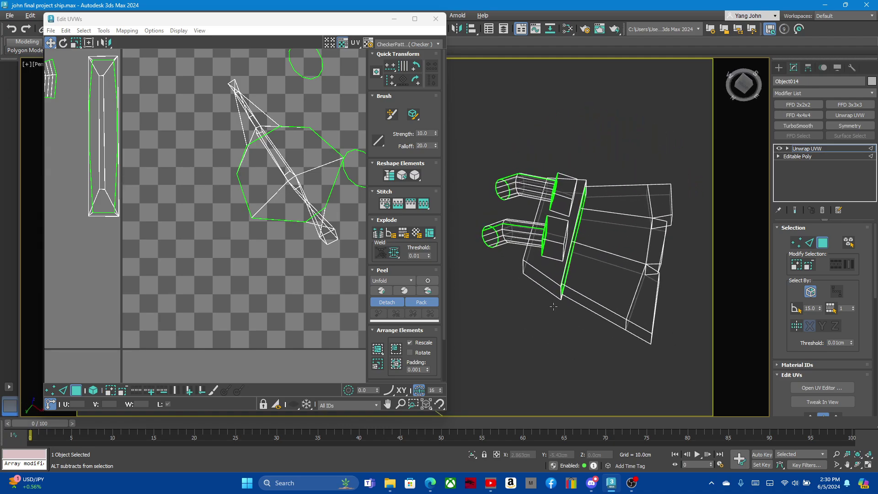
key("2")
scroll(544, 306, "down", 1)
scroll(532, 308, "up", 4)
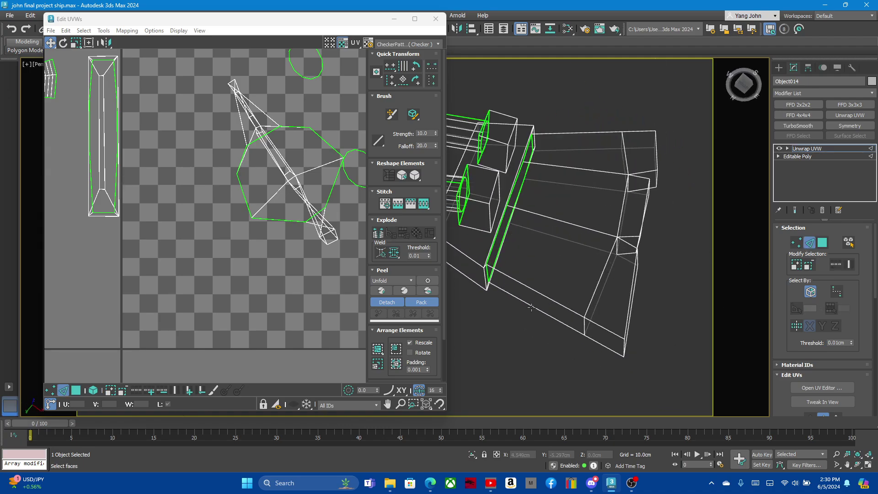
left_click(542, 296)
left_click(541, 311, "ctrl")
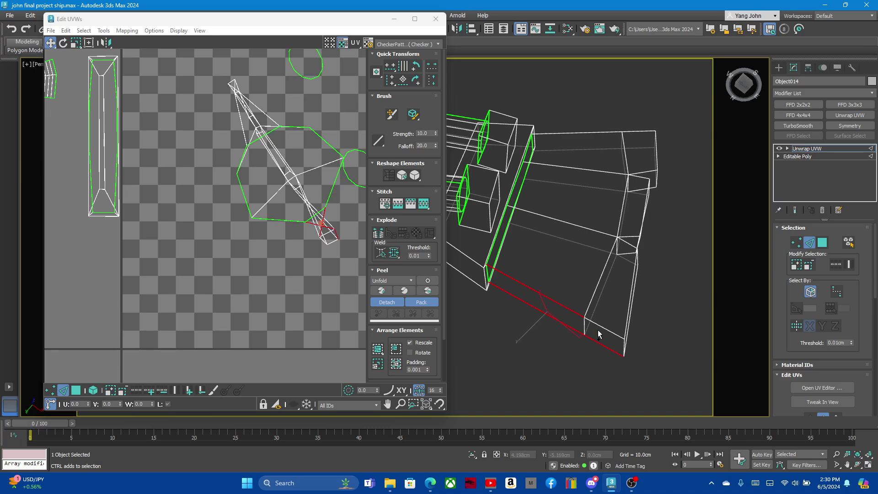
Add corner edges from another angle, then clear the edge selection to restart
mouse_move(599, 334)
middle_mouse_down("alt")
mouse_move(575, 347)
mouse_move(588, 311)
middle_mouse_up("alt")
left_click(584, 283, "ctrl")
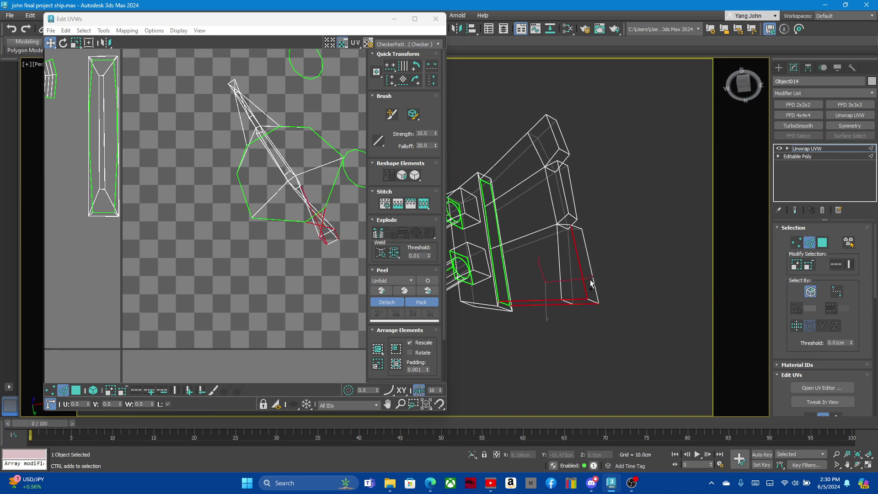
left_click(588, 261, "ctrl")
middle_click_drag(588, 263, 568, 228, "alt")
left_click(564, 223, "ctrl")
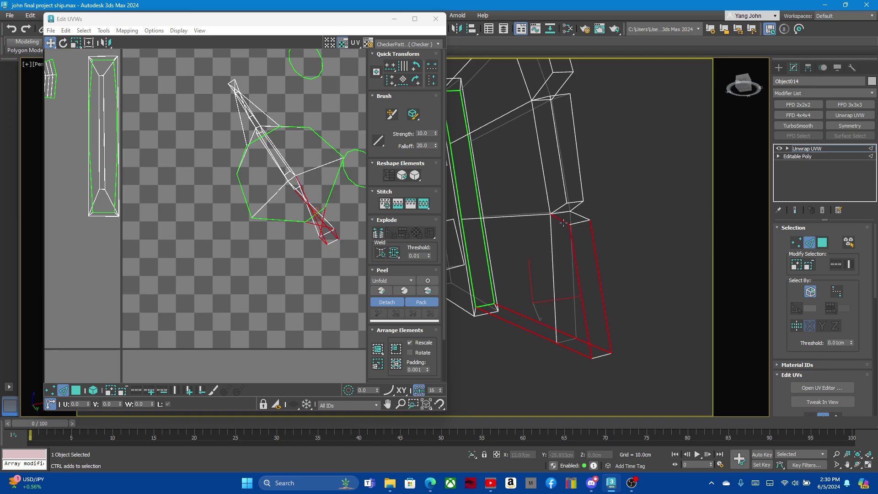
left_click(574, 212, "ctrl")
left_click(563, 207, "ctrl")
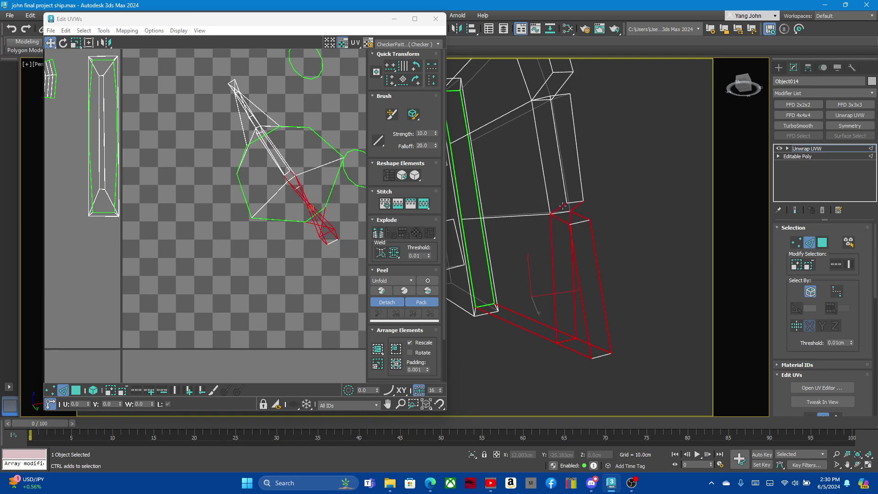
left_click(566, 245)
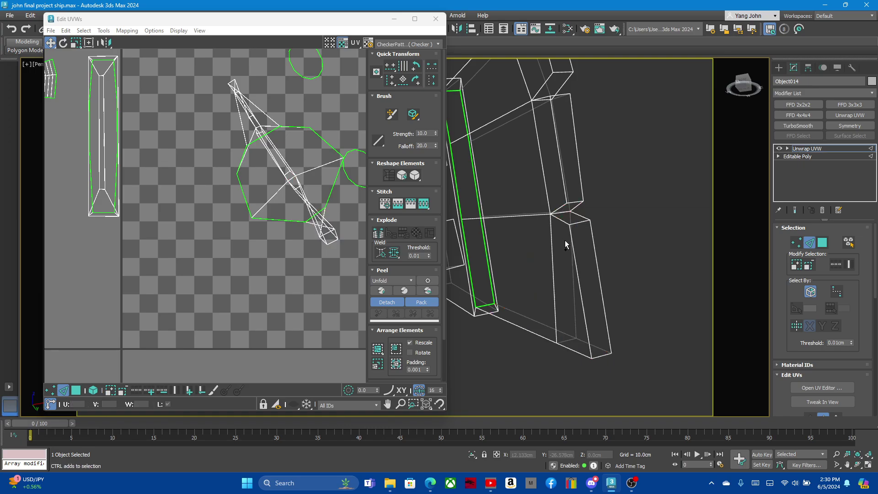
Select the bottom, slanted, and long vertical edges of the lower section
left_click(525, 329)
left_click(569, 348, "ctrl")
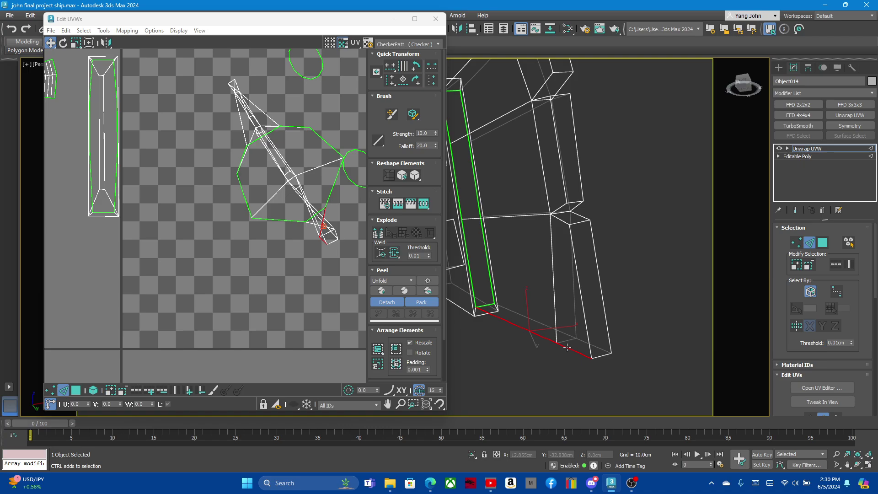
left_click(584, 332, "ctrl")
left_click(606, 326, "ctrl")
middle_click_drag(602, 349, 574, 342, "alt")
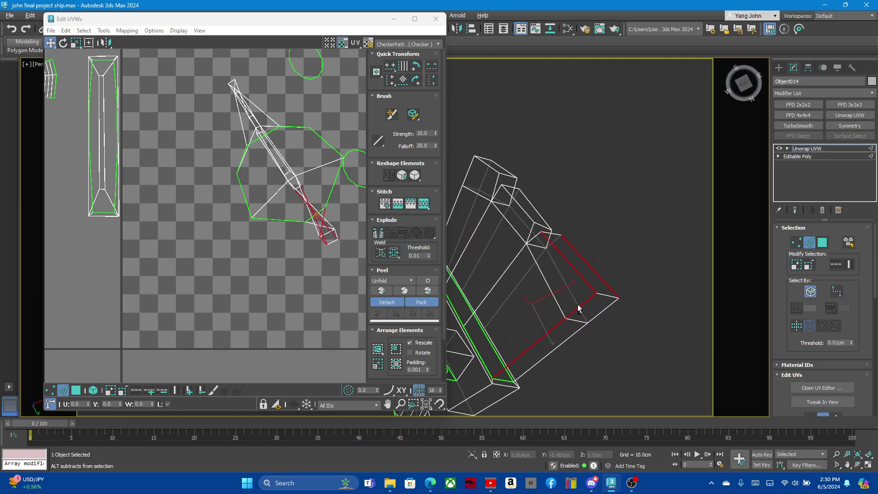
left_click(573, 333, "ctrl")
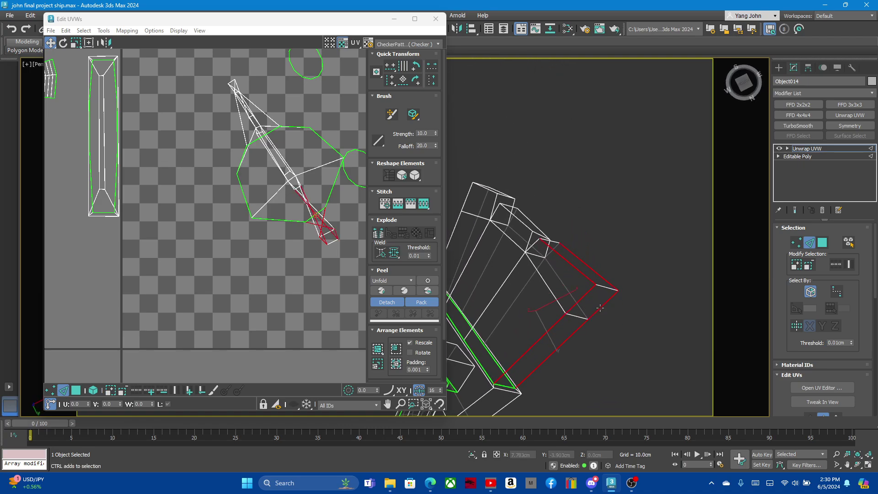
middle_click_drag(600, 309, 567, 228, "alt")
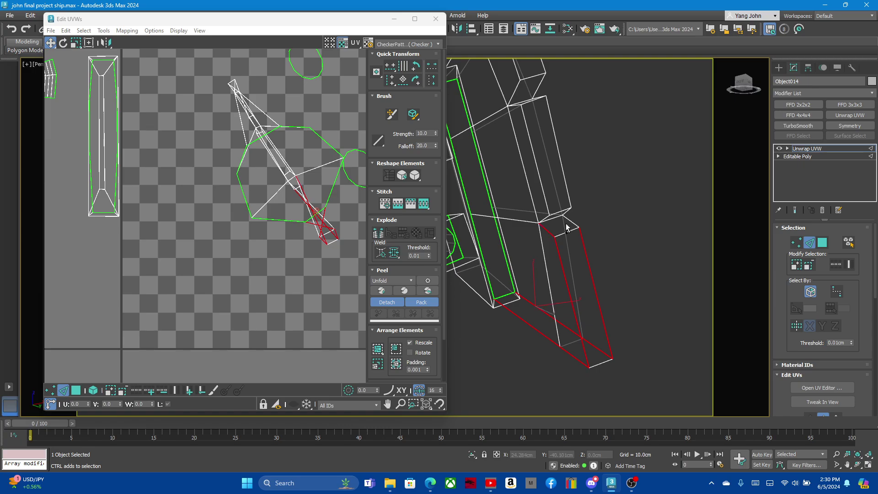
left_click(566, 224, "ctrl")
left_click(546, 206, "ctrl")
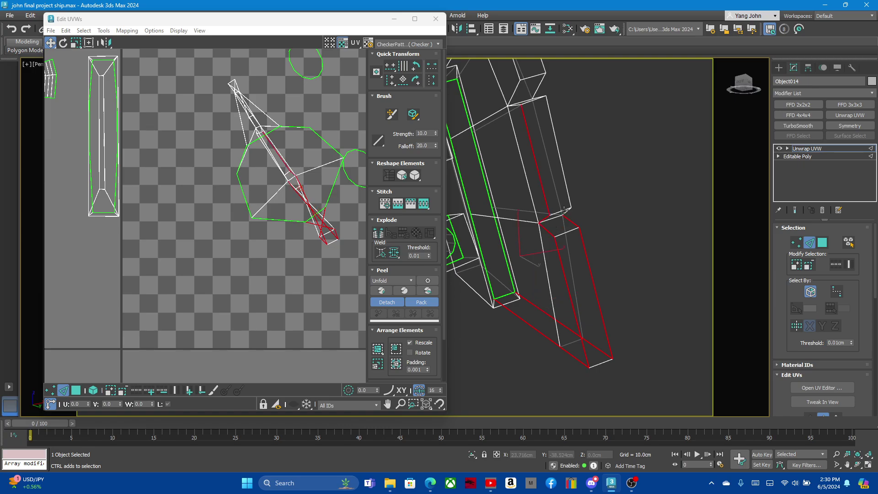
left_click(567, 201, "ctrl")
Add the remaining upper edges to complete the lower box outline
middle_click_drag(567, 202, 551, 162, "alt")
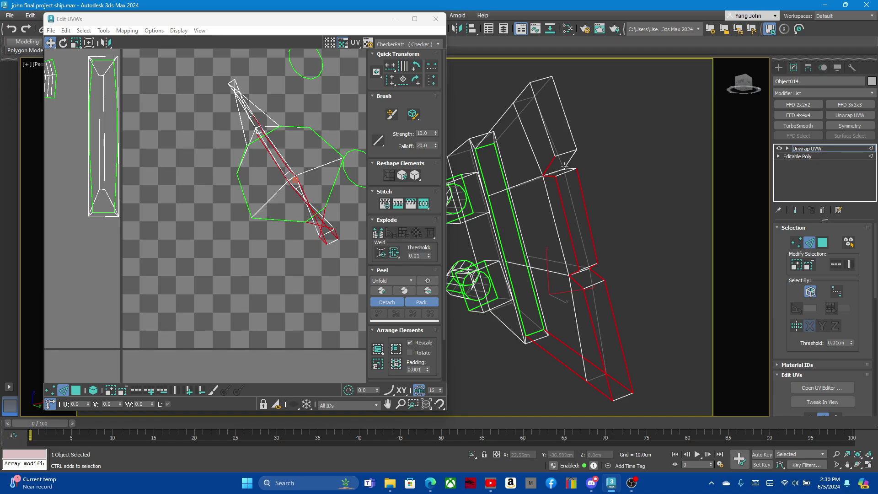
scroll(569, 163, "up", 3)
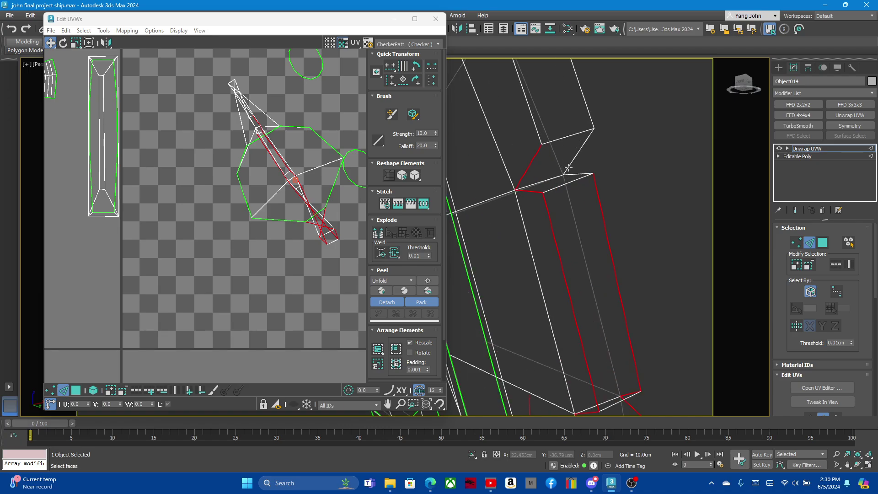
left_click(534, 122, "ctrl")
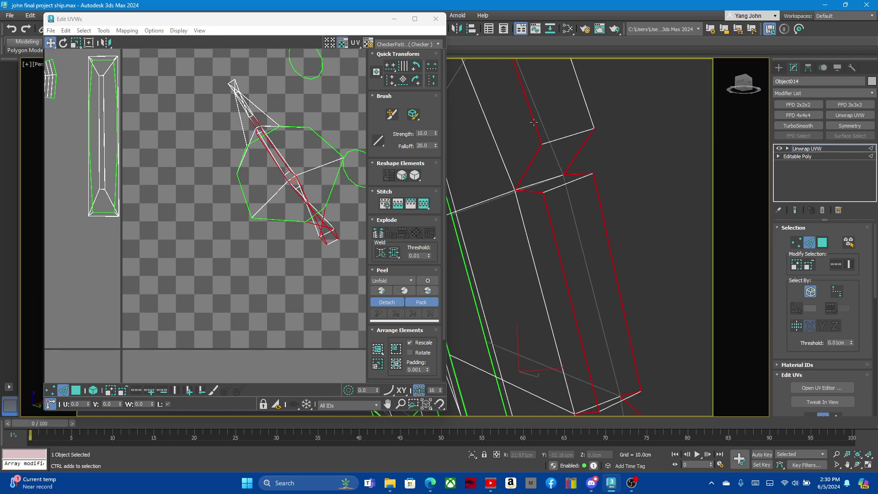
left_click(588, 115, "ctrl")
scroll(590, 119, "down", 5)
middle_click_drag(611, 185, 598, 186, "alt")
scroll(598, 186, "up", 3)
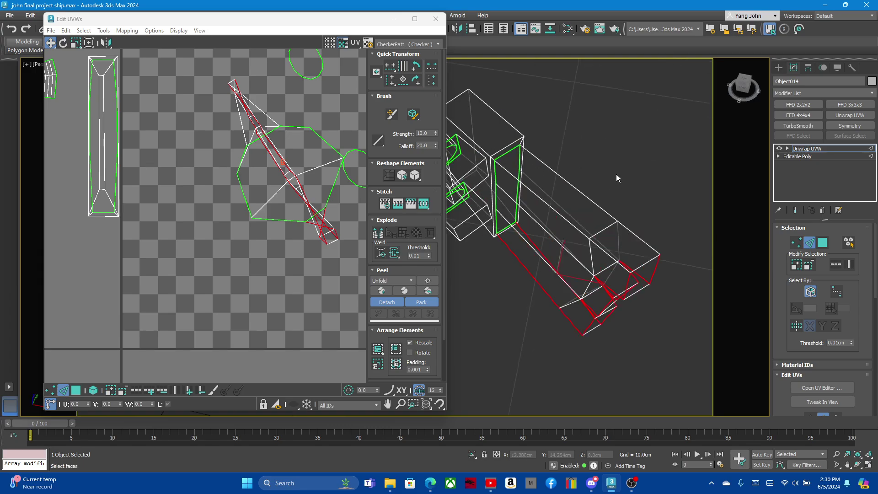
left_click(609, 247, "ctrl")
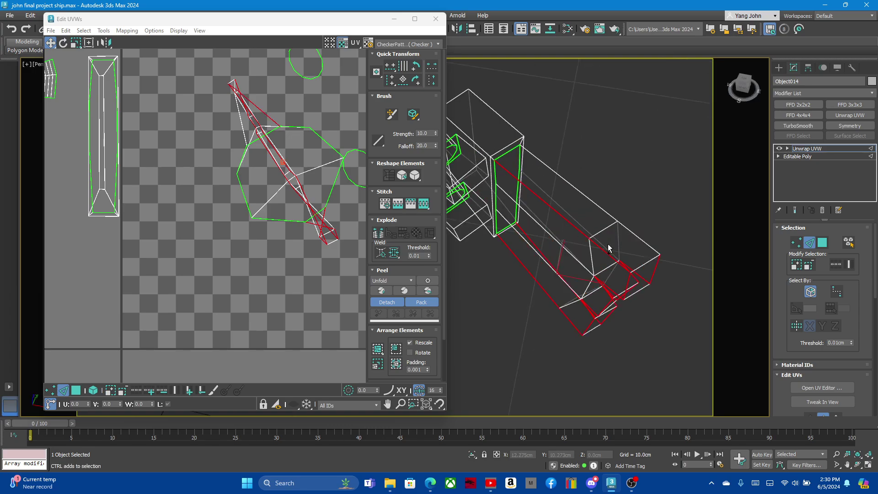
left_click(615, 218, "ctrl")
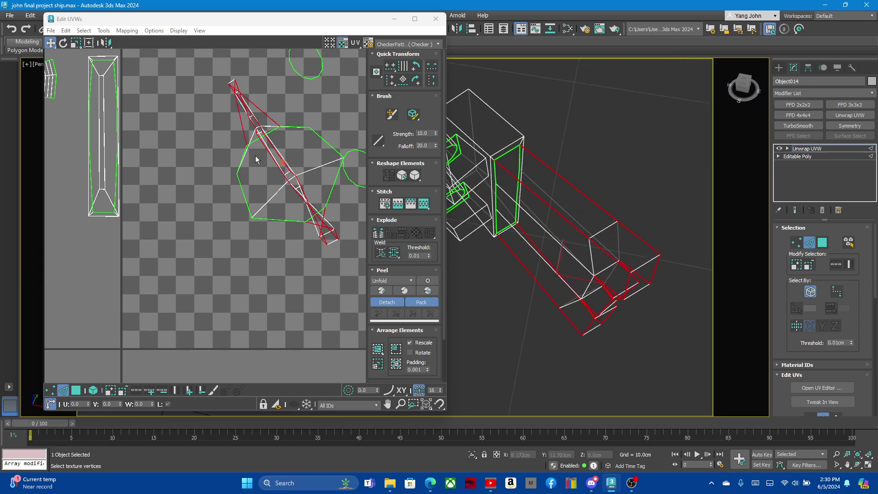
Convert the selected outline edges to seams
right_click(272, 139)
left_click(218, 161)
scroll(619, 209, "down", 3)
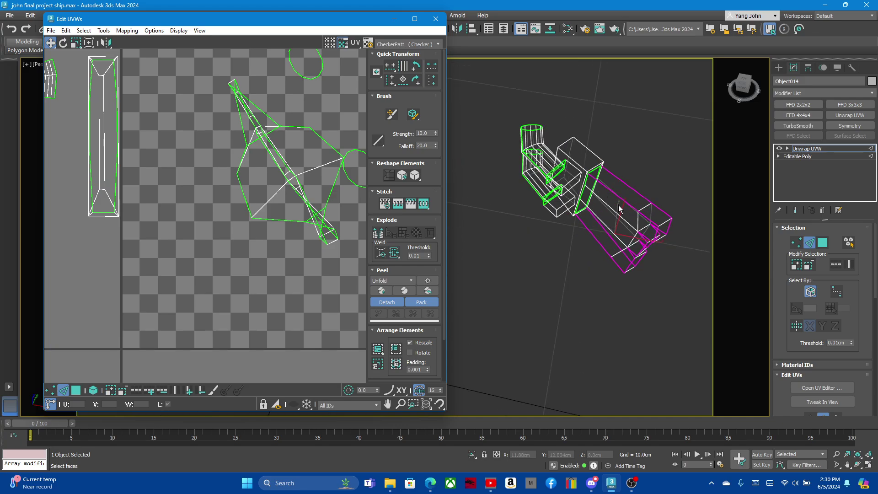
scroll(634, 200, "up", 2)
Move the hull's lower-section UV faces aside and relax them repeatedly into a separate strip
left_click(823, 243)
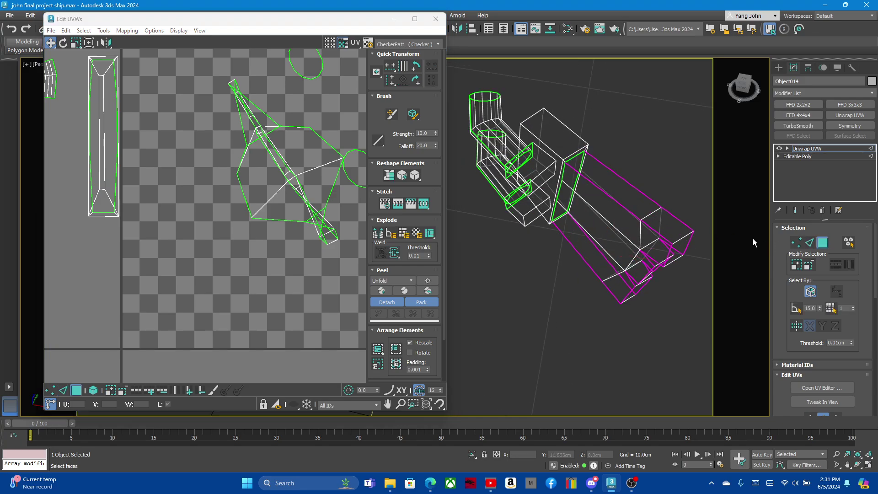
left_click_drag(279, 156, 215, 237)
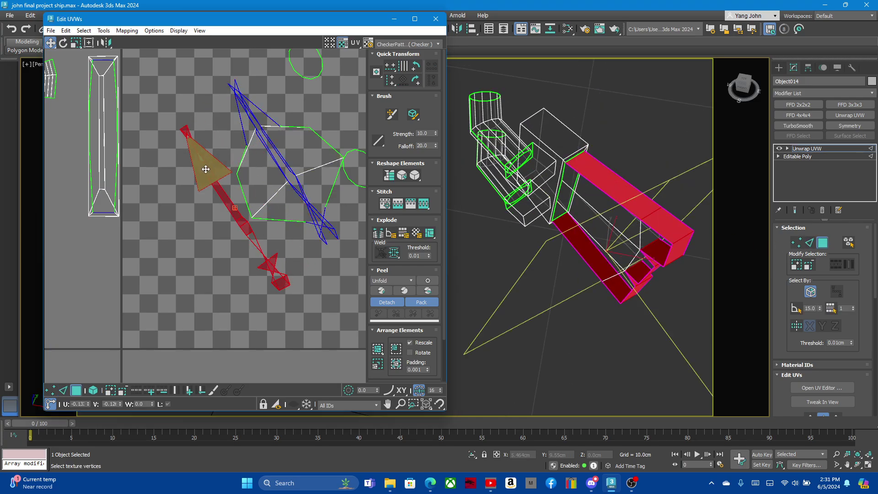
left_click(415, 175)
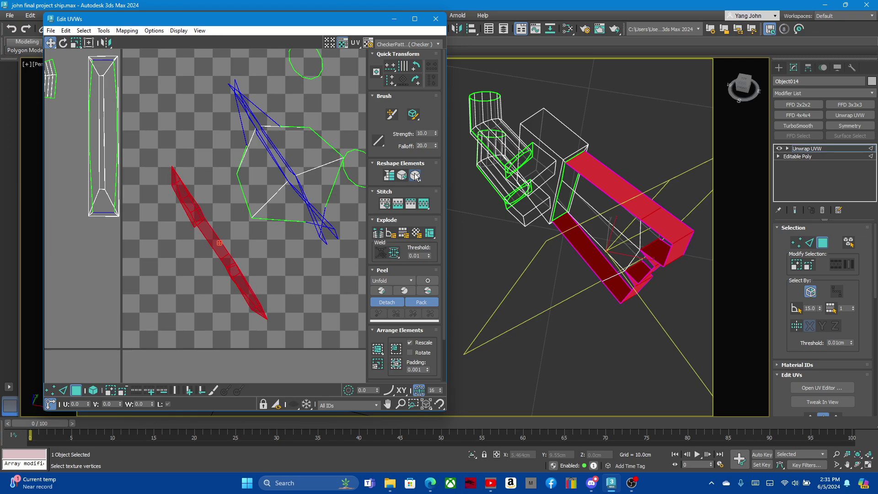
left_click(415, 175)
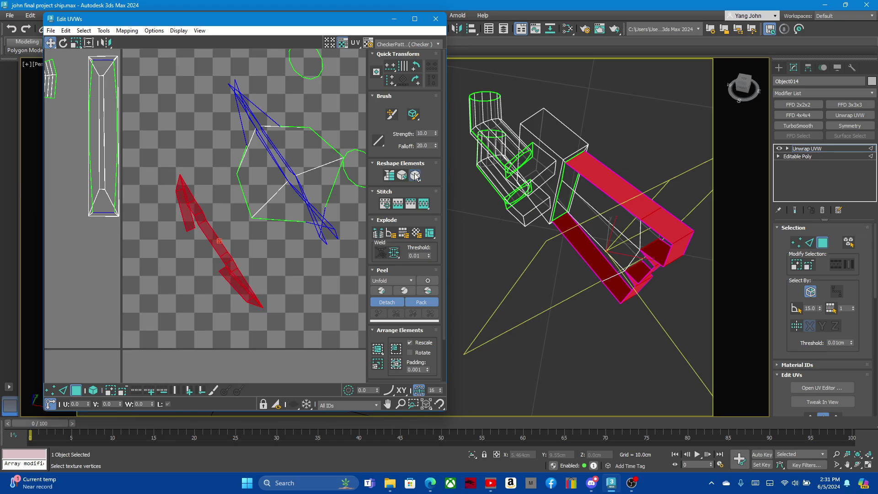
left_click(415, 176)
left_click(415, 176)
right_click(415, 176)
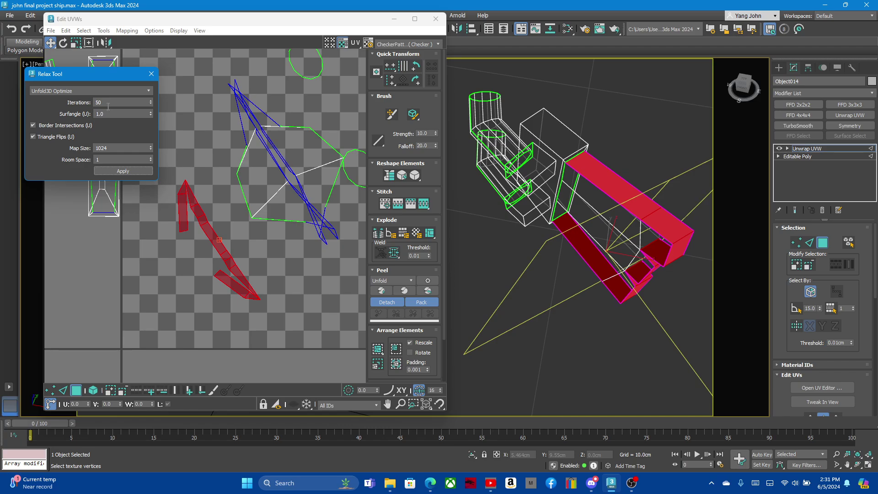
Re-relax the hull strip with Relax Tool iterations set to 100, then close the dialog
left_click(108, 106)
left_click(122, 171)
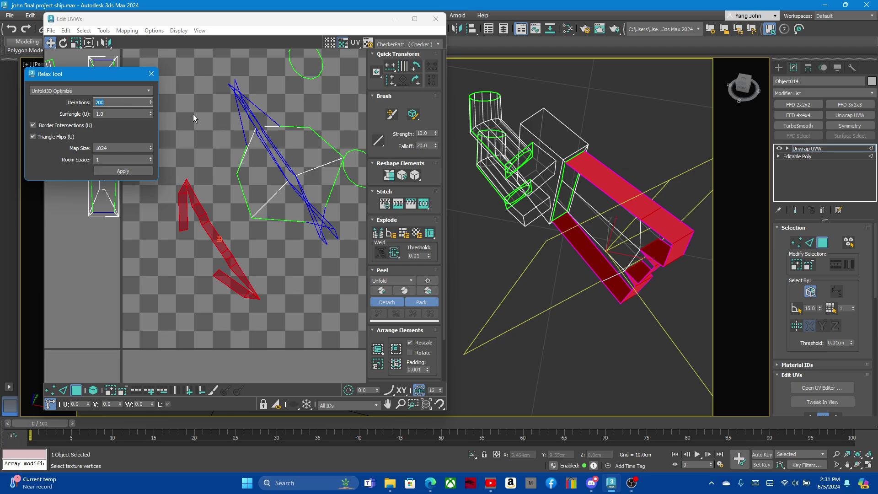
type("100")
left_click(123, 172)
left_click(151, 74)
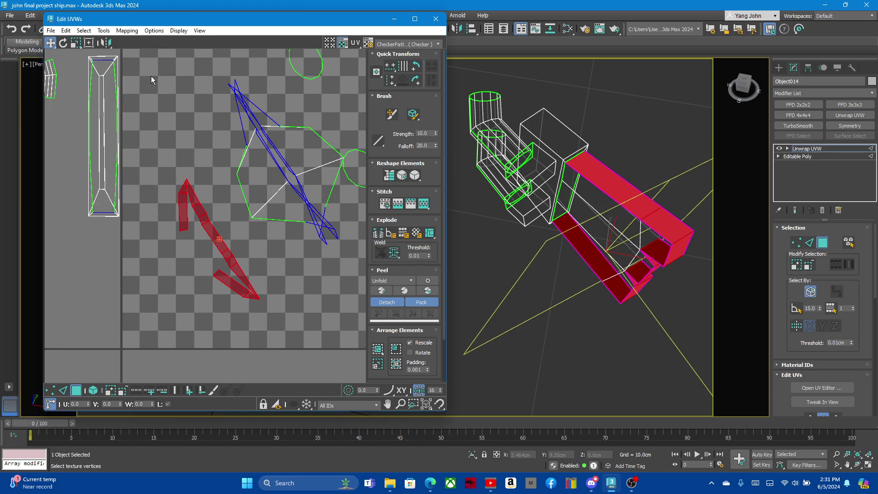
Relax and straighten the bent red hull strip into a flat horizontal line, shifted left
left_click(416, 177)
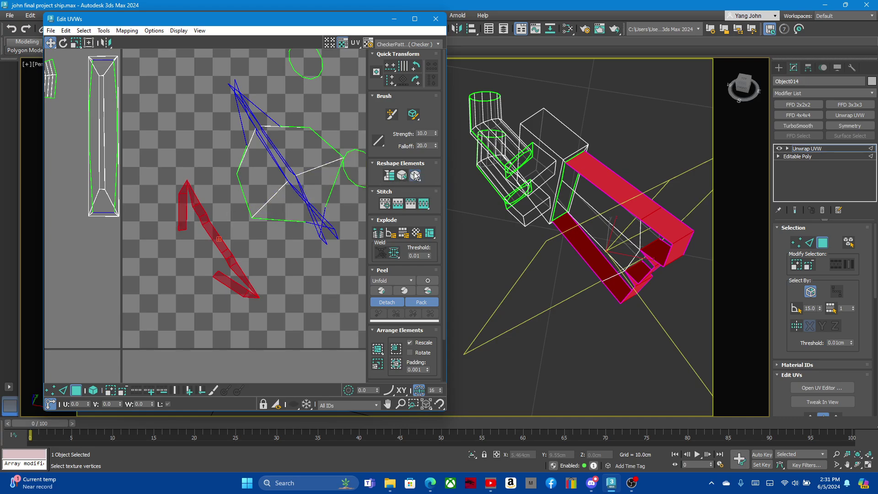
left_click(391, 178)
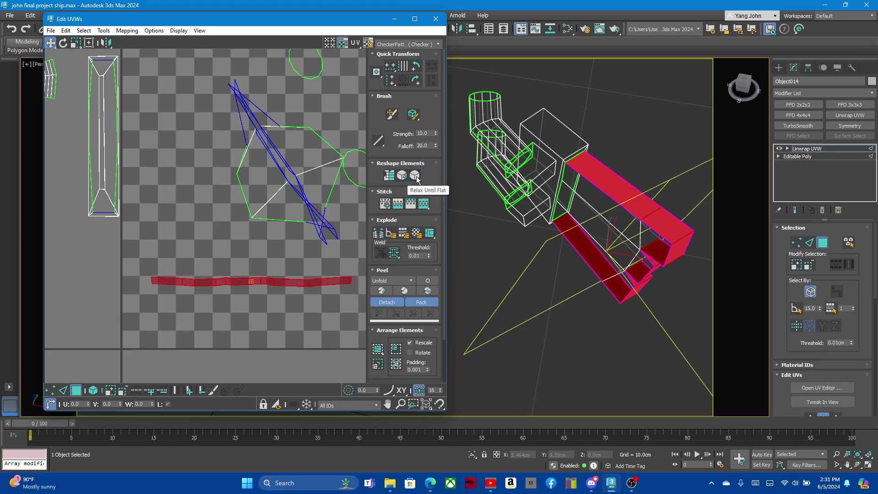
left_click_drag(218, 283, 153, 276)
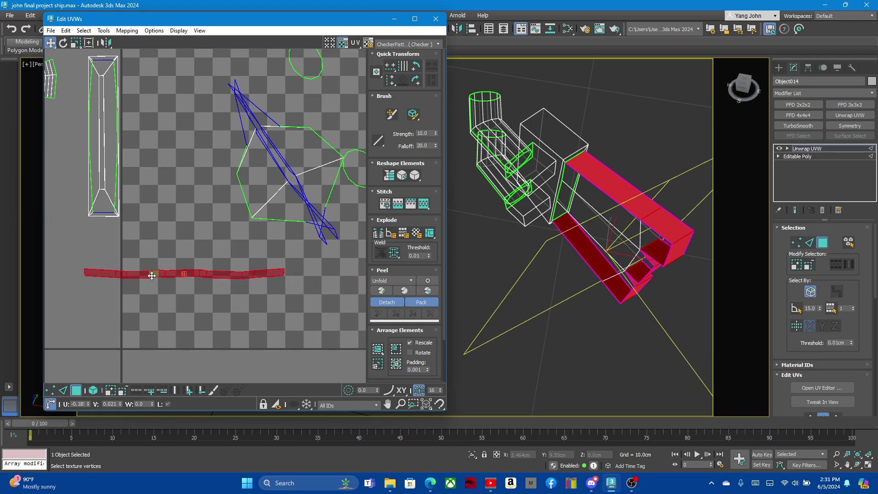
scroll(229, 170, "down", 1)
scroll(252, 156, "down", 2)
Select the first large side panel's faces, move its UVs down-left and straighten them into a quad grid
scroll(254, 158, "down", 1)
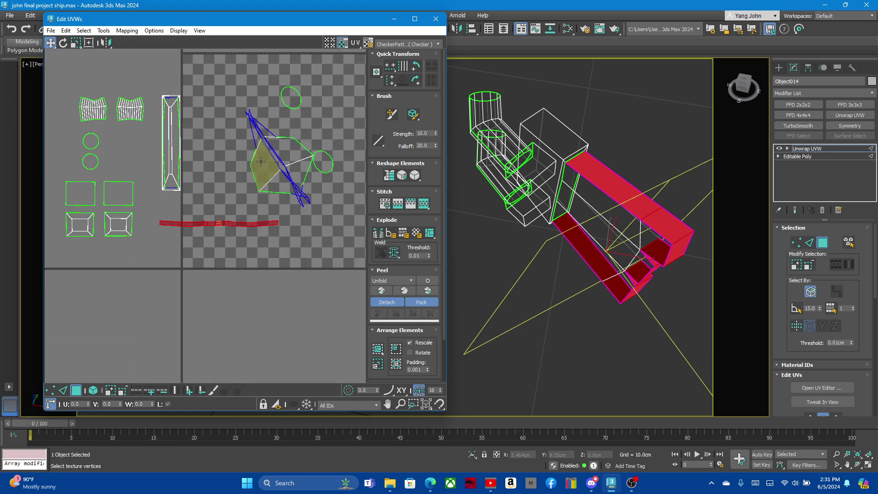
left_click(293, 149)
left_click(253, 125)
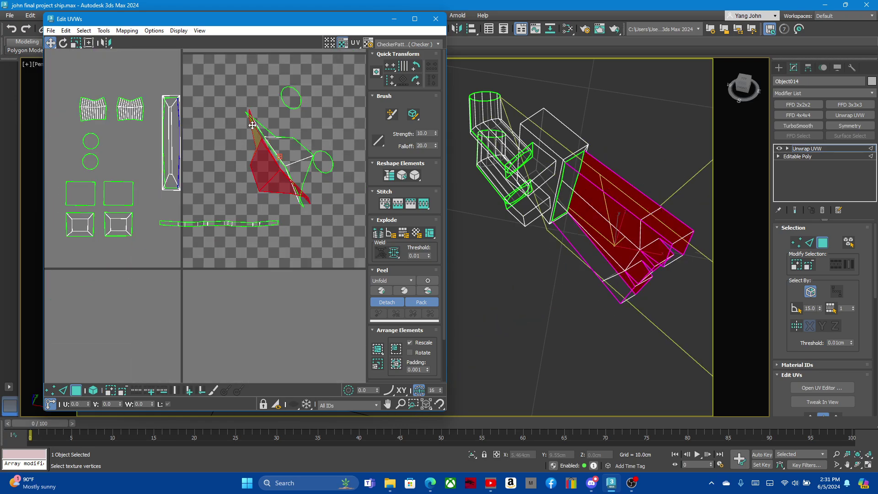
left_click(605, 214)
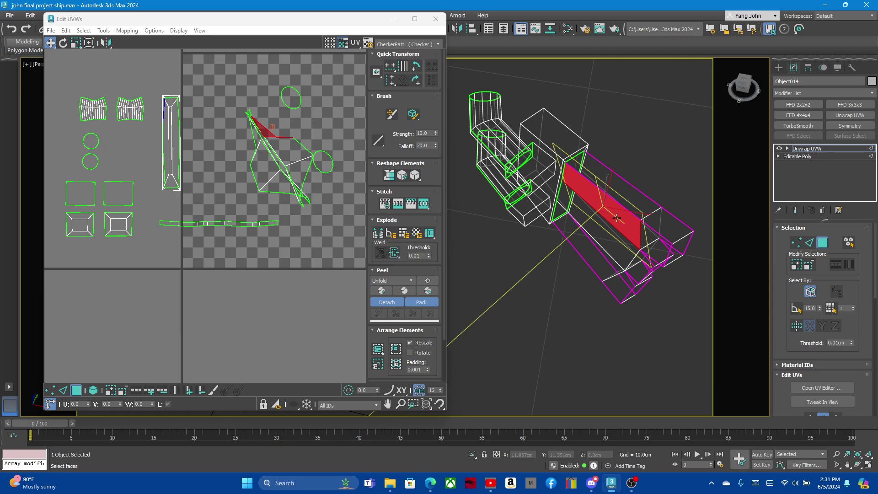
key("F3")
key("F3")
key("F3")
key("F3")
key("F3")
key("F4")
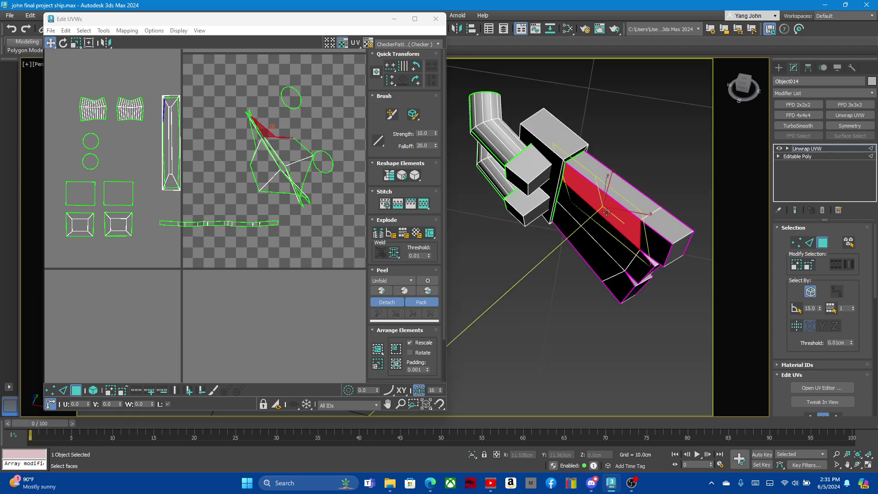
middle_click_drag(608, 249, 636, 230, "alt")
left_click(647, 221, "ctrl")
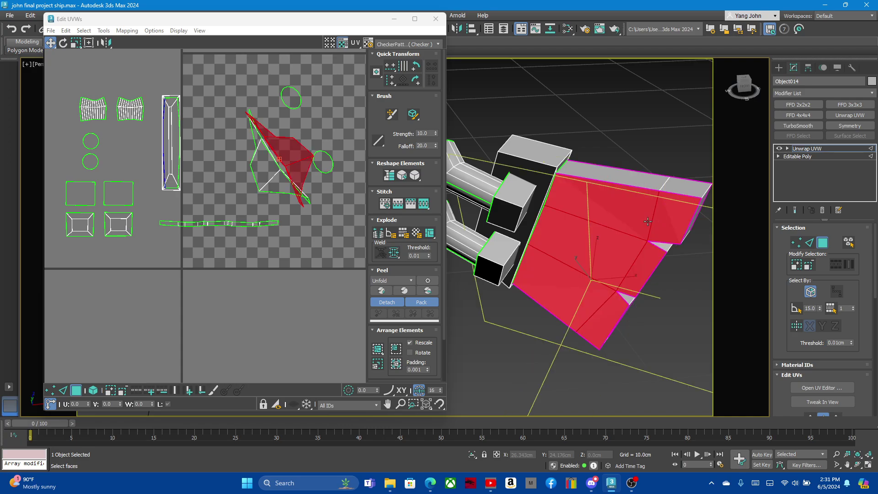
middle_click_drag(572, 229, 618, 220, "alt")
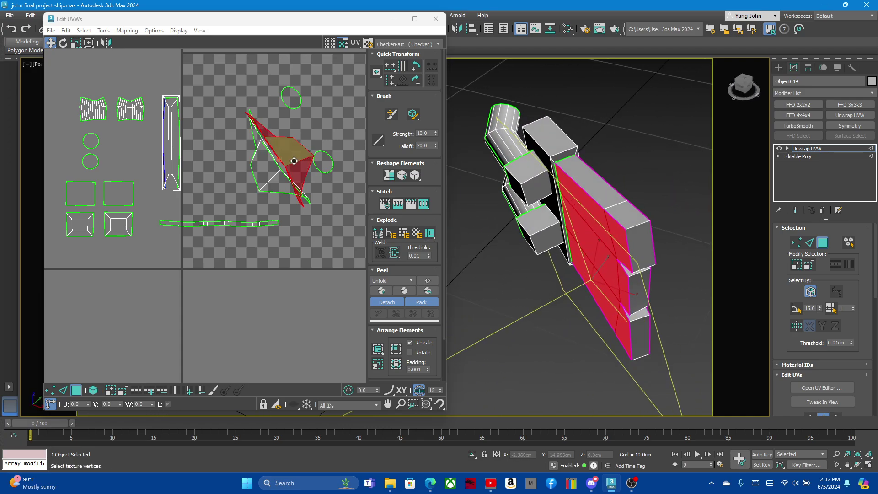
left_click_drag(295, 160, 213, 305)
left_click(417, 175)
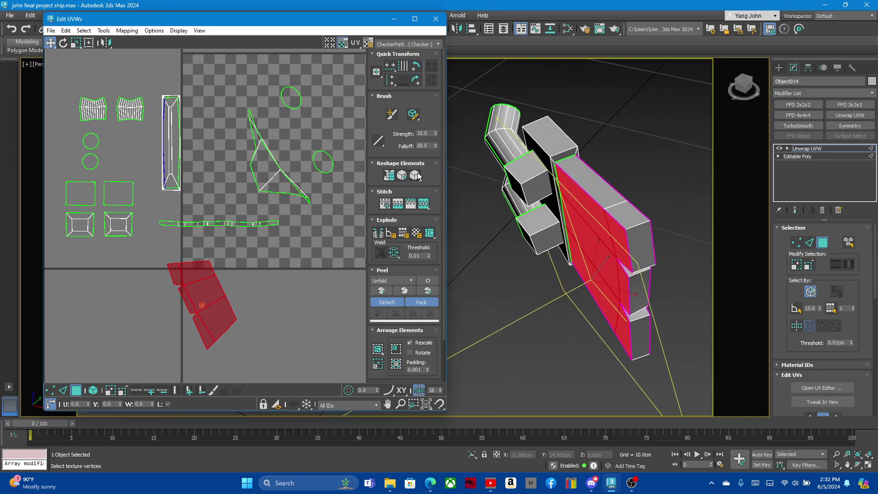
Select the opposite side panel's faces, move its UVs down and straighten them into a grid
middle_click_drag(547, 236, 576, 238, "alt")
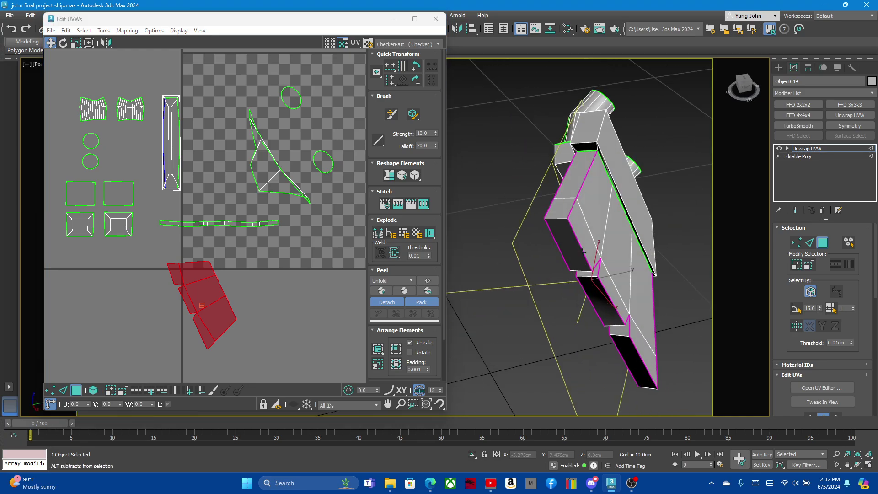
left_click(641, 257)
left_click(608, 298, "ctrl")
mouse_move(309, 185)
left_mouse_down()
mouse_move(284, 219)
mouse_move(302, 306)
left_mouse_up()
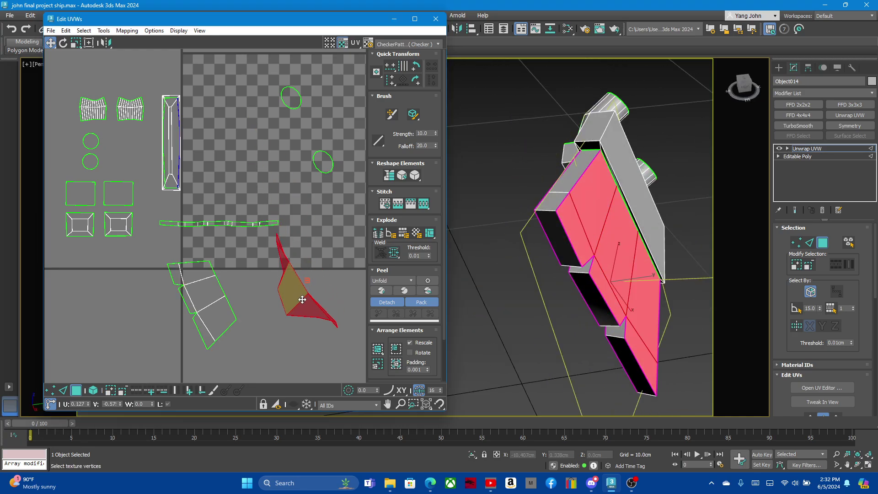
left_click(416, 176)
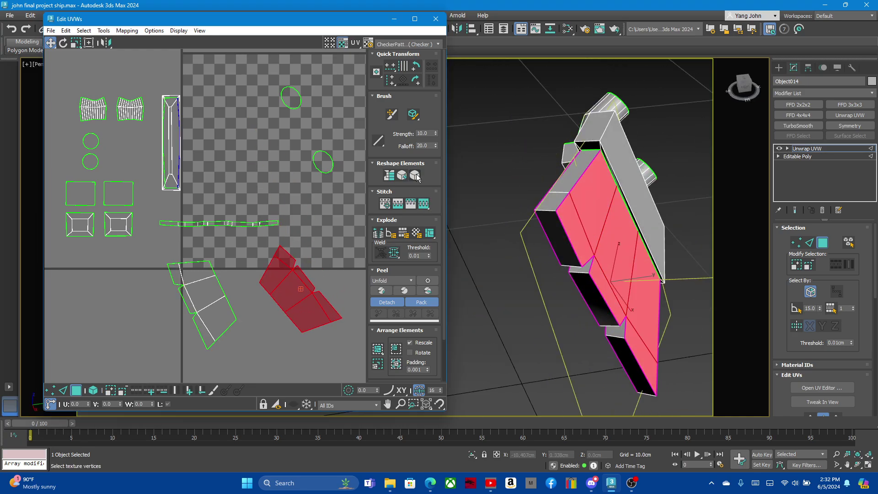
Rotate both panel islands upright and place them side by side
middle_click_drag(271, 181, 263, 147)
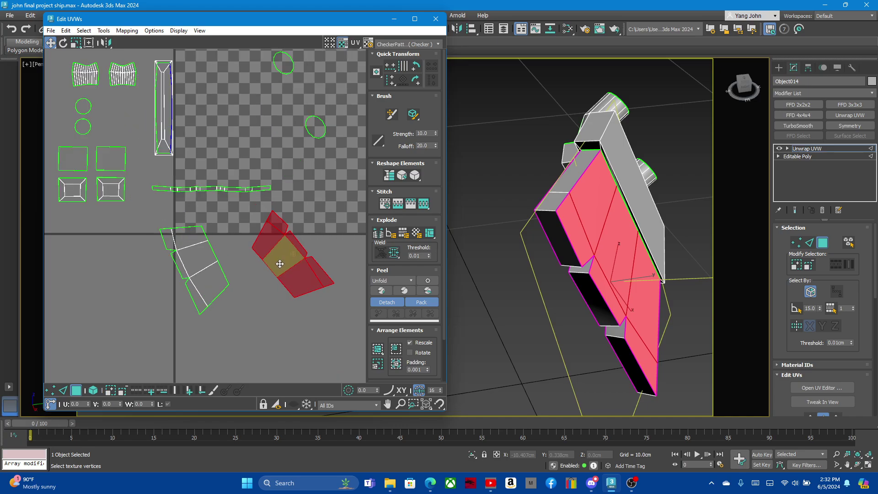
key("e")
left_click_drag(259, 252, 255, 217)
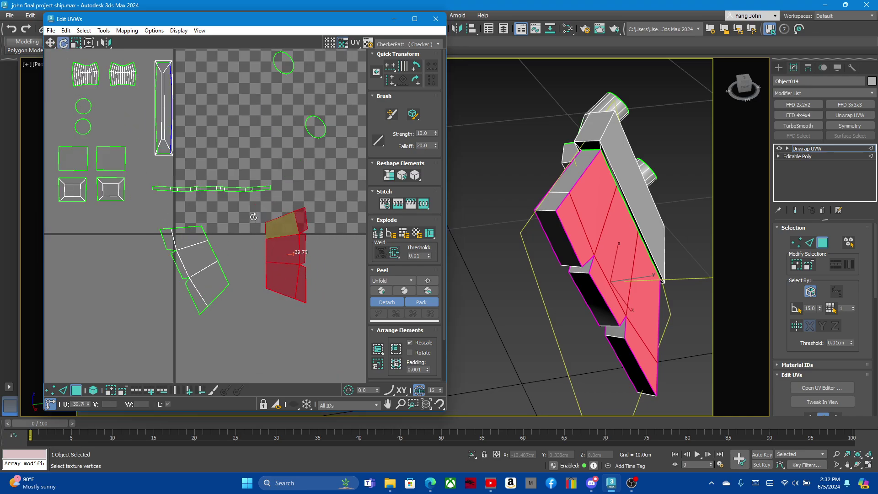
mouse_move(187, 239)
left_mouse_down()
mouse_move(209, 237)
mouse_move(214, 248)
left_mouse_up()
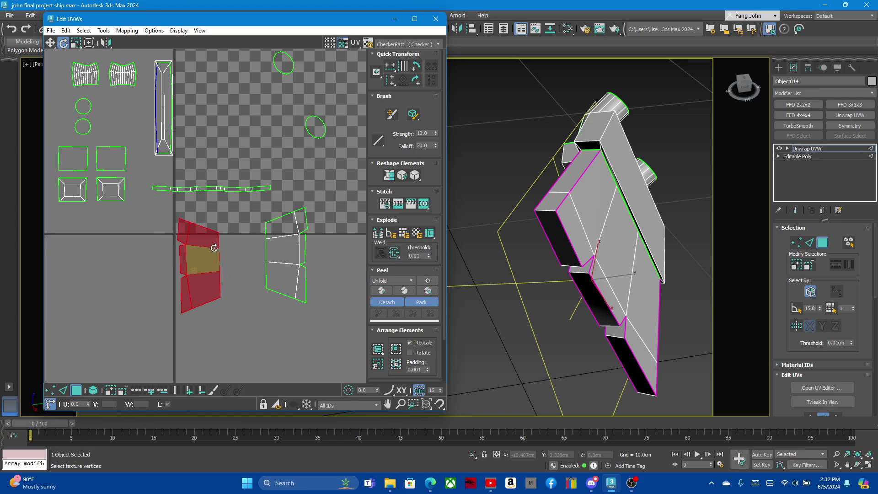
left_click(51, 42)
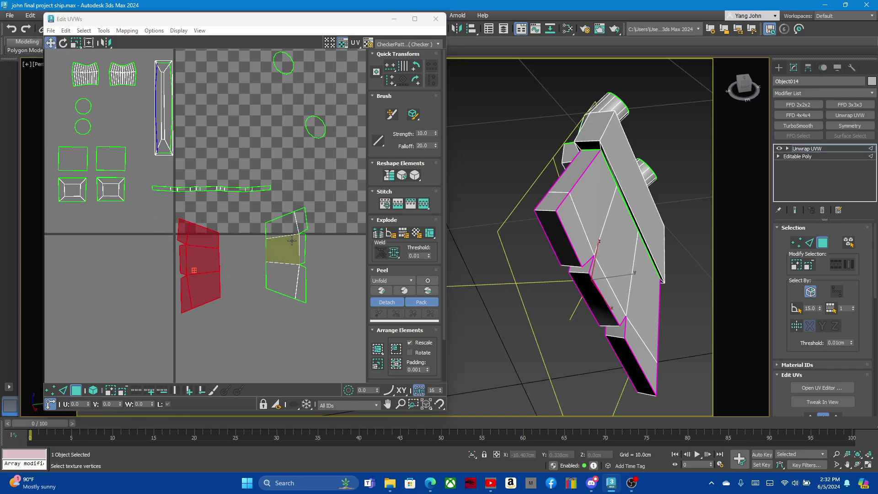
left_click(286, 230)
left_click_drag(284, 231, 252, 239)
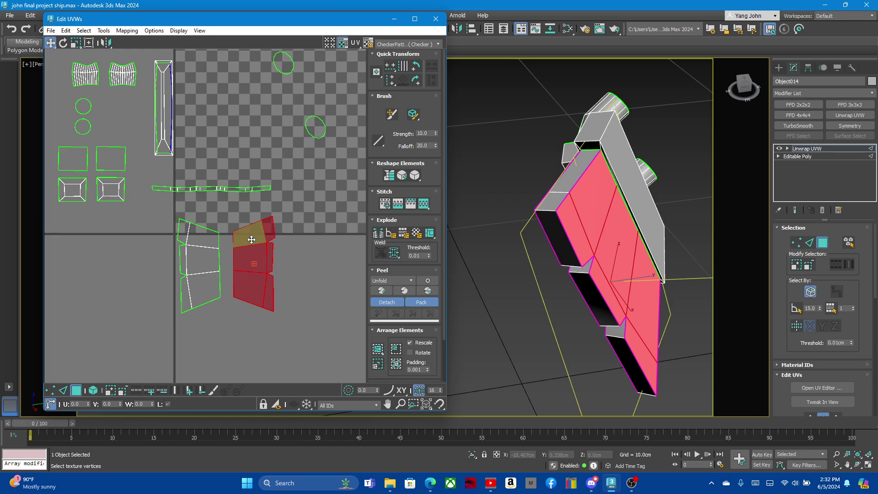
left_click(279, 247)
scroll(256, 219, "down", 2)
Move both round cap UV islands off the checker tile, beside the earlier small circles
scroll(258, 137, "down", 2)
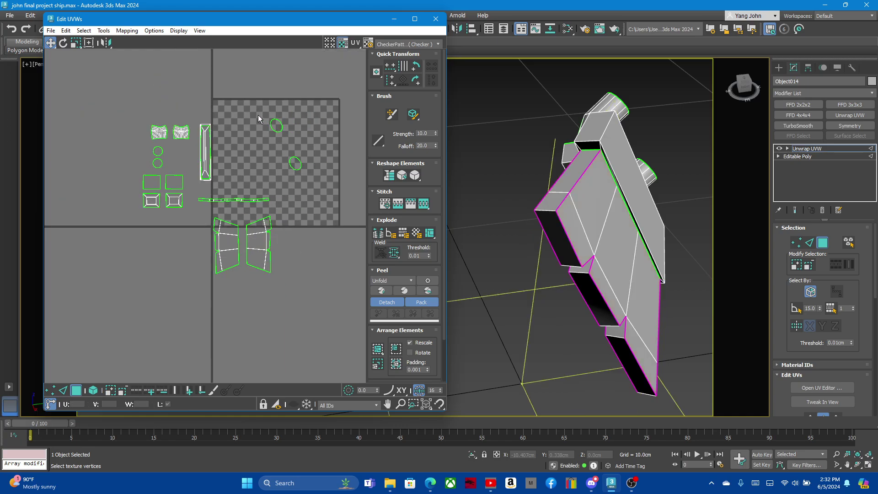
left_click_drag(286, 150, 284, 136)
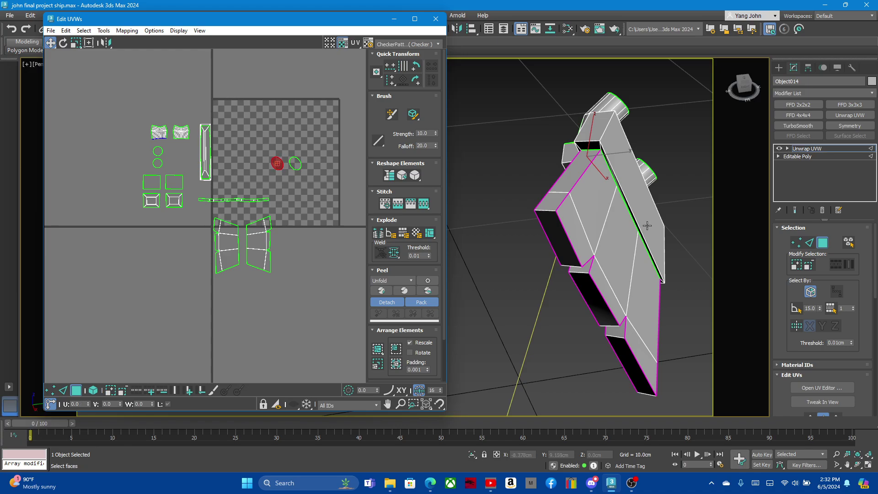
mouse_move(646, 226)
middle_mouse_down("alt")
mouse_move(582, 204)
mouse_move(409, 207)
middle_mouse_up("alt")
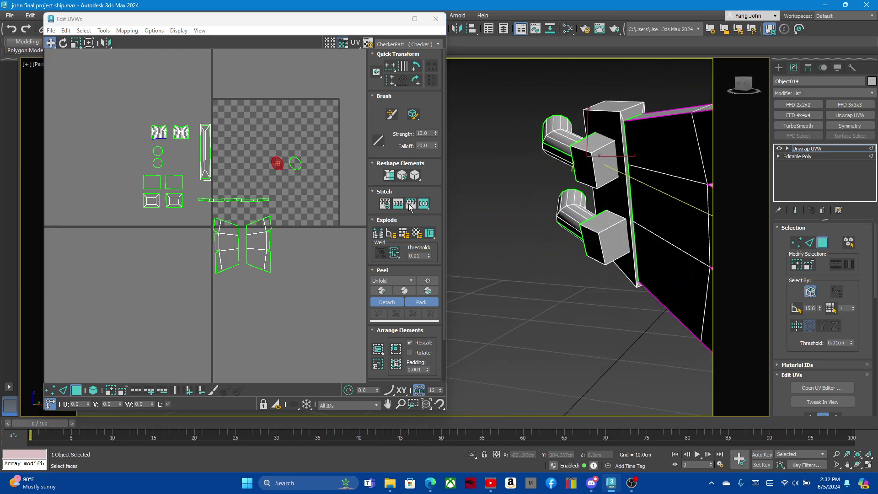
left_click(314, 155)
left_click_drag(261, 175, 164, 168)
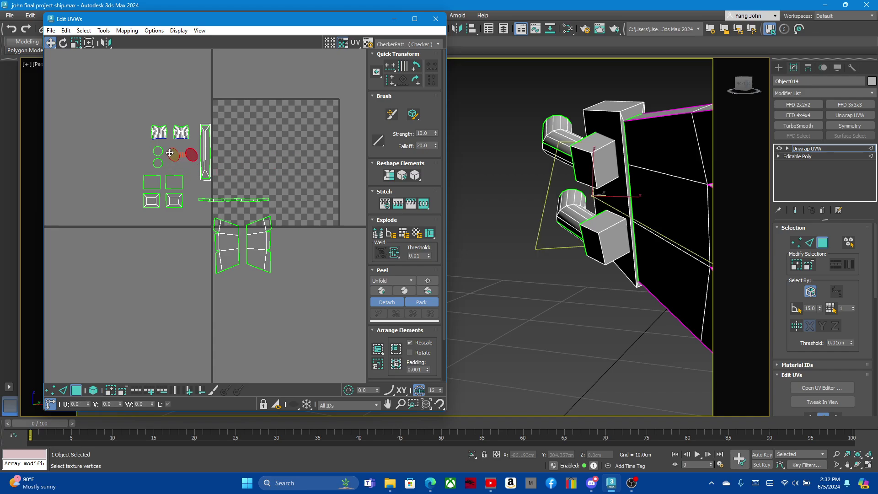
scroll(182, 165, "up", 5)
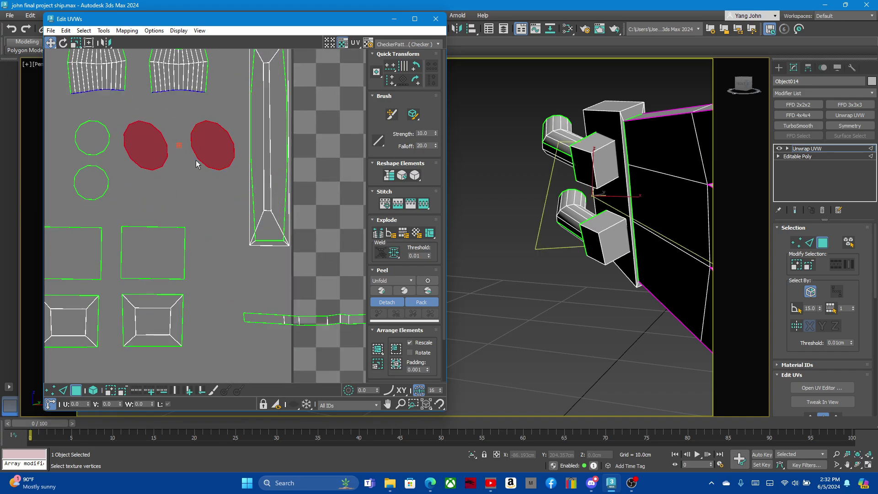
left_click(198, 163)
left_click(210, 145)
left_click(188, 167)
scroll(232, 168, "down", 4)
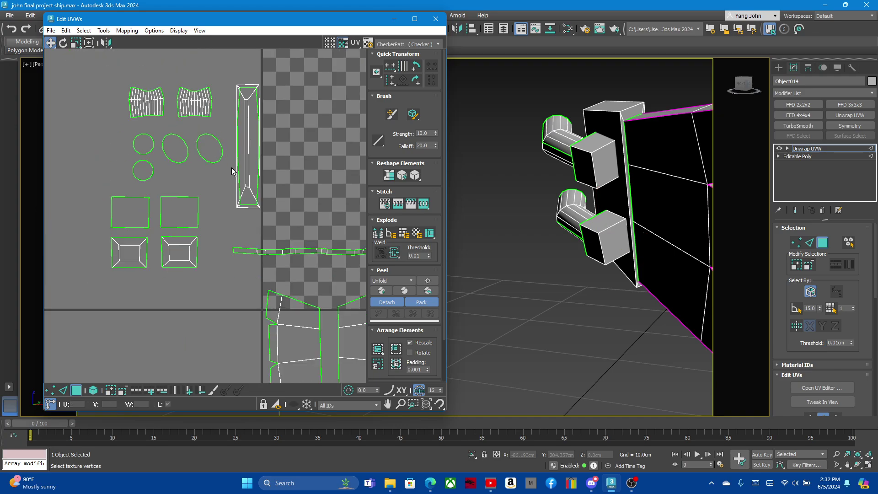
Gather the two panel islands up and left beneath the straightened hull strip
left_click_drag(230, 209, 336, 320)
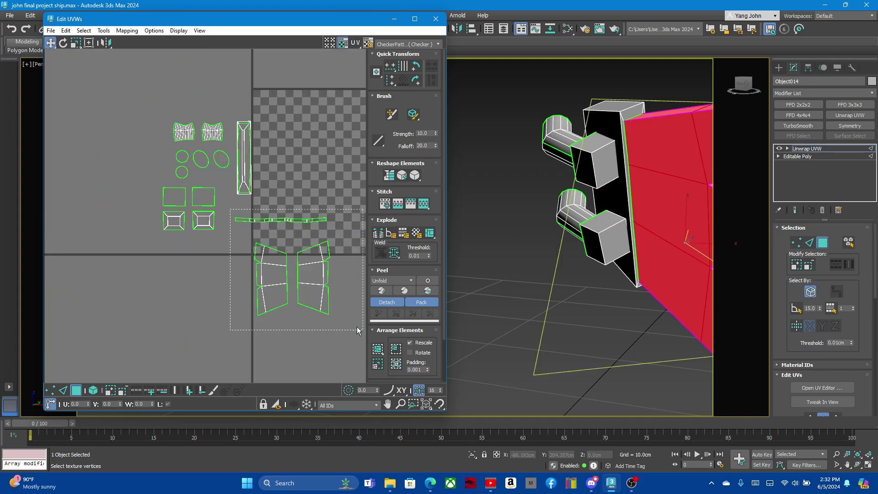
left_click_drag(307, 259, 226, 279)
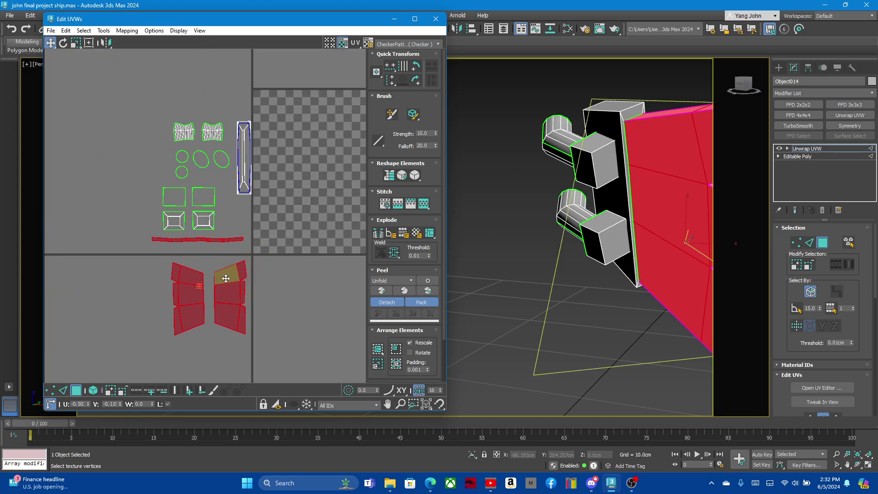
left_click(259, 331)
left_click_drag(259, 330, 199, 265)
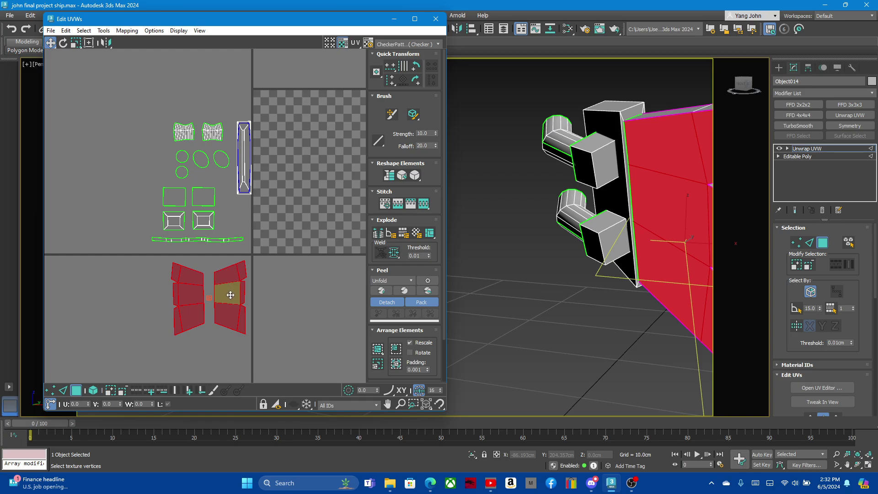
left_click_drag(230, 295, 222, 280)
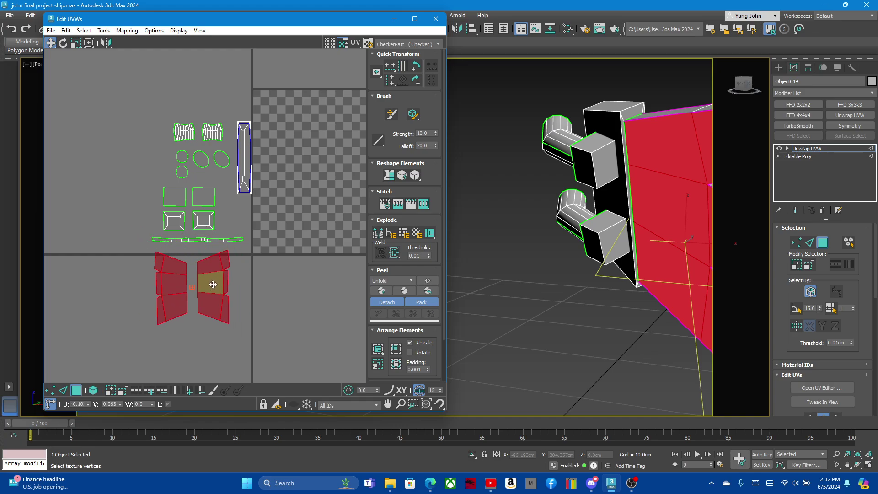
left_click(122, 199)
scroll(139, 199, "down", 2)
scroll(193, 213, "down", 2)
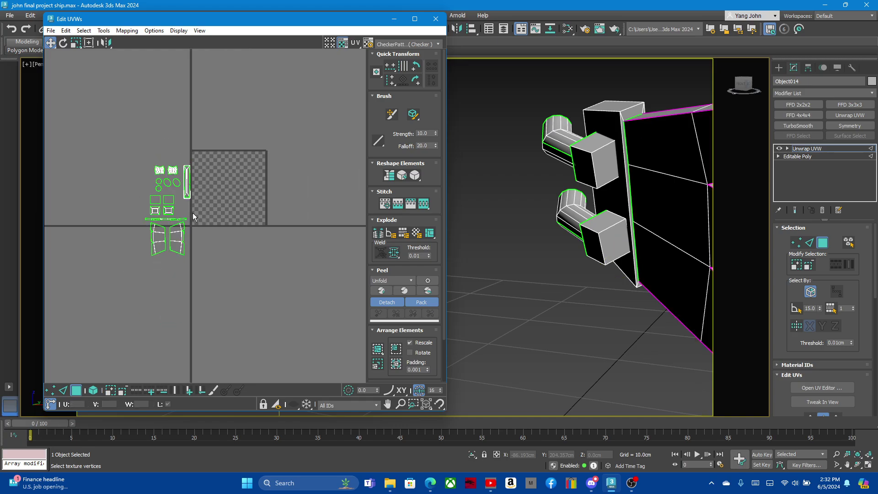
Close the UV editor and save the scene as john final project ship.max
left_click(436, 19)
left_click(10, 15)
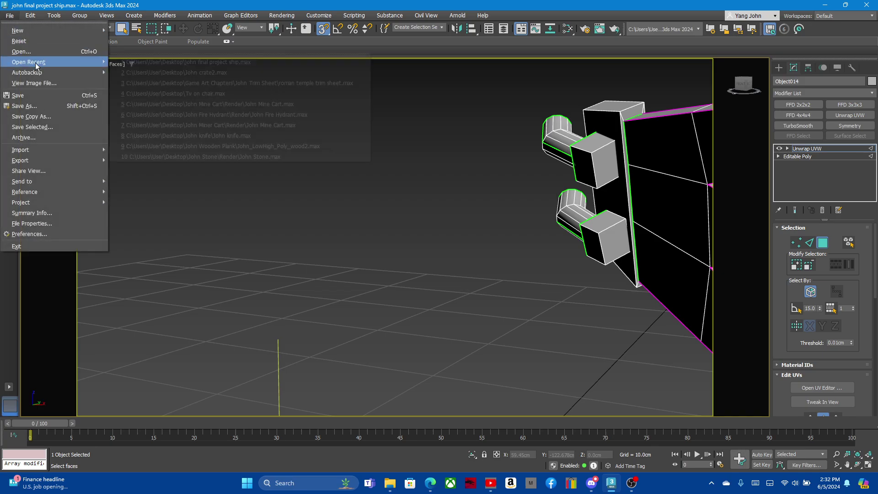
left_click(39, 97)
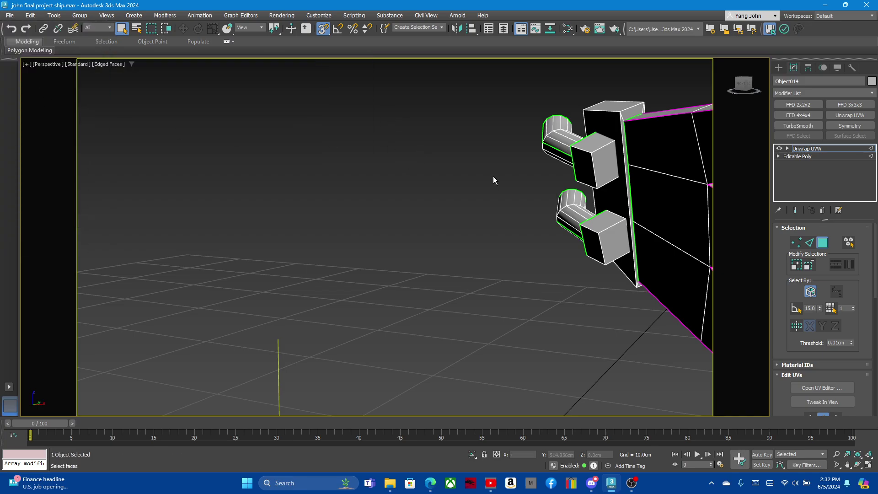
right_click(483, 169)
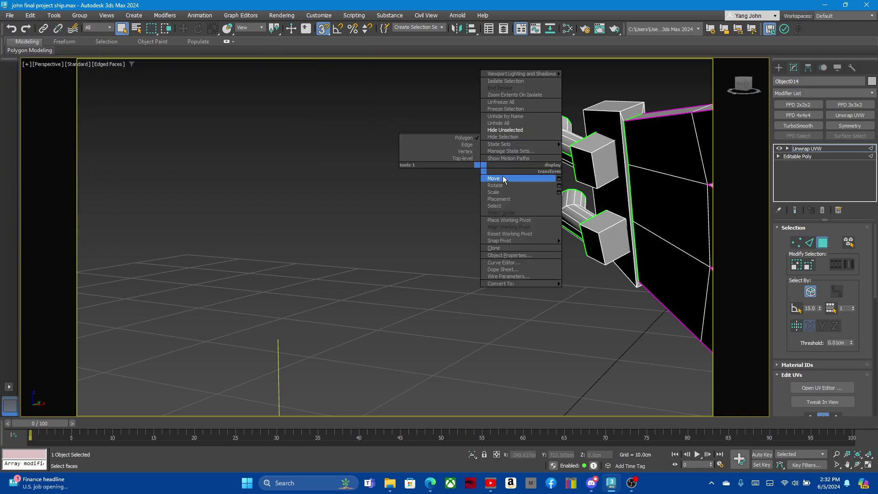
Unhide all hidden ship parts and orbit around the hexagonal hull
left_click(519, 123)
scroll(462, 153, "down", 3)
scroll(586, 170, "up", 3)
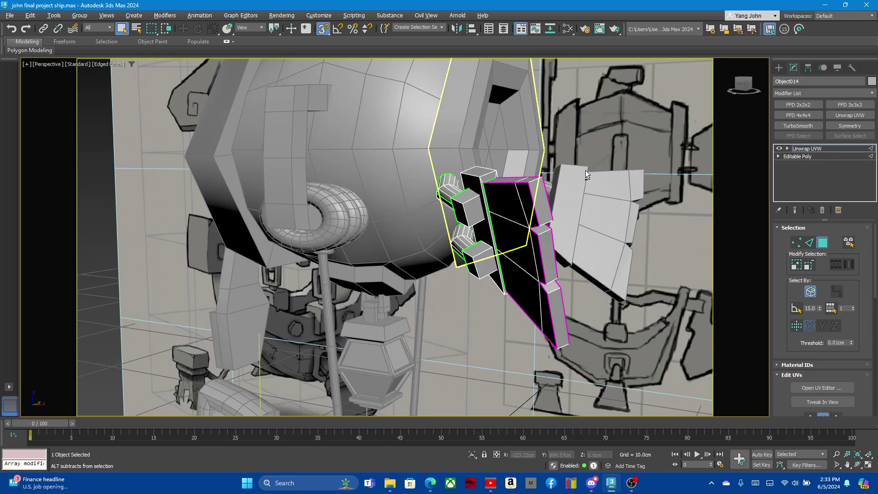
middle_click_drag(585, 170, 570, 158, "alt")
scroll(569, 158, "down", 3)
scroll(567, 158, "up", 3)
mouse_move(492, 155)
middle_mouse_down("alt")
mouse_move(383, 174)
mouse_move(400, 207)
mouse_move(344, 211)
middle_mouse_up("alt")
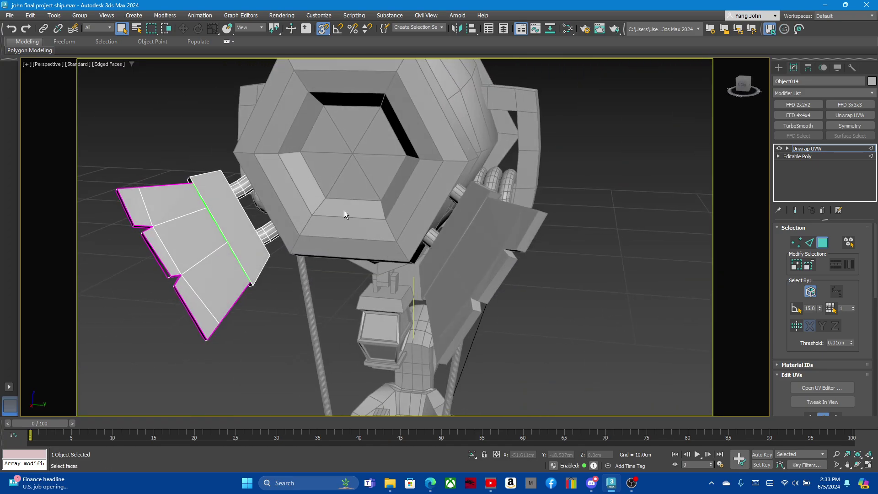
Switch to face selection and reselect the left wing panel
left_click(823, 241)
scroll(500, 203, "down", 3)
scroll(491, 205, "up", 3)
mouse_move(491, 205)
middle_mouse_down("alt")
mouse_move(506, 219)
mouse_move(428, 216)
mouse_move(387, 272)
middle_mouse_up("alt")
left_click(499, 213)
scroll(452, 176, "up", 4)
scroll(467, 223, "down", 2)
left_click(403, 218)
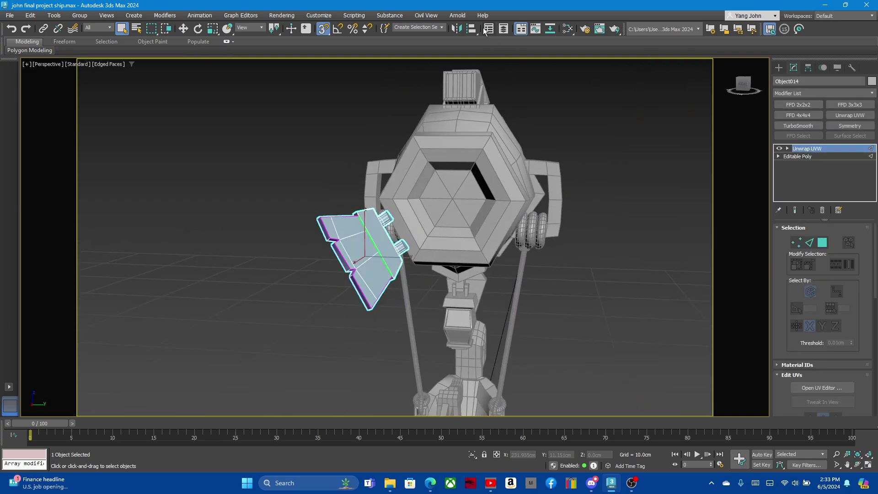
left_click(457, 33)
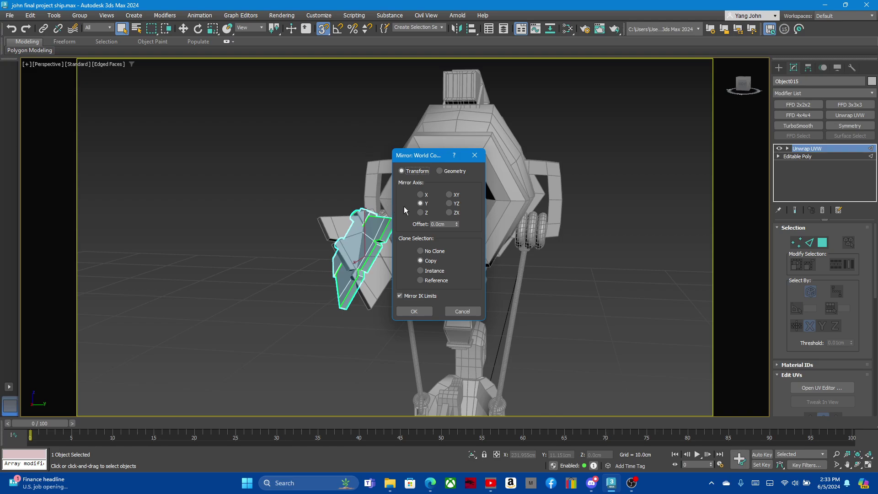
left_click(420, 195)
left_click(421, 213)
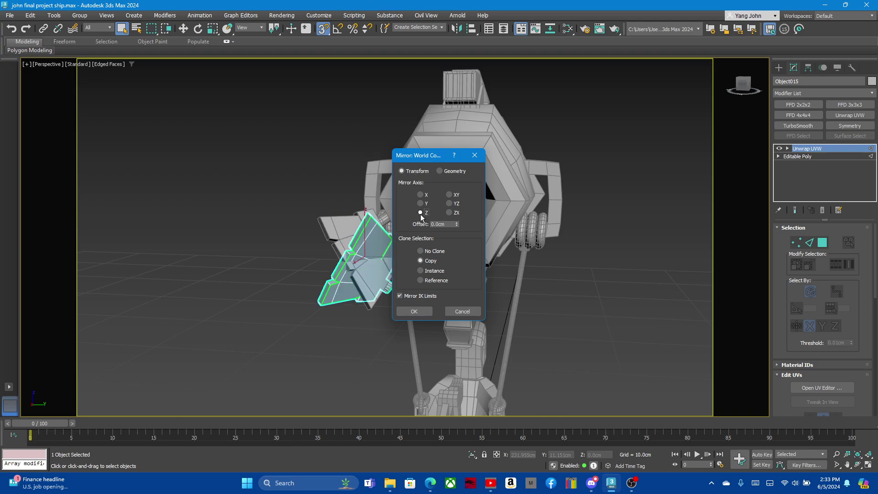
left_click(420, 203)
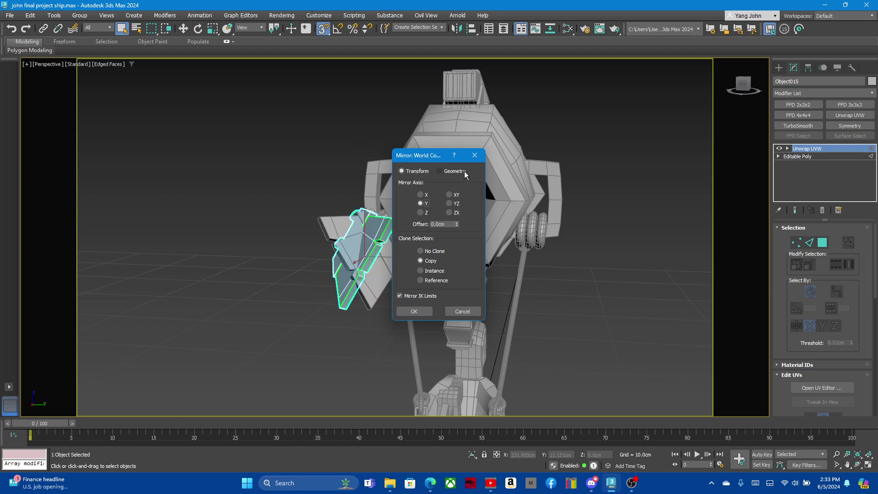
left_click(475, 155)
mouse_move(347, 256)
middle_mouse_down("alt")
mouse_move(455, 268)
mouse_move(502, 194)
middle_mouse_up("alt")
scroll(404, 260, "down", 3)
scroll(404, 259, "up", 3)
key("w")
scroll(455, 267, "up", 2)
scroll(502, 194, "up", 3)
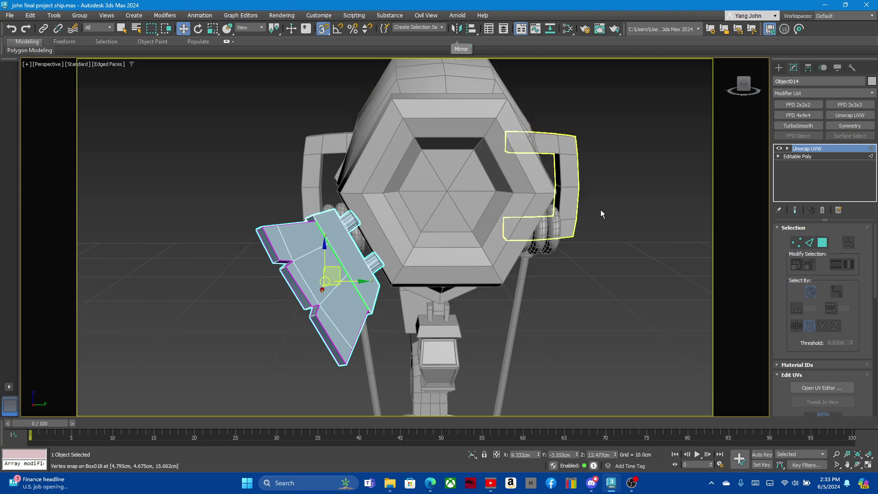
With Affect Pivot Only and vertex snapping, snap the wing panel's pivot to the hexagon's centre
left_click(809, 69)
left_click(823, 132)
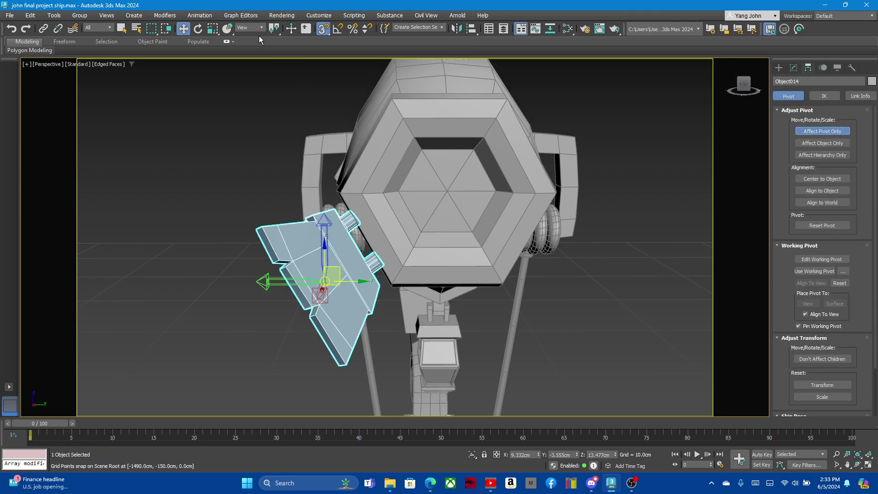
right_click(323, 29)
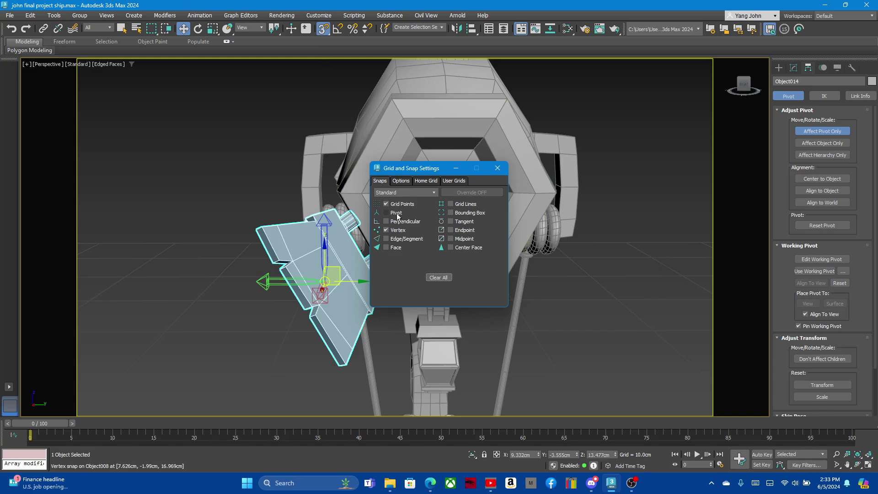
left_click(497, 168)
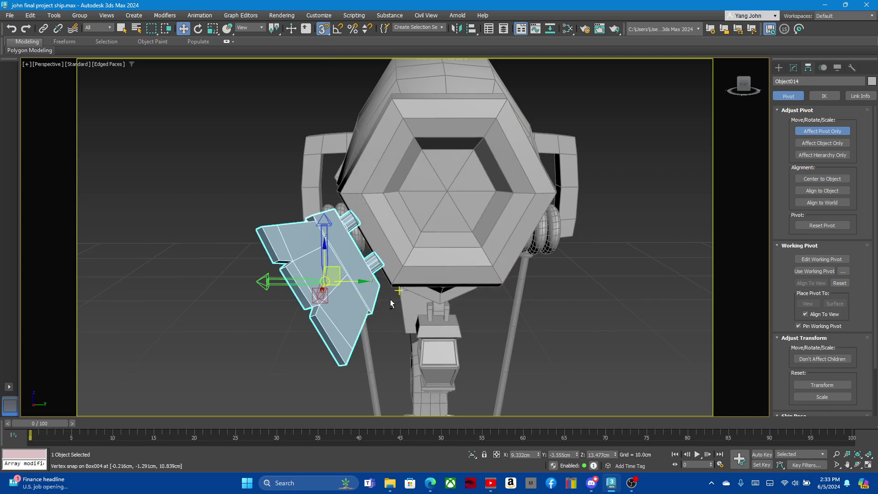
middle_click_drag(322, 286, 328, 284, "alt")
left_click_drag(331, 279, 463, 202)
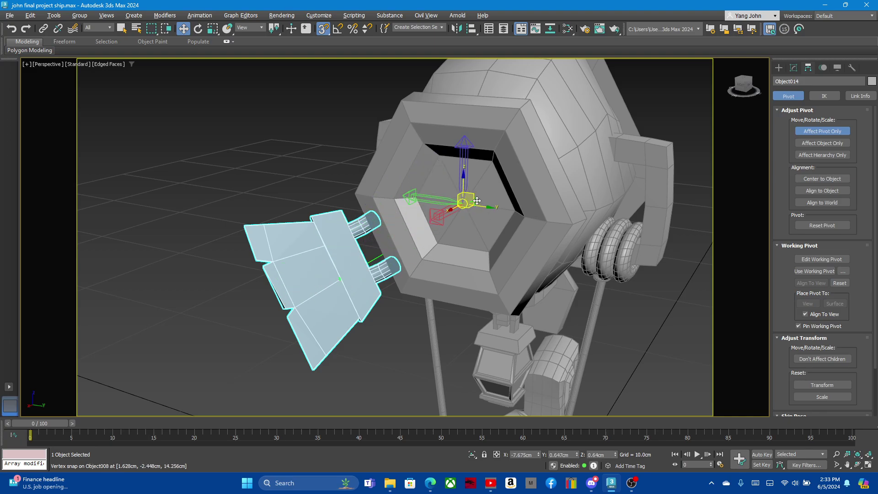
Preview Mirror across the X, Z, XY and ZX axes, then cancel without copying
left_click(457, 28)
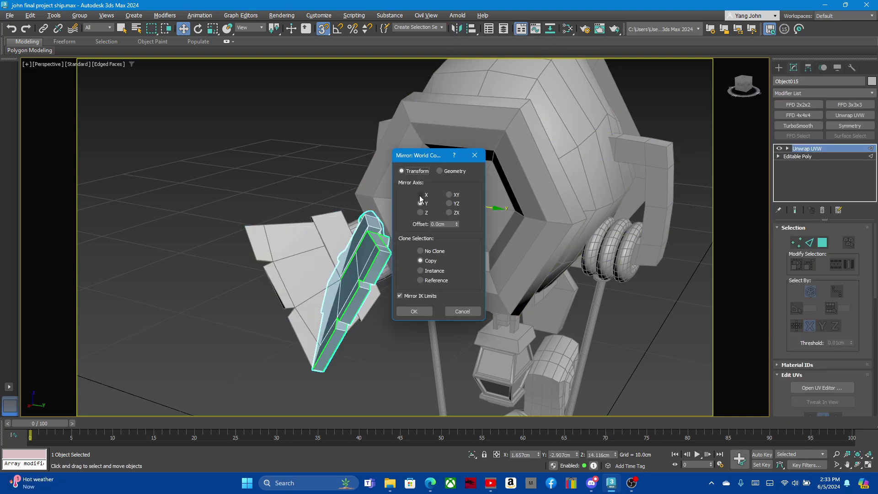
left_click(420, 195)
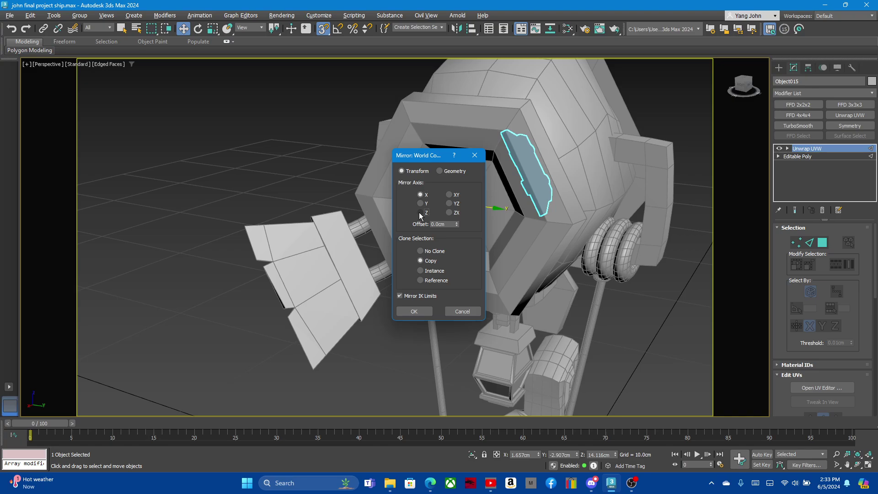
left_click(420, 213)
left_click(450, 194)
left_click(449, 212)
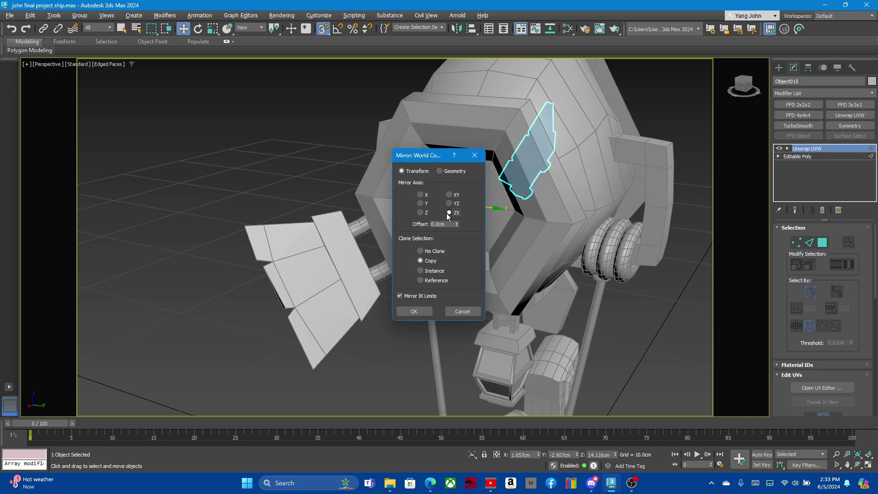
left_click(463, 311)
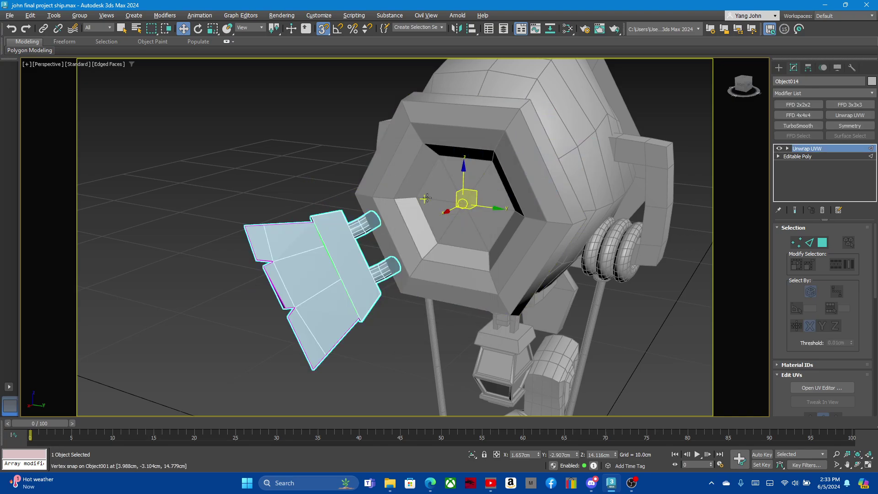
mouse_move(485, 197)
middle_mouse_down("alt")
mouse_move(447, 191)
mouse_move(367, 220)
mouse_move(375, 256)
middle_mouse_up("alt")
Using Affect Pivot Only, snap the wing panel's pivot to the eye centre
scroll(447, 191, "down", 5)
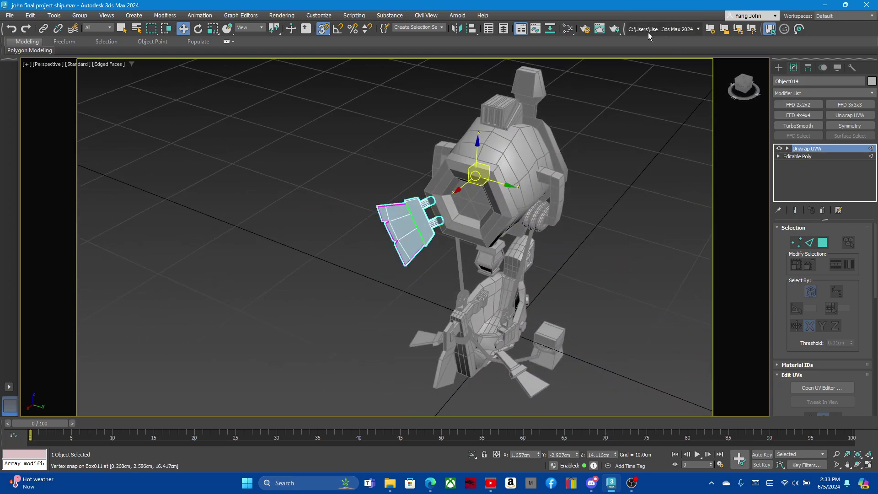
left_click(808, 68)
left_click(819, 131)
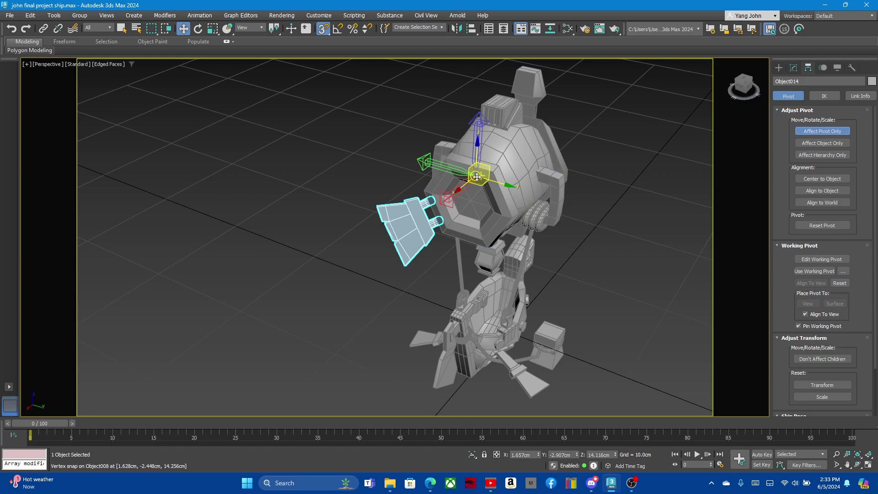
mouse_move(474, 176)
left_mouse_down()
mouse_move(496, 209)
mouse_move(467, 206)
left_mouse_up()
scroll(458, 215, "up", 3)
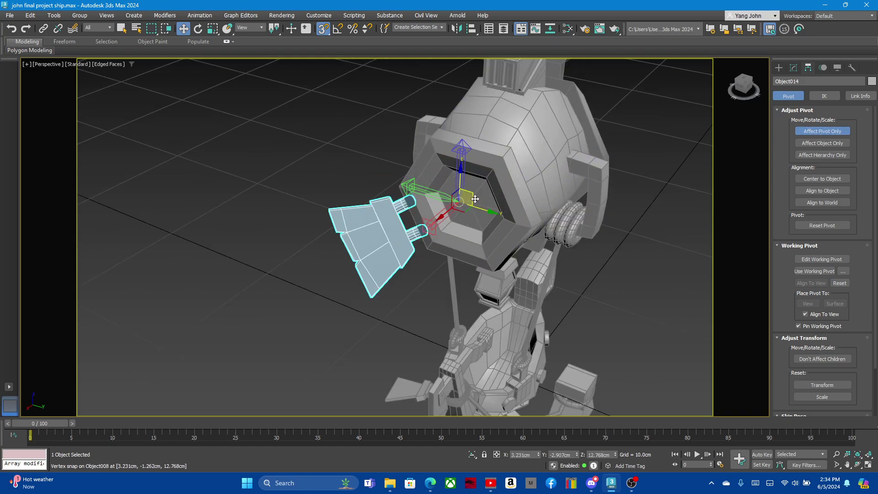
scroll(452, 224, "up", 3)
scroll(449, 233, "up", 2)
middle_click_drag(449, 233, 420, 160, "alt")
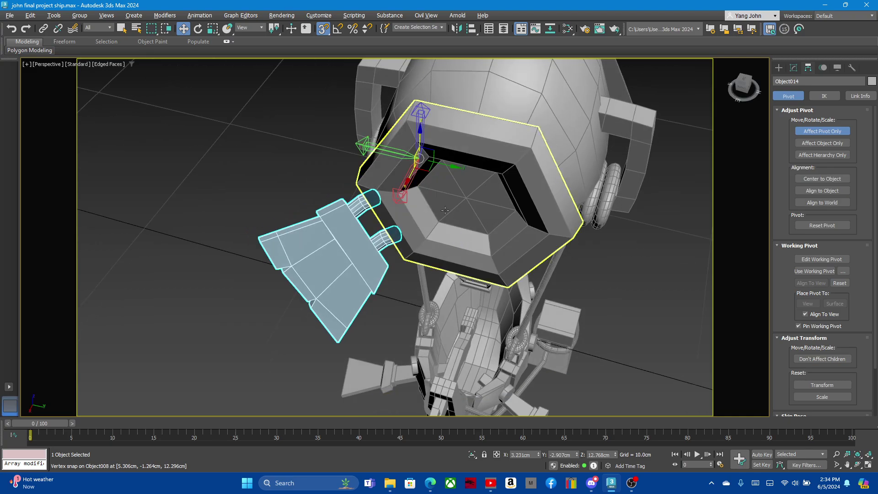
left_click_drag(419, 160, 467, 202)
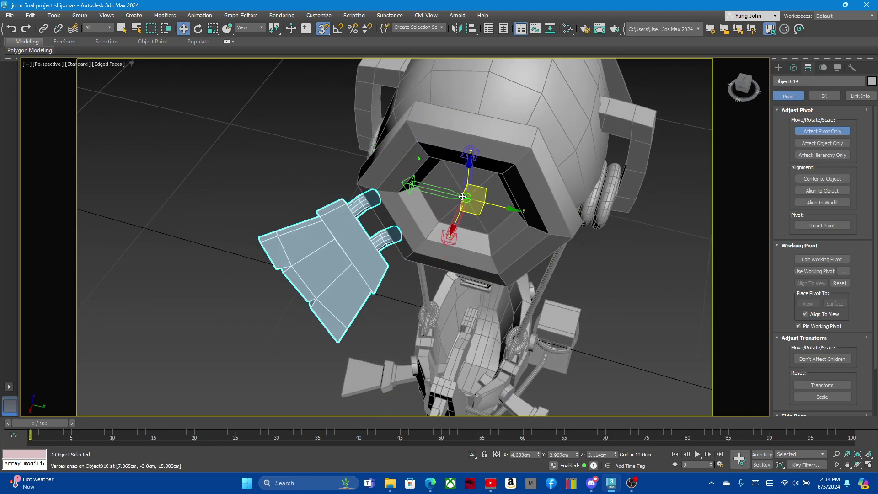
mouse_move(468, 201)
middle_mouse_down("alt")
mouse_move(565, 234)
mouse_move(366, 173)
middle_mouse_up("alt")
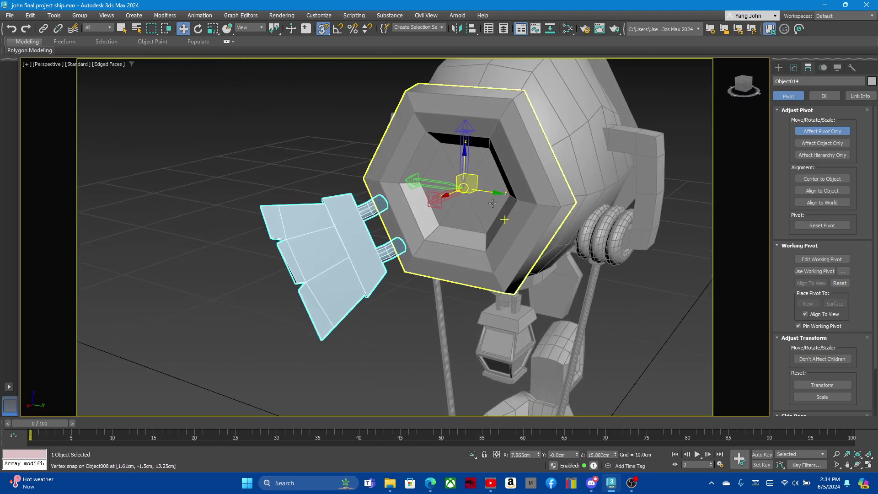
Mirror the wing panel on the Y axis as a copy onto the hull's opposite side
left_click(457, 29)
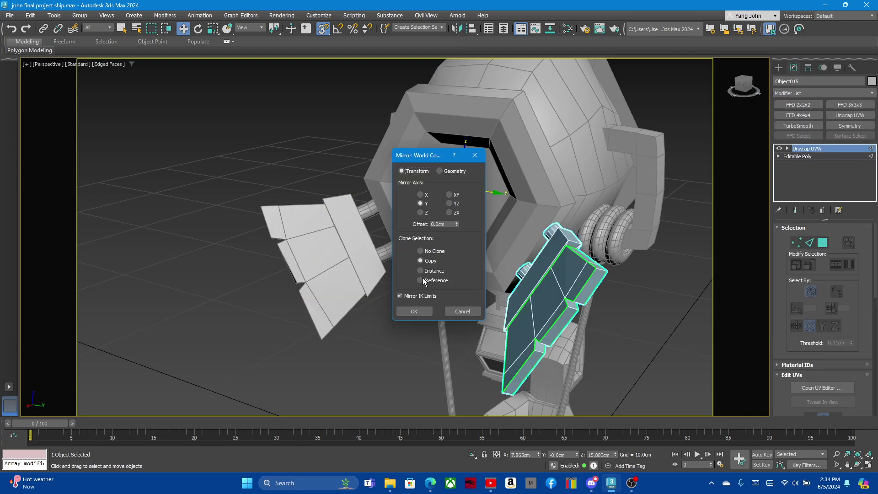
left_click(416, 311)
mouse_move(416, 311)
middle_mouse_down("alt")
mouse_move(399, 244)
mouse_move(327, 251)
mouse_move(330, 260)
mouse_move(361, 272)
mouse_move(549, 197)
mouse_move(584, 170)
middle_mouse_up("alt")
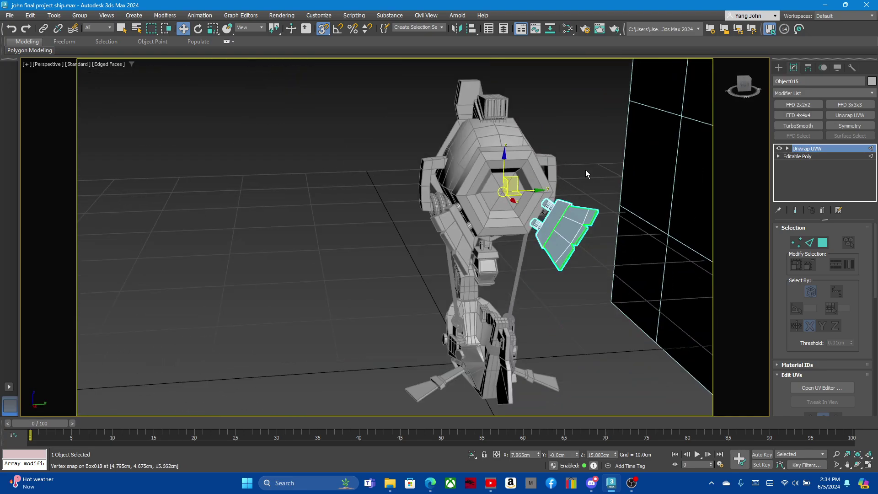
left_click(584, 170)
Select the hexagonal front piece and add an Unwrap UVW modifier
middle_click_drag(513, 224, 485, 183, "alt")
scroll(485, 183, "down", 3)
scroll(476, 149, "up", 5)
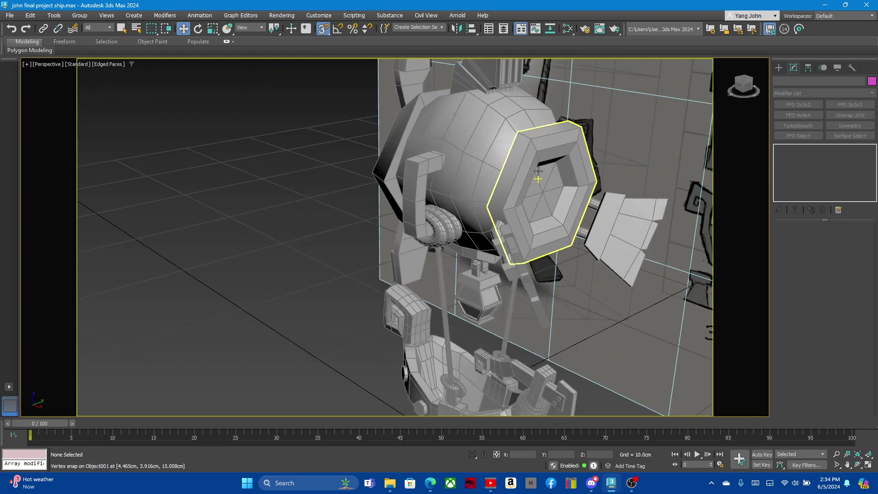
left_click(476, 149)
mouse_move(475, 149)
middle_mouse_down("alt")
mouse_move(457, 151)
mouse_move(513, 133)
middle_mouse_up("alt")
left_click(512, 133)
scroll(504, 183, "up", 4)
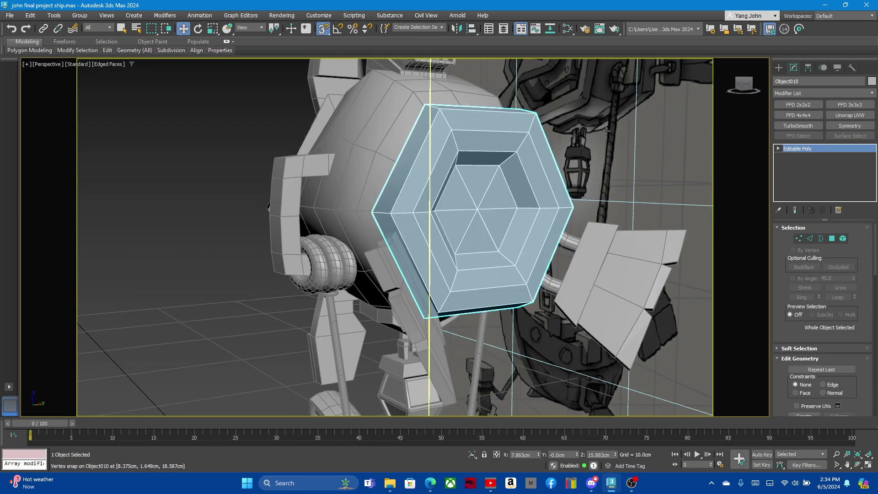
left_click(850, 115)
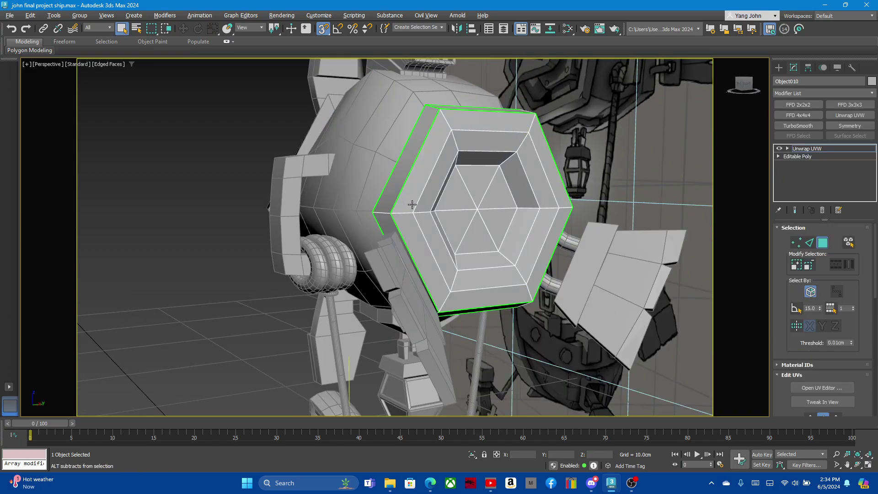
Inspect the hexagon's UV islands in the UV Editor, then close it
mouse_move(411, 202)
middle_mouse_down("alt")
mouse_move(487, 157)
mouse_move(402, 166)
mouse_move(428, 187)
mouse_move(408, 184)
mouse_move(619, 254)
middle_mouse_up("alt")
left_click(822, 387)
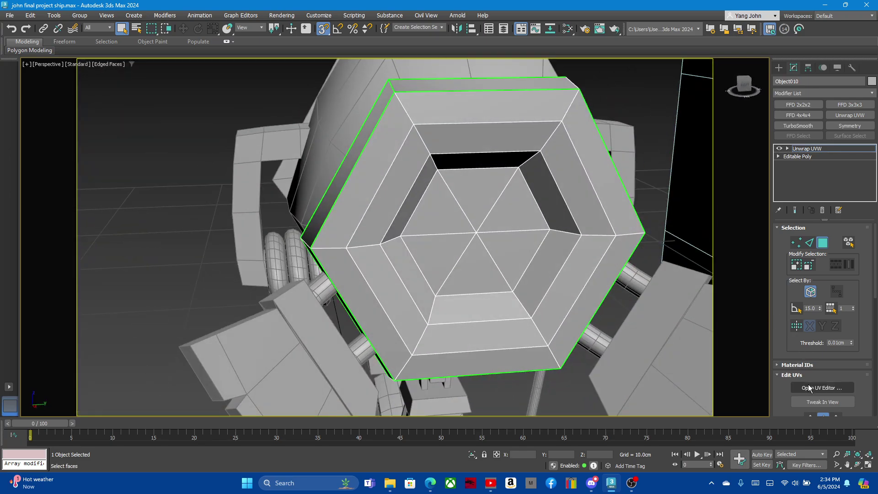
scroll(154, 184, "down", 2)
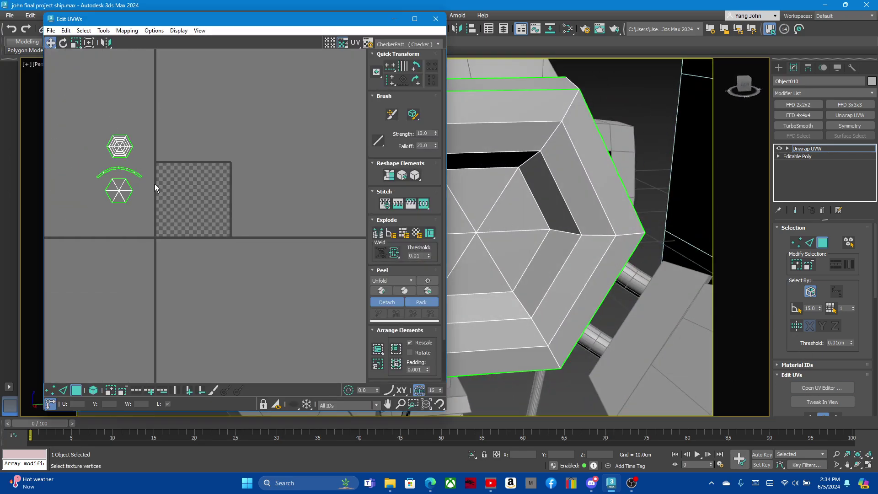
left_click(438, 19)
key("shift+z")
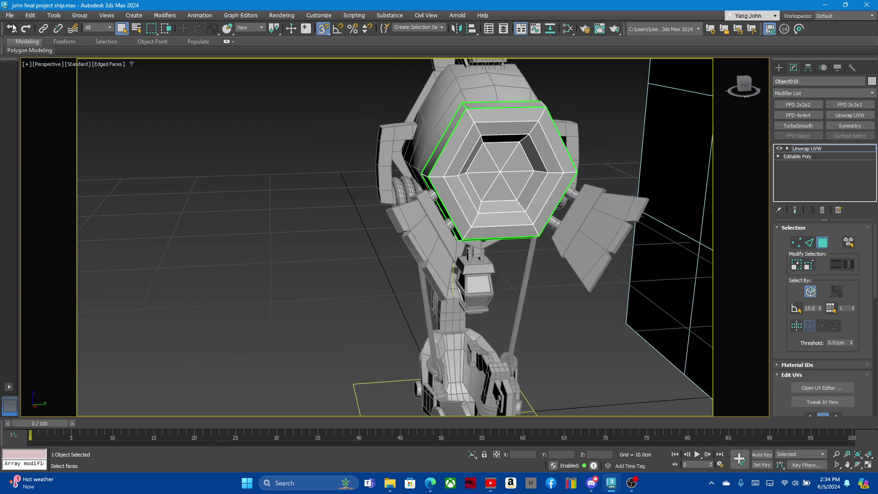
left_click(8, 15)
left_click(14, 94)
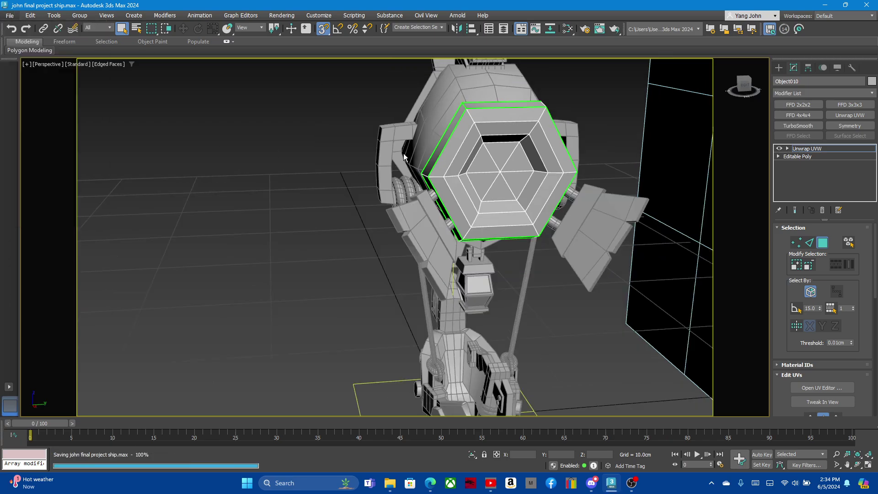
middle_click_drag(469, 177, 469, 209, "alt")
scroll(442, 202, "down", 5)
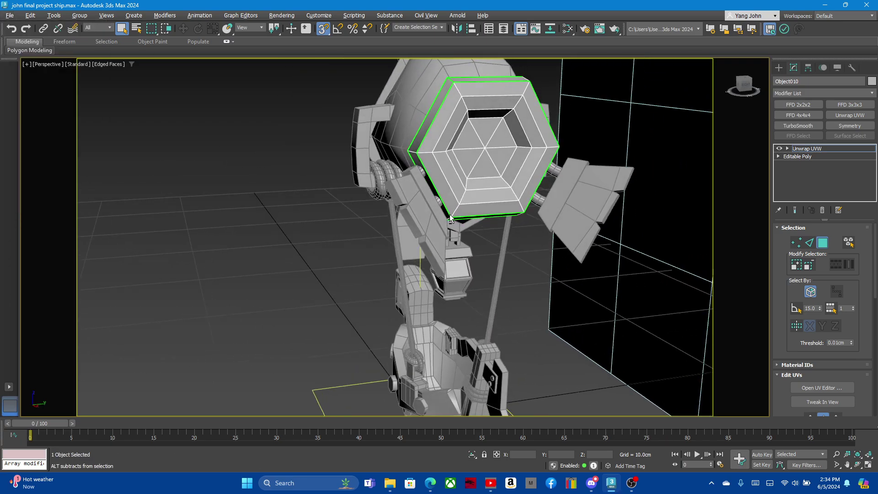
middle_click_drag(442, 202, 385, 161, "alt")
scroll(421, 139, "down", 2)
scroll(412, 139, "up", 2)
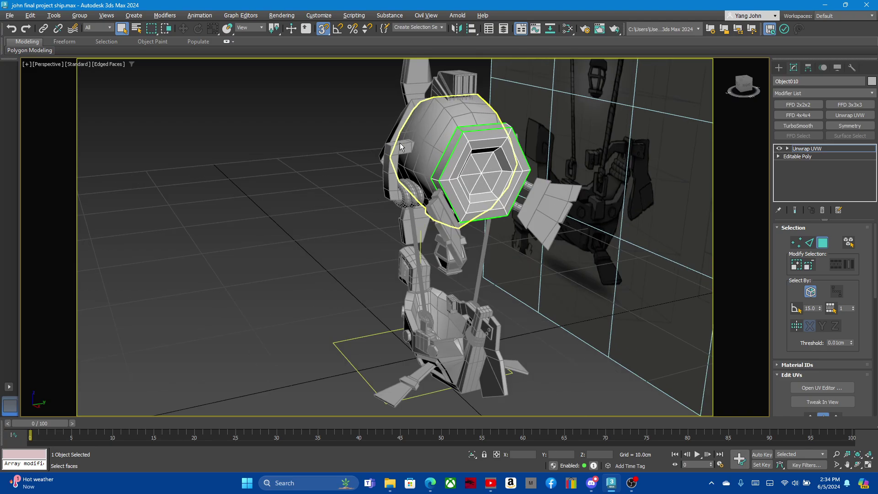
left_click(823, 242)
scroll(403, 162, "up", 2)
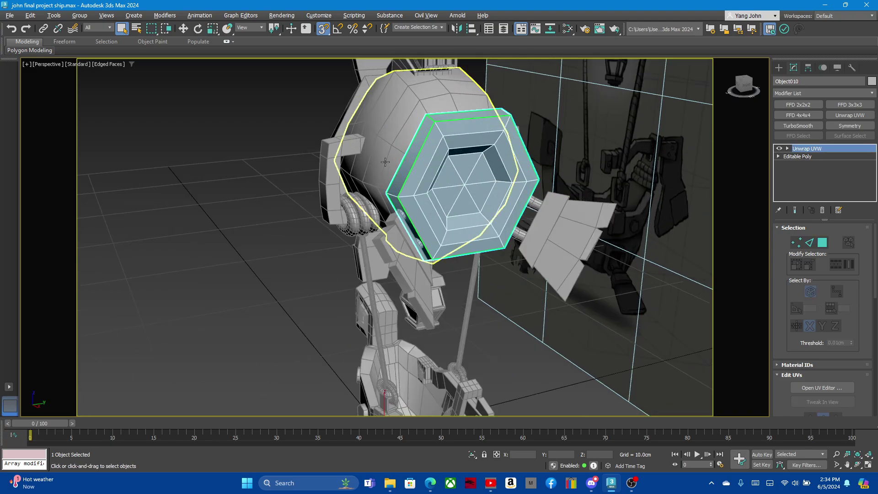
left_click(340, 149)
scroll(257, 149, "up", 2)
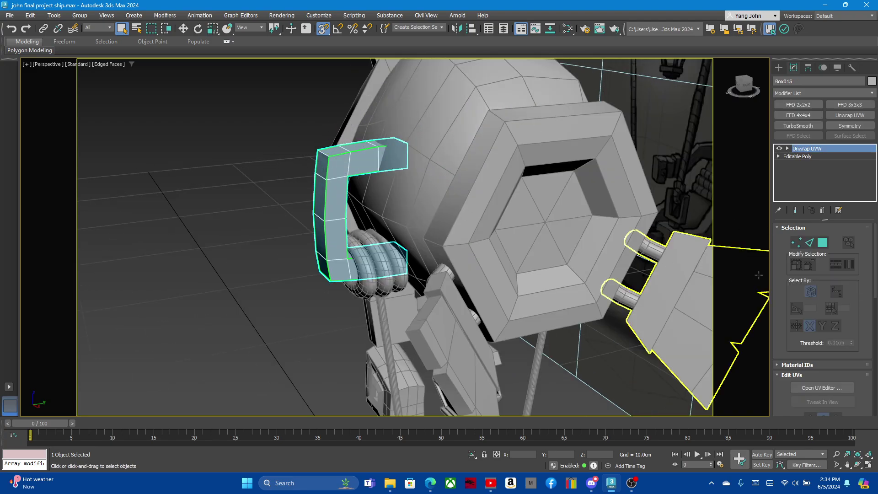
middle_click_drag(485, 189, 554, 182, "alt")
scroll(554, 182, "down", 3)
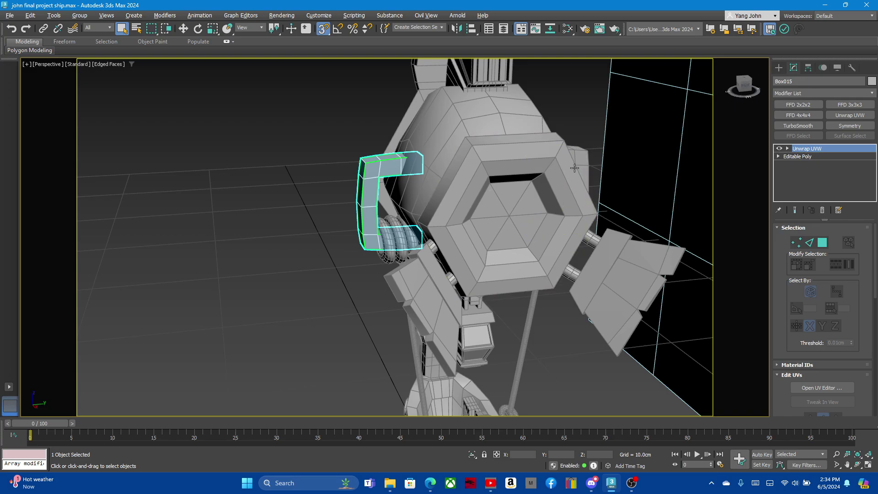
scroll(554, 182, "up", 2)
left_click(592, 175)
scroll(549, 156, "up", 2)
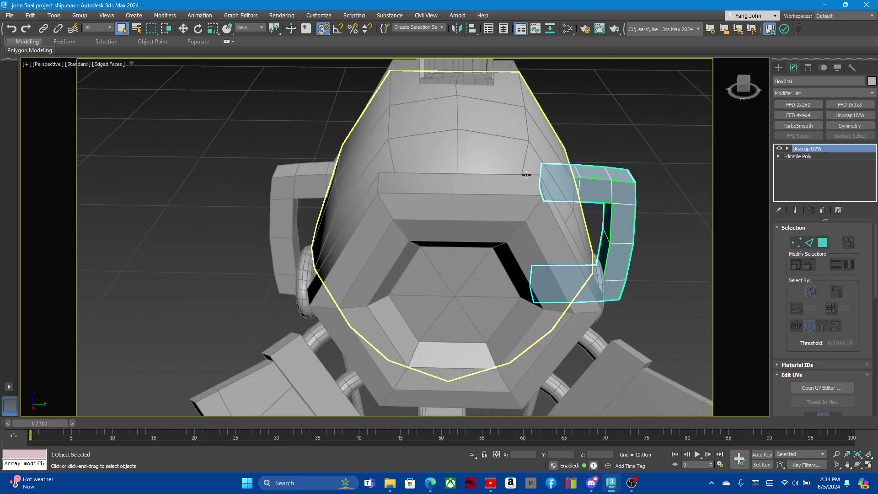
scroll(538, 182, "down", 3)
middle_click_drag(538, 182, 515, 106, "alt")
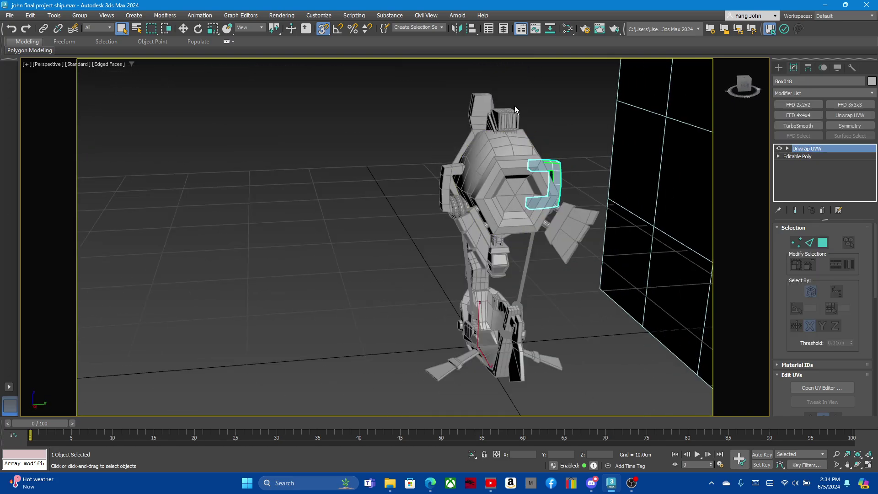
left_click(505, 118)
scroll(544, 127, "up", 2)
scroll(544, 128, "down", 2)
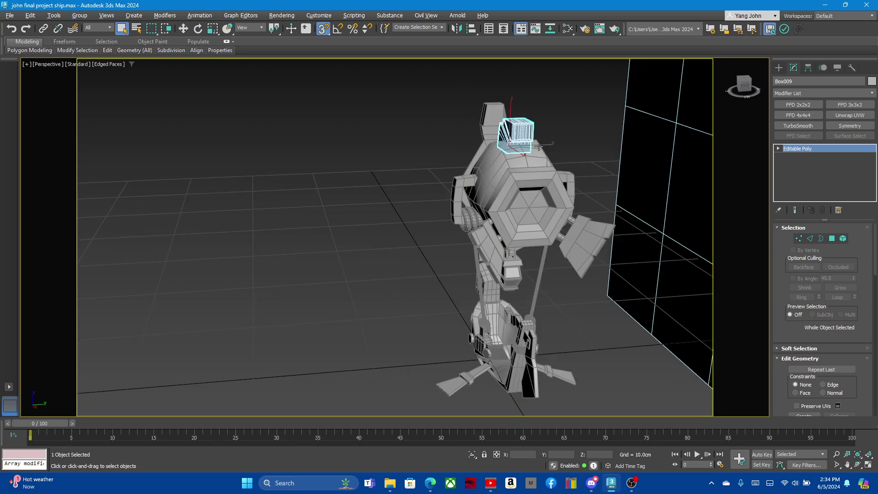
scroll(569, 147, "up", 4)
scroll(568, 147, "down", 3)
middle_click_drag(569, 147, 531, 131, "alt")
scroll(565, 147, "up", 3)
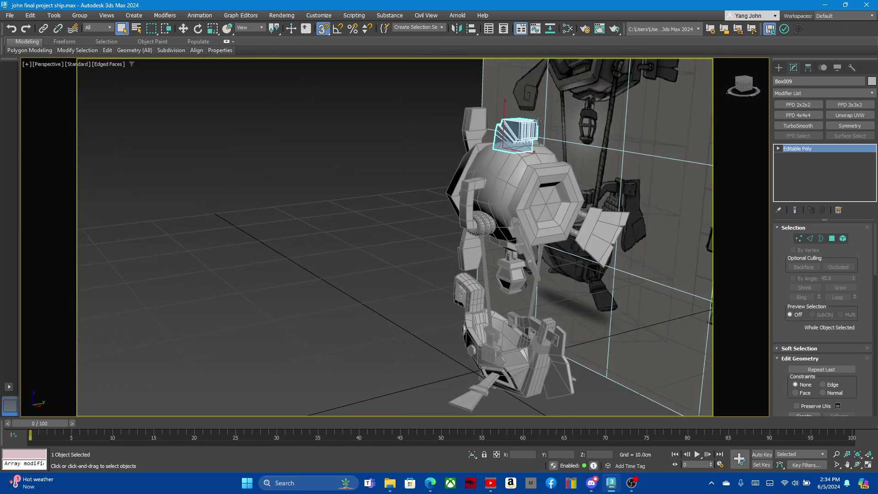
Click through the lantern, small box and balloon hull to locate the top box
left_click(512, 274)
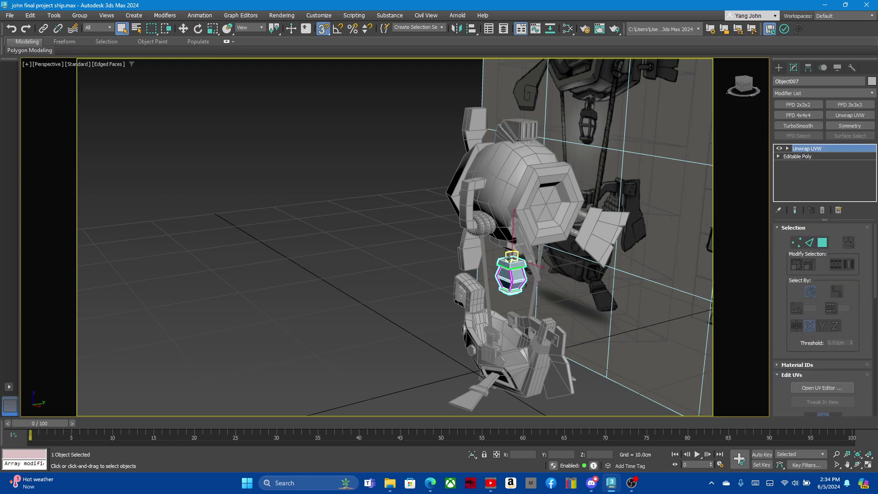
scroll(503, 243, "up", 4)
left_click(504, 238)
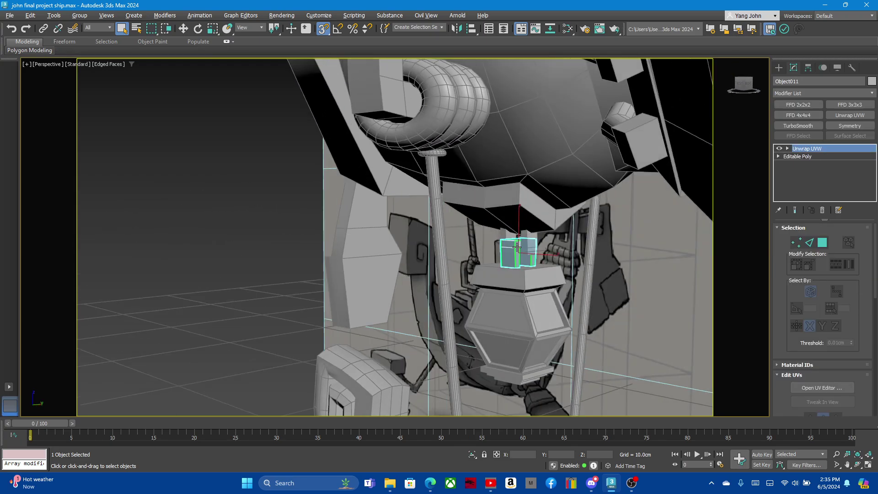
middle_click_drag(505, 238, 490, 222, "alt")
left_click(516, 219)
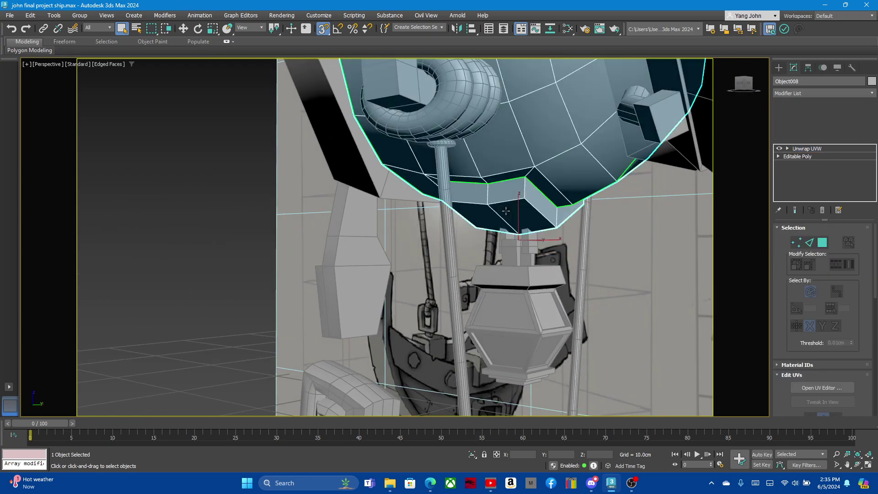
middle_click_drag(494, 229, 494, 215, "alt")
scroll(493, 215, "down", 6)
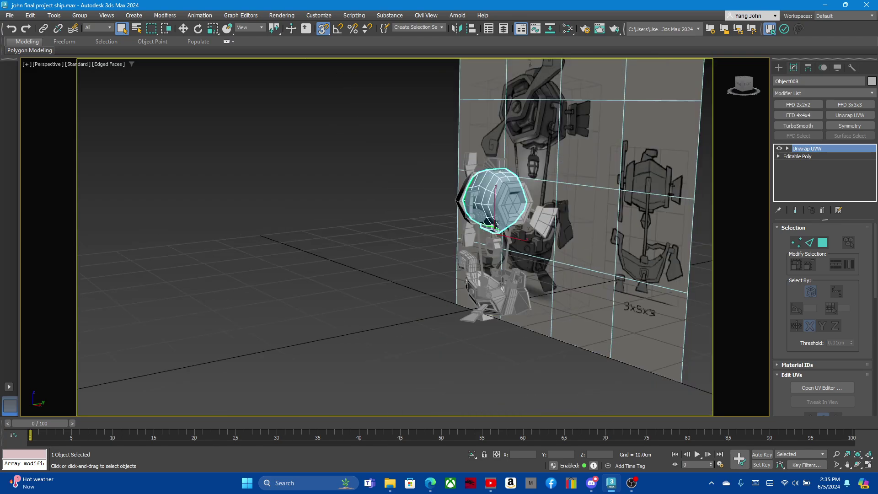
scroll(494, 205, "up", 6)
scroll(494, 163, "up", 3)
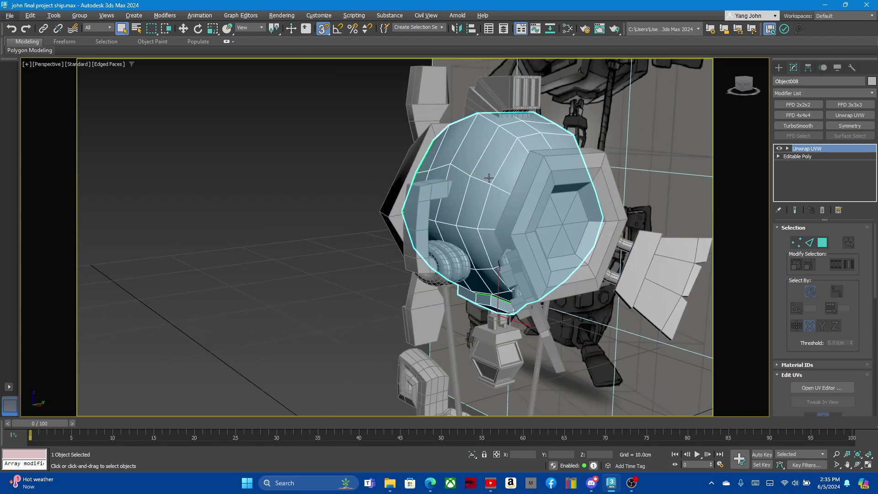
scroll(505, 138, "up", 5)
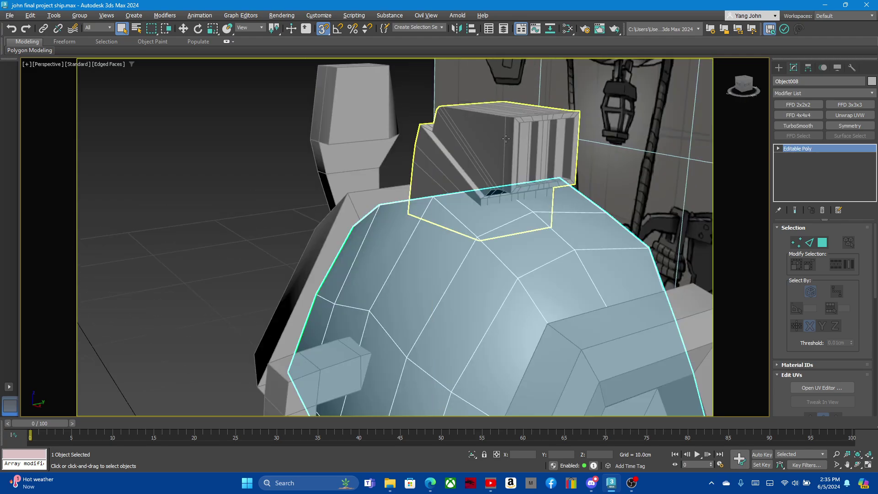
Select Box009 and pick its whole element in Element mode, all 228 polygons
left_click(505, 139)
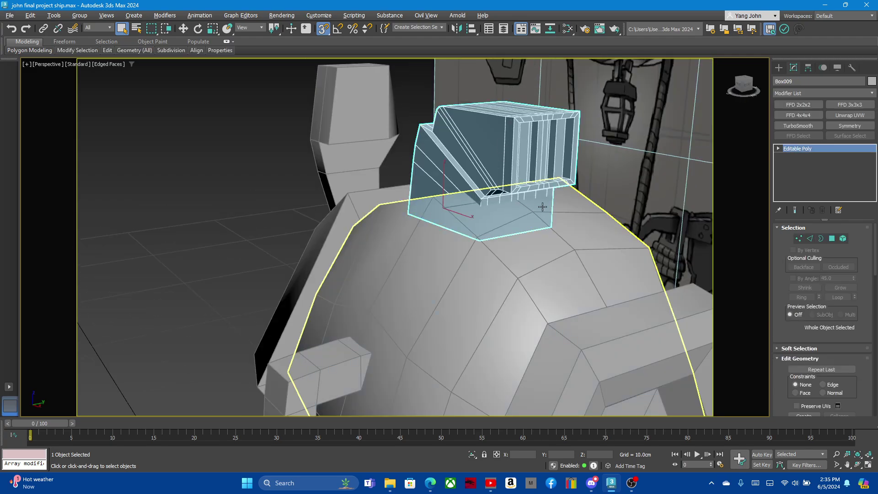
left_click(842, 238)
left_click(532, 176)
left_click(499, 157)
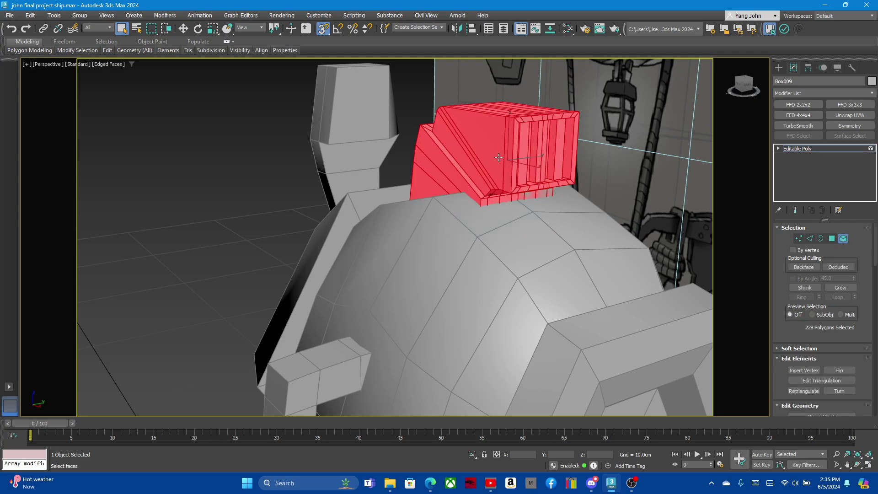
mouse_move(524, 196)
middle_mouse_down("alt")
mouse_move(452, 232)
mouse_move(556, 208)
mouse_move(549, 201)
mouse_move(510, 214)
middle_mouse_up("alt")
Hide everything except the top box and add an Unwrap UVW modifier to it
right_click(460, 163)
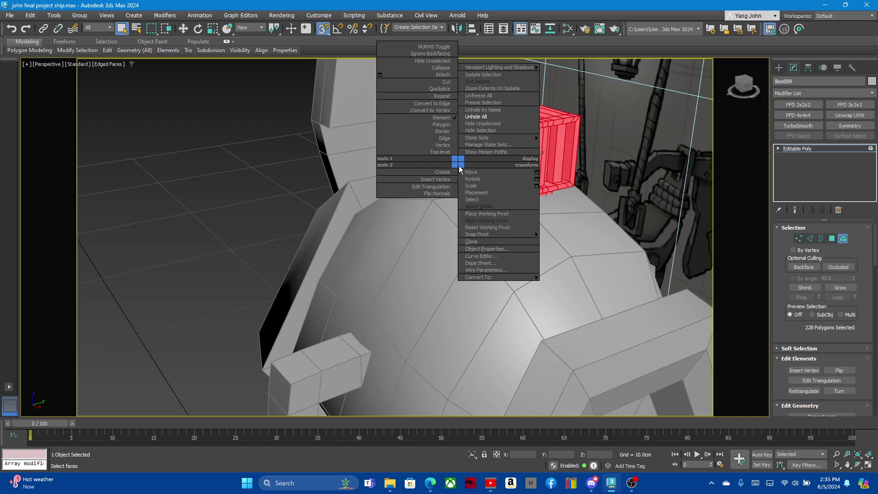
left_click(484, 123)
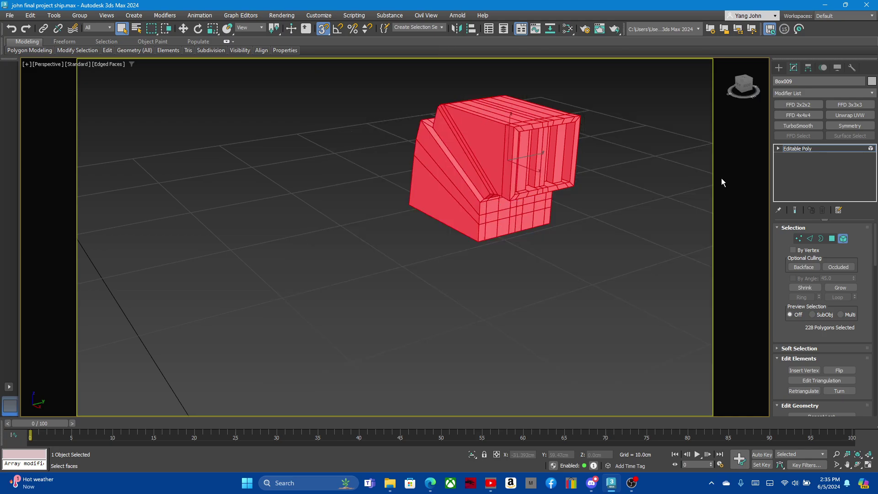
left_click(845, 115)
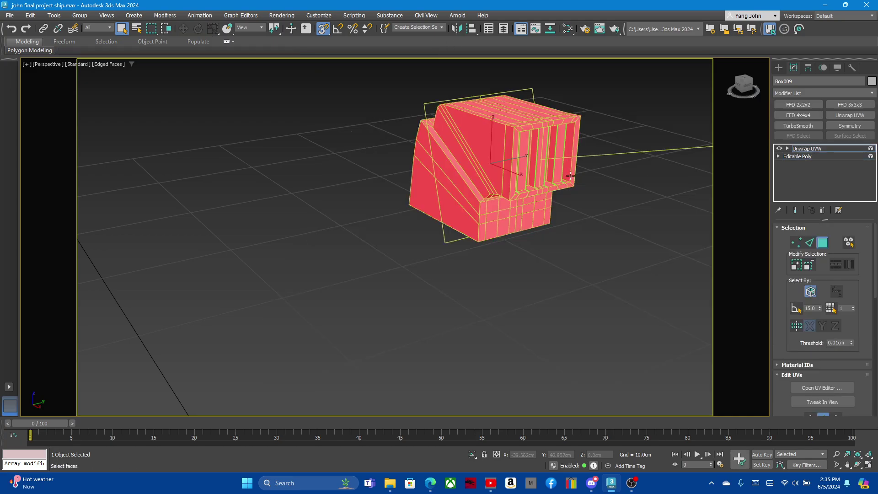
Open the UV editor and apply Quick Planar Map to the box's UVs
left_click(808, 388)
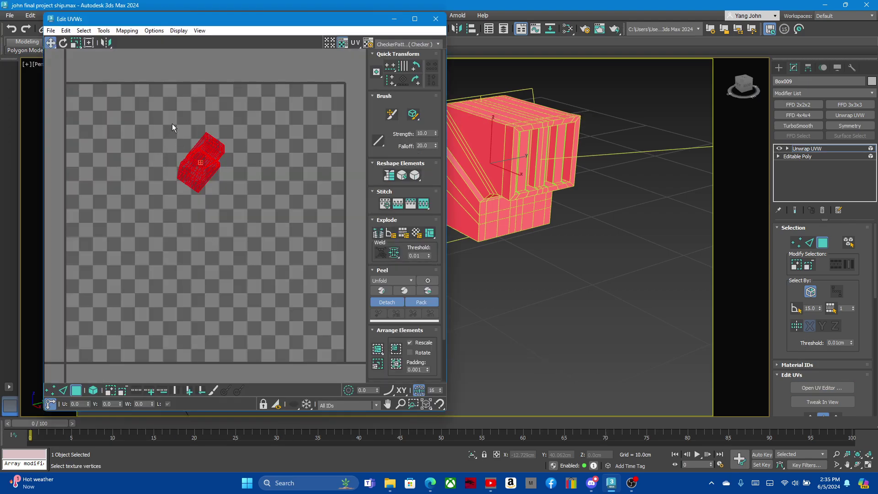
scroll(799, 320, "down", 2)
scroll(799, 319, "down", 2)
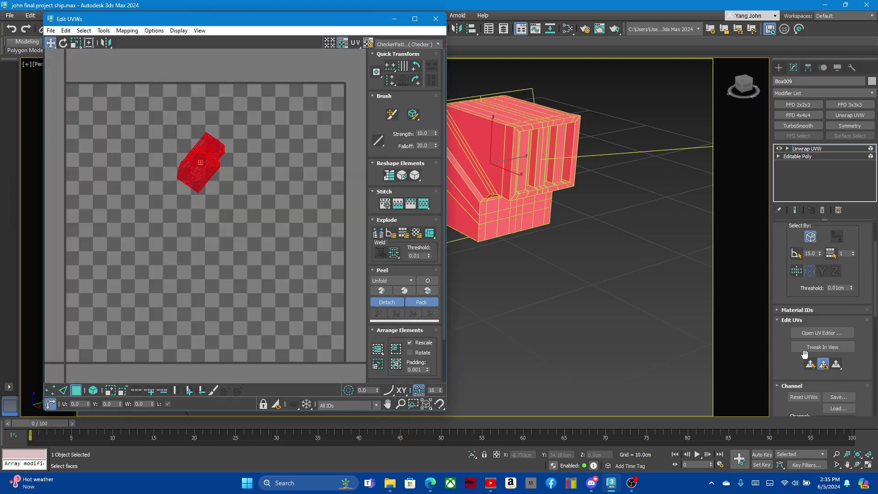
left_click(810, 363)
scroll(620, 194, "down", 3)
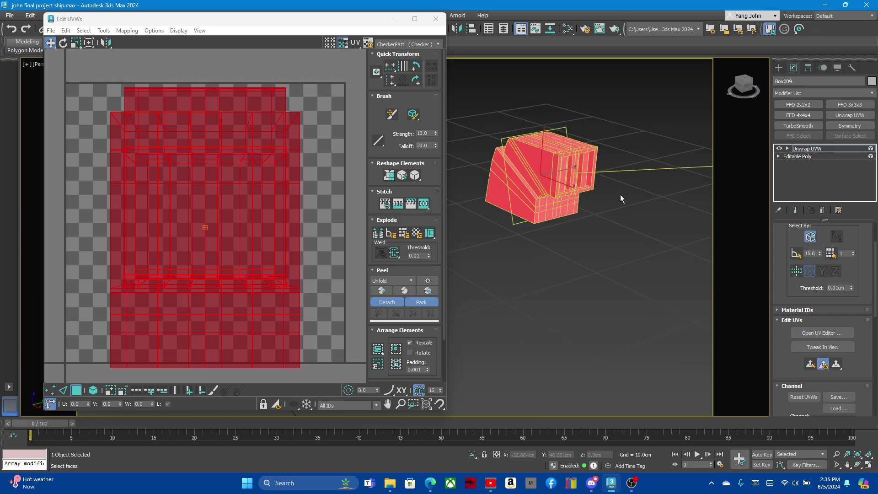
scroll(594, 183, "up", 5)
scroll(543, 162, "up", 3)
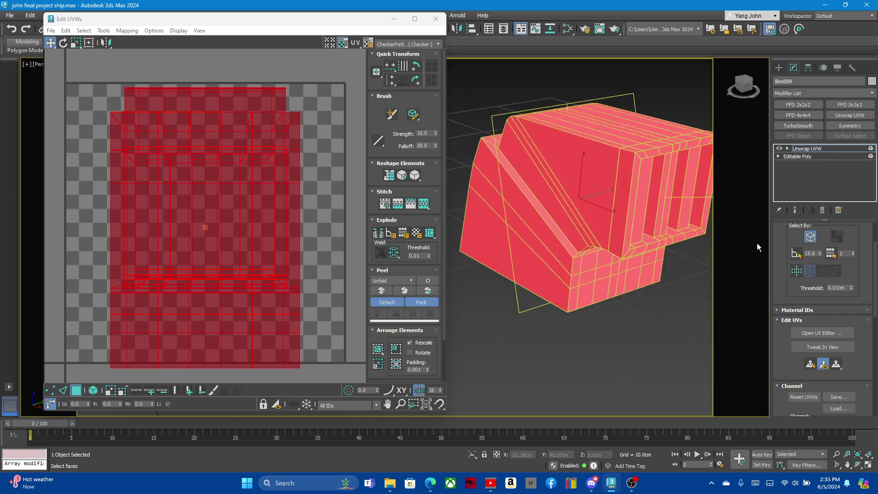
scroll(809, 247, "up", 2)
scroll(809, 247, "up", 1)
Select the edge loop around the box's notch and mark it as a UV seam
left_click(809, 243)
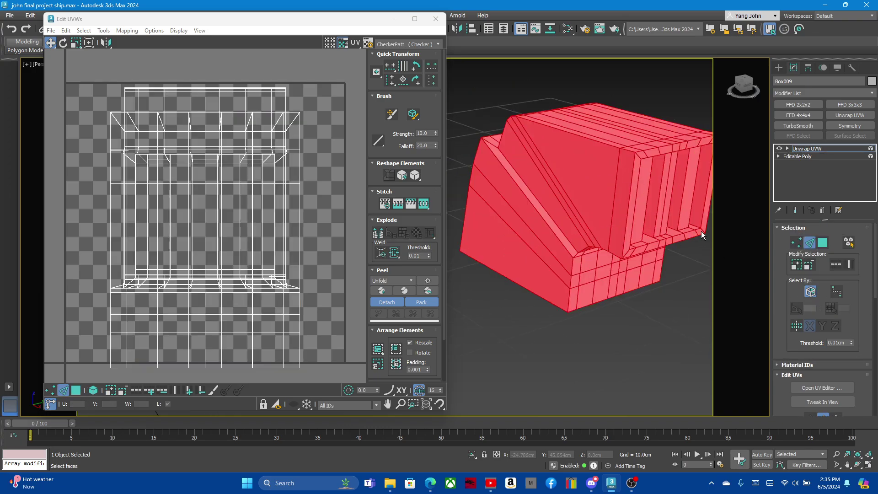
left_click(520, 183)
mouse_move(525, 191)
middle_mouse_down("alt")
mouse_move(537, 216)
mouse_move(607, 232)
mouse_move(504, 158)
middle_mouse_up("alt")
left_click(516, 137)
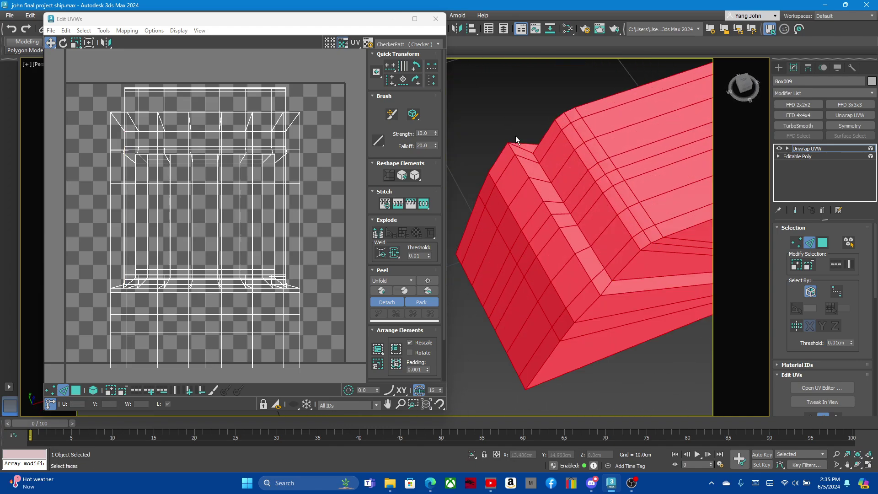
left_click(580, 234)
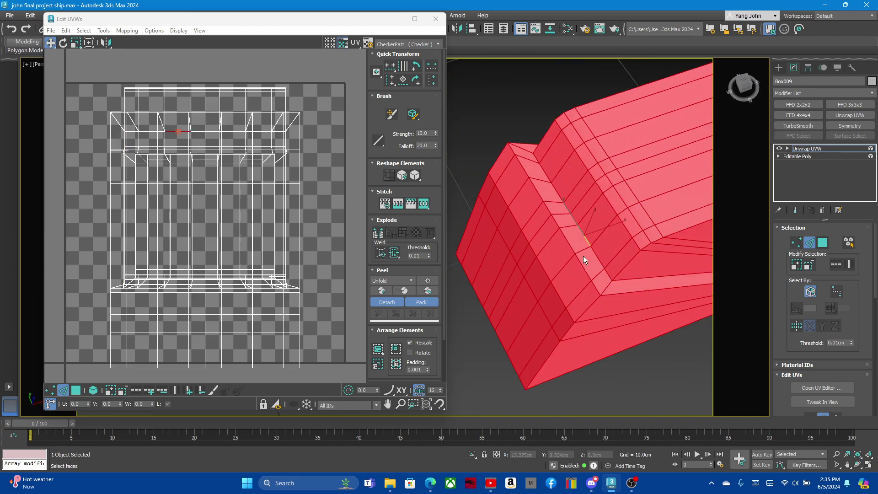
mouse_move(583, 259)
middle_mouse_down("alt")
mouse_move(565, 219)
mouse_move(603, 253)
middle_mouse_up("alt")
scroll(566, 219, "down", 5)
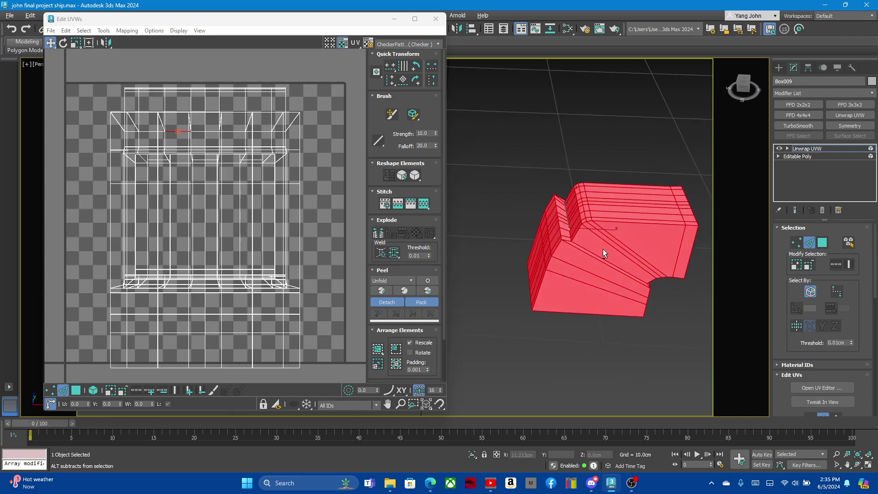
scroll(574, 245, "up", 4)
scroll(582, 257, "up", 3)
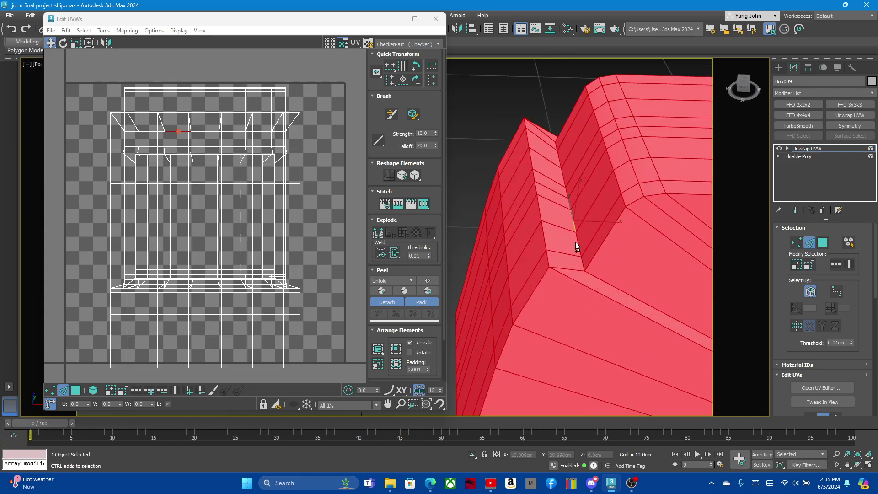
double_click(578, 241)
scroll(578, 241, "down", 5)
mouse_move(578, 241)
middle_mouse_down("alt")
mouse_move(502, 222)
mouse_move(297, 245)
middle_mouse_up("alt")
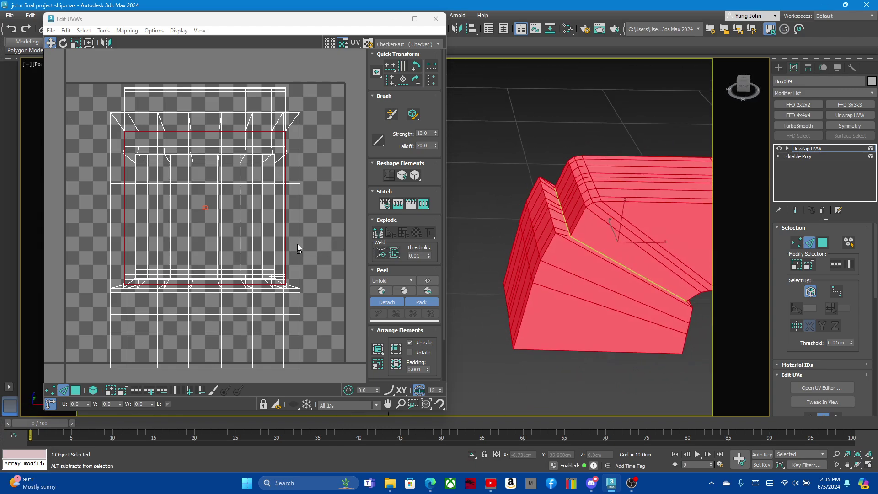
left_click(378, 234)
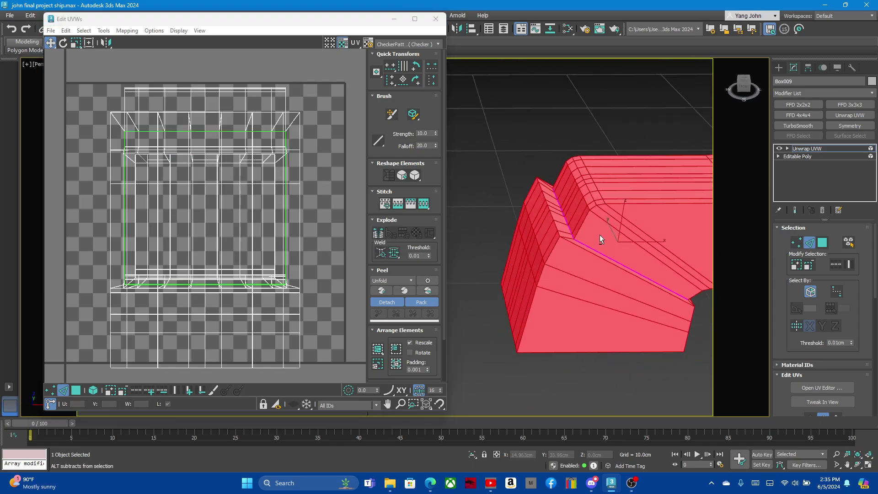
Select a vertical edge on the box's lower ledge
mouse_move(600, 235)
middle_mouse_down("alt")
mouse_move(597, 245)
mouse_move(493, 213)
mouse_move(588, 267)
mouse_move(608, 234)
mouse_move(587, 258)
middle_mouse_up("alt")
scroll(589, 267, "up", 5)
scroll(588, 267, "down", 5)
scroll(599, 247, "up", 3)
scroll(613, 227, "up", 3)
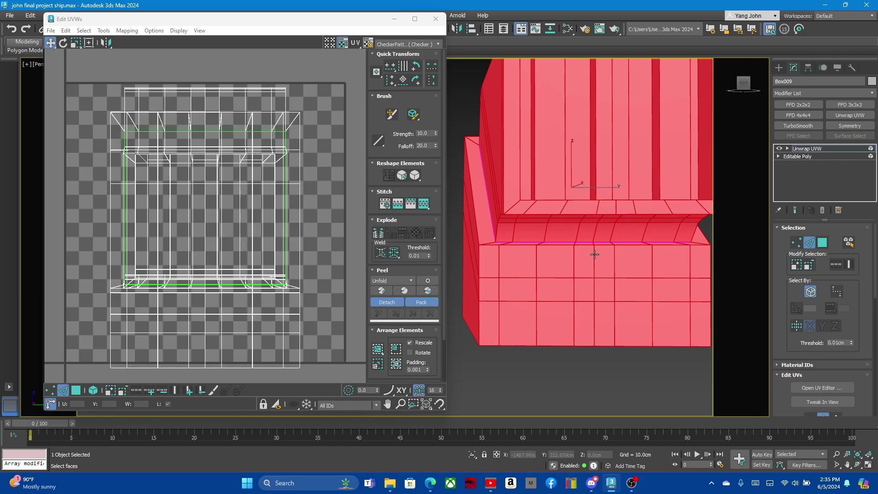
left_click(595, 255)
scroll(594, 243, "up", 5)
scroll(595, 248, "up", 3)
scroll(591, 250, "down", 10)
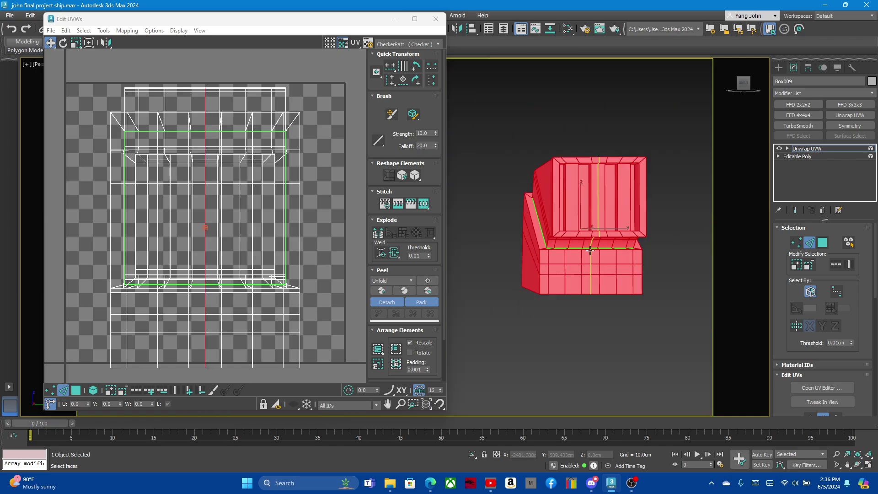
scroll(591, 242, "up", 2)
scroll(593, 257, "down", 1)
scroll(590, 258, "up", 3)
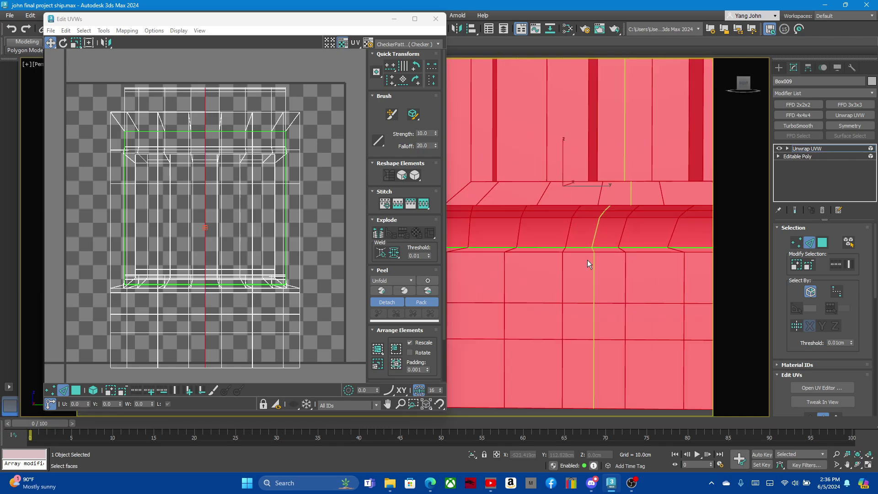
scroll(589, 257, "down", 2)
scroll(592, 256, "down", 1)
Build a vertical seam selection from the lower edges up the box's front
left_click(590, 251)
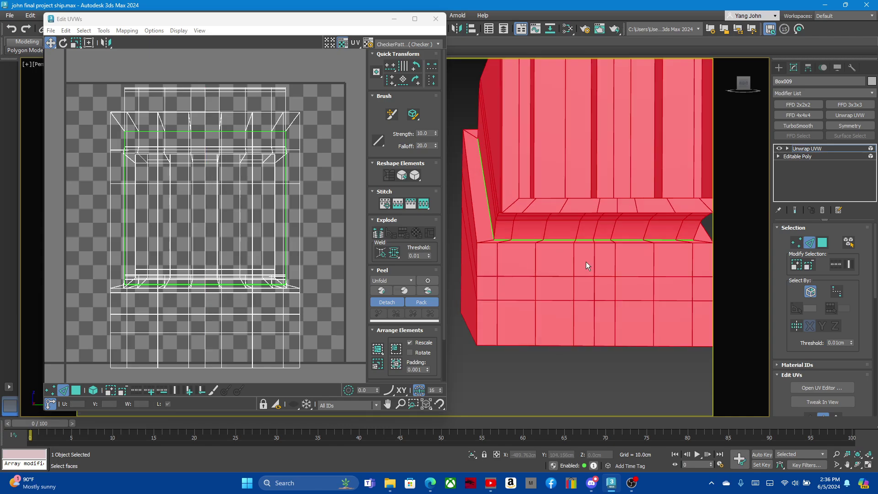
scroll(586, 262, "up", 3)
scroll(576, 229, "up", 3)
left_click(608, 275)
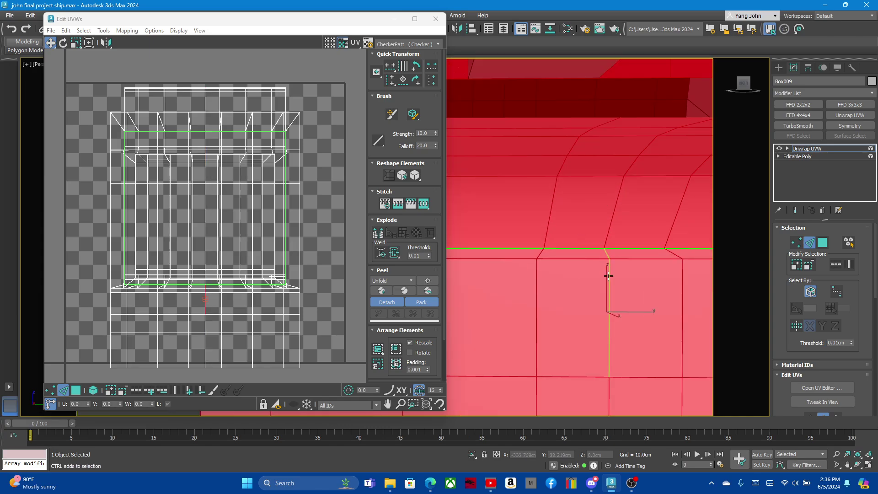
scroll(598, 267, "down", 3)
left_click(609, 300, "ctrl")
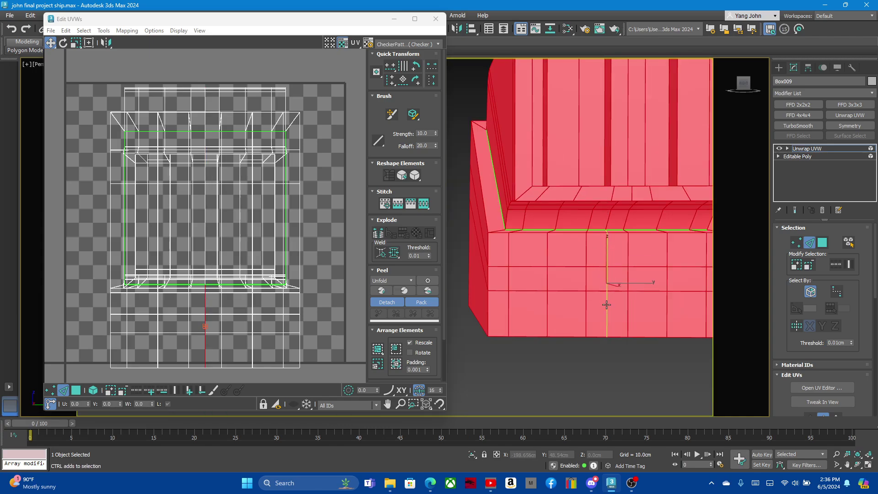
mouse_move(592, 294)
middle_mouse_down("alt")
mouse_move(577, 241)
mouse_move(617, 342)
mouse_move(630, 350)
mouse_move(643, 312)
mouse_move(586, 248)
middle_mouse_up("alt")
left_click(611, 326, "ctrl")
scroll(595, 302, "down", 3)
left_click(589, 250, "ctrl")
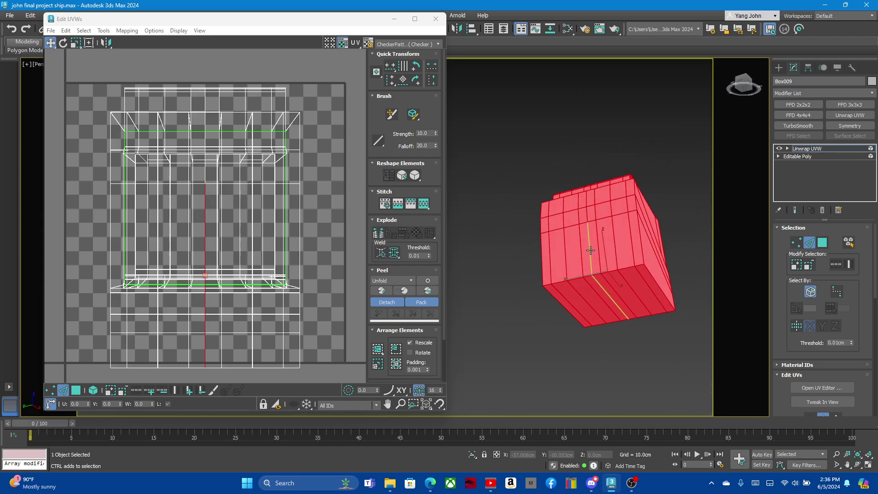
left_click(588, 209, "ctrl")
mouse_move(588, 209)
middle_mouse_down("alt")
mouse_move(562, 298)
mouse_move(594, 242)
middle_mouse_up("alt")
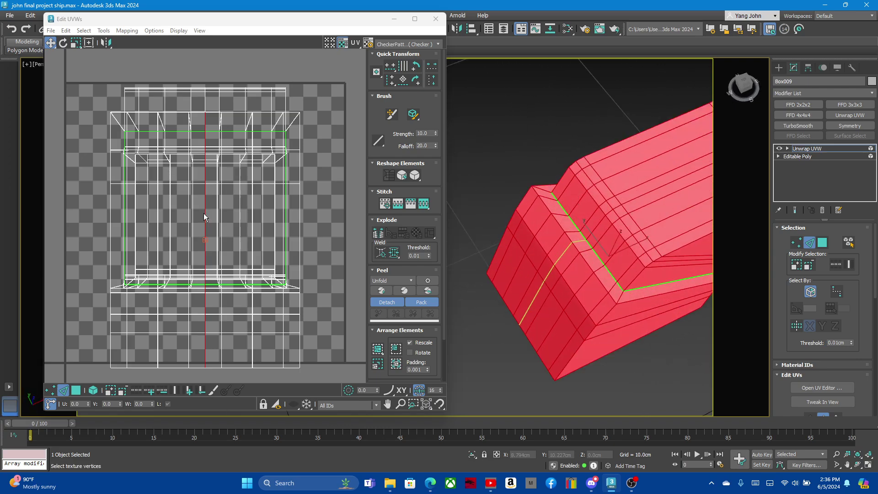
Break the UVs along the seam edges and check one split face half
left_click(379, 238)
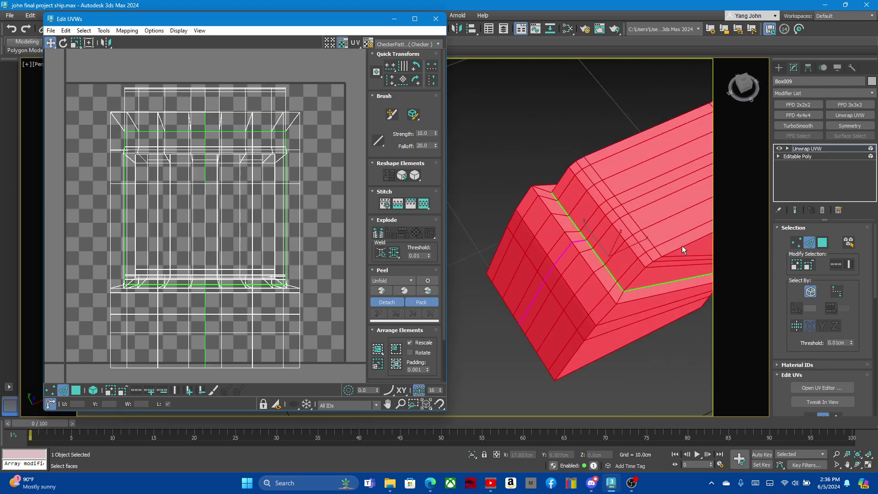
left_click(822, 242)
double_click(553, 262)
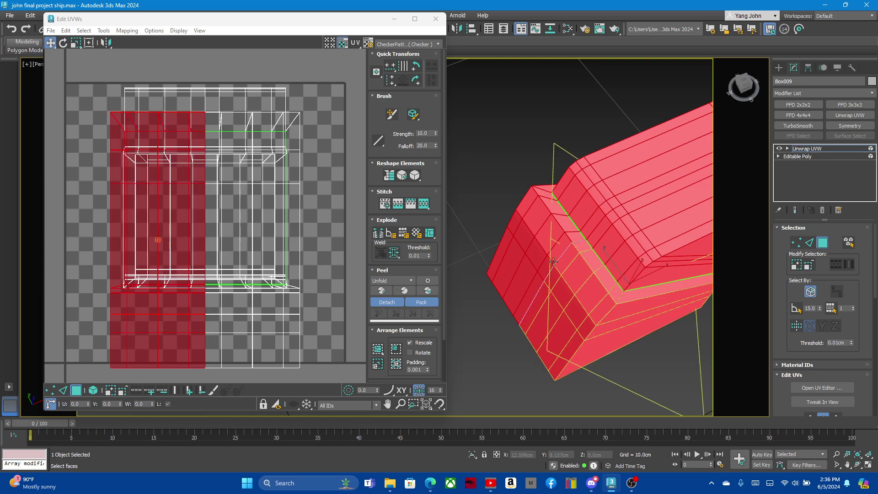
middle_click_drag(519, 232, 599, 236, "alt")
left_click(683, 298)
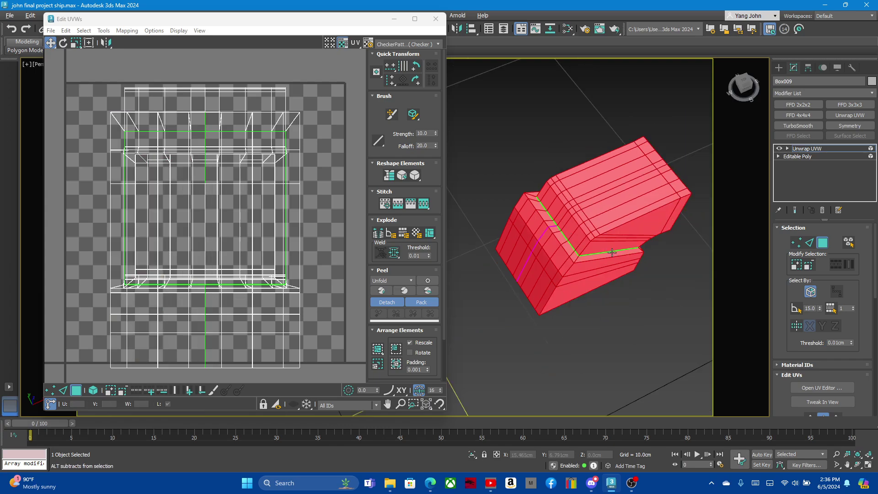
middle_click_drag(683, 298, 631, 256, "alt")
Close the UV editor, then reselect Box009 and frame it with Z
left_click(435, 19)
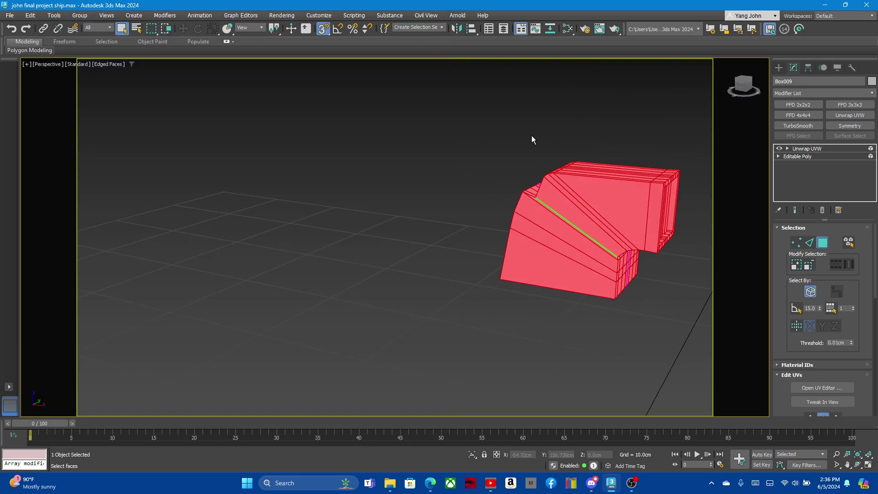
mouse_move(532, 135)
middle_mouse_down("alt")
mouse_move(551, 215)
mouse_move(590, 241)
middle_mouse_up("alt")
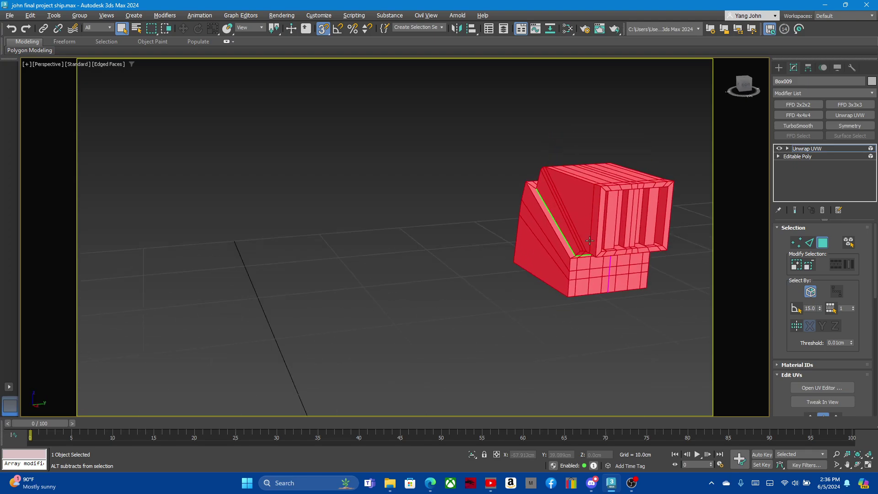
left_click(460, 207)
mouse_move(437, 232)
middle_mouse_down("alt")
mouse_move(492, 255)
mouse_move(390, 208)
middle_mouse_up("alt")
left_click(567, 196)
key("z")
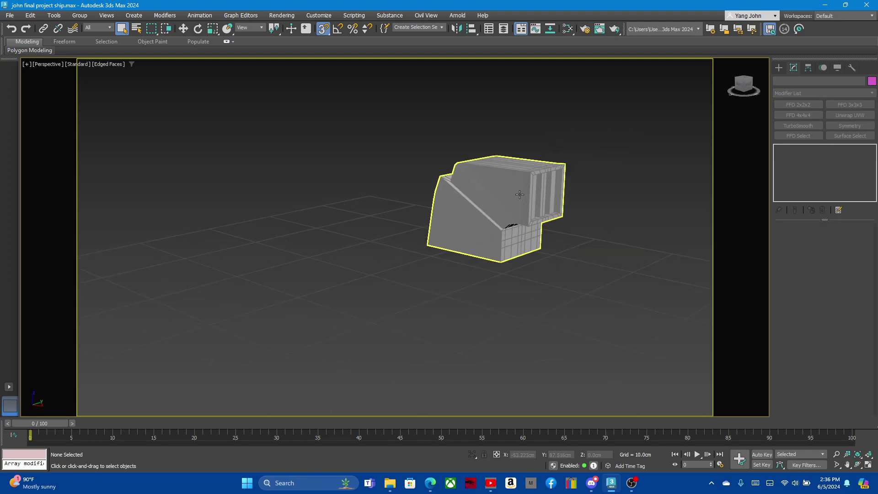
Select a face in Polygon mode and toggle F3 edged faces and F2 shaded selection
left_click(822, 242)
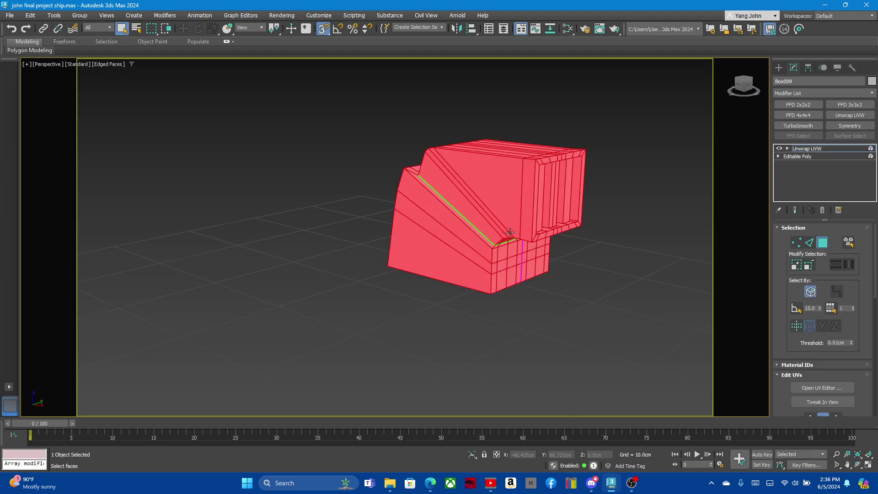
left_click(446, 262)
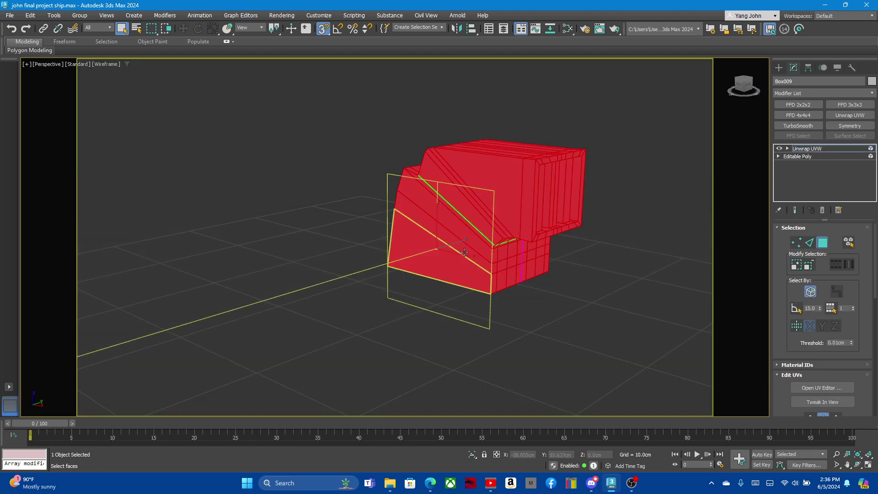
key("F3")
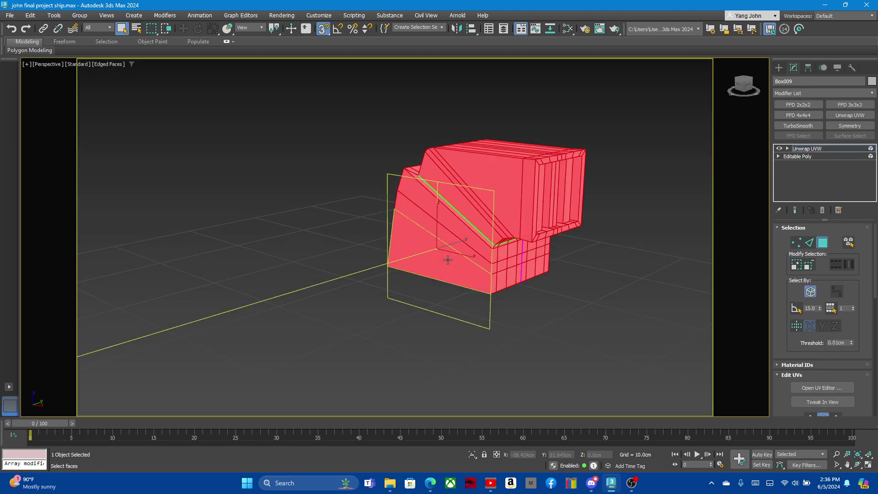
key("F3")
left_click(344, 253)
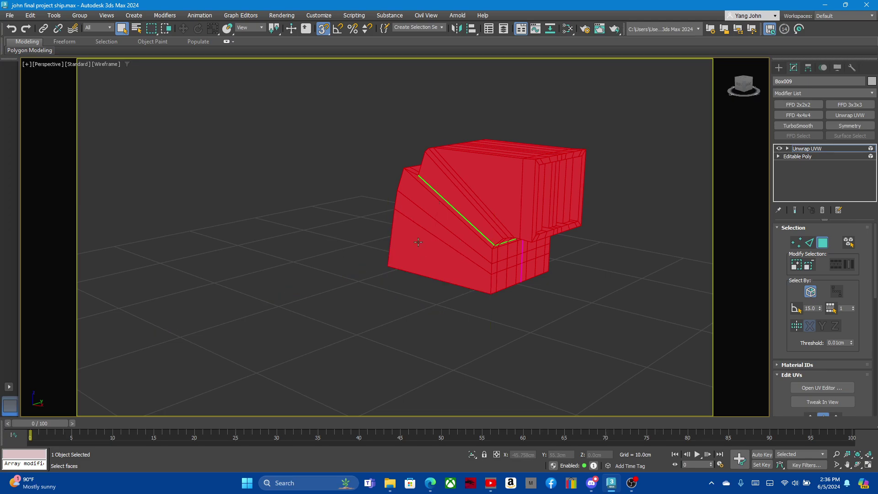
key("F3")
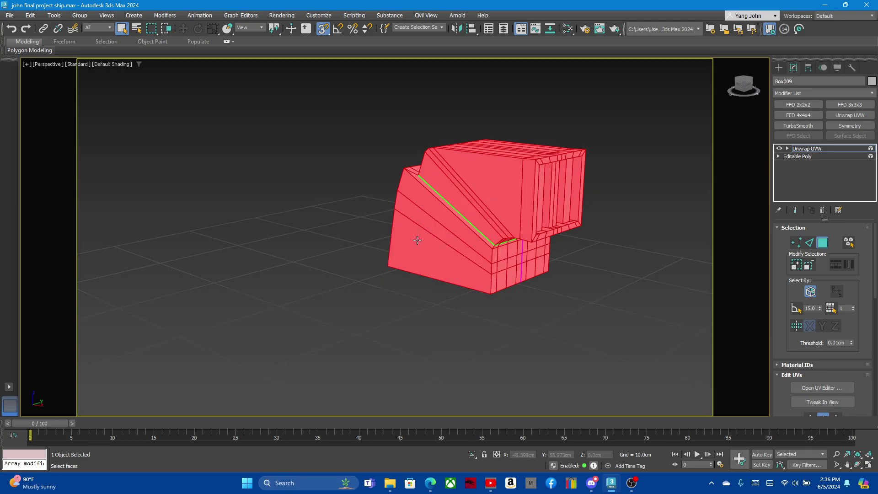
key("F2")
key("F2")
key("F2")
Inspect a face in wireframe, deselect it, and bring up the quad menu
left_click(425, 245)
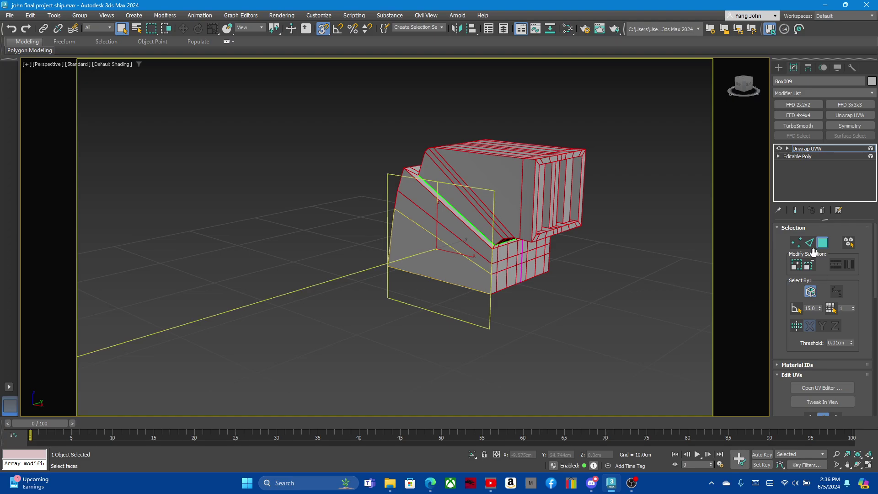
key("F3")
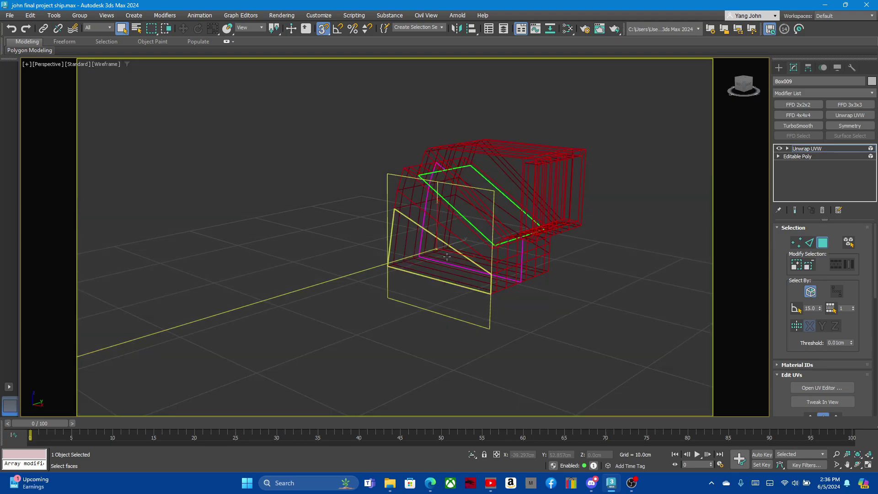
key("F3")
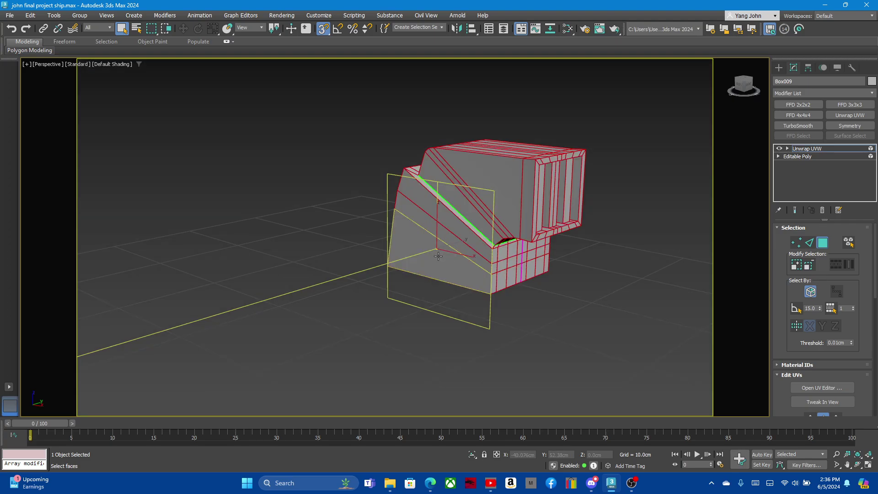
left_click(508, 307)
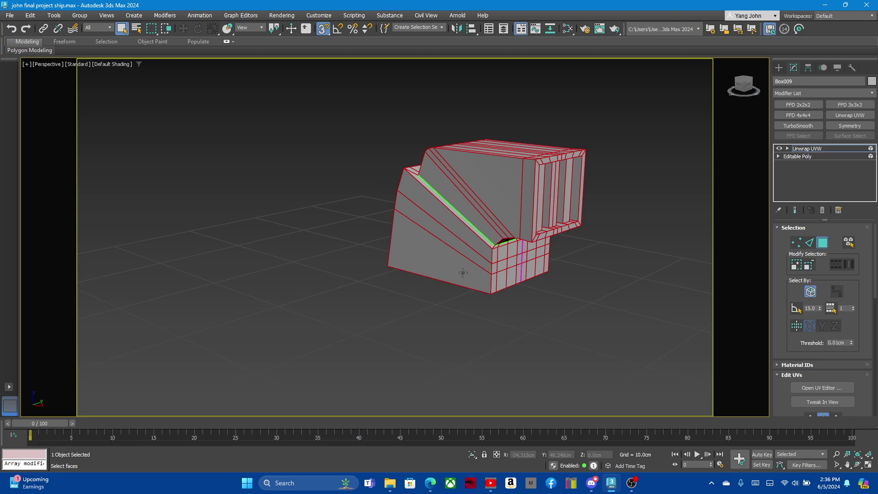
right_click(361, 263)
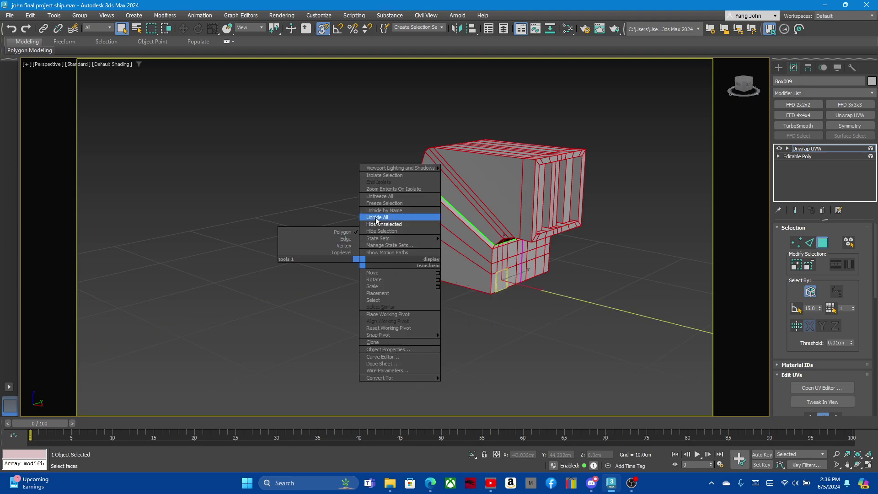
Unhide all objects and select the plug-shaped part Object015
left_click(398, 220)
scroll(435, 277, "down", 5)
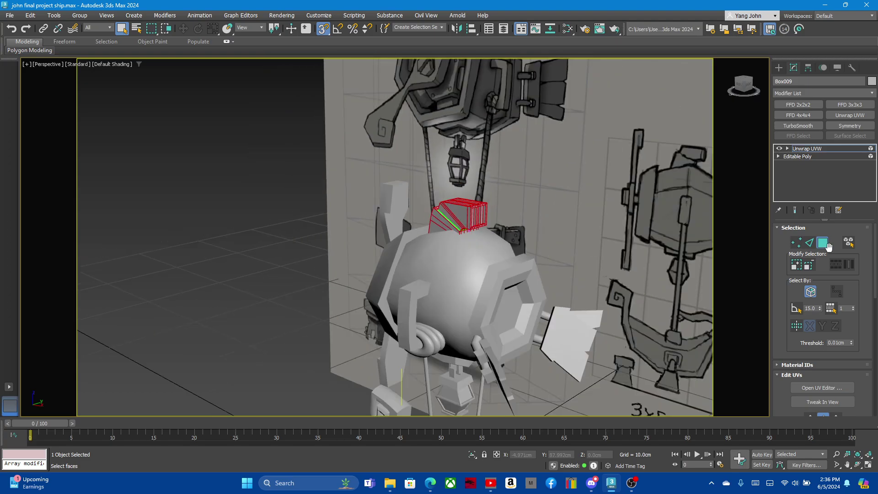
left_click(829, 247)
left_click(562, 339)
scroll(561, 347, "up", 5)
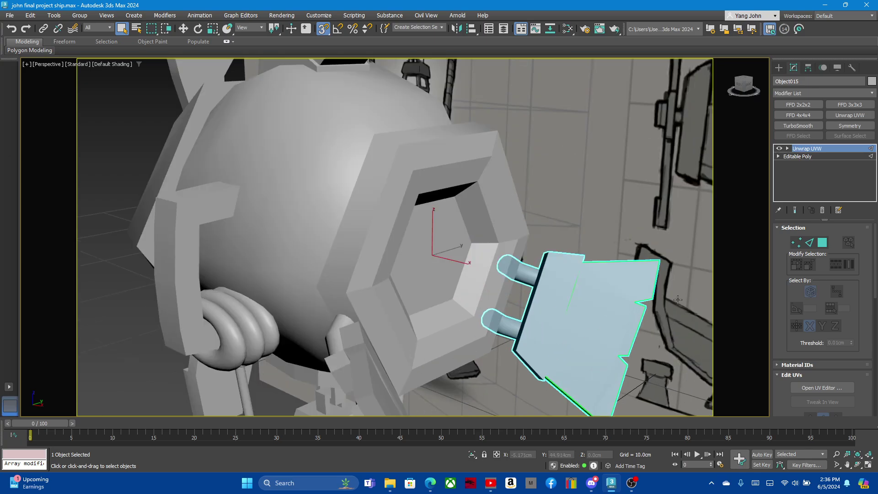
Select a face on Object015 and cycle F3/F4 shading and F2 selection fill
left_click(828, 247)
left_click(591, 341)
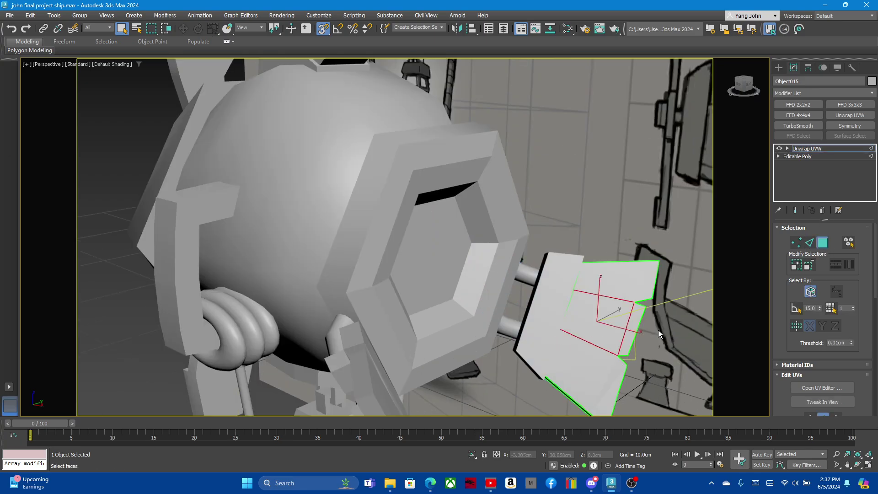
key("F4")
key("F3")
key("F3")
key("F4")
key("F4")
key("F4")
key("F3")
key("F3")
key("F2")
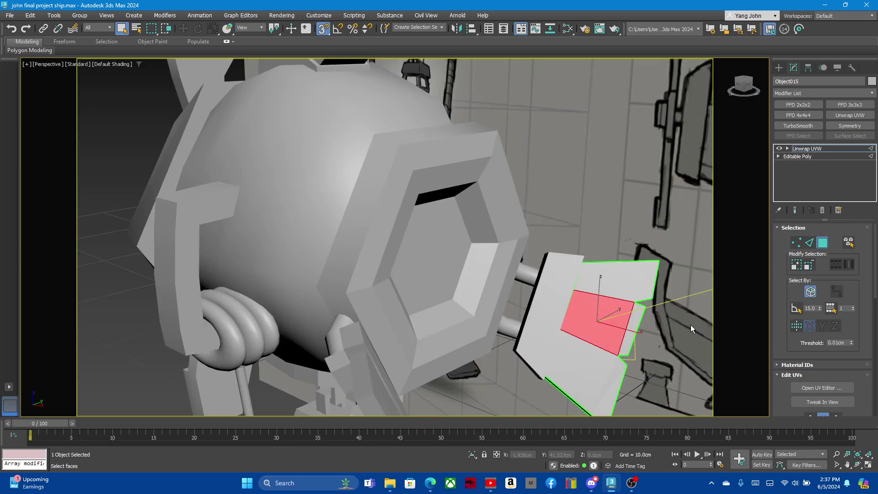
key("F2")
key("F2")
Exit face mode, reselect Box009 and frame it with Z
left_click(825, 247)
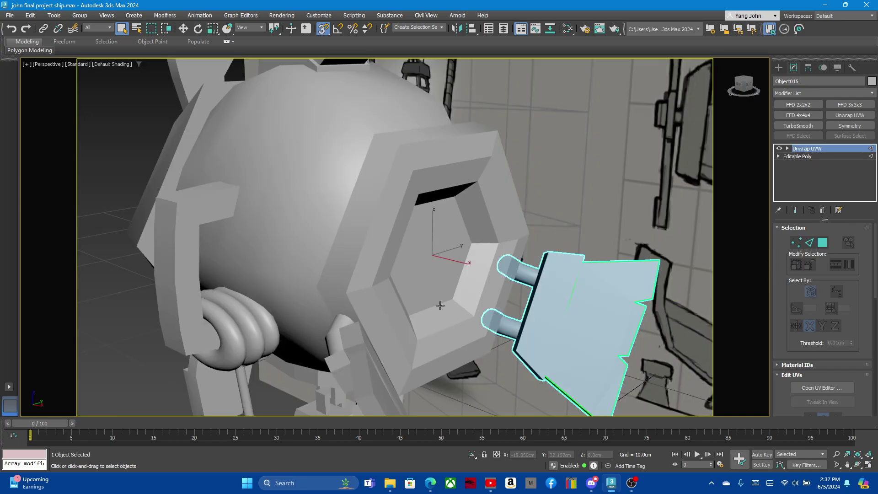
scroll(440, 306, "down", 4)
scroll(339, 173, "up", 4)
left_click(420, 178)
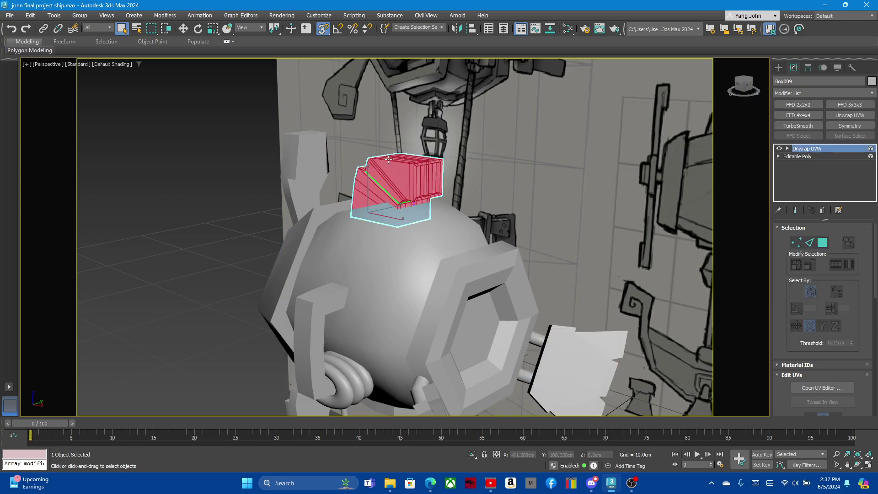
key("z")
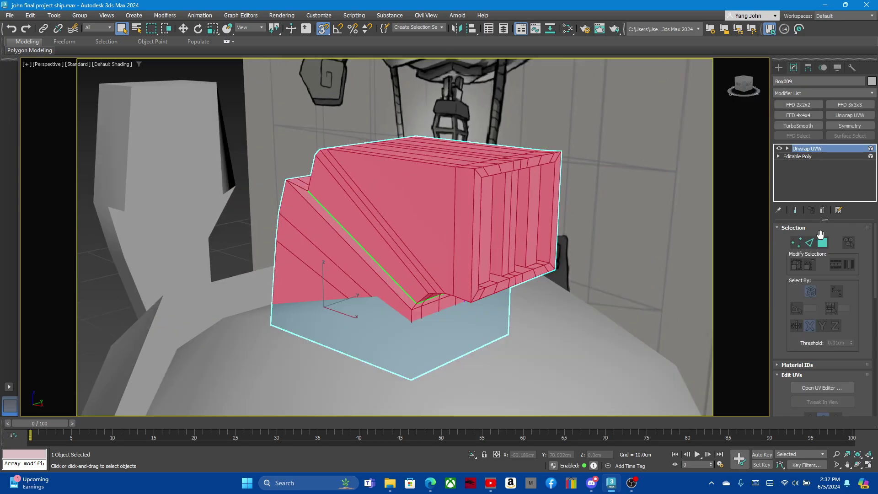
Collapse Box009's Unwrap UVW modifier with Collapse All into a single Editable Poly
left_click(821, 240)
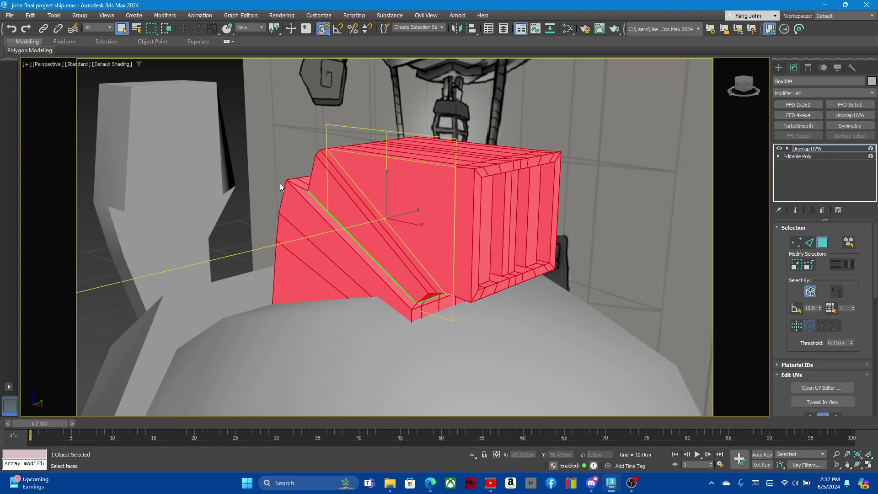
mouse_move(367, 176)
middle_mouse_down("alt")
mouse_move(378, 241)
mouse_move(473, 249)
middle_mouse_up("alt")
left_click(823, 242)
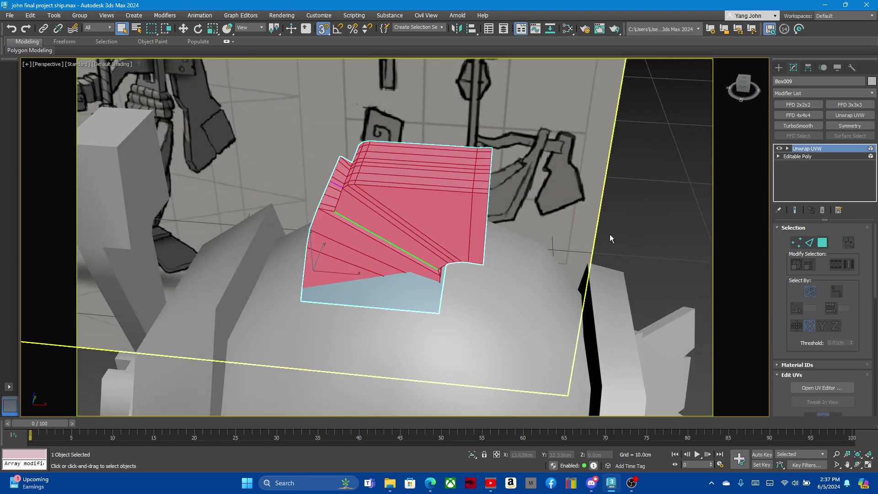
middle_click_drag(610, 234, 791, 160, "alt")
right_click(798, 153)
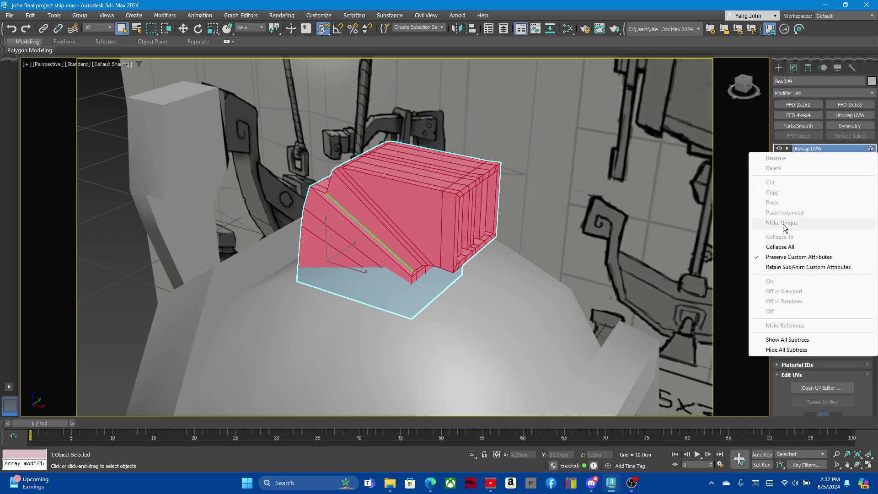
left_click(780, 246)
mouse_move(399, 221)
middle_mouse_down("alt")
mouse_move(389, 208)
mouse_move(334, 220)
mouse_move(409, 225)
middle_mouse_up("alt")
Turn on Edged Faces and inspect Box009's slatted side and top from above
key("F4")
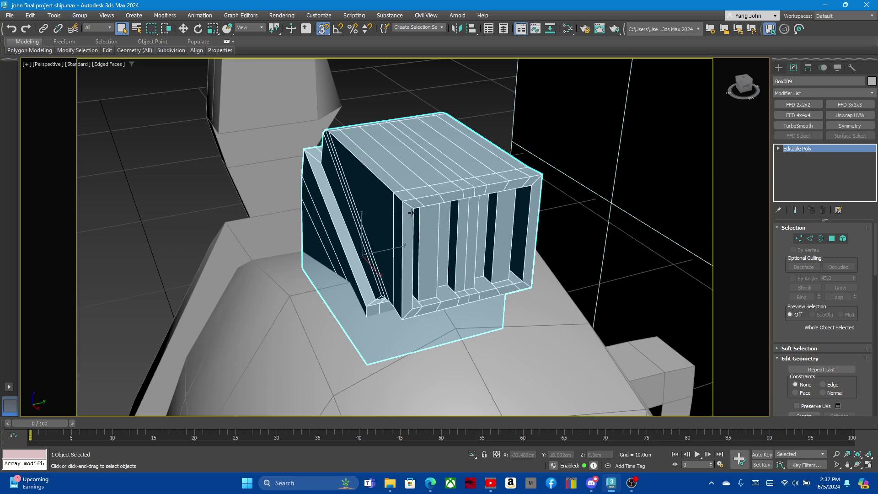
mouse_move(418, 174)
middle_mouse_down("alt")
mouse_move(398, 146)
mouse_move(401, 126)
mouse_move(349, 118)
mouse_move(353, 141)
mouse_move(341, 152)
middle_mouse_up("alt")
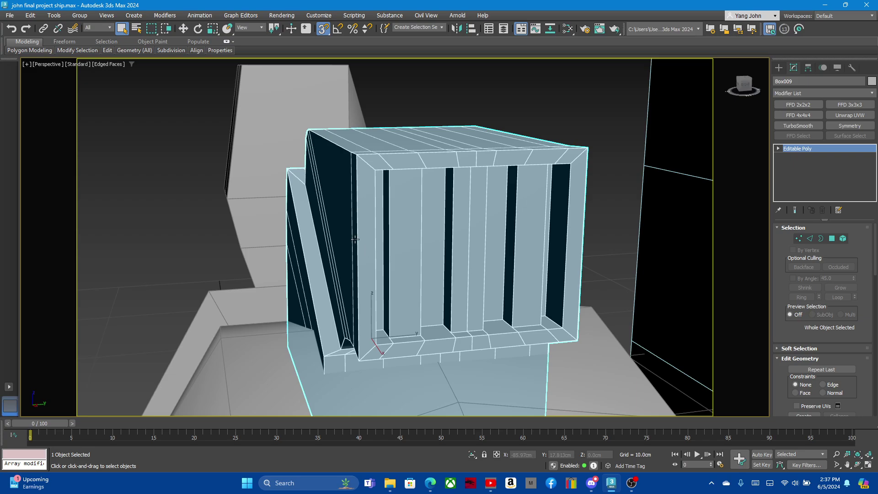
middle_click_drag(351, 235, 368, 329, "alt")
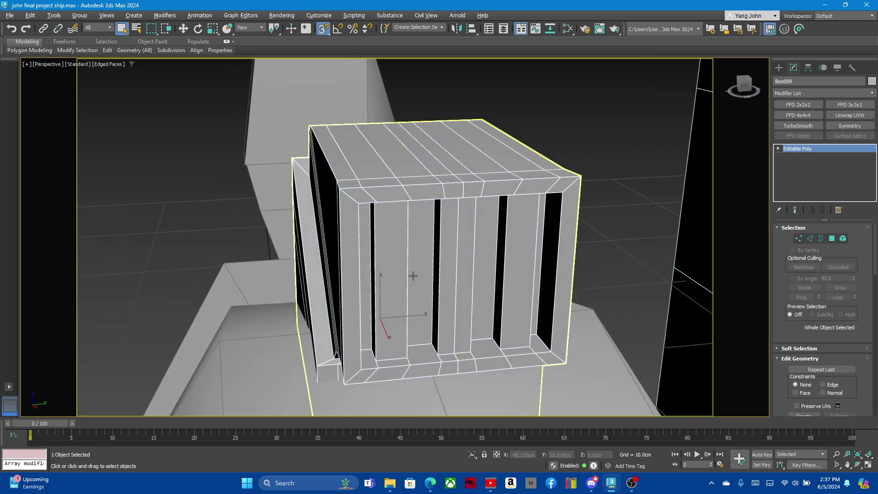
scroll(369, 393, "up", 3)
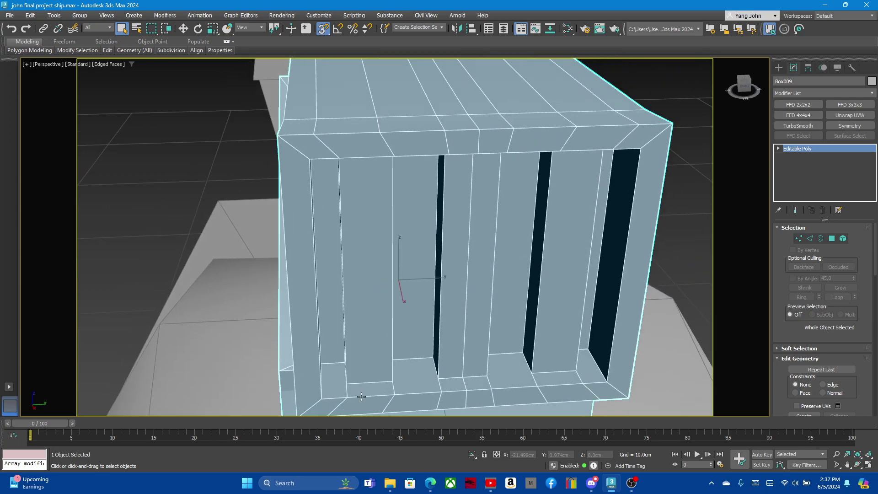
scroll(368, 393, "up", 1)
scroll(368, 393, "up", 1)
scroll(368, 393, "down", 2)
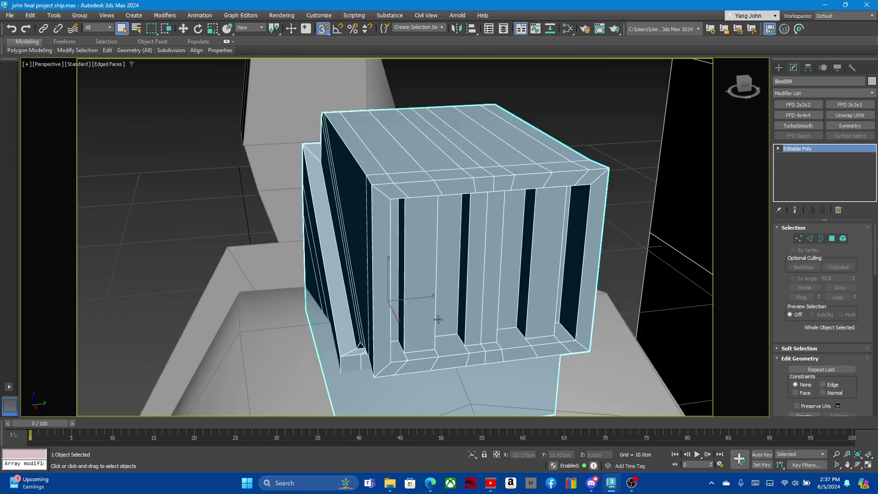
scroll(369, 393, "down", 3)
scroll(361, 384, "up", 1)
scroll(354, 377, "up", 5)
scroll(354, 376, "down", 4)
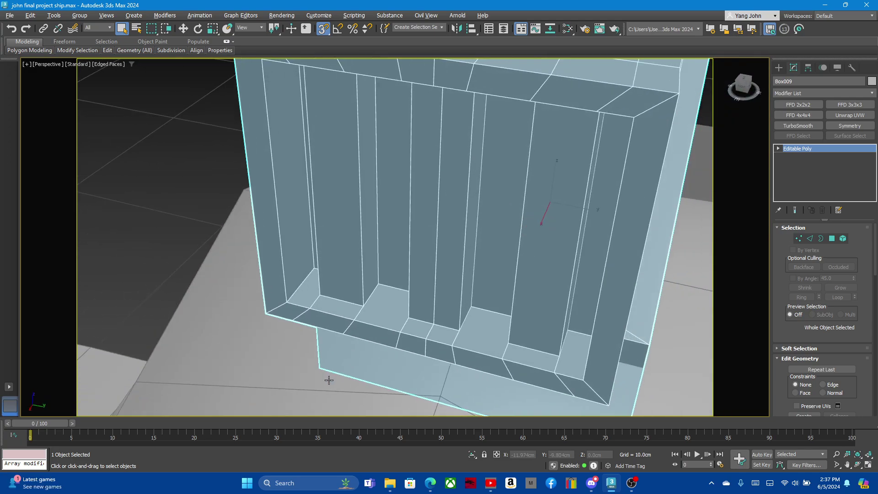
mouse_move(382, 385)
middle_mouse_down("alt")
mouse_move(488, 349)
mouse_move(744, 206)
middle_mouse_up("alt")
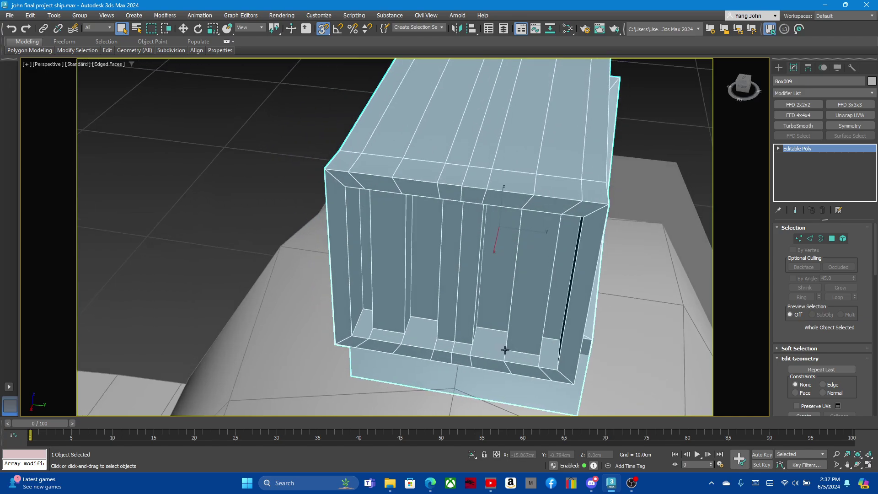
Enter Edge sub-object mode on the crate and clear the existing edge selection
left_click(810, 237)
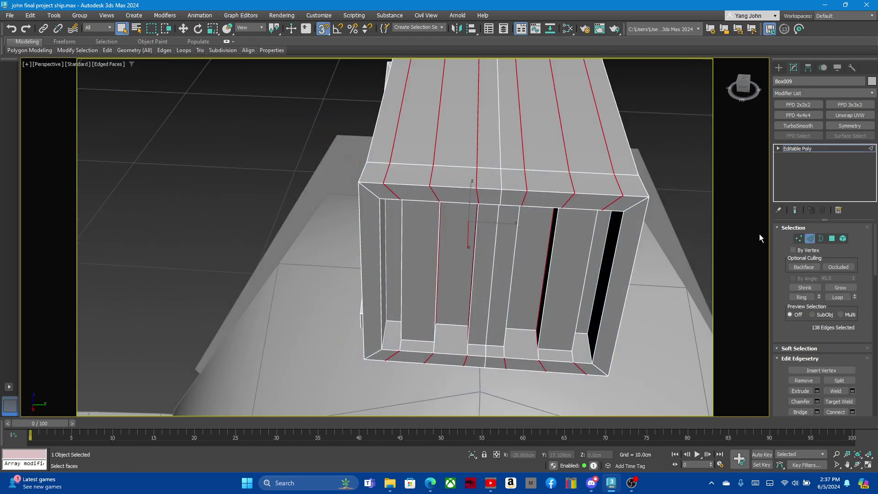
mouse_move(449, 205)
middle_mouse_down("alt")
mouse_move(500, 196)
mouse_move(500, 178)
mouse_move(527, 201)
mouse_move(478, 212)
middle_mouse_up("alt")
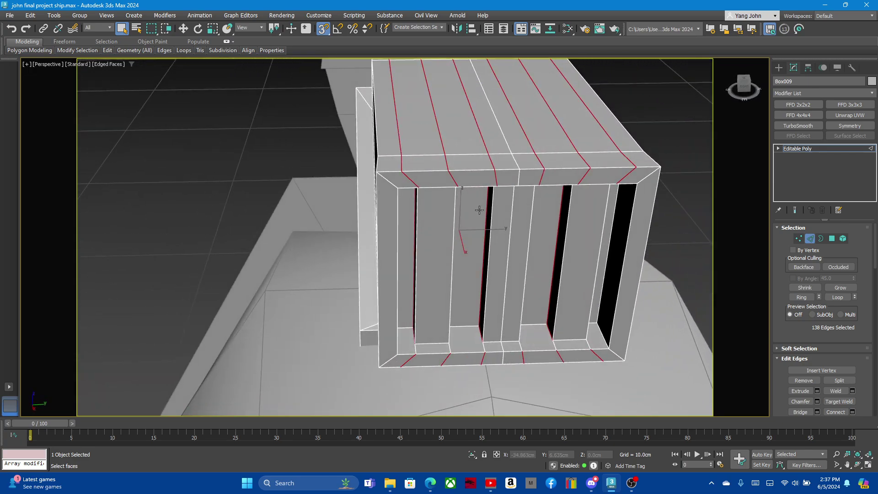
left_click(479, 210)
Select a single slat edge from a frontal view, then deselect it
middle_click_drag(509, 203, 474, 172, "alt")
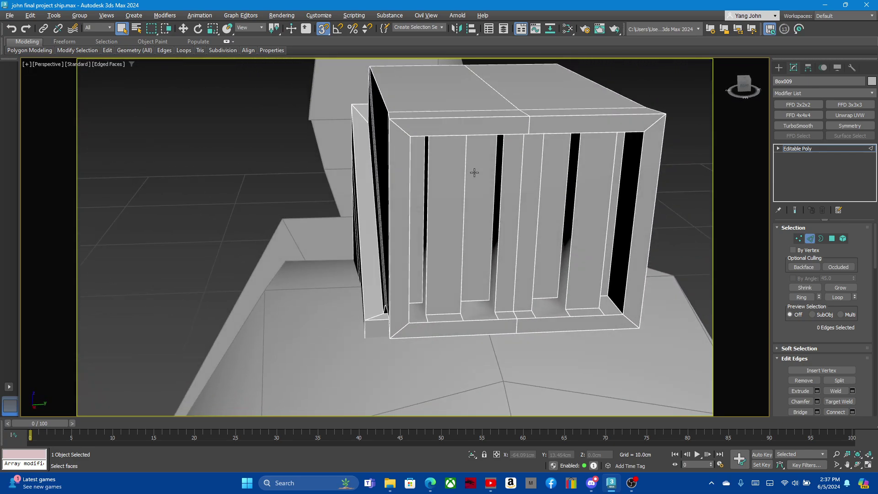
middle_click_drag(494, 182, 485, 166, "alt")
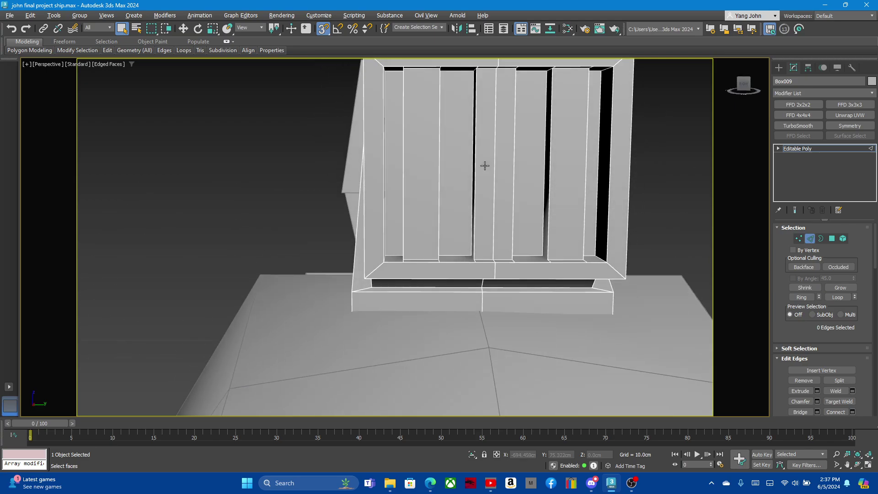
middle_click_drag(514, 204, 516, 225, "alt")
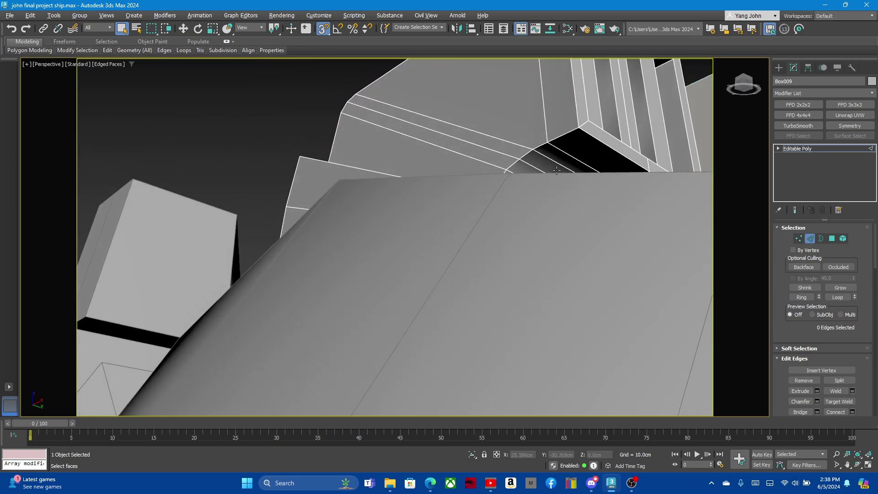
scroll(516, 225, "up", 4)
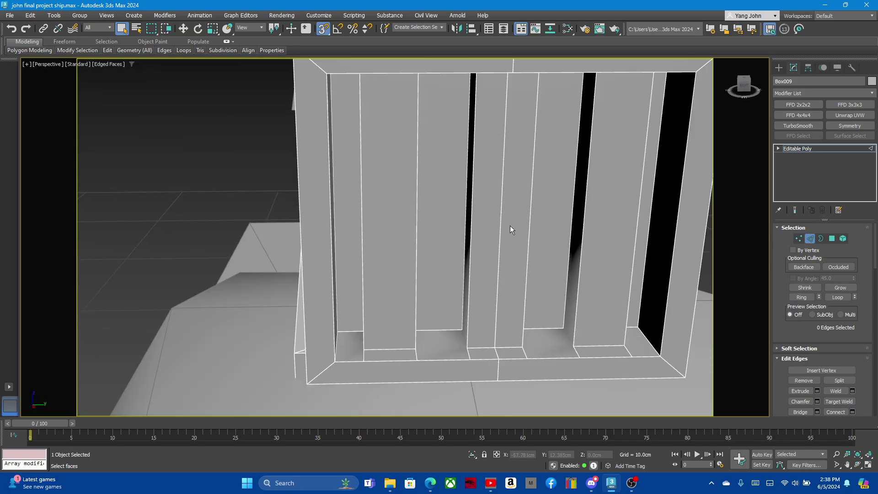
left_click(497, 261)
mouse_move(506, 271)
middle_mouse_down("alt")
mouse_move(494, 237)
mouse_move(458, 251)
mouse_move(465, 241)
mouse_move(473, 278)
middle_mouse_up("alt")
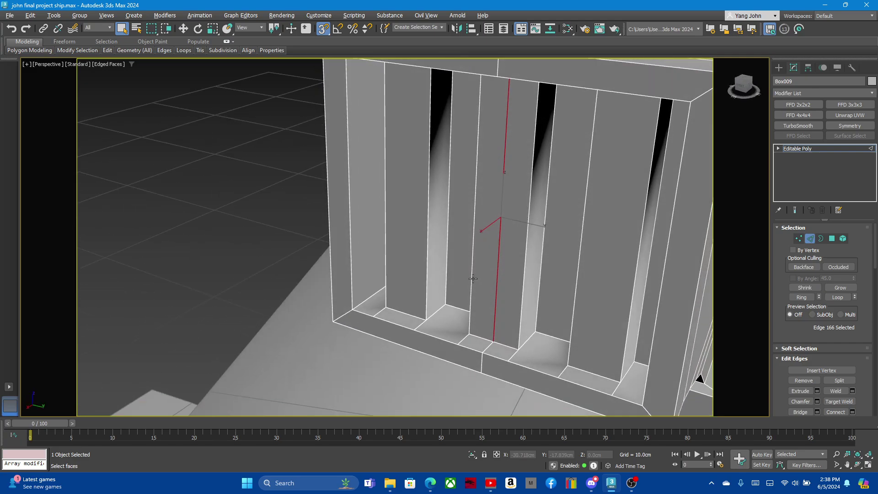
left_click(476, 280)
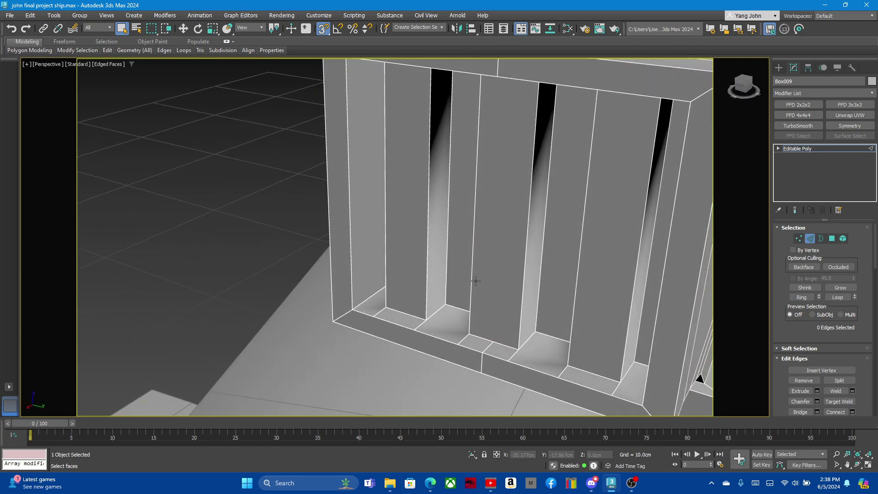
Orbit and zoom around Box009 to a low angle on the slat tops
scroll(505, 330, "down", 3)
mouse_move(494, 318)
middle_mouse_down("alt")
mouse_move(466, 294)
mouse_move(480, 294)
mouse_move(398, 275)
mouse_move(525, 265)
mouse_move(568, 231)
middle_mouse_up("alt")
scroll(398, 274, "up", 2)
scroll(399, 276, "down", 2)
scroll(525, 266, "down", 2)
scroll(526, 266, "up", 1)
scroll(526, 265, "up", 2)
scroll(567, 231, "up", 3)
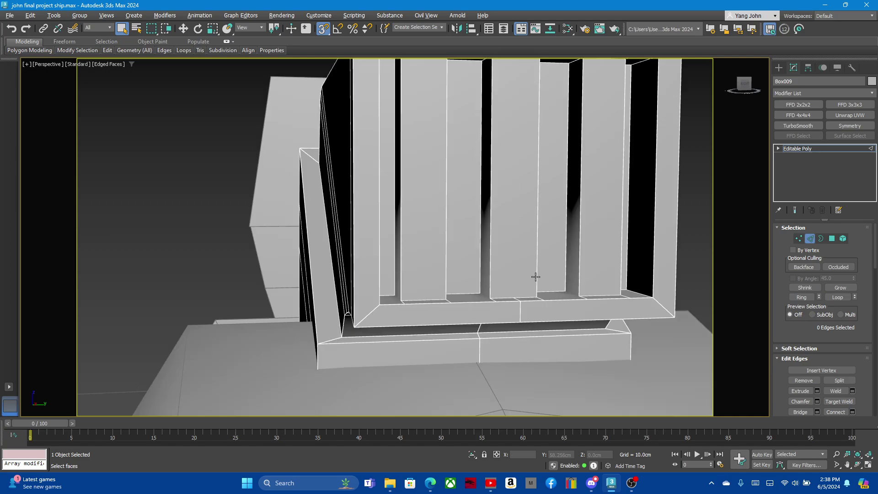
scroll(533, 275, "down", 1)
scroll(501, 333, "up", 2)
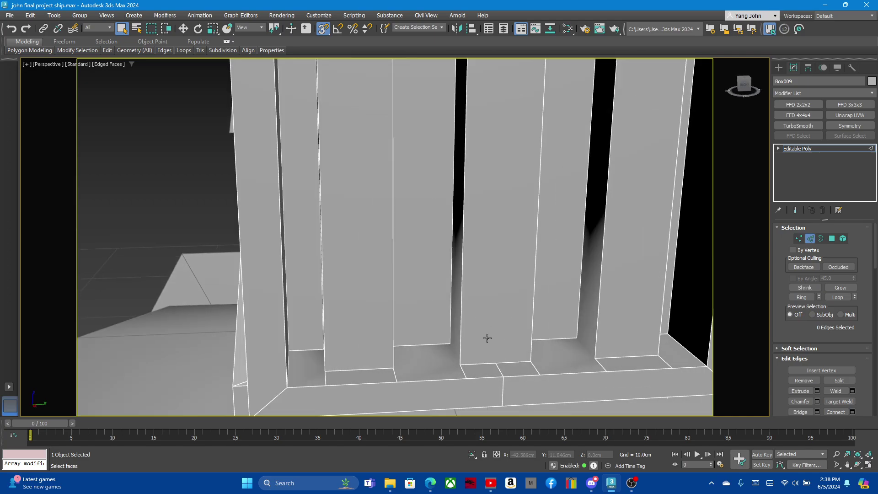
middle_click_drag(493, 320, 506, 324, "alt")
scroll(494, 324, "down", 1)
scroll(481, 308, "down", 2)
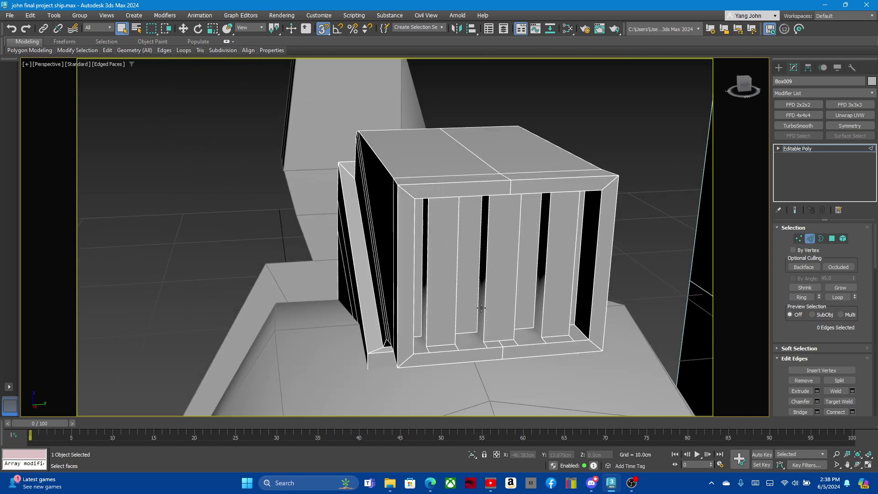
mouse_move(475, 288)
middle_mouse_down("alt")
mouse_move(429, 264)
mouse_move(398, 119)
mouse_move(394, 139)
mouse_move(415, 139)
middle_mouse_up("alt")
scroll(398, 120, "up", 3)
scroll(398, 120, "down", 3)
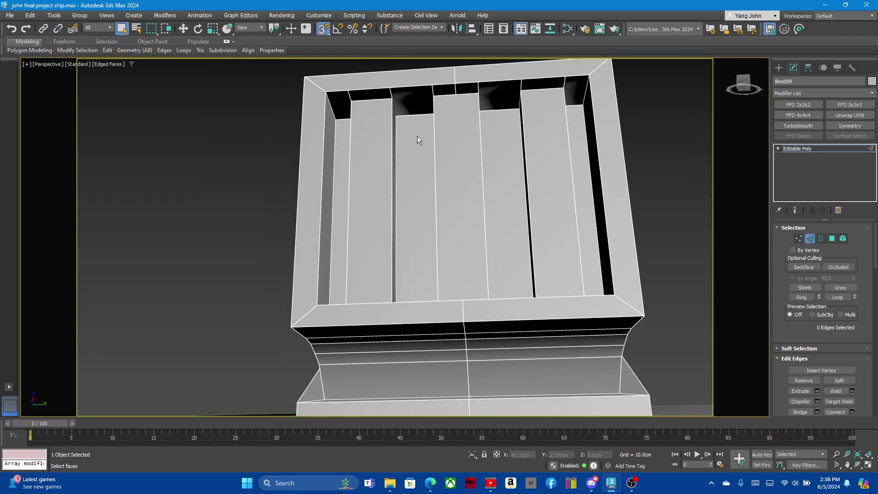
scroll(406, 104, "up", 2)
Remove a top slat edge, undo the removal, and clear the edge selection
left_click(325, 128)
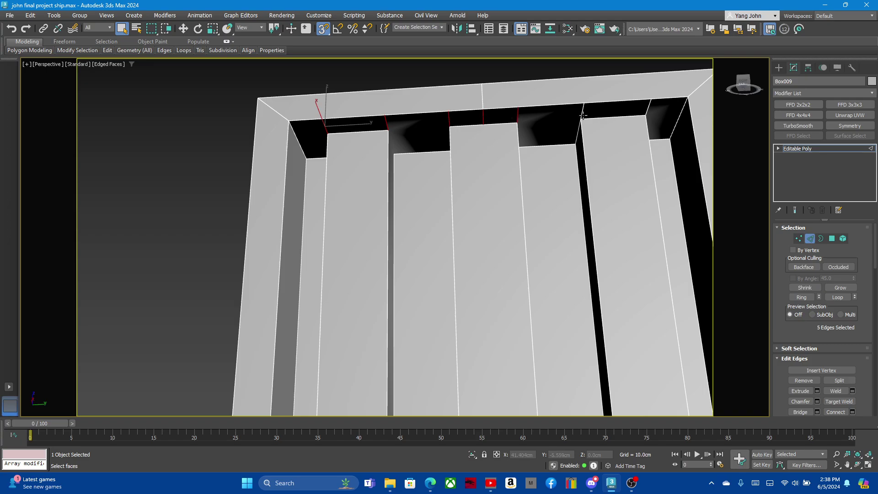
key("BackSpace")
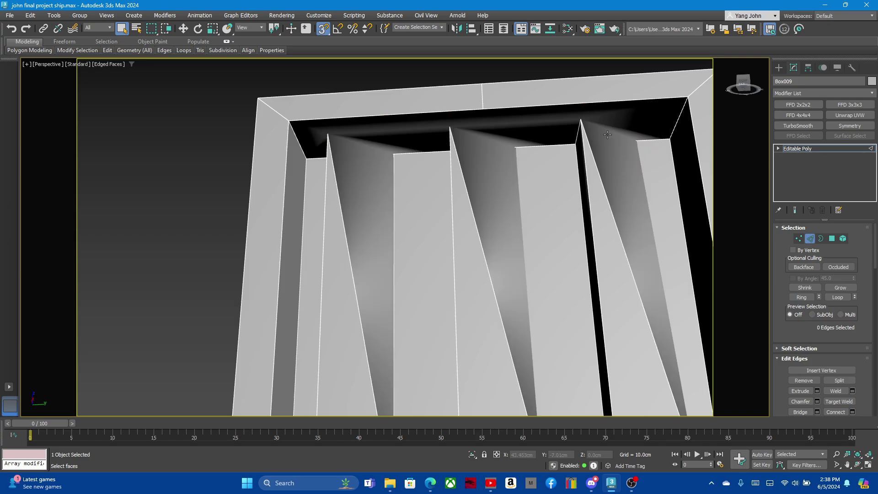
key("ctrl+z")
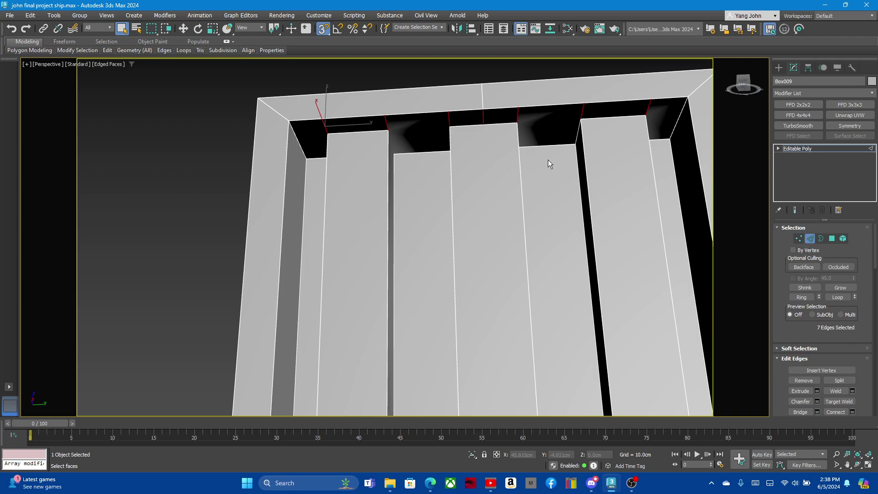
scroll(548, 160, "down", 3)
middle_click_drag(563, 248, 561, 236, "alt")
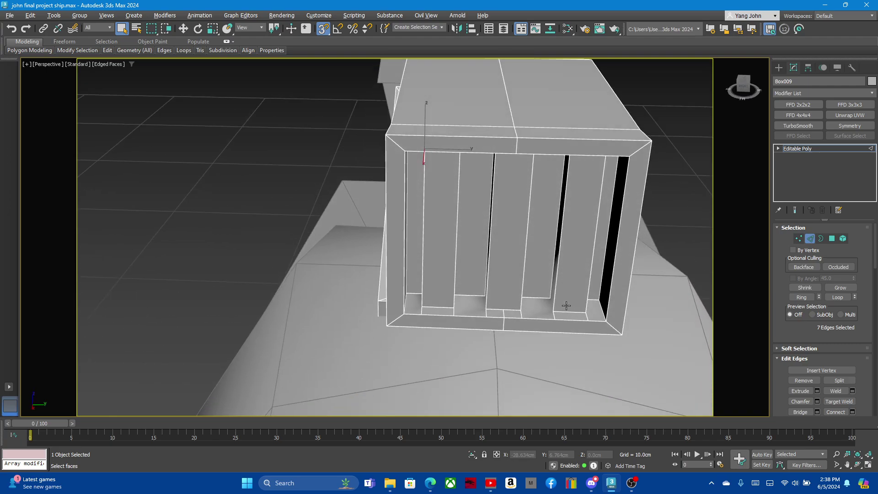
scroll(570, 155, "up", 3)
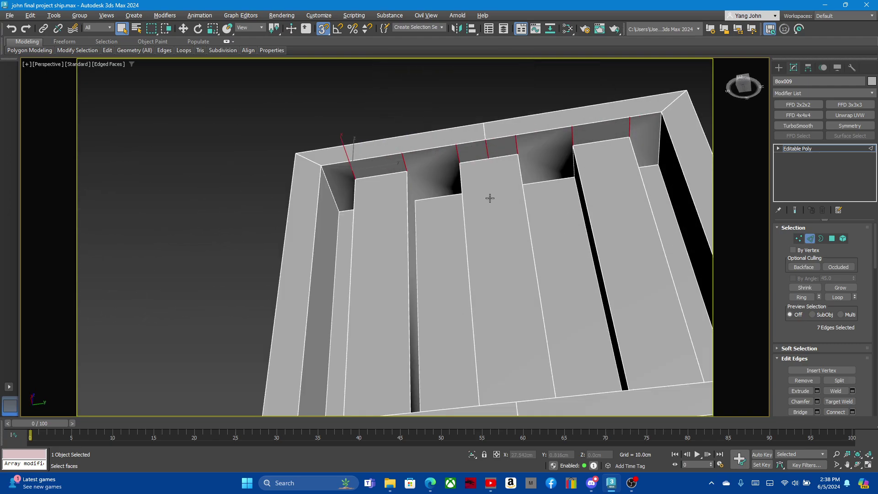
mouse_move(490, 198)
middle_mouse_down("alt")
mouse_move(435, 222)
mouse_move(437, 230)
mouse_move(460, 224)
middle_mouse_up("alt")
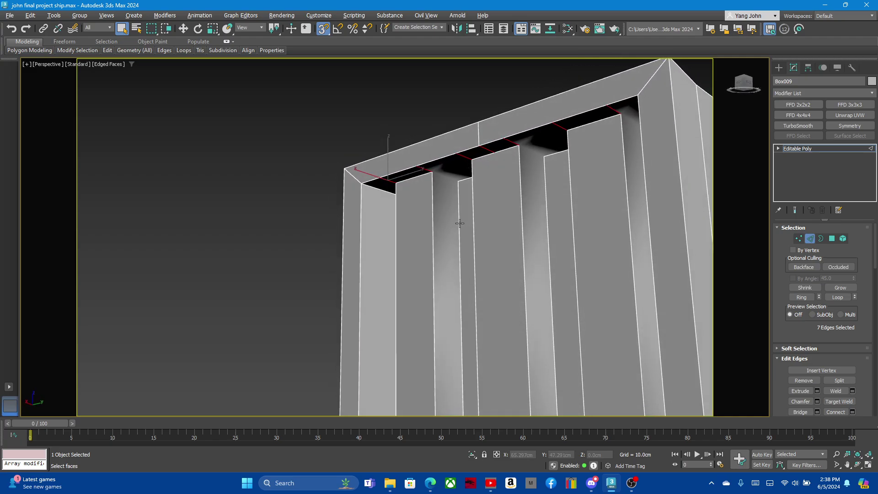
left_click(273, 219)
Cut a new edge across the slat tops where they meet the upper frame
scroll(654, 190, "up", 2)
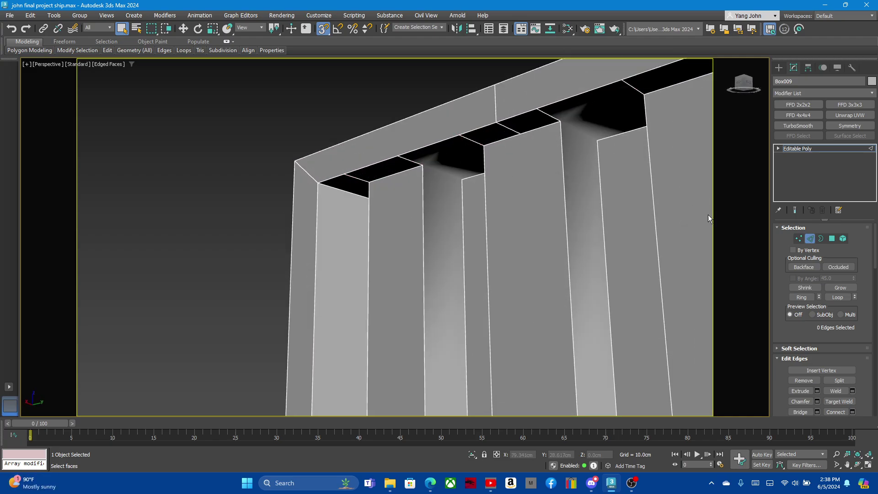
mouse_move(107, 51)
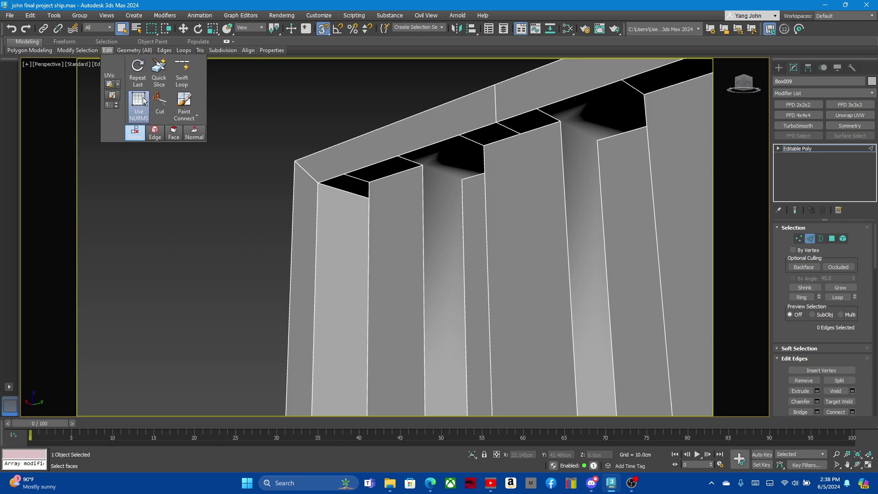
left_click(420, 165)
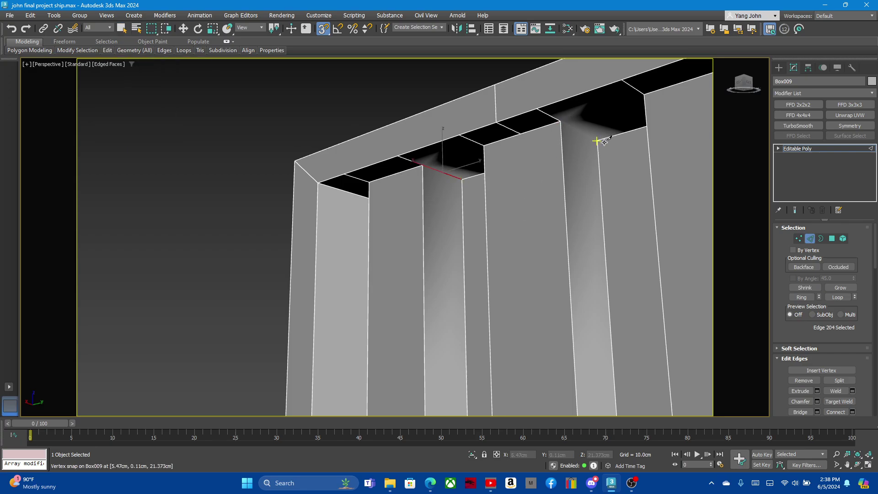
middle_click_drag(598, 141, 539, 160, "alt")
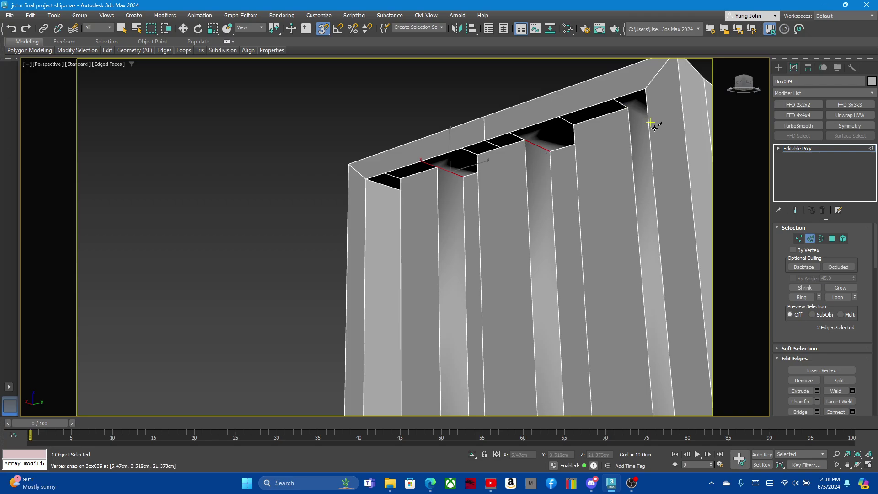
scroll(654, 128, "up", 2)
scroll(652, 124, "up", 1)
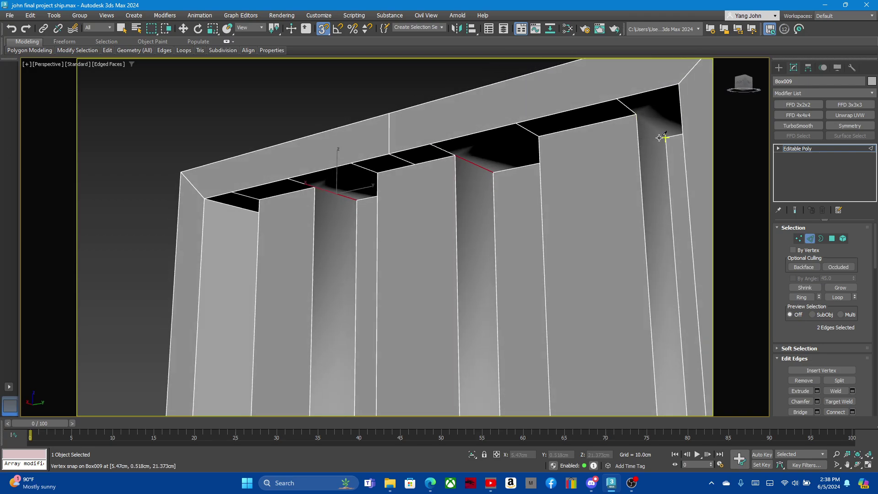
mouse_move(452, 164)
middle_mouse_down("alt")
mouse_move(506, 206)
mouse_move(541, 212)
mouse_move(481, 208)
mouse_move(714, 249)
middle_mouse_up("alt")
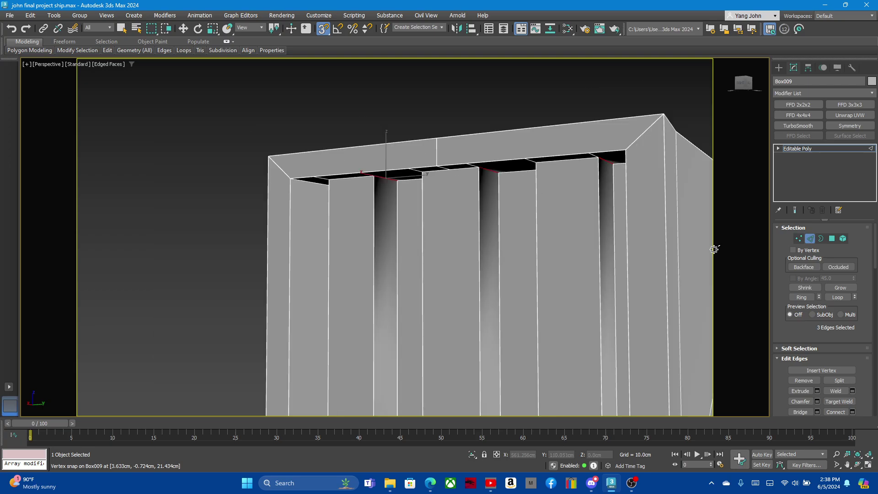
Return the crate to object level with the Move tool active
left_click(808, 240)
key("w")
mouse_move(458, 275)
middle_mouse_down("alt")
mouse_move(493, 348)
mouse_move(539, 389)
middle_mouse_up("alt")
middle_click_drag(501, 308, 667, 367, "alt")
scroll(668, 367, "up", 3)
scroll(667, 367, "up", 3)
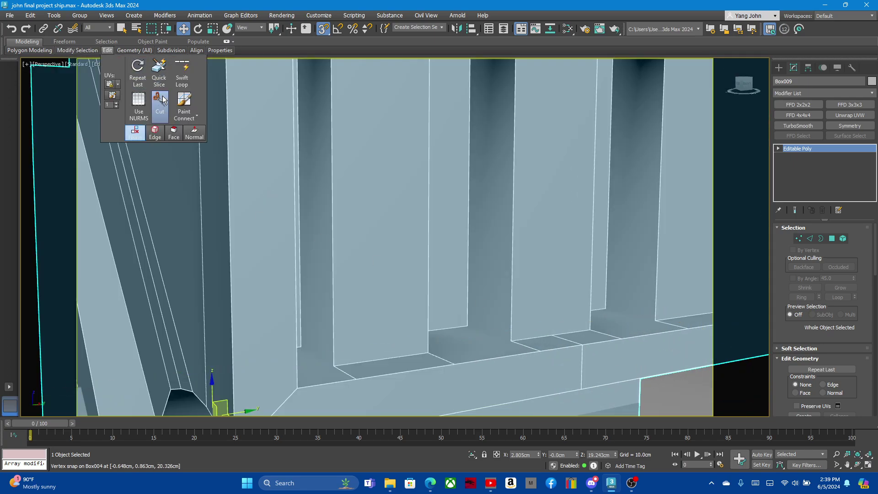
Activate Cut from the ribbon Edit panel and zoom out around the crate
left_click(160, 106)
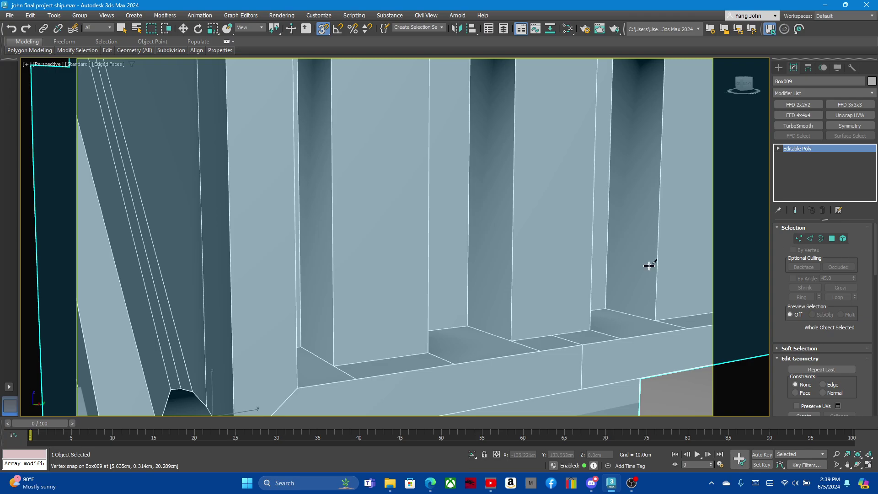
scroll(323, 269, "down", 3)
scroll(445, 274, "up", 3)
scroll(402, 222, "down", 3)
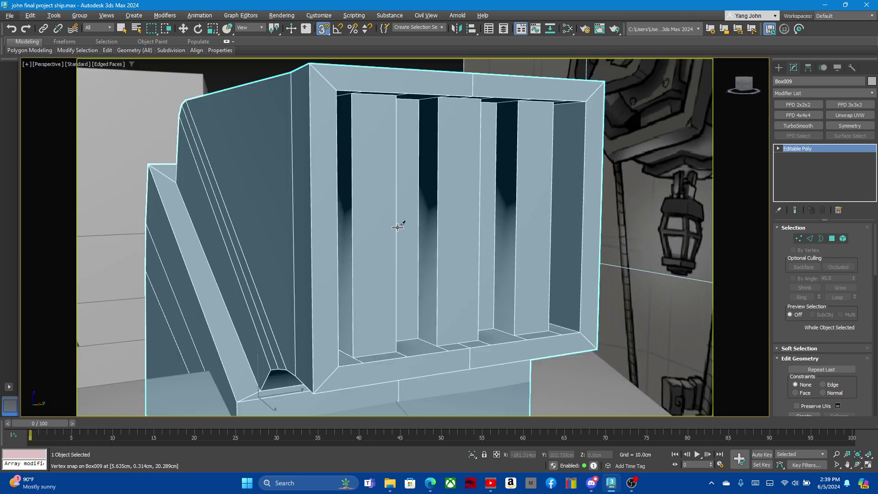
middle_click_drag(377, 215, 503, 200, "alt")
left_click(843, 239)
key("w")
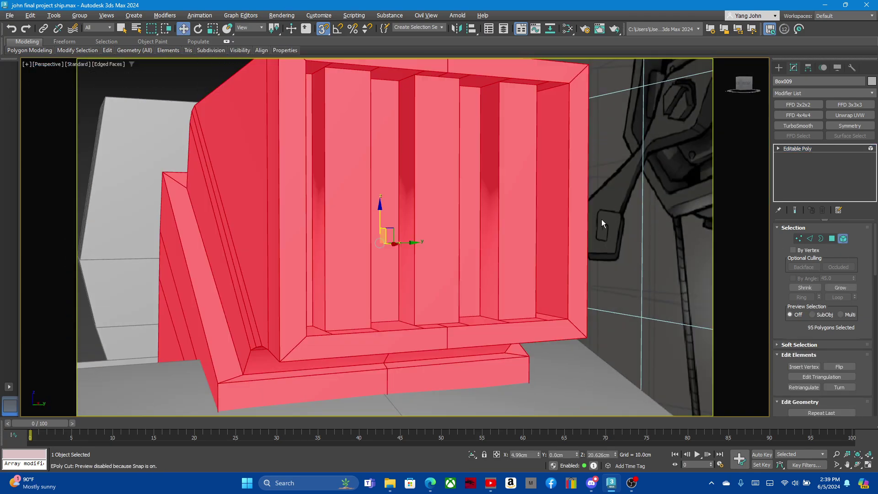
mouse_move(566, 237)
middle_mouse_down("alt")
mouse_move(459, 210)
mouse_move(367, 255)
mouse_move(317, 253)
mouse_move(424, 266)
middle_mouse_up("alt")
scroll(424, 267, "down", 5)
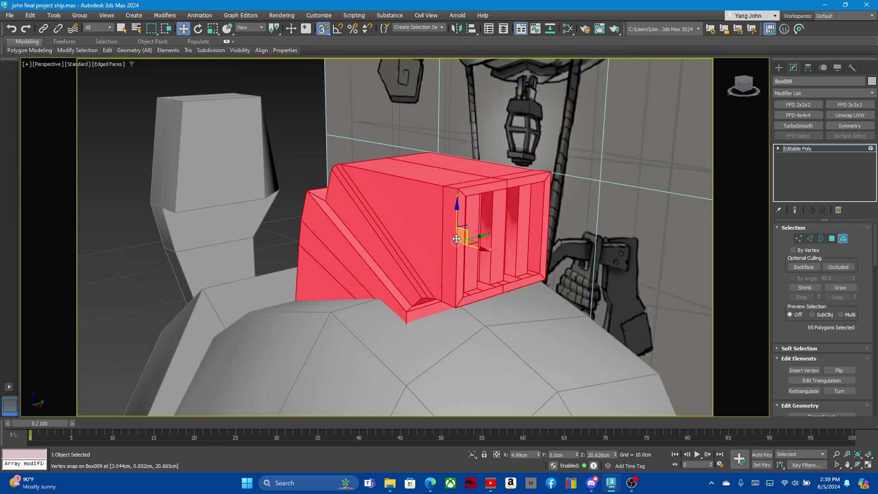
scroll(487, 257, "up", 5)
key("alt+c")
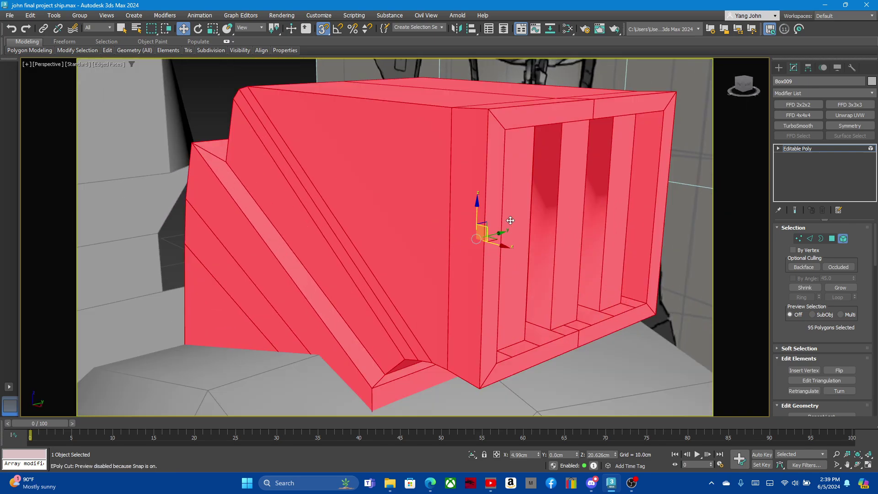
mouse_move(396, 212)
middle_mouse_down("alt")
mouse_move(334, 194)
mouse_move(263, 190)
mouse_move(346, 177)
mouse_move(317, 178)
middle_mouse_up("alt")
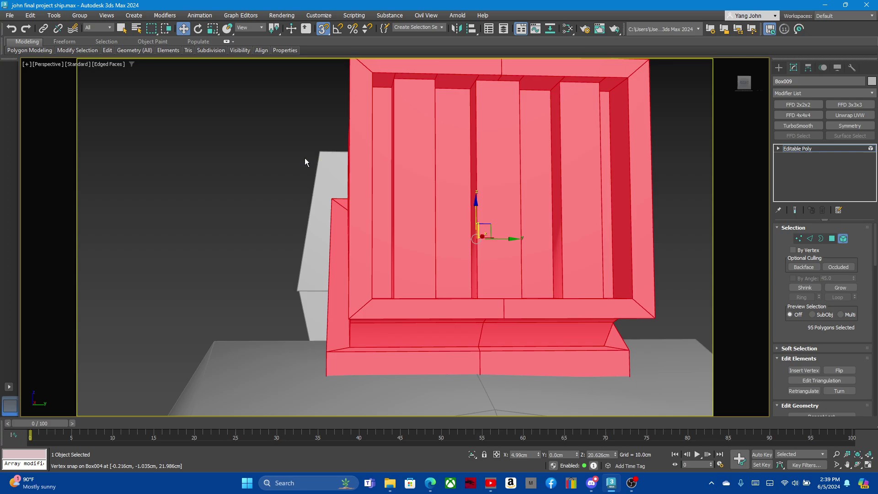
left_click(844, 240)
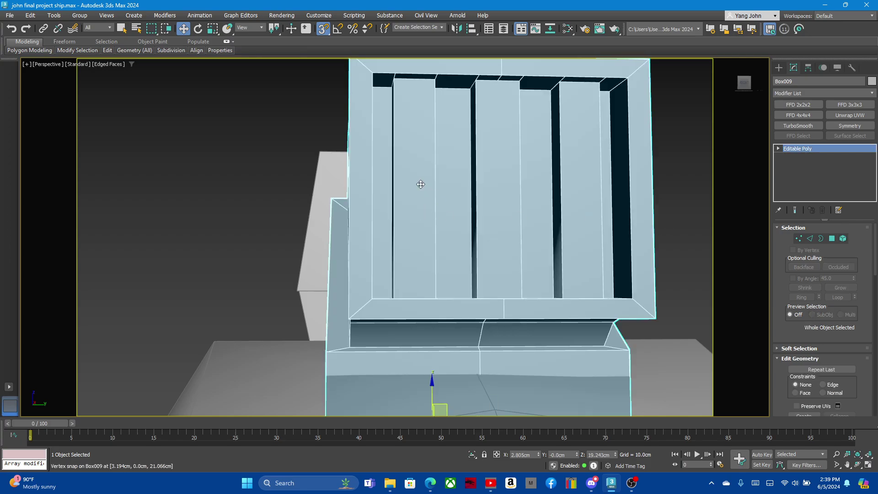
scroll(462, 197, "down", 3)
mouse_move(463, 196)
middle_mouse_down("alt")
mouse_move(472, 198)
mouse_move(439, 165)
mouse_move(470, 200)
mouse_move(469, 234)
mouse_move(470, 218)
mouse_move(426, 159)
middle_mouse_up("alt")
scroll(471, 198, "up", 3)
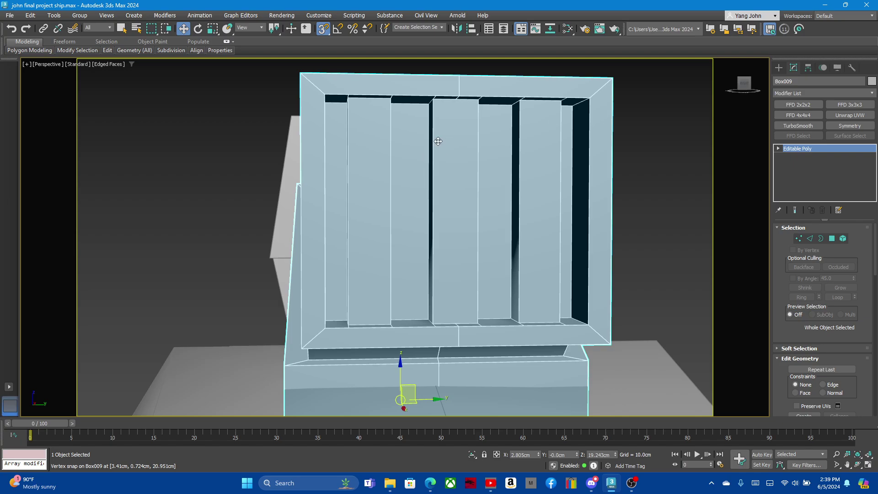
left_click(845, 238)
mouse_move(392, 186)
middle_mouse_down("alt")
mouse_move(318, 184)
mouse_move(328, 181)
middle_mouse_up("alt")
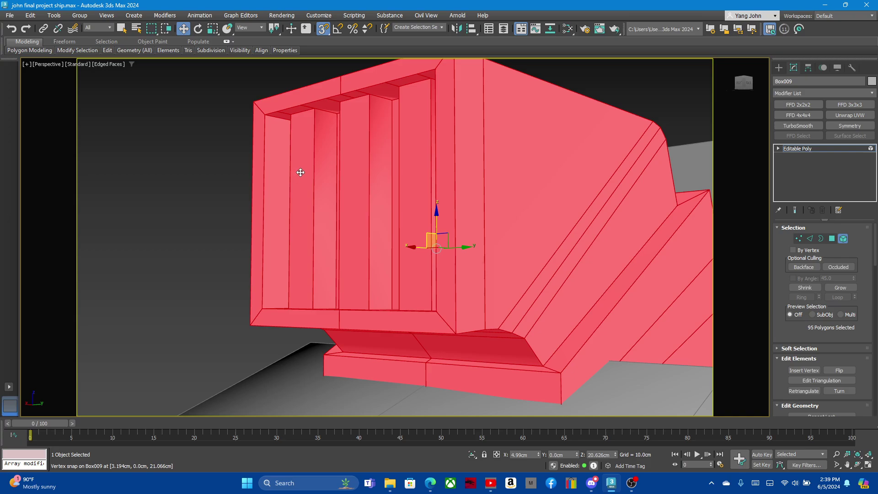
key("alt+c")
mouse_move(351, 180)
middle_mouse_down("alt")
mouse_move(369, 180)
mouse_move(352, 166)
mouse_move(397, 159)
middle_mouse_up("alt")
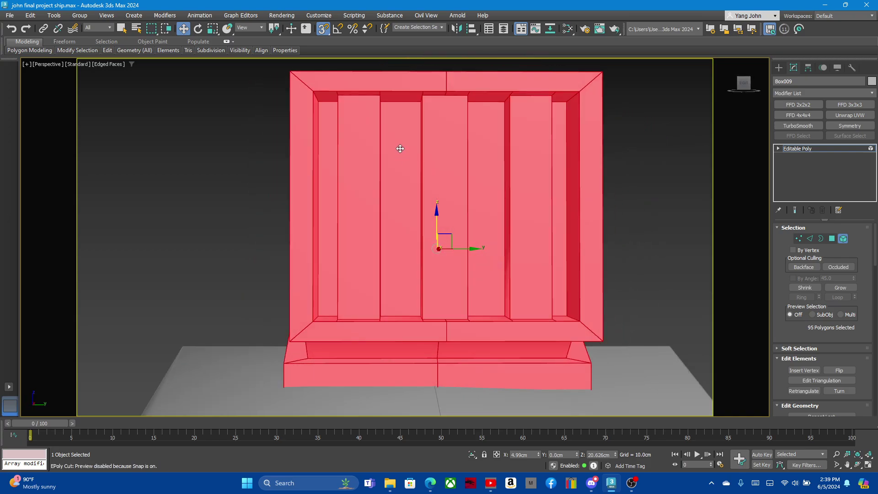
scroll(506, 192, "up", 3)
scroll(500, 208, "down", 3)
mouse_move(500, 208)
middle_mouse_down("alt")
mouse_move(535, 239)
mouse_move(559, 237)
mouse_move(575, 259)
mouse_move(574, 284)
middle_mouse_up("alt")
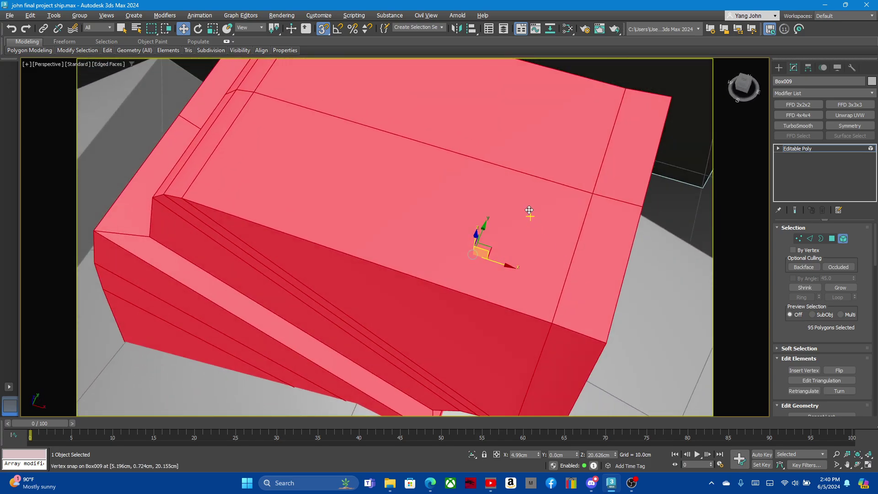
scroll(530, 211, "down", 5)
scroll(519, 210, "down", 3)
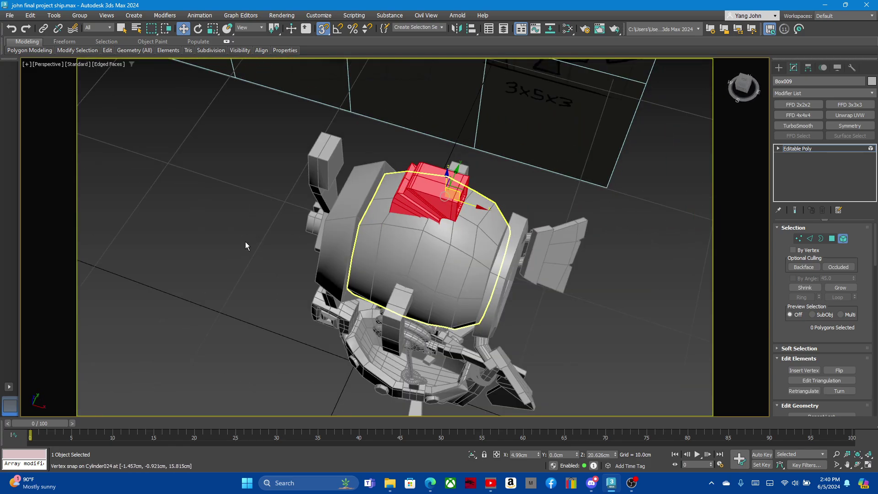
left_click(433, 198)
mouse_move(423, 215)
middle_mouse_down("alt")
mouse_move(415, 239)
mouse_move(375, 208)
mouse_move(347, 205)
mouse_move(386, 215)
mouse_move(487, 194)
middle_mouse_up("alt")
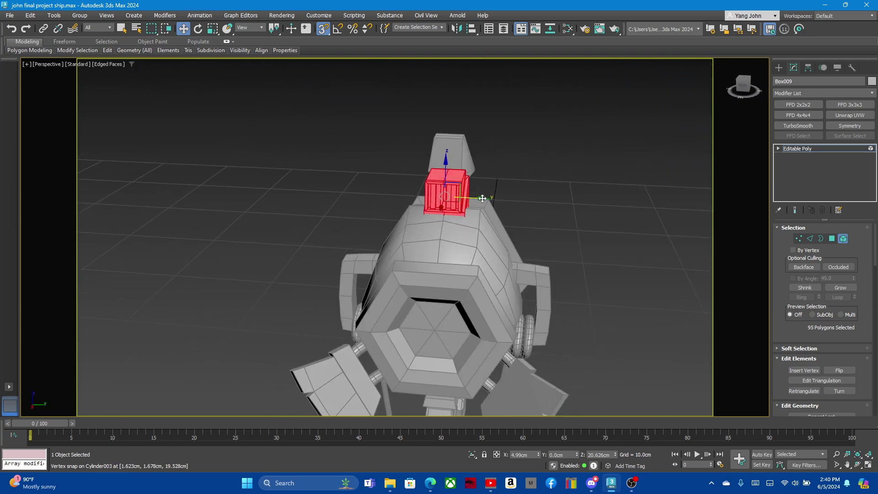
left_click_drag(483, 198, 536, 206)
right_click(536, 206)
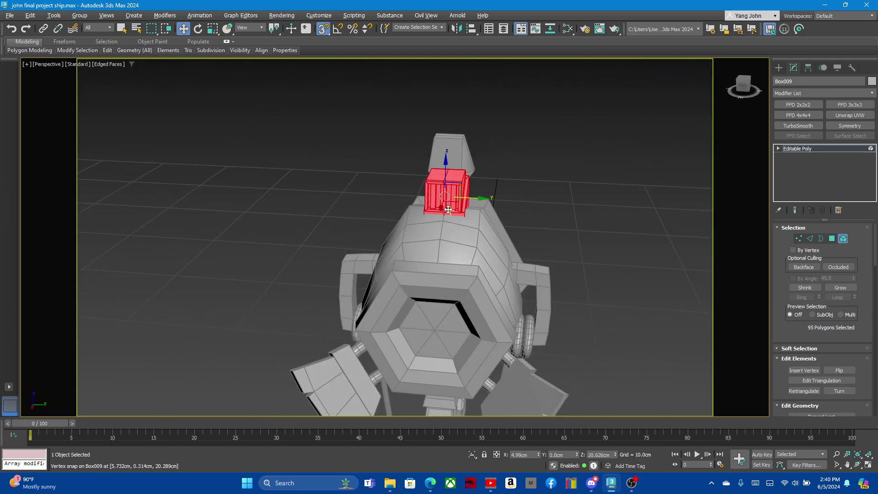
mouse_move(449, 210)
middle_mouse_down("alt")
mouse_move(439, 207)
mouse_move(525, 232)
mouse_move(484, 233)
mouse_move(515, 215)
mouse_move(448, 196)
mouse_move(455, 191)
mouse_move(492, 243)
middle_mouse_up("alt")
scroll(439, 207, "up", 5)
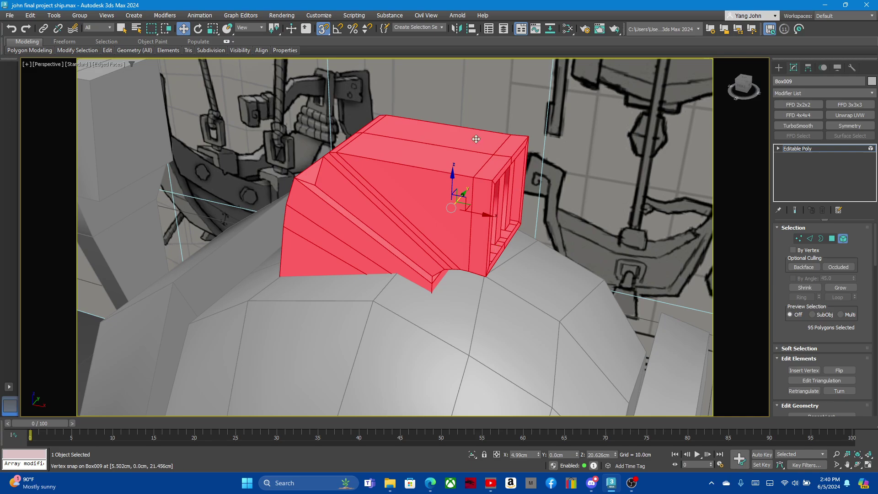
scroll(532, 171, "down", 10)
middle_click_drag(532, 172, 401, 175, "alt")
scroll(400, 175, "up", 5)
key("5")
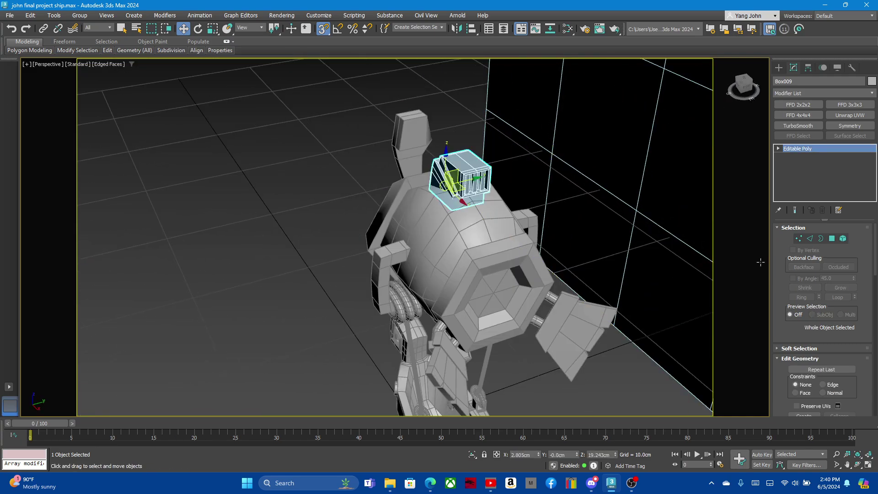